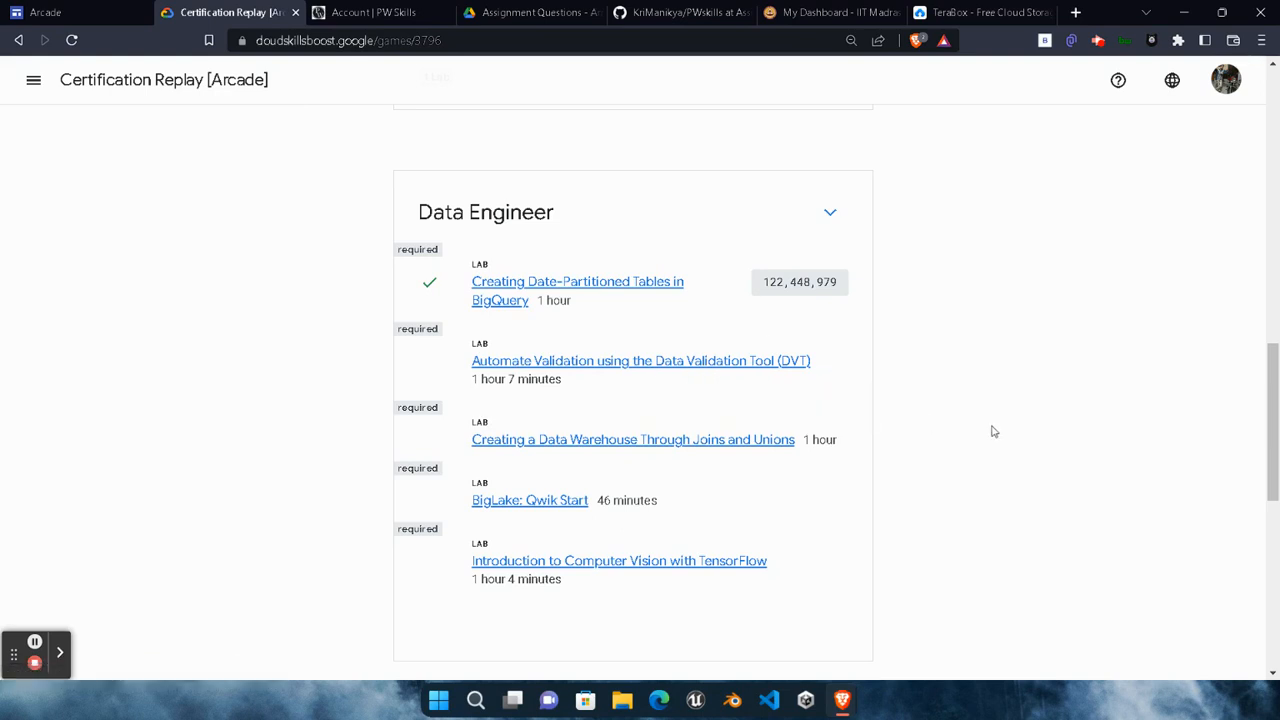
Open the Data Engineer lab "Automate Validation using the Data Validation Tool (DVT)" and start it
{"action": "scroll", "coordinate": [993, 431], "scroll_direction": "up", "scroll_amount": 1}
{"action": "scroll", "coordinate": [590, 446], "scroll_direction": "up", "scroll_amount": 1}
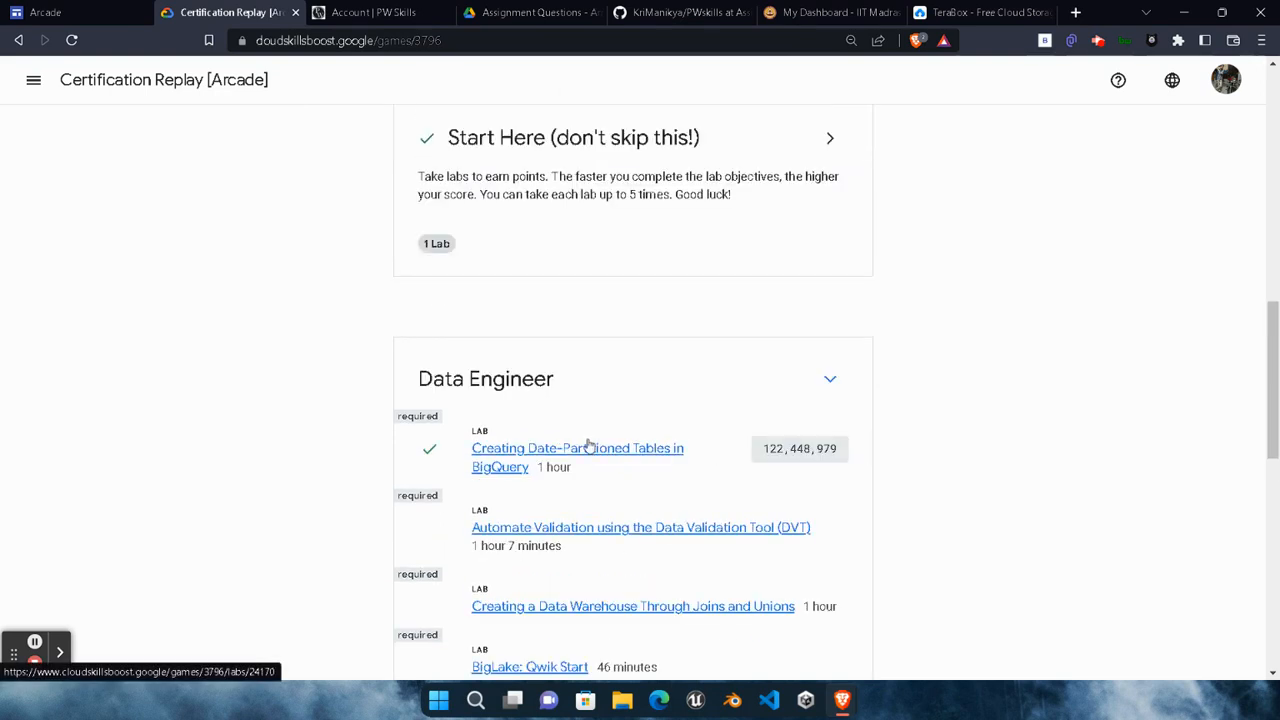
{"action": "left_click", "coordinate": [829, 140]}
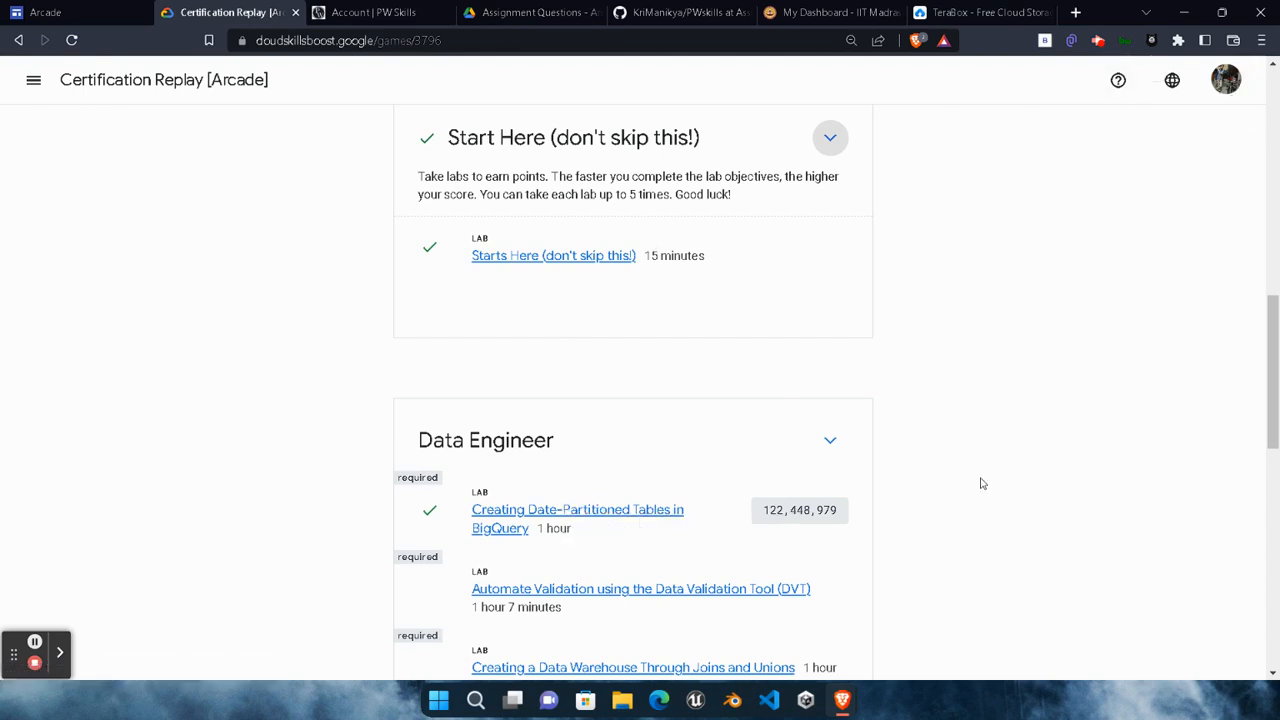
{"action": "scroll", "coordinate": [981, 484], "scroll_direction": "down", "scroll_amount": 2}
{"action": "scroll", "coordinate": [936, 514], "scroll_direction": "down", "scroll_amount": 2}
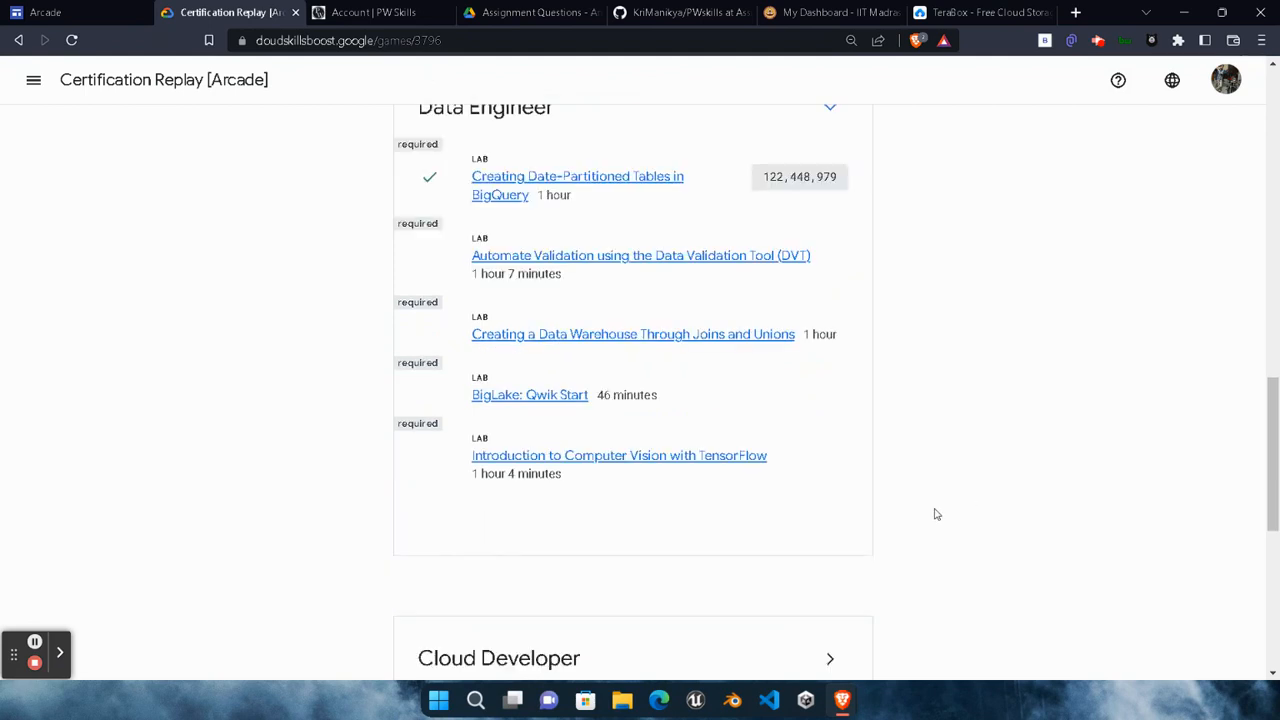
{"action": "left_click", "coordinate": [597, 258]}
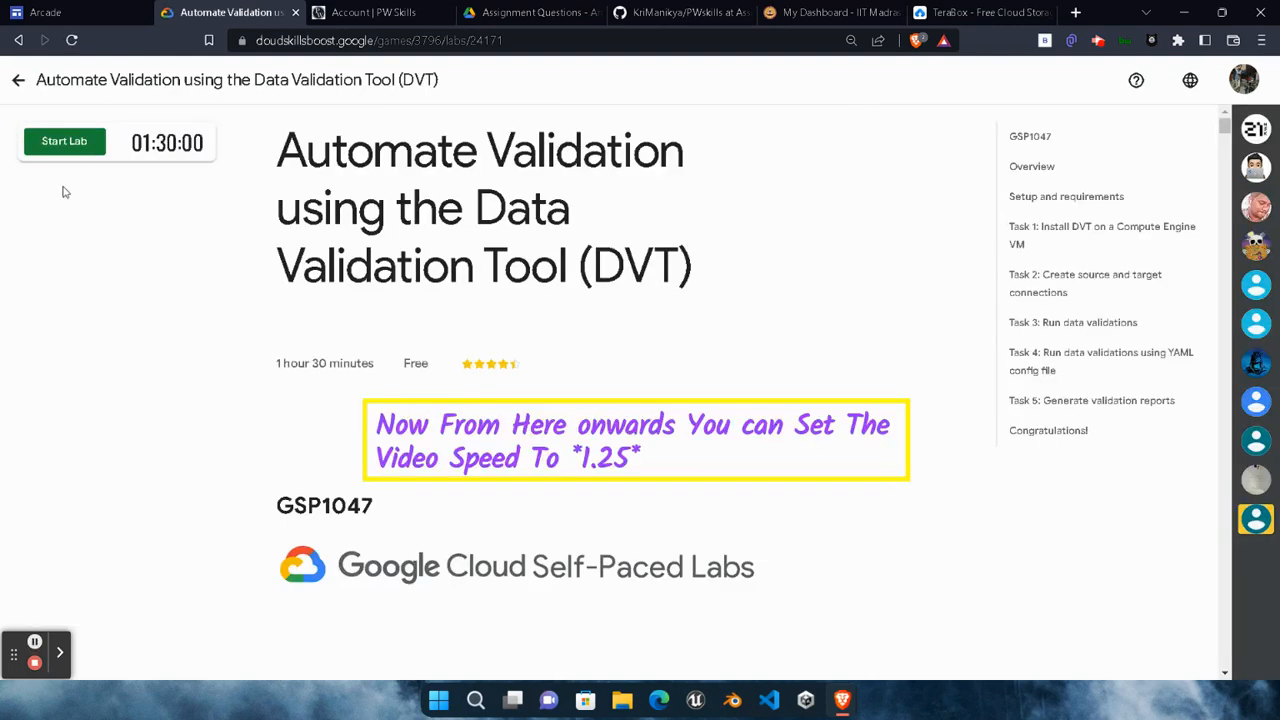
{"action": "left_click", "coordinate": [78, 145]}
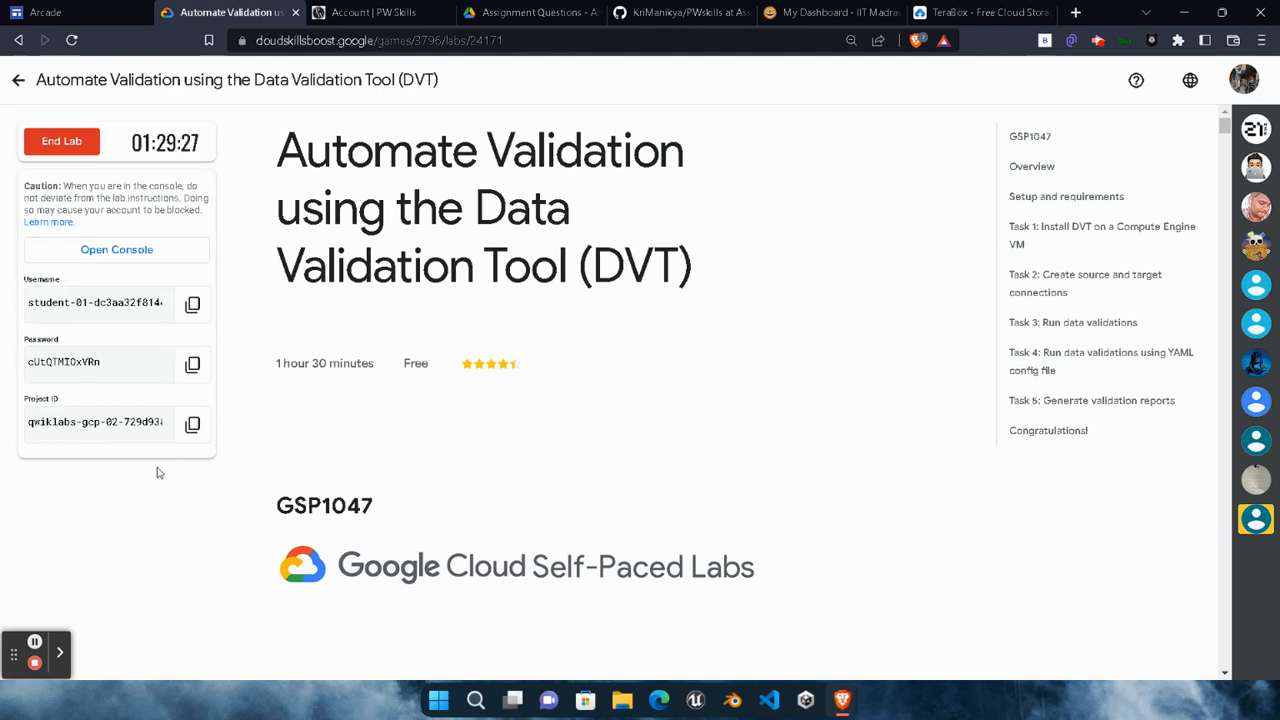
Open the lab's Google Cloud console link in a private window and submit the lab account's e-mail for sign-in
{"action": "right_click", "coordinate": [115, 258]}
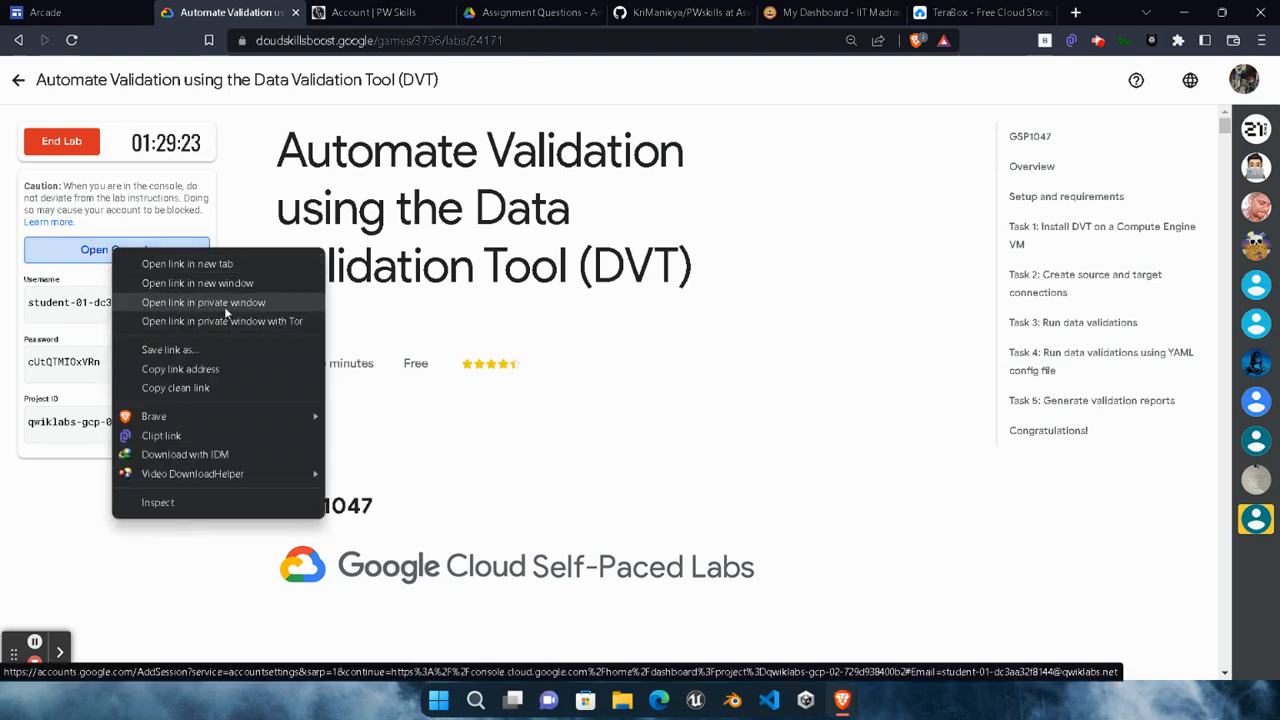
{"action": "left_click", "coordinate": [229, 304]}
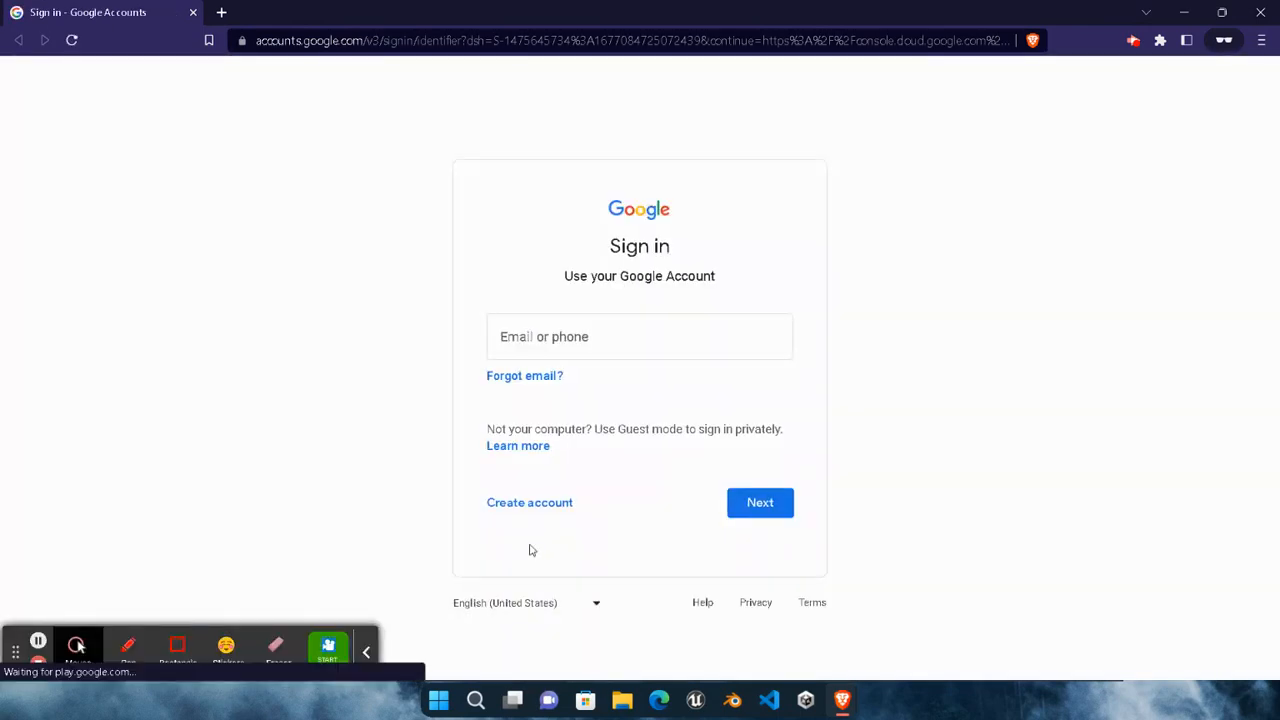
{"action": "key", "text": "ctrl+v"}
{"action": "left_click", "coordinate": [366, 651]}
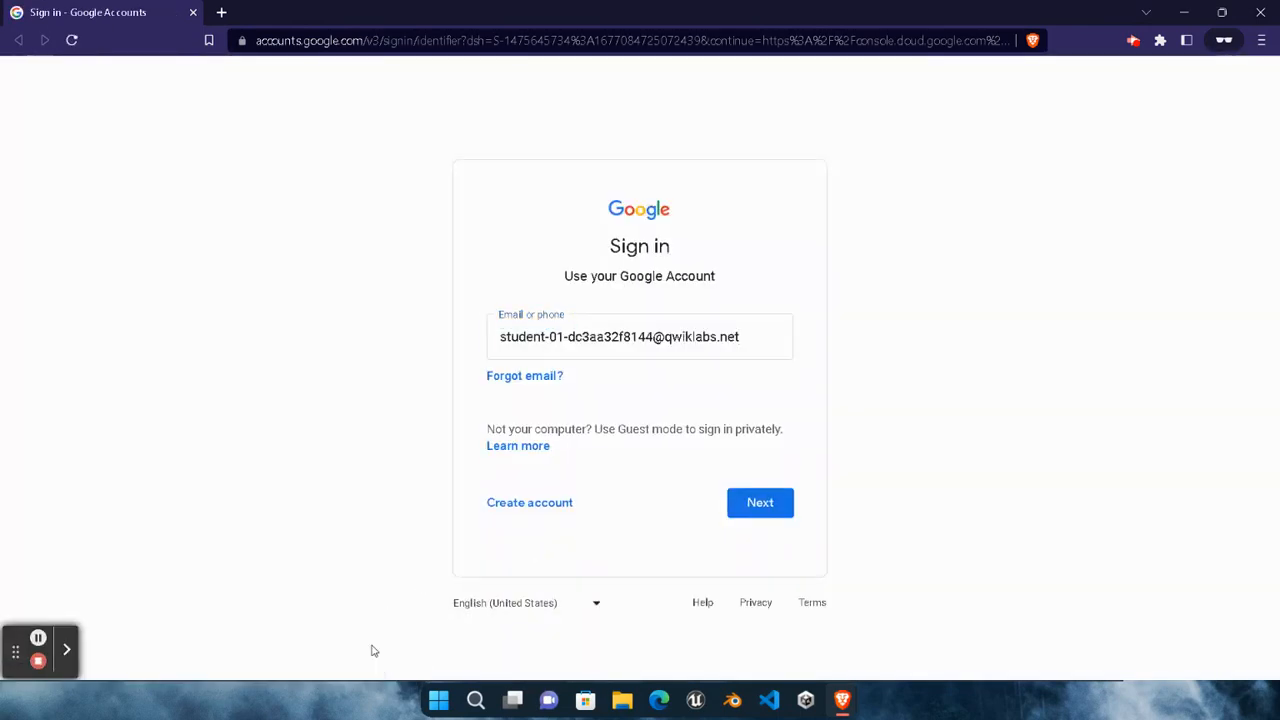
{"action": "left_click_drag", "start_coordinate": [497, 346], "coordinate": [799, 371]}
{"action": "left_click", "coordinate": [817, 382]}
{"action": "left_click", "coordinate": [764, 505]}
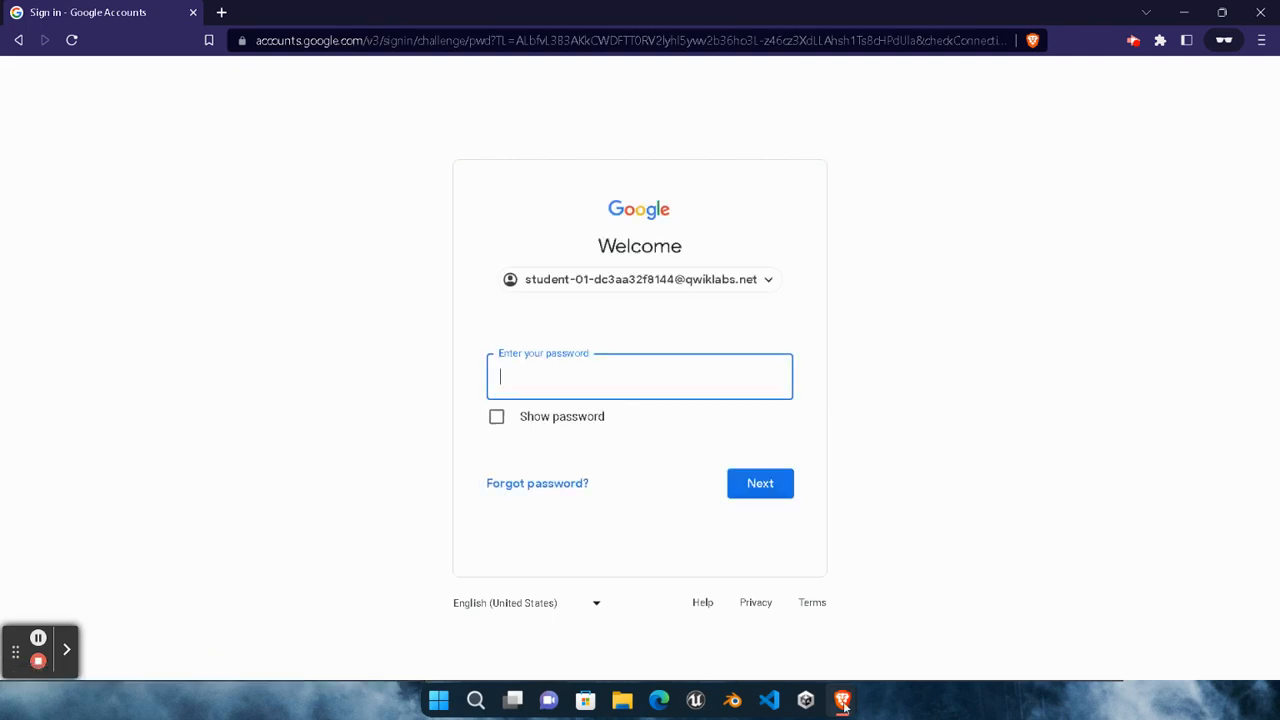
Copy the lab account's password from the lab page and submit it on the Google sign-in page
{"action": "mouse_move", "coordinate": [843, 705]}
{"action": "left_click", "coordinate": [689, 632]}
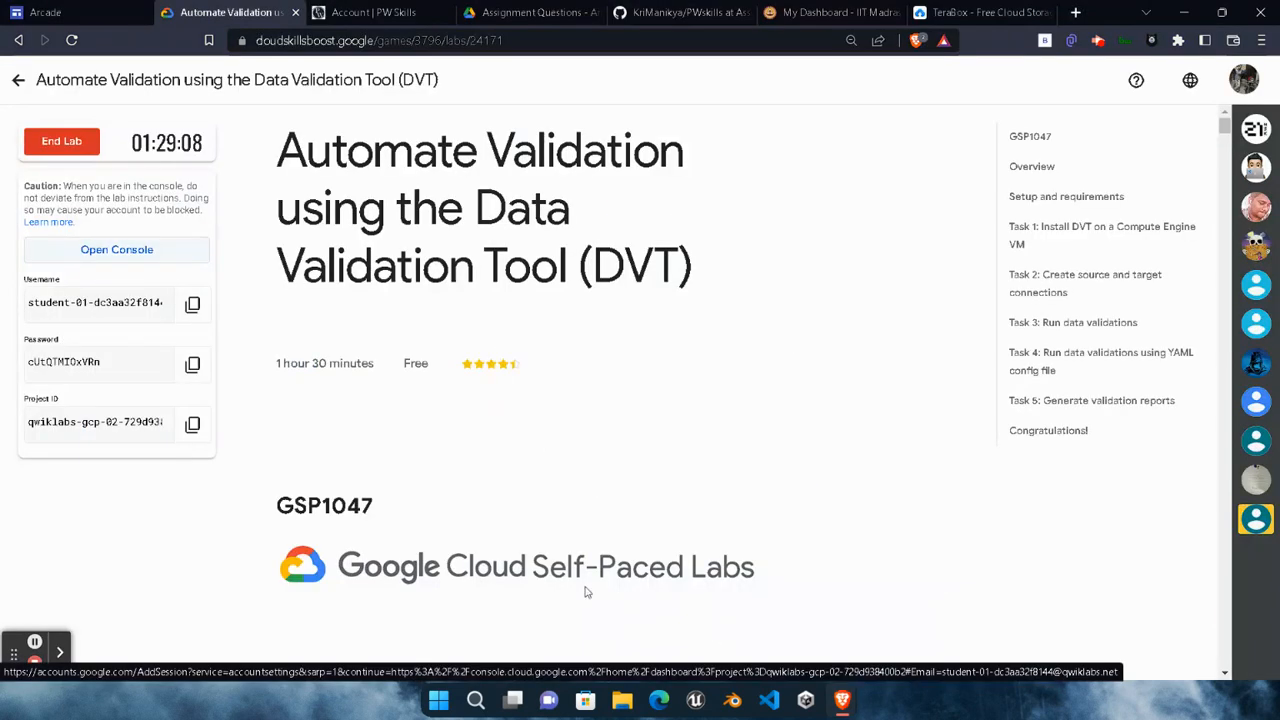
{"action": "left_click", "coordinate": [192, 364]}
{"action": "mouse_move", "coordinate": [843, 700]}
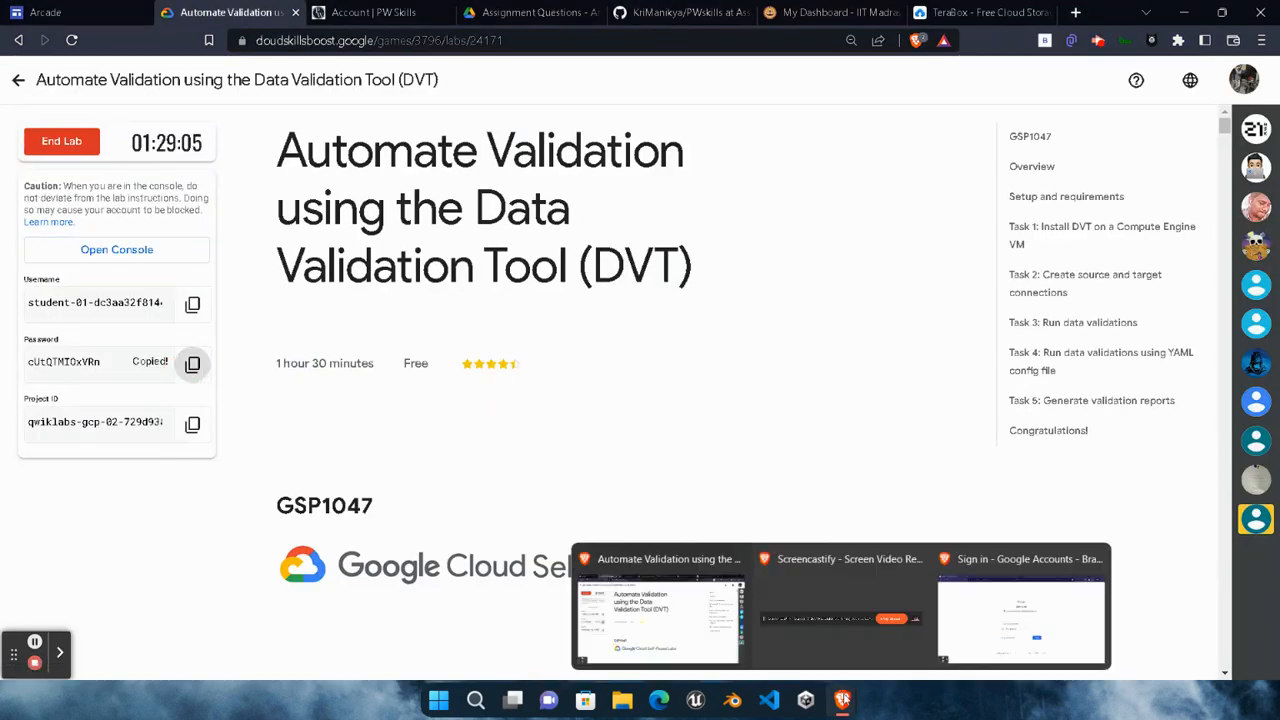
{"action": "left_click", "coordinate": [1020, 620]}
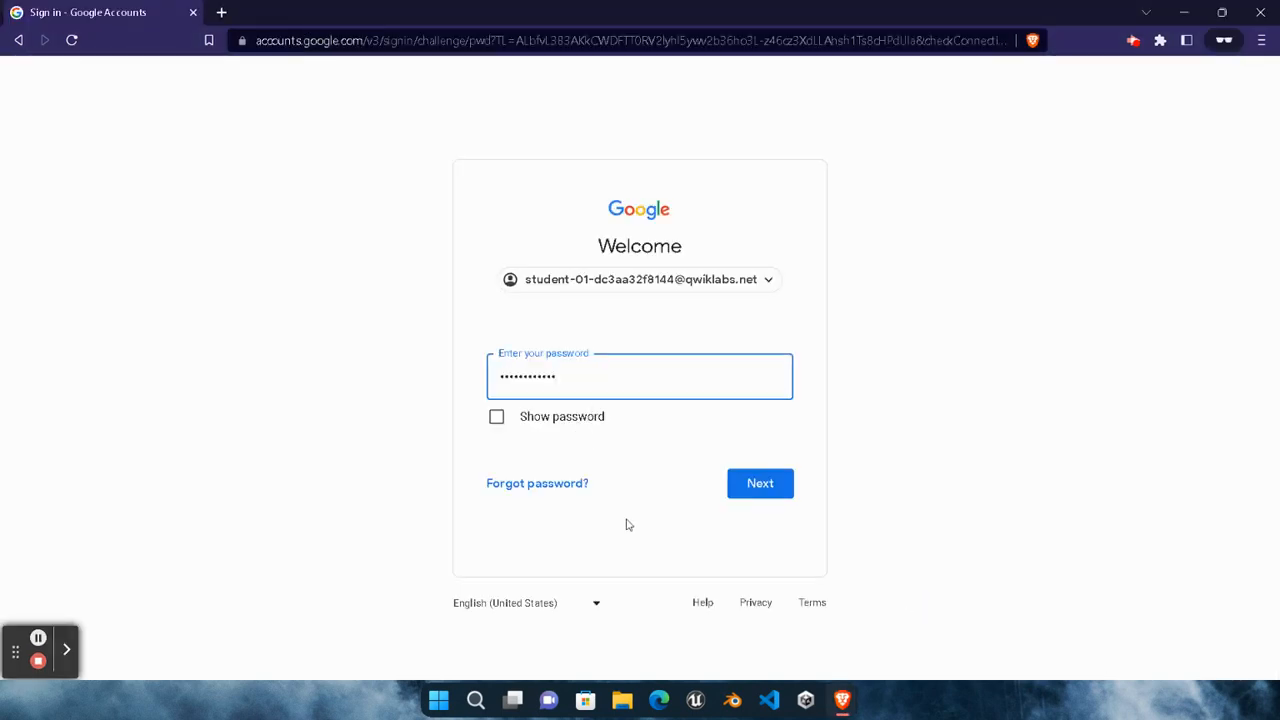
{"action": "left_click", "coordinate": [749, 491]}
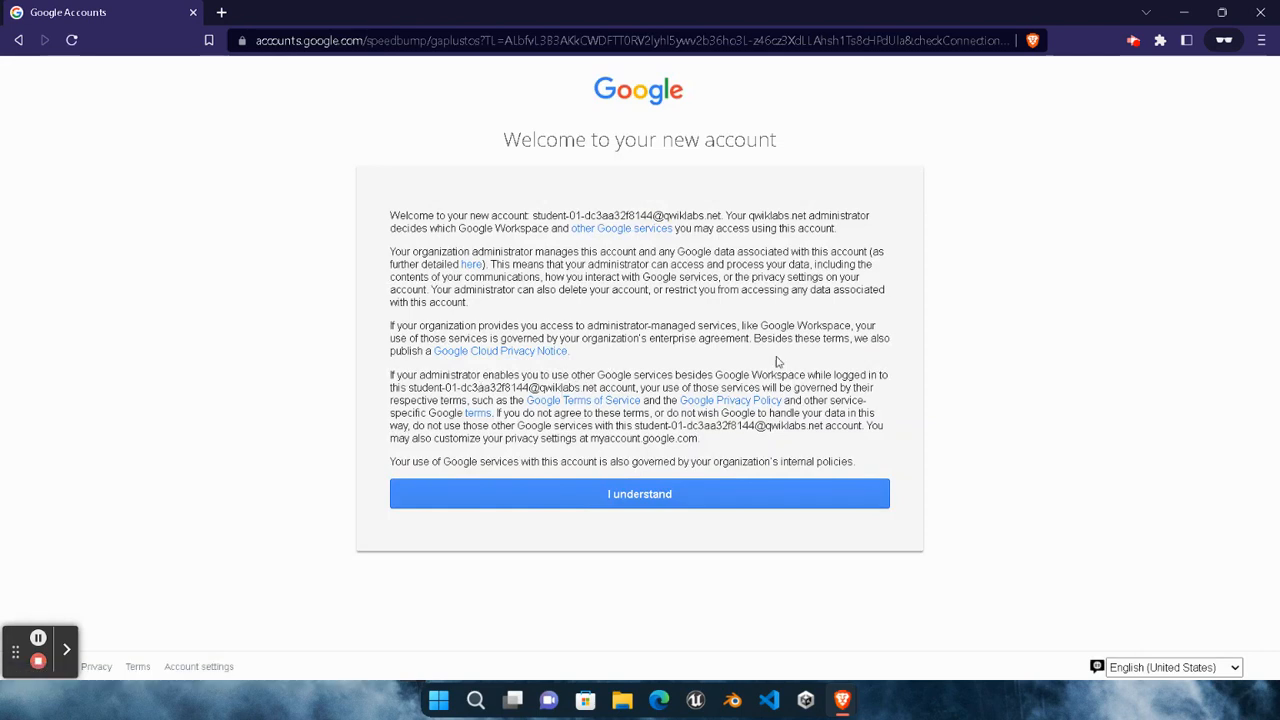
Accept the new account notice and agree to the Google Cloud Platform Terms of Service
{"action": "left_click", "coordinate": [645, 495]}
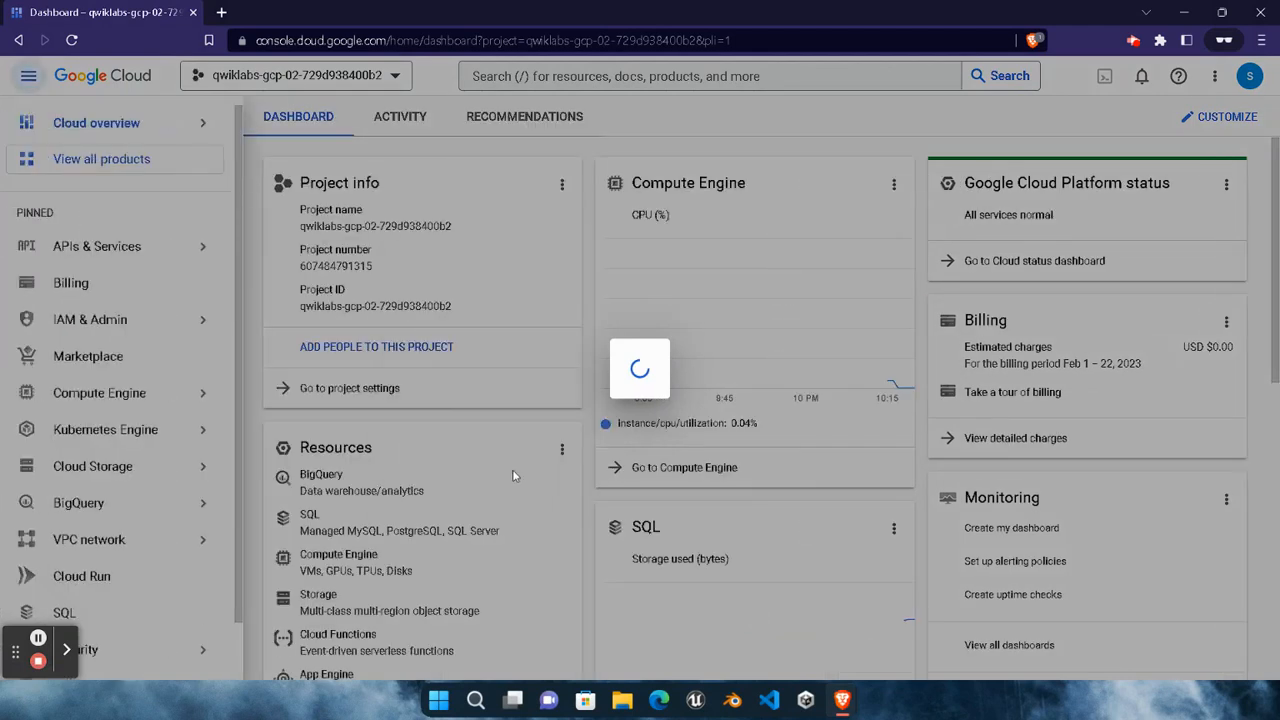
{"action": "left_click", "coordinate": [433, 476]}
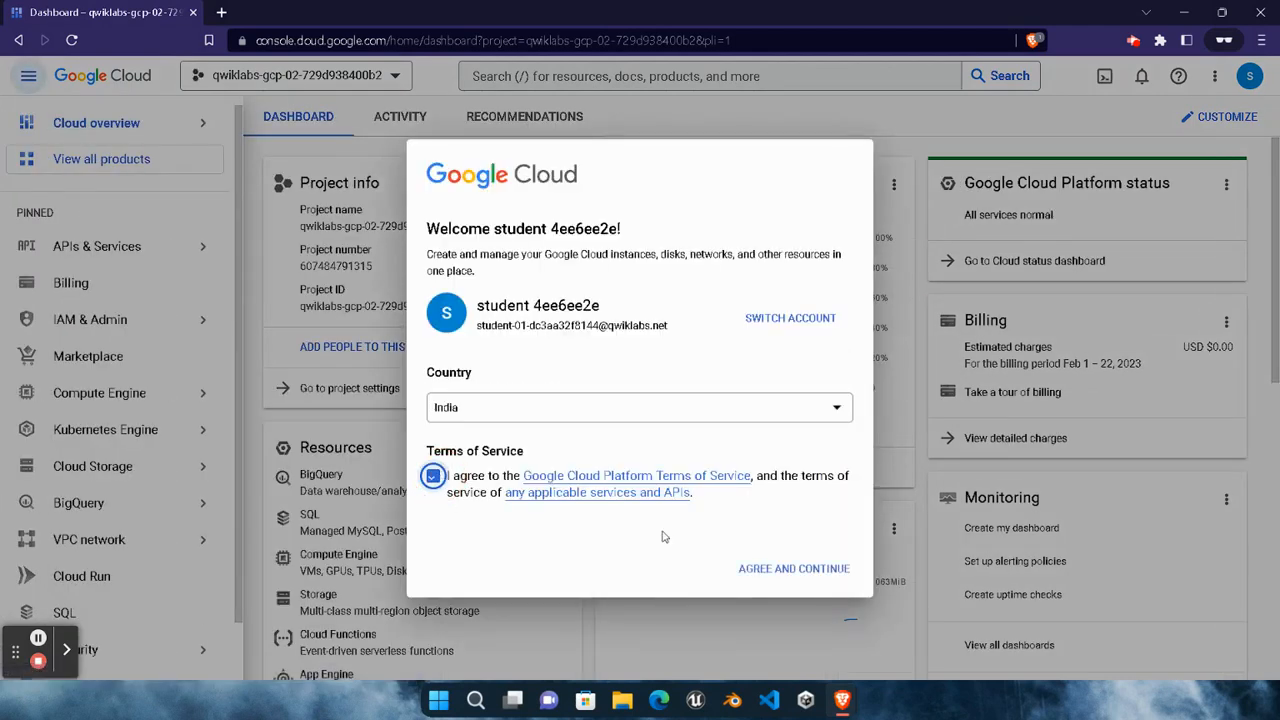
{"action": "left_click", "coordinate": [788, 570]}
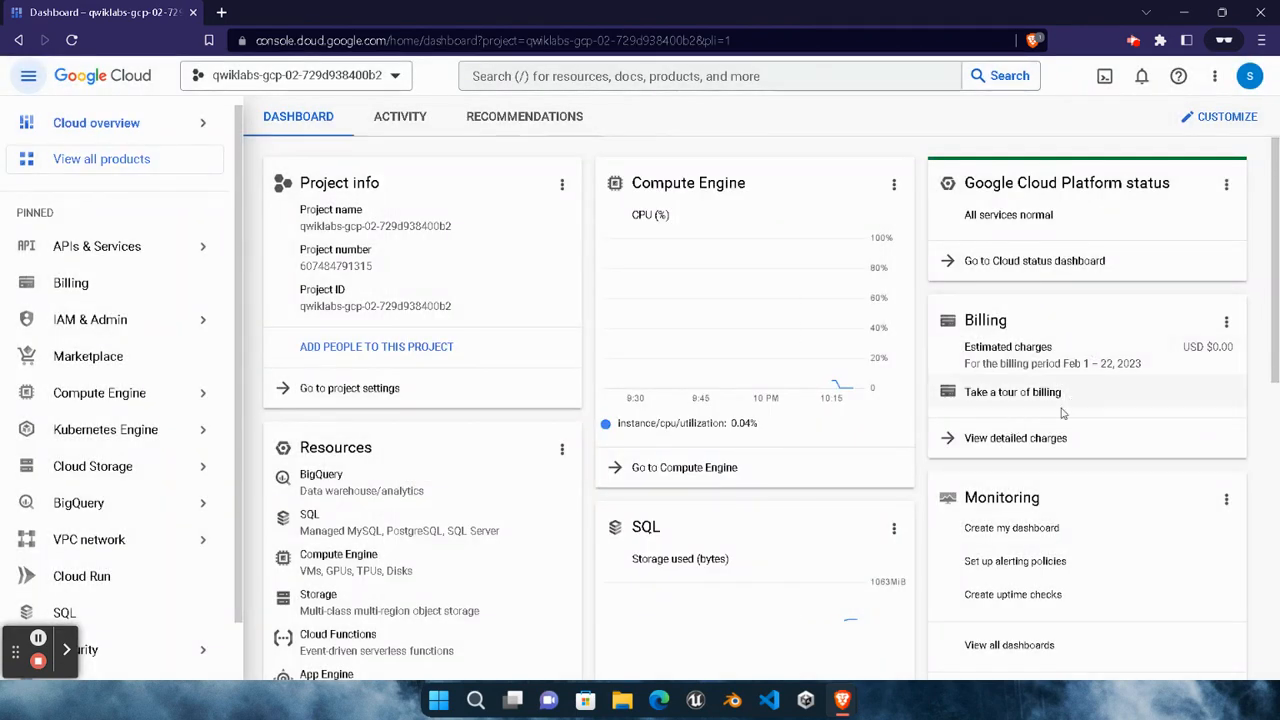
Activate Cloud Shell and copy the gcloud auth list command from the lab's setup instructions
{"action": "left_click", "coordinate": [1104, 80]}
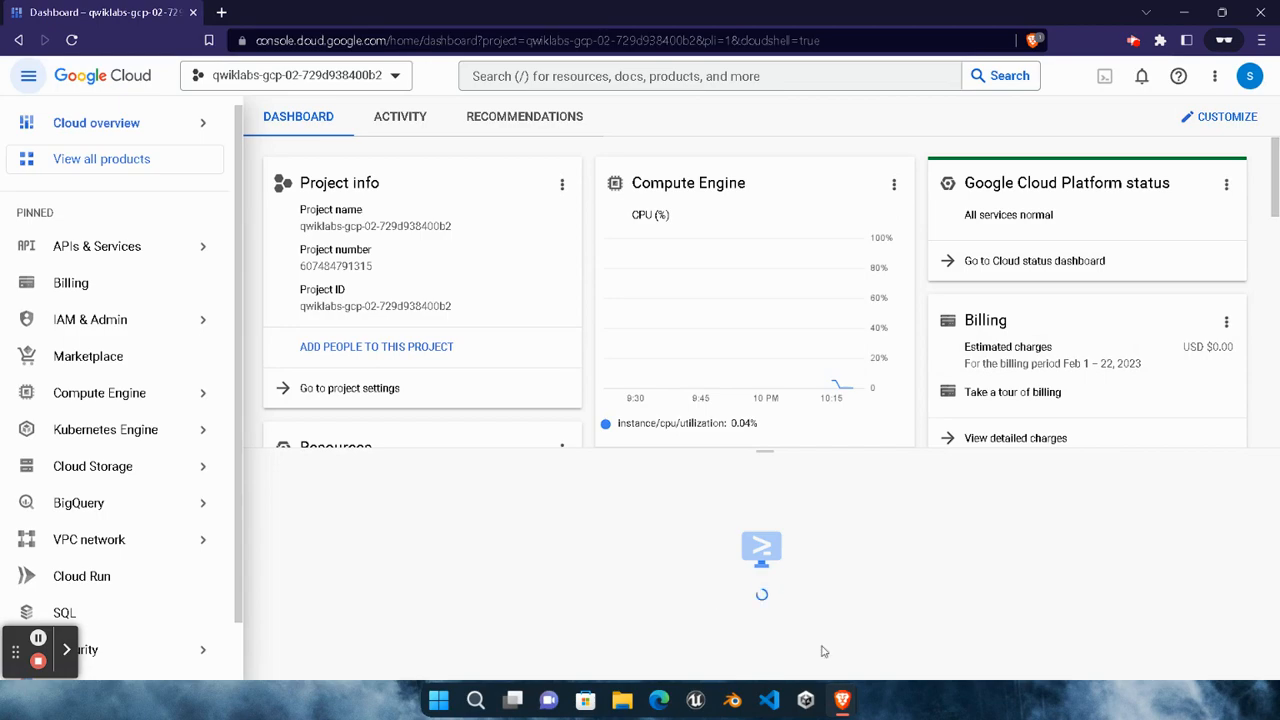
{"action": "mouse_move", "coordinate": [841, 700]}
{"action": "left_click", "coordinate": [840, 594]}
{"action": "scroll", "coordinate": [686, 566], "scroll_direction": "down", "scroll_amount": 10}
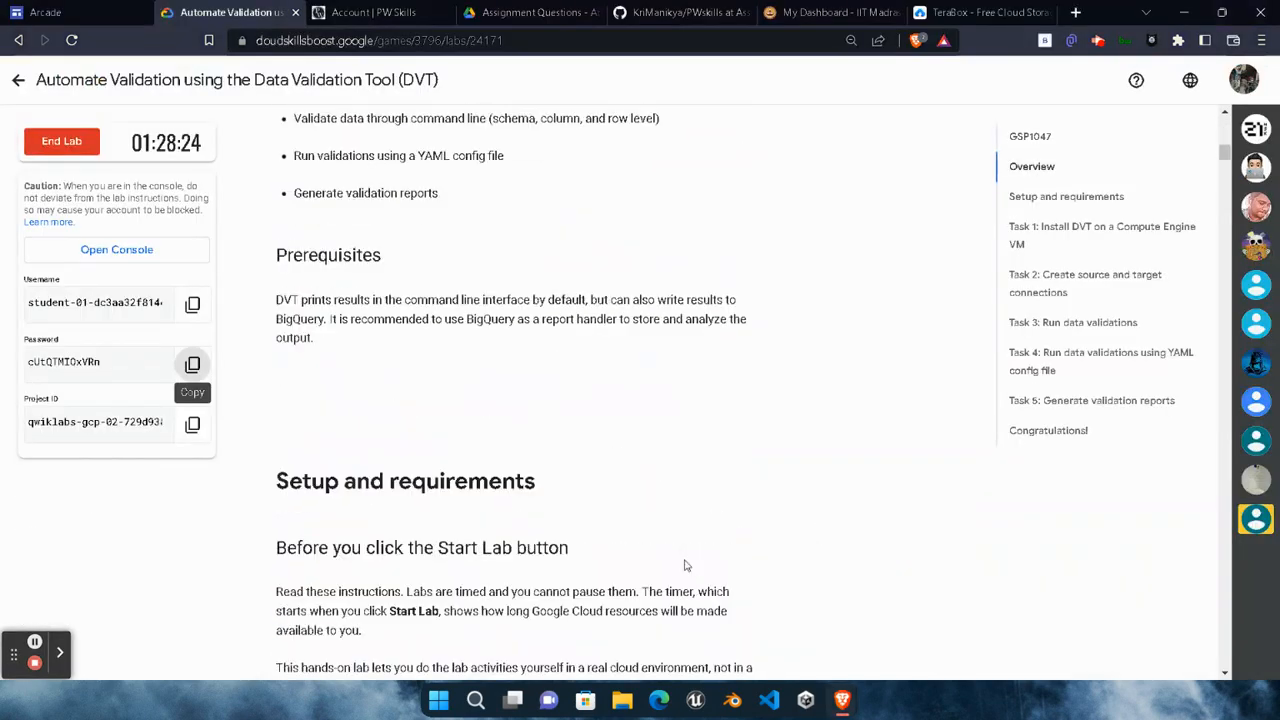
{"action": "scroll", "coordinate": [686, 566], "scroll_direction": "down", "scroll_amount": 20}
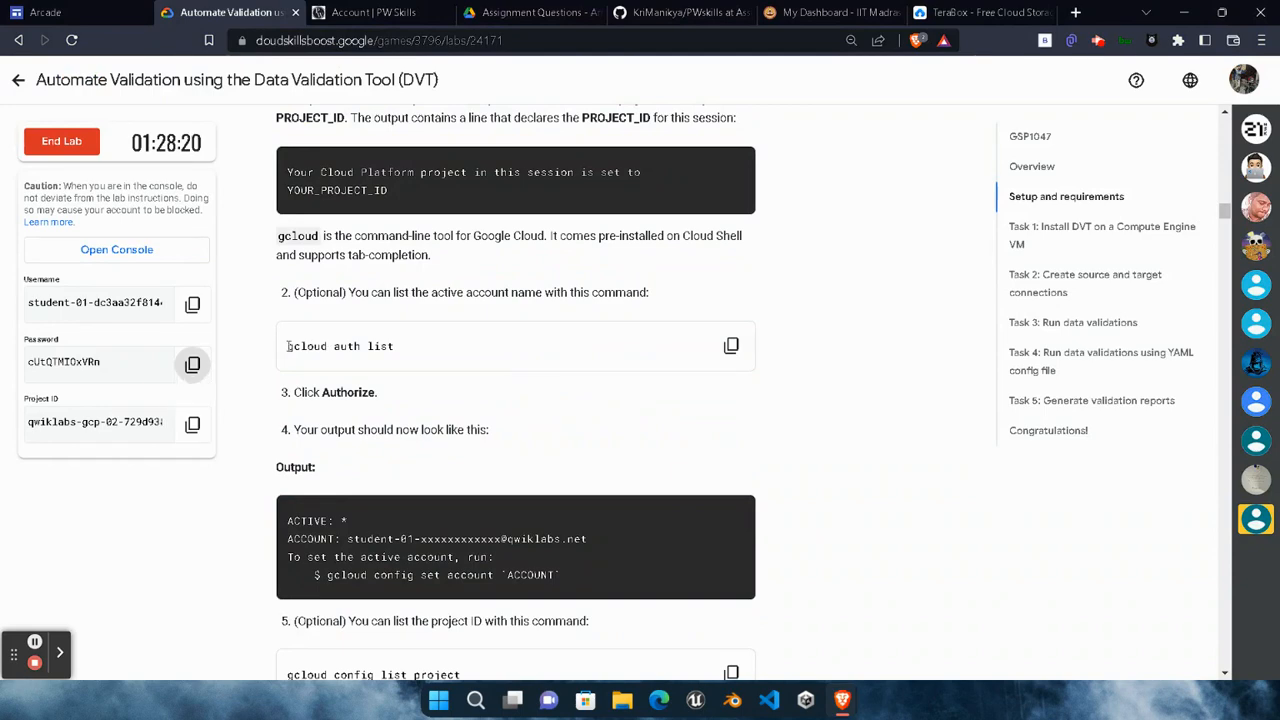
{"action": "left_click_drag", "start_coordinate": [288, 346], "coordinate": [440, 347]}
{"action": "left_click", "coordinate": [452, 346]}
{"action": "left_click", "coordinate": [731, 346]}
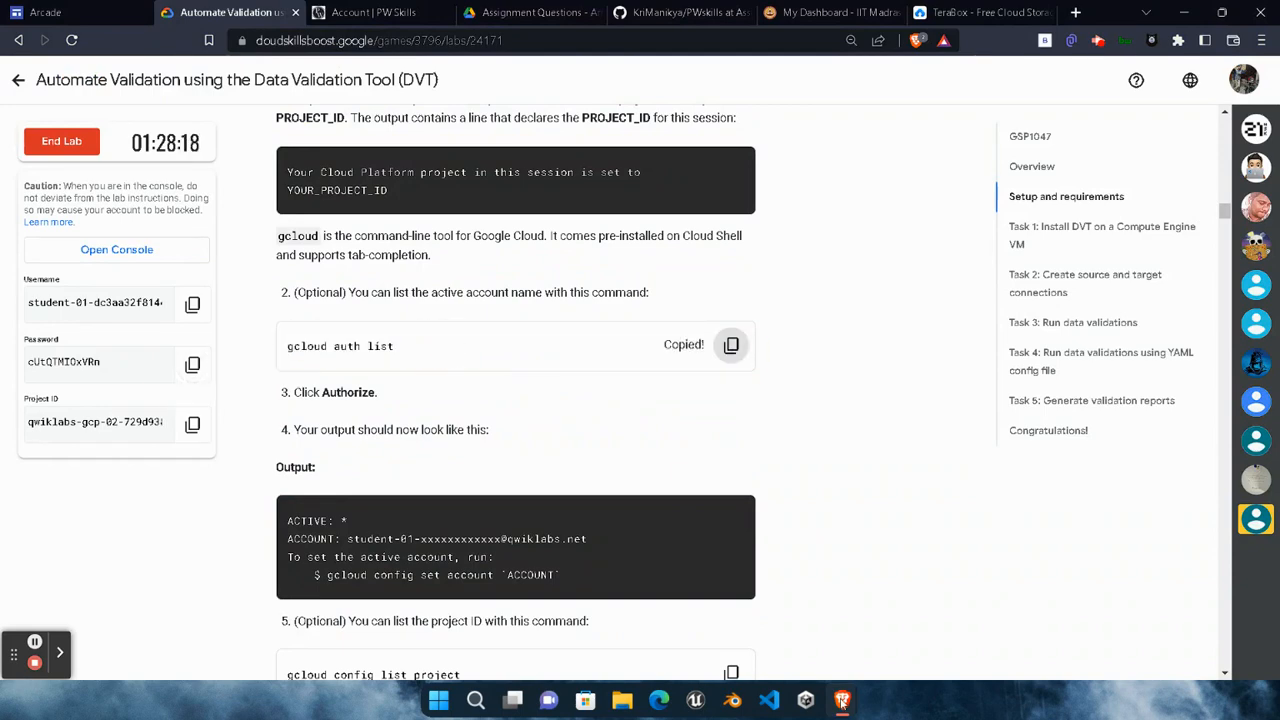
Run gcloud auth list in the Cloud Shell terminal and authorize Cloud Shell to use the credentials
{"action": "mouse_move", "coordinate": [842, 700]}
{"action": "left_click", "coordinate": [886, 555]}
{"action": "left_click", "coordinate": [991, 641]}
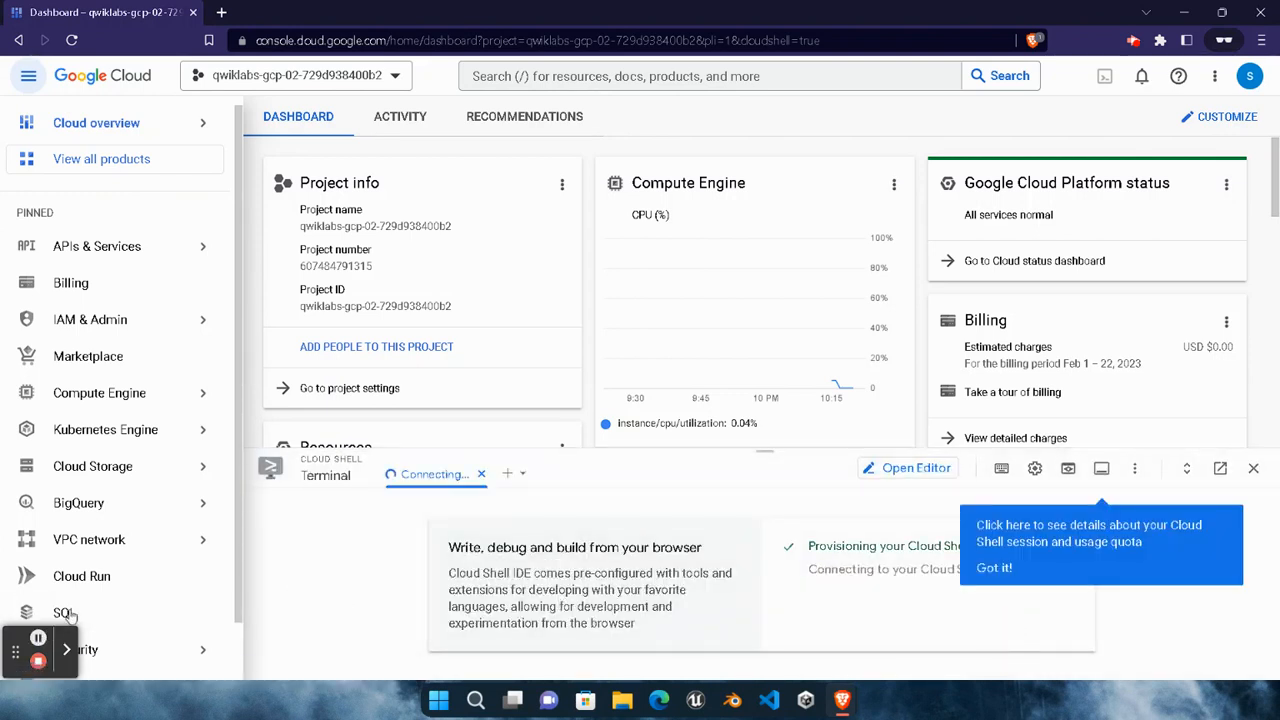
{"action": "left_click", "coordinate": [994, 567]}
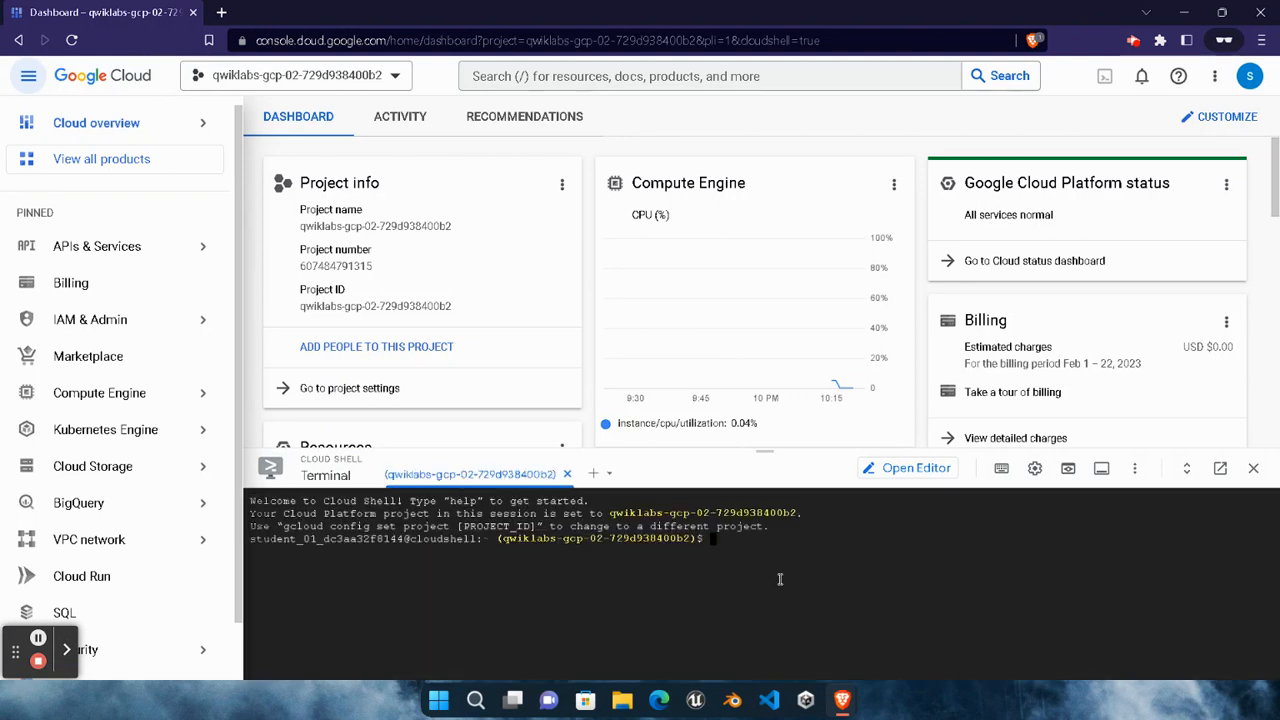
{"action": "key", "text": "ctrl+v"}
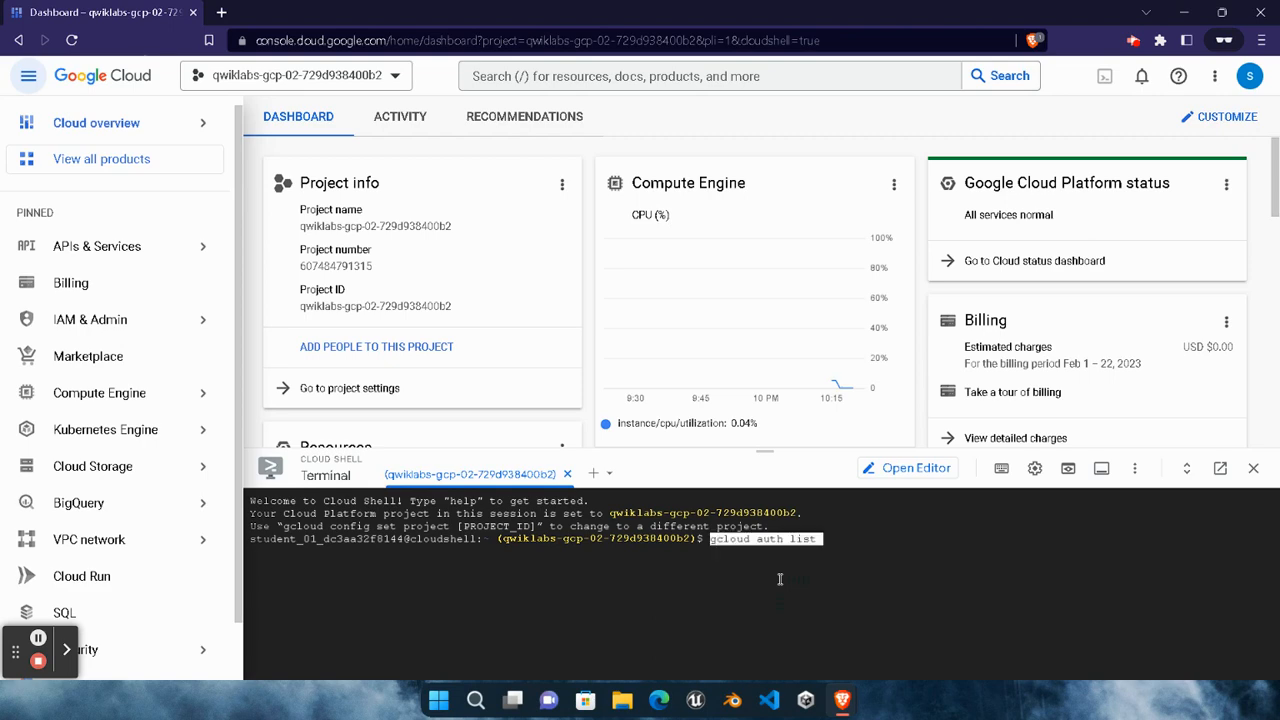
{"action": "key", "text": "Return"}
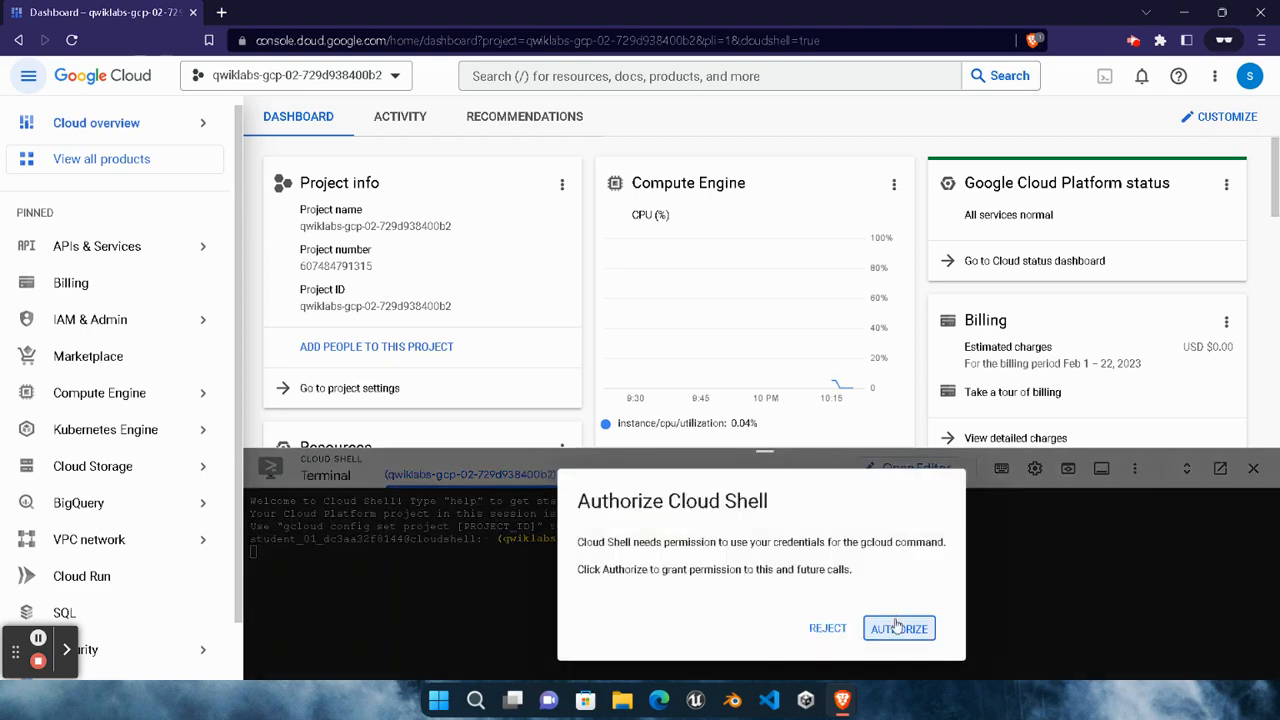
{"action": "left_click", "coordinate": [896, 623]}
Copy the gcloud config list project command from the lab instructions and run it in Cloud Shell
{"action": "key", "text": "alt+Tab"}
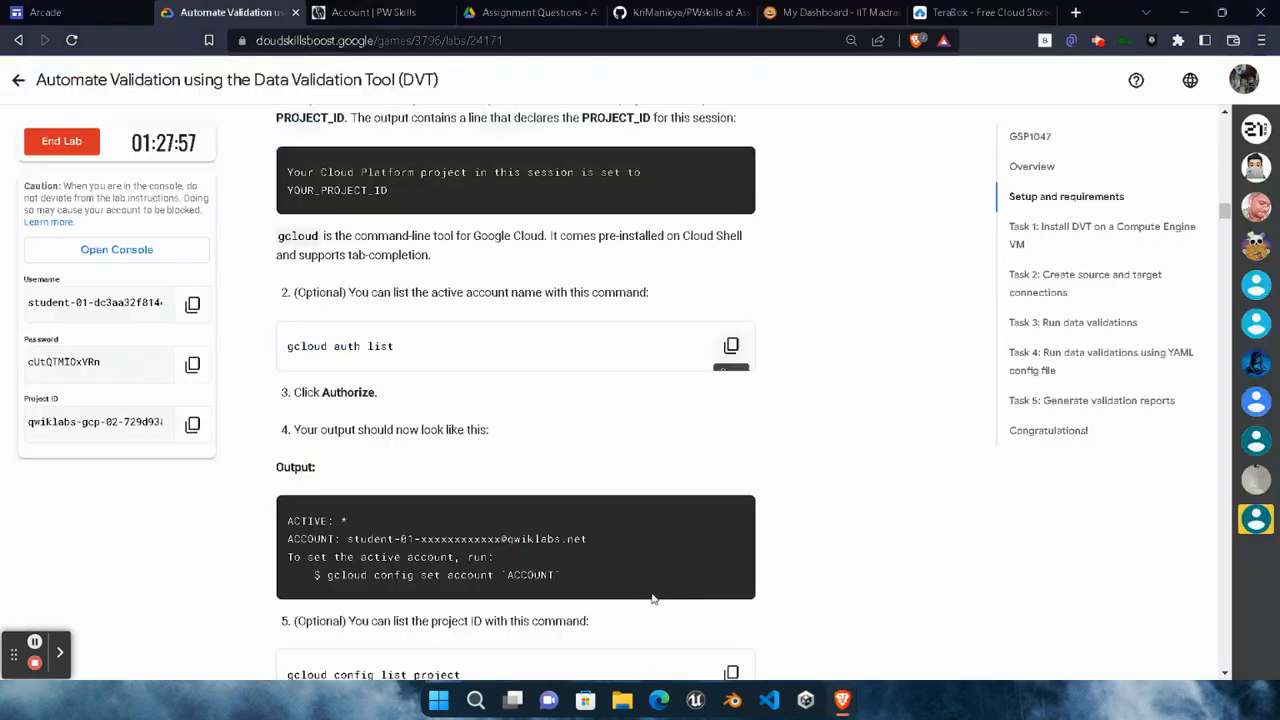
{"action": "scroll", "coordinate": [740, 455], "scroll_direction": "down", "scroll_amount": 3}
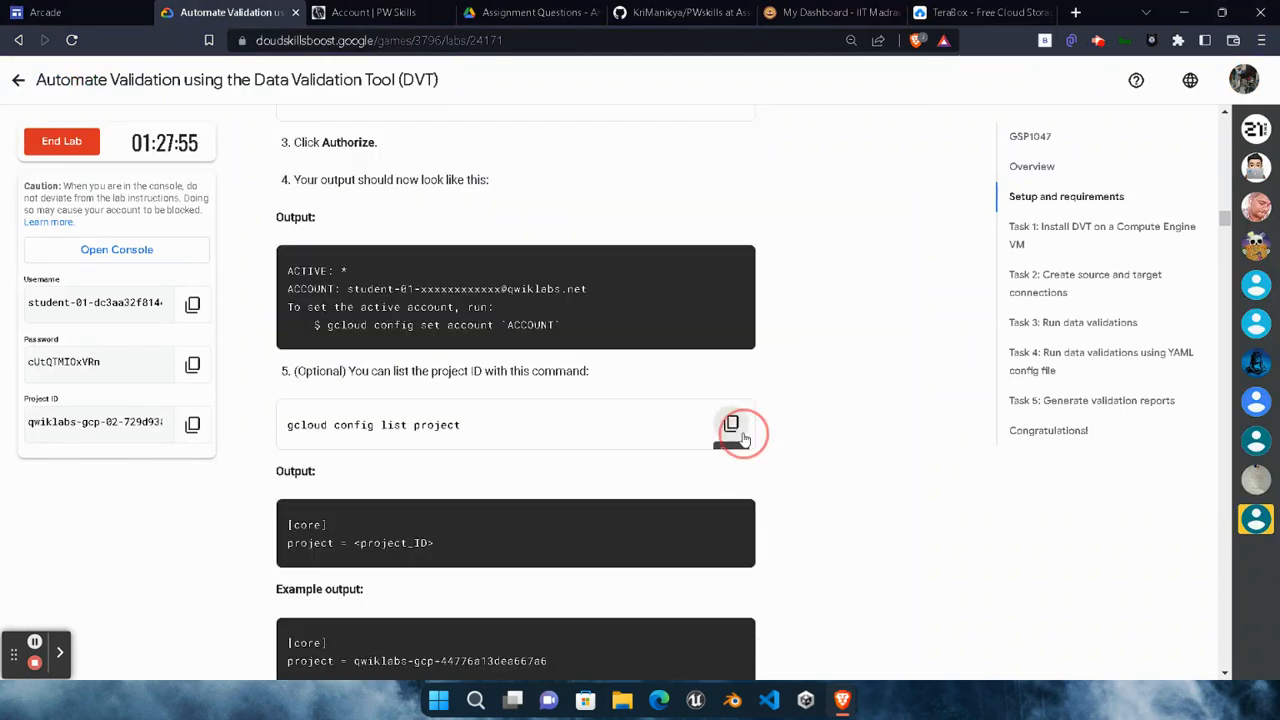
{"action": "left_click", "coordinate": [731, 424]}
{"action": "left_click", "coordinate": [855, 698]}
{"action": "left_click", "coordinate": [1046, 623]}
{"action": "left_click", "coordinate": [814, 627]}
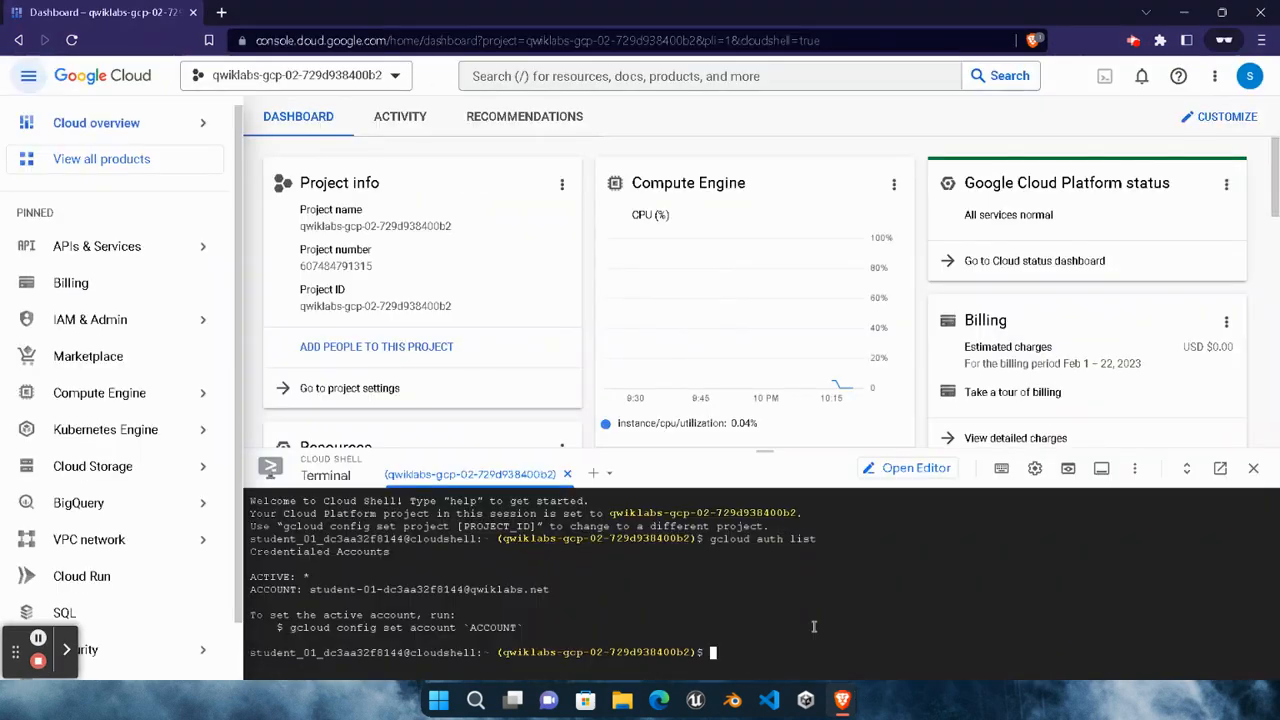
{"action": "key", "text": "ctrl+v"}
{"action": "key", "text": "Return"}
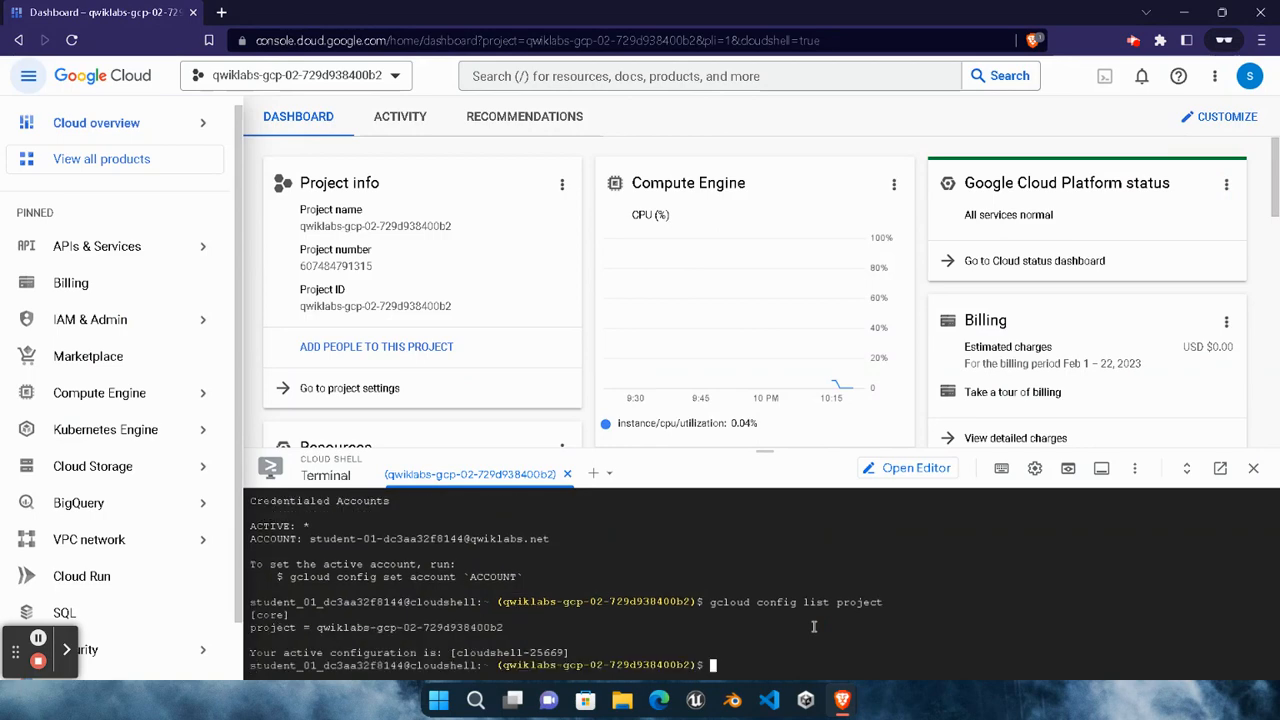
Check Task 1 of the lab instructions for the required instance and open the Compute Engine VM instances page in the console
{"action": "mouse_move", "coordinate": [842, 700]}
{"action": "left_click", "coordinate": [676, 617]}
{"action": "scroll", "coordinate": [696, 512], "scroll_direction": "down", "scroll_amount": 5}
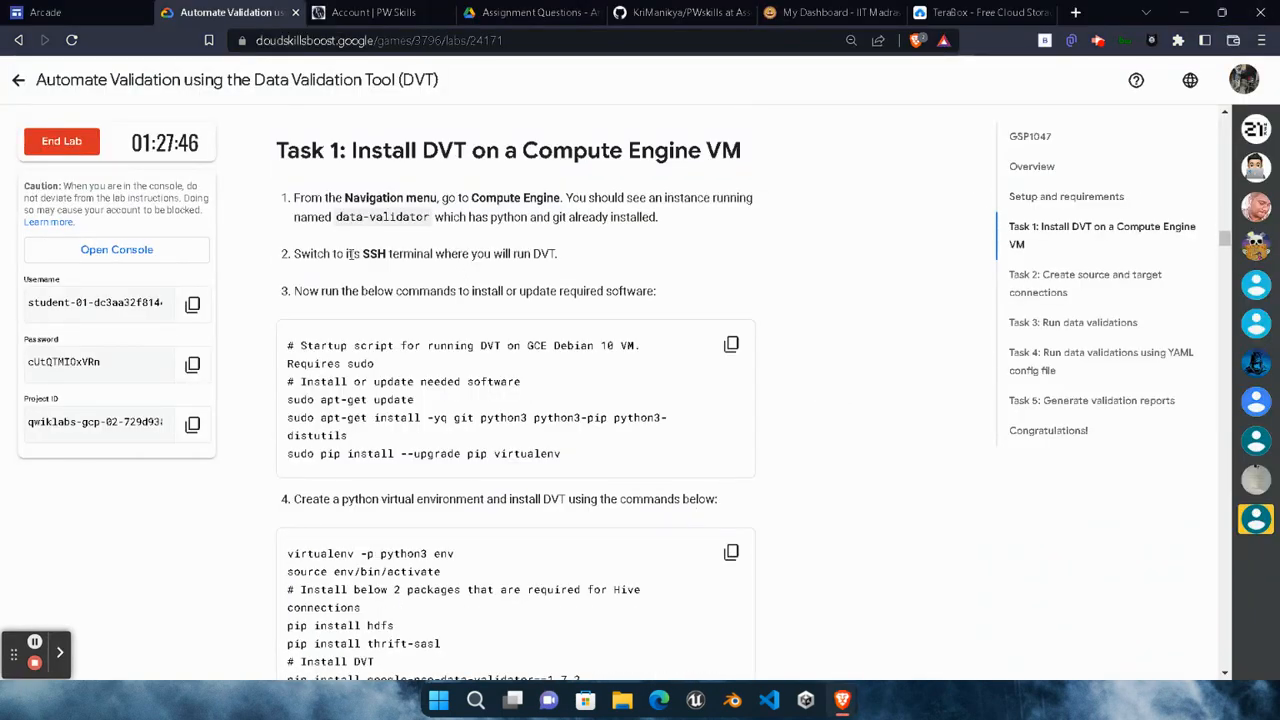
{"action": "left_click_drag", "start_coordinate": [344, 222], "coordinate": [423, 214]}
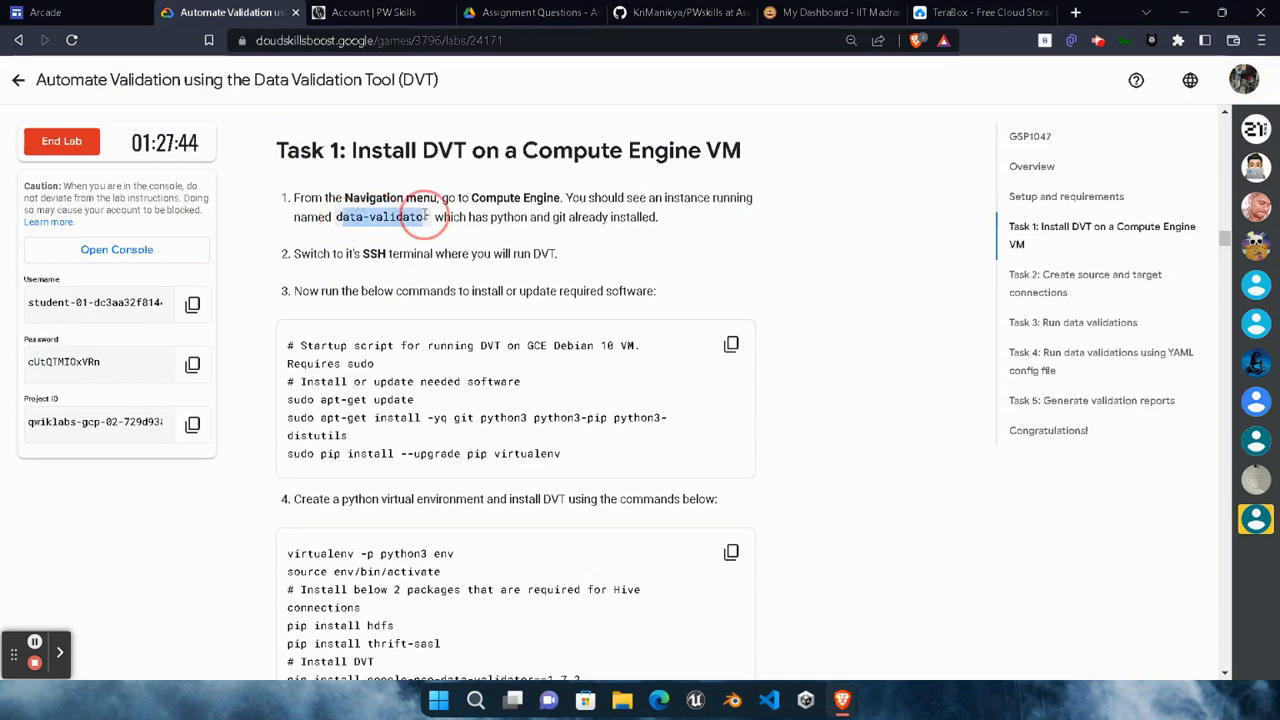
{"action": "left_click", "coordinate": [454, 269]}
{"action": "mouse_move", "coordinate": [845, 703]}
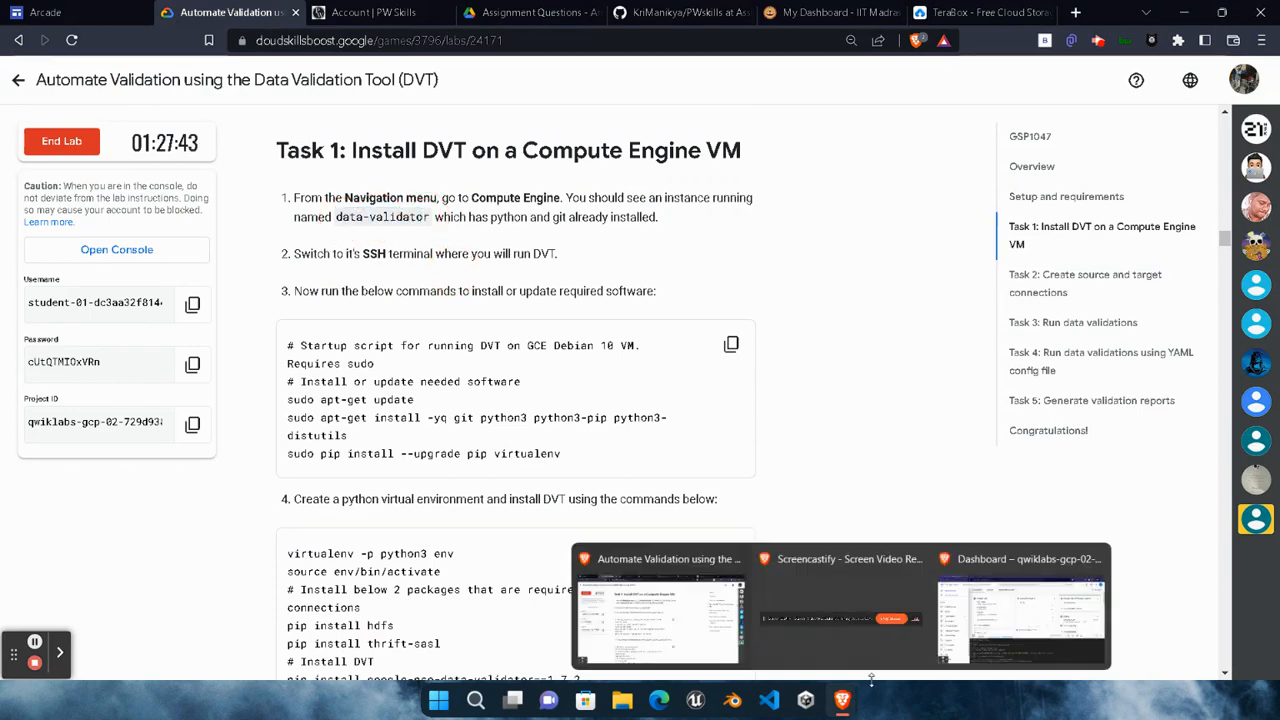
{"action": "left_click", "coordinate": [1046, 606]}
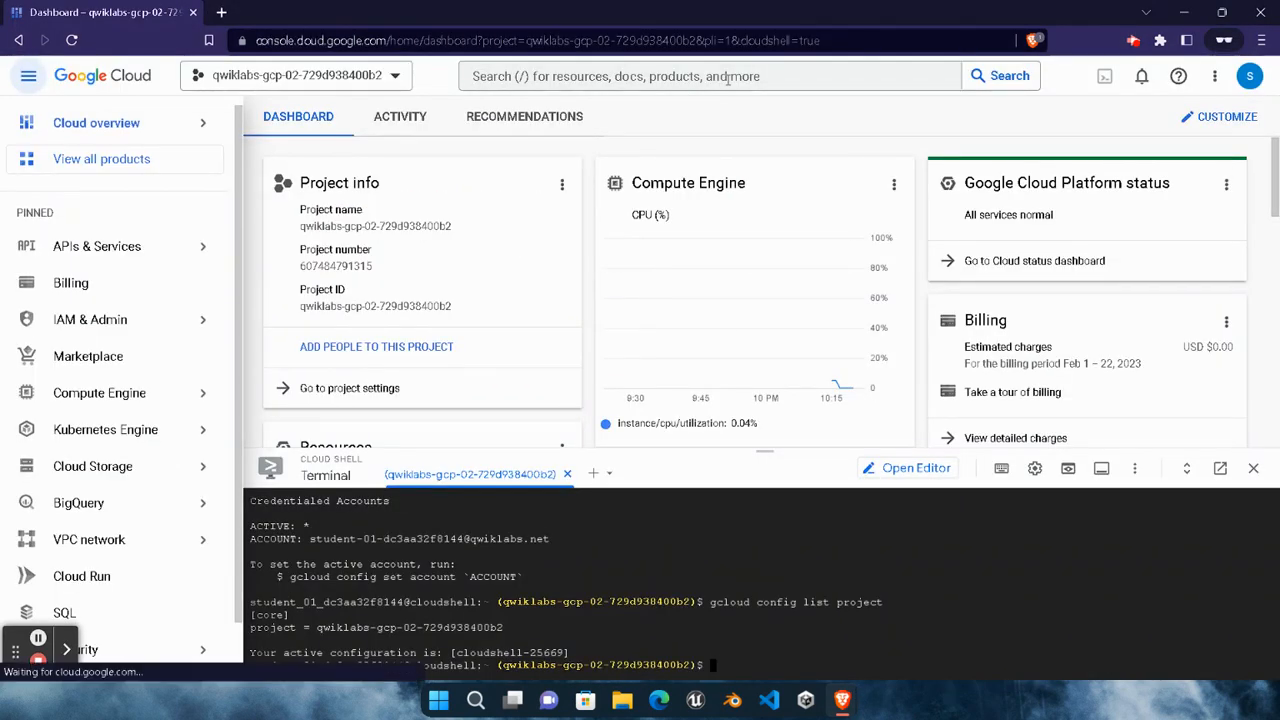
{"action": "left_click", "coordinate": [729, 80]}
{"action": "mouse_move", "coordinate": [172, 392]}
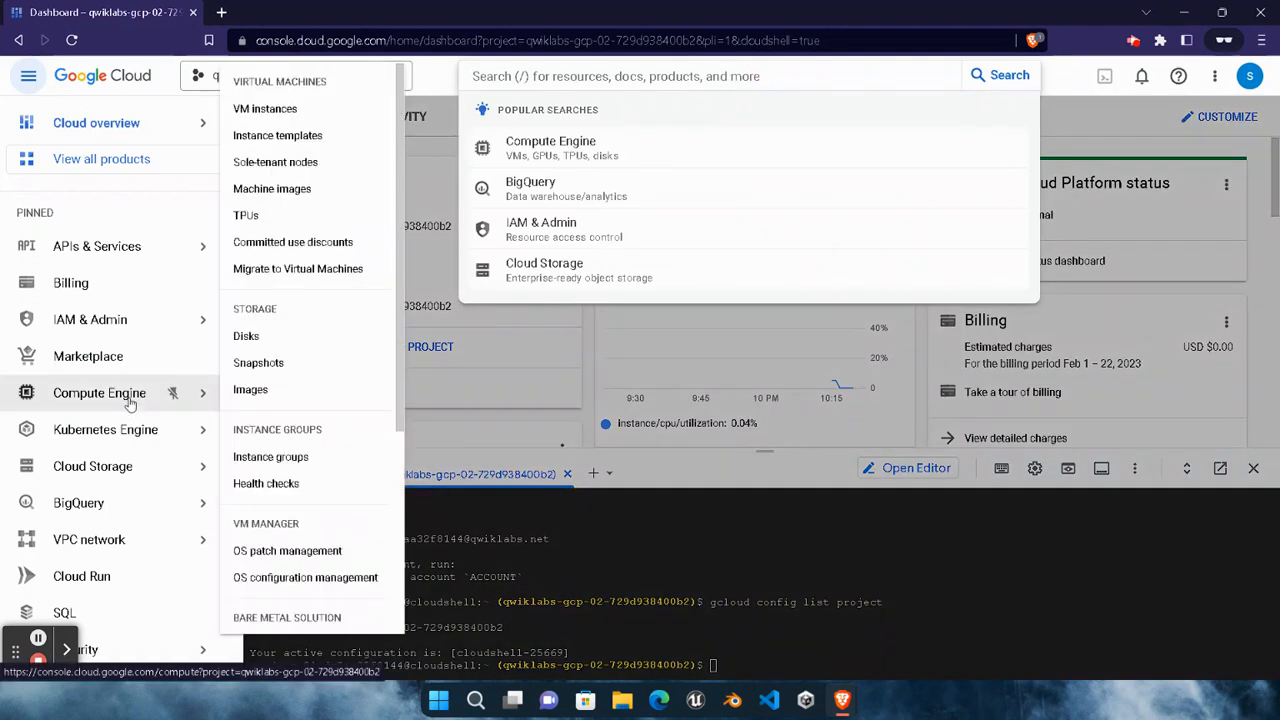
{"action": "left_click", "coordinate": [290, 110]}
{"action": "mouse_move", "coordinate": [181, 394]}
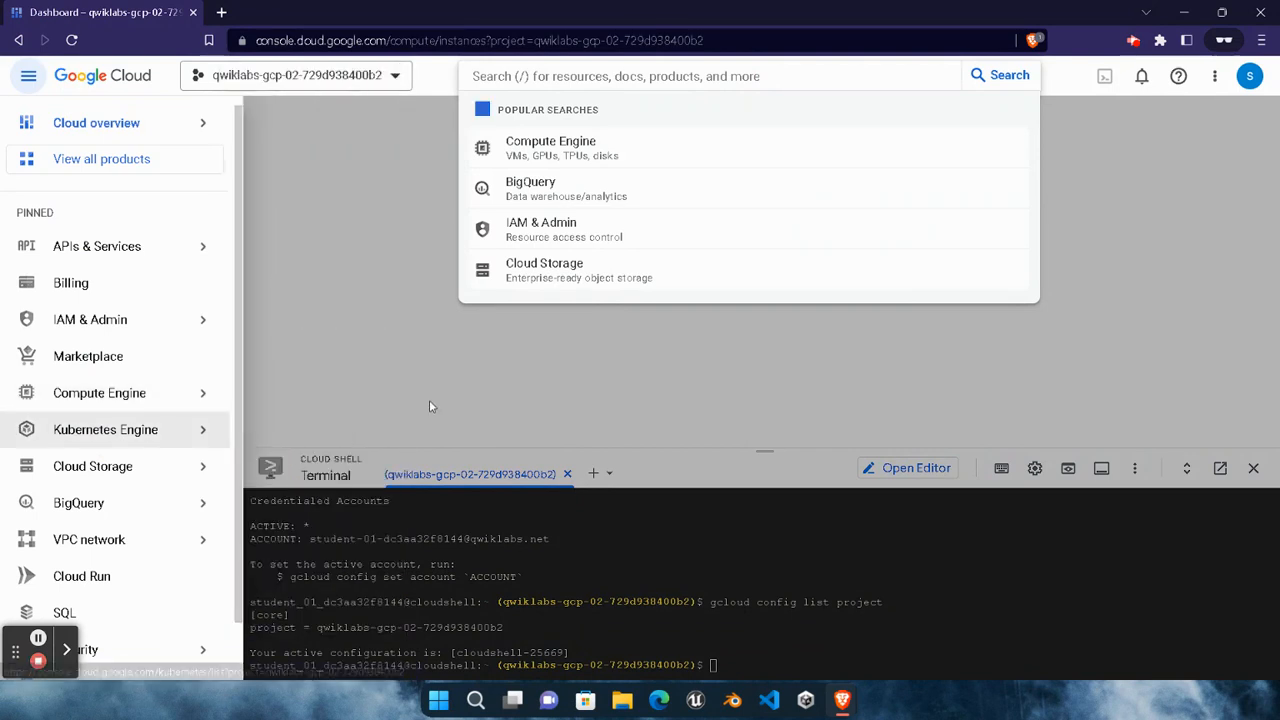
{"action": "left_click", "coordinate": [99, 392]}
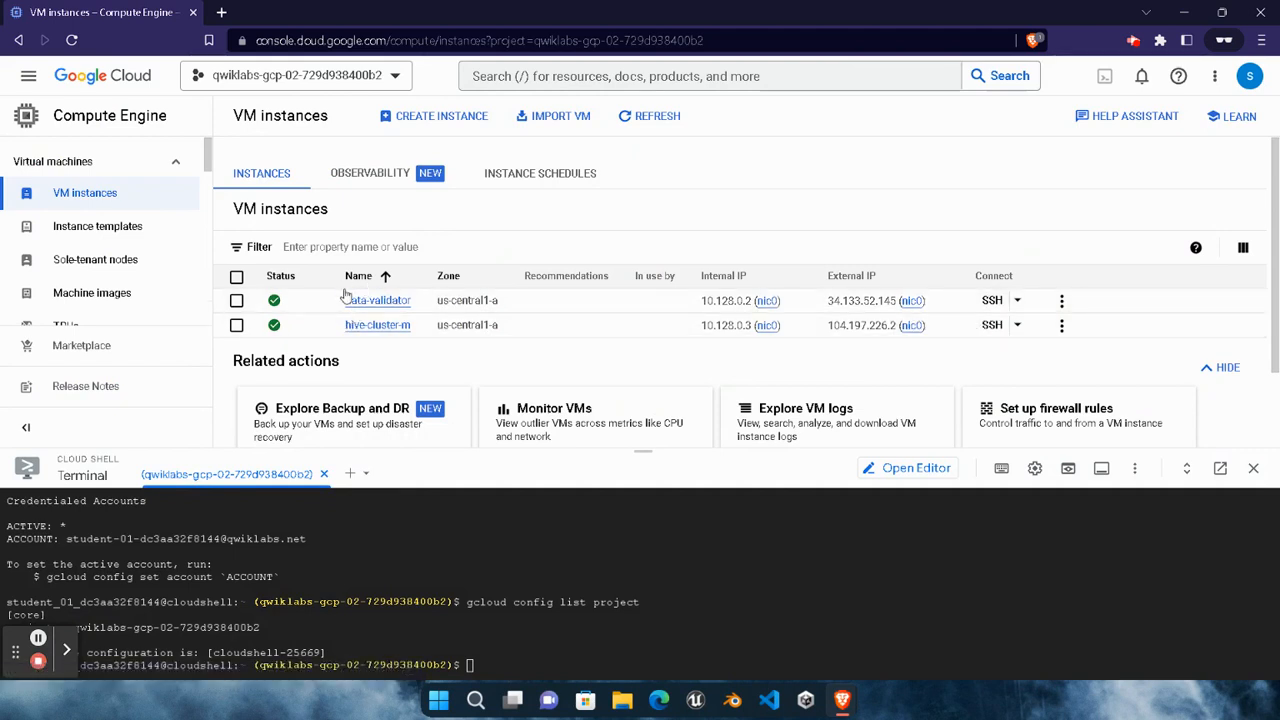
Open an SSH-in-browser session to the data-validator VM and focus its terminal
{"action": "left_click", "coordinate": [995, 303]}
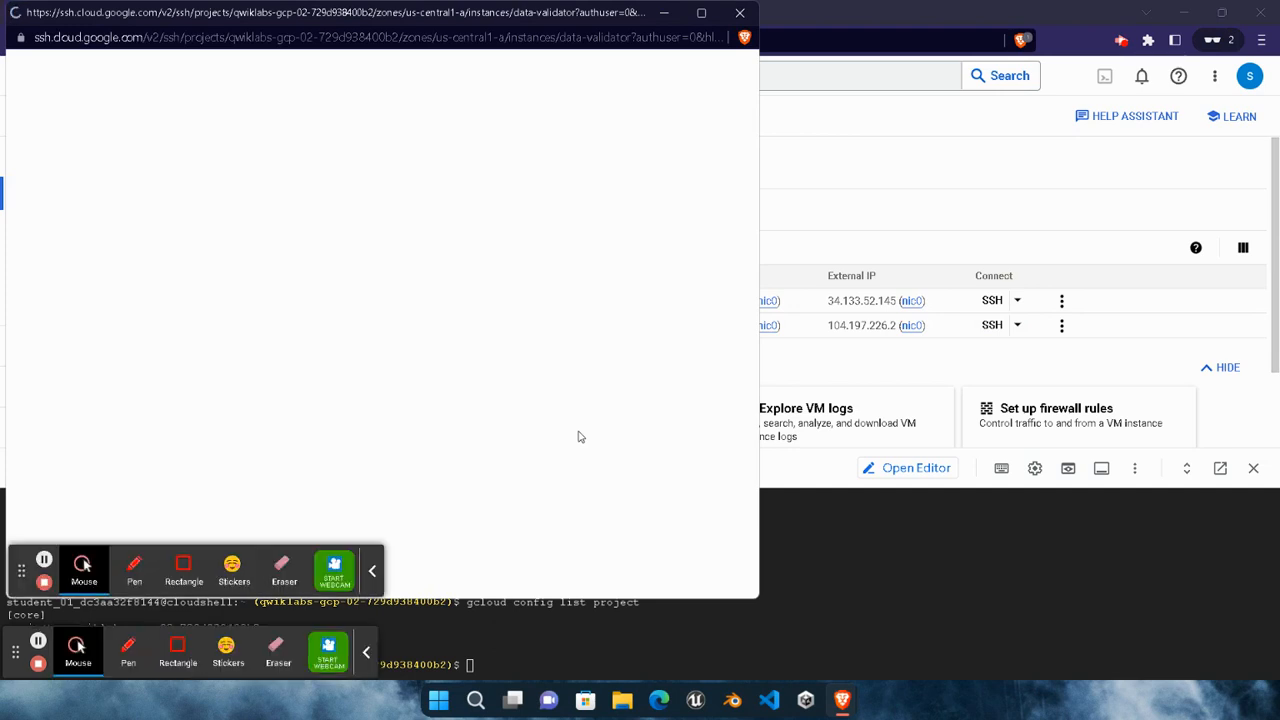
{"action": "left_click", "coordinate": [372, 571]}
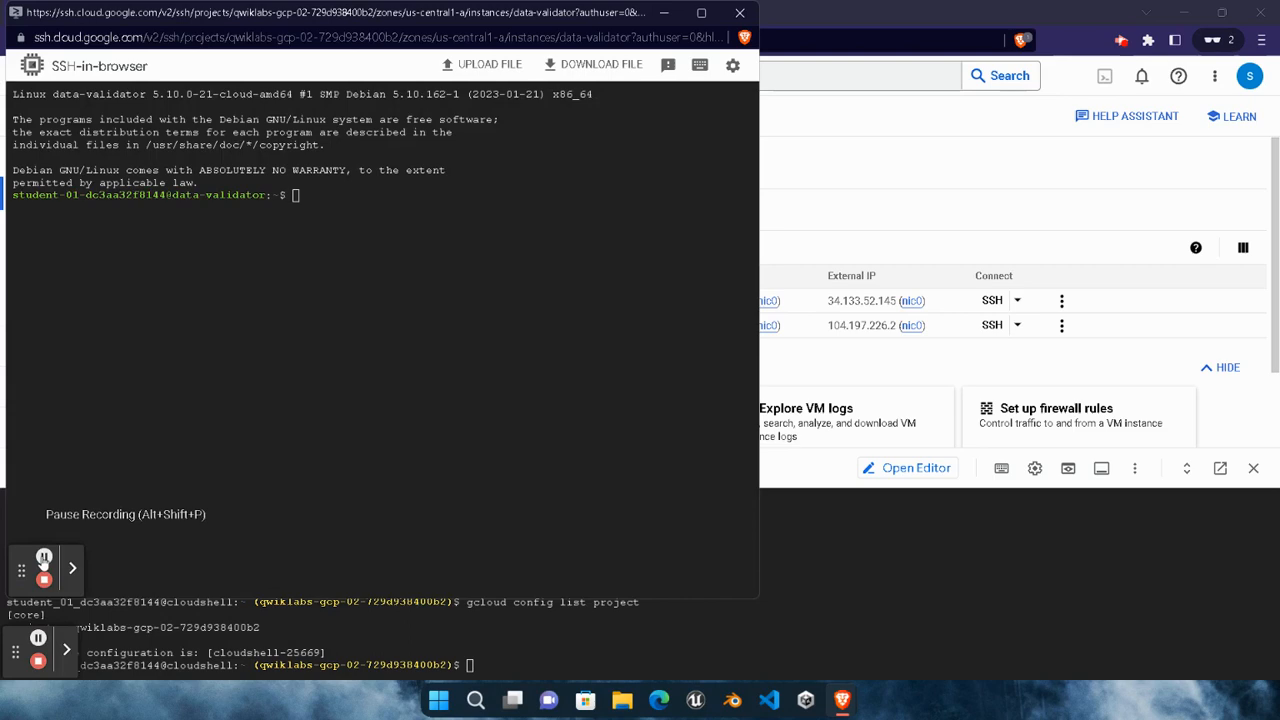
{"action": "left_click", "coordinate": [415, 389]}
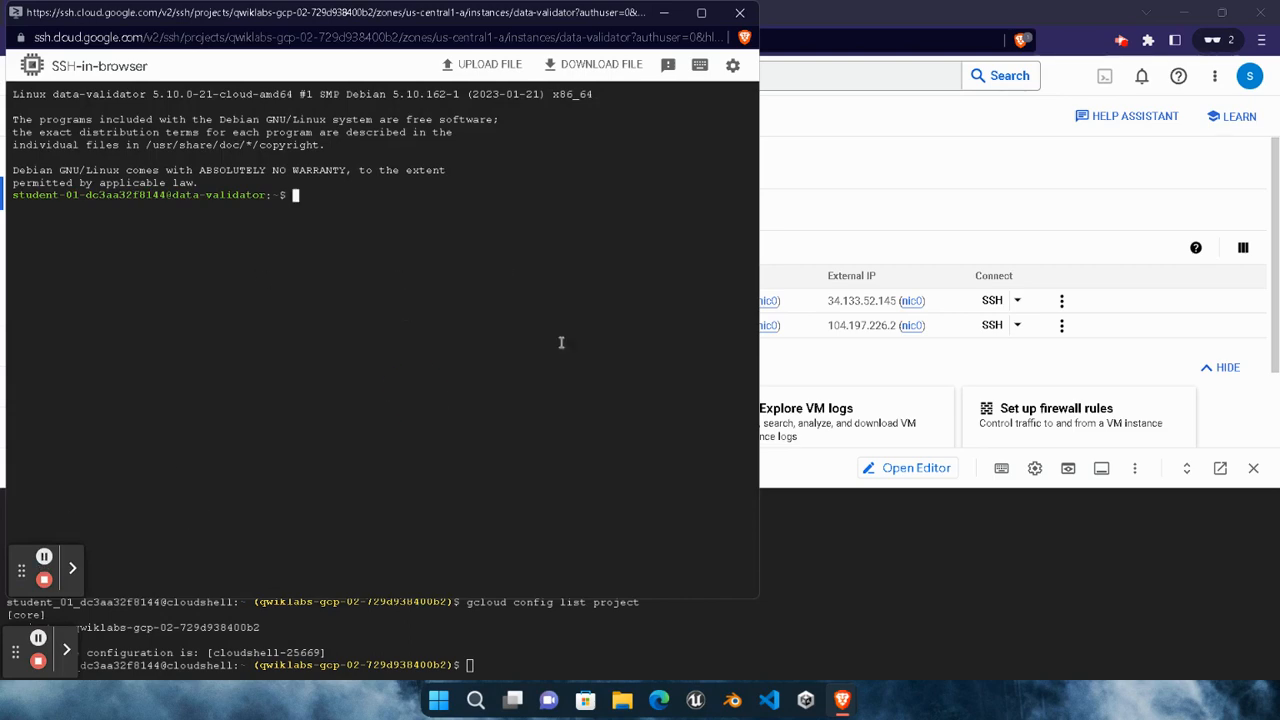
Copy the Task 1 startup script from the lab instructions and run it in the data-validator SSH terminal to install the required software
{"action": "mouse_move", "coordinate": [840, 699]}
{"action": "left_click", "coordinate": [636, 549]}
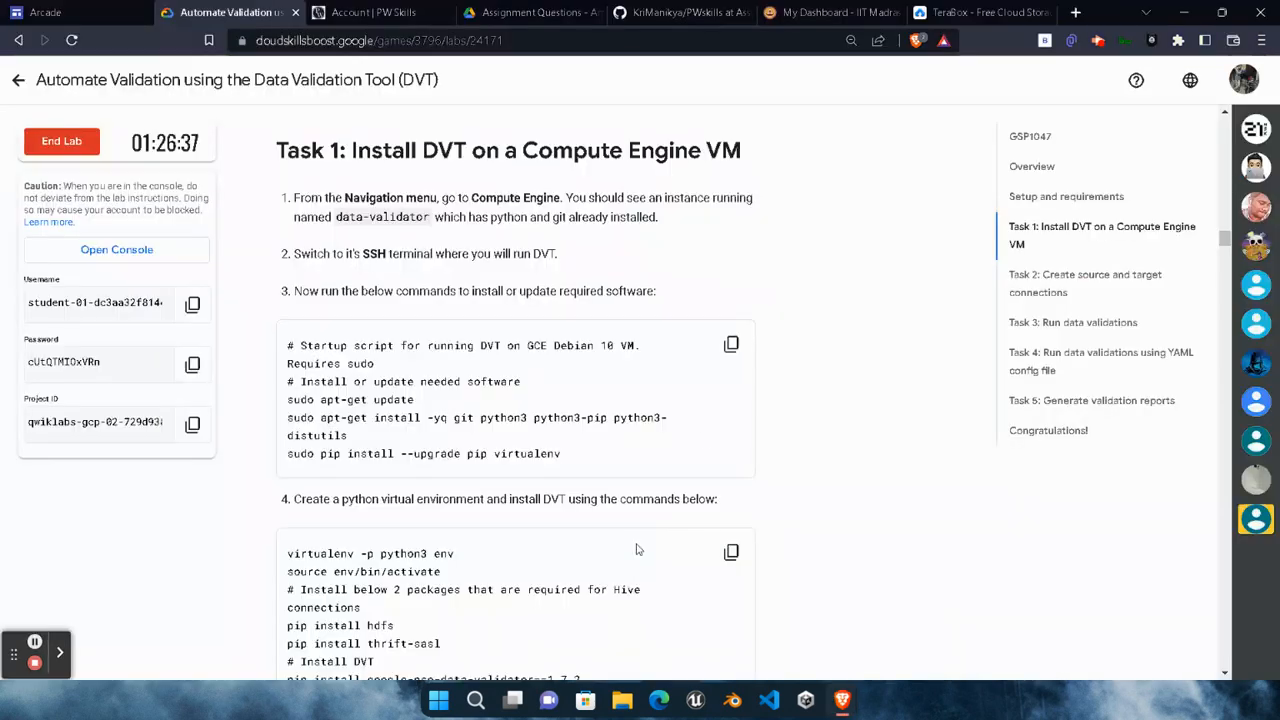
{"action": "left_click", "coordinate": [731, 345]}
{"action": "left_click_drag", "start_coordinate": [276, 150], "coordinate": [372, 150]}
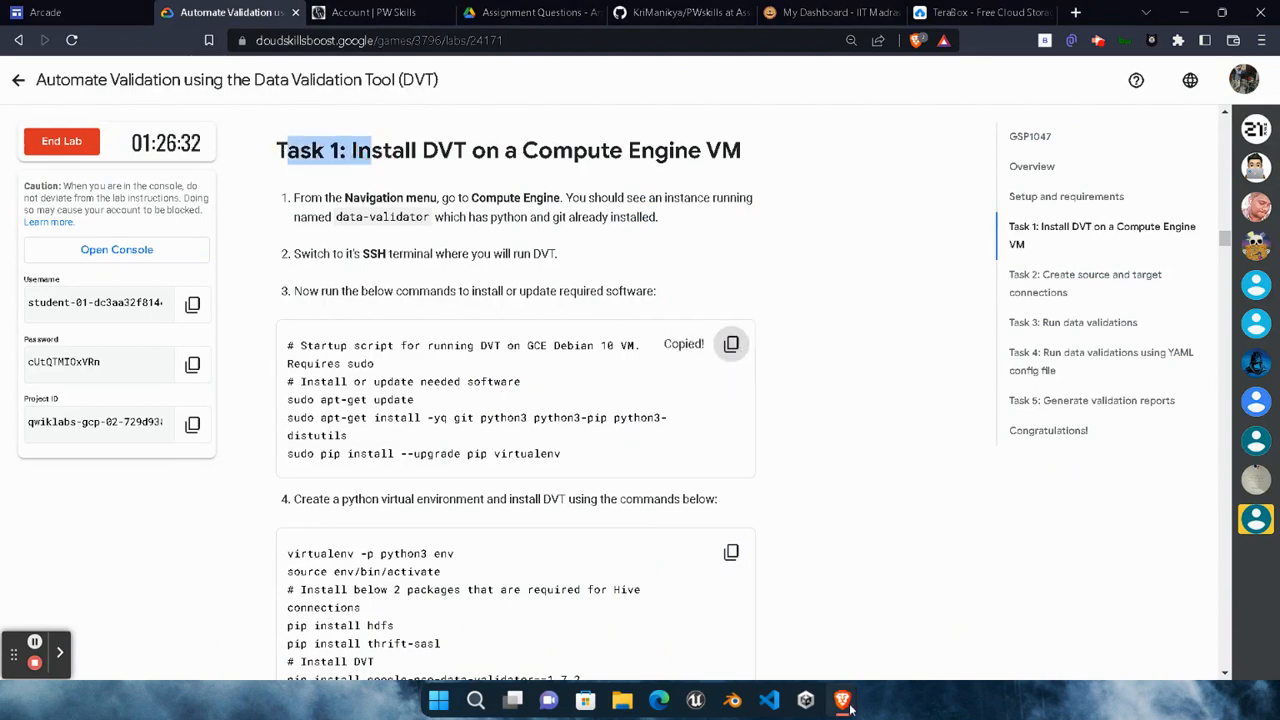
{"action": "mouse_move", "coordinate": [842, 700]}
{"action": "left_click", "coordinate": [1145, 563]}
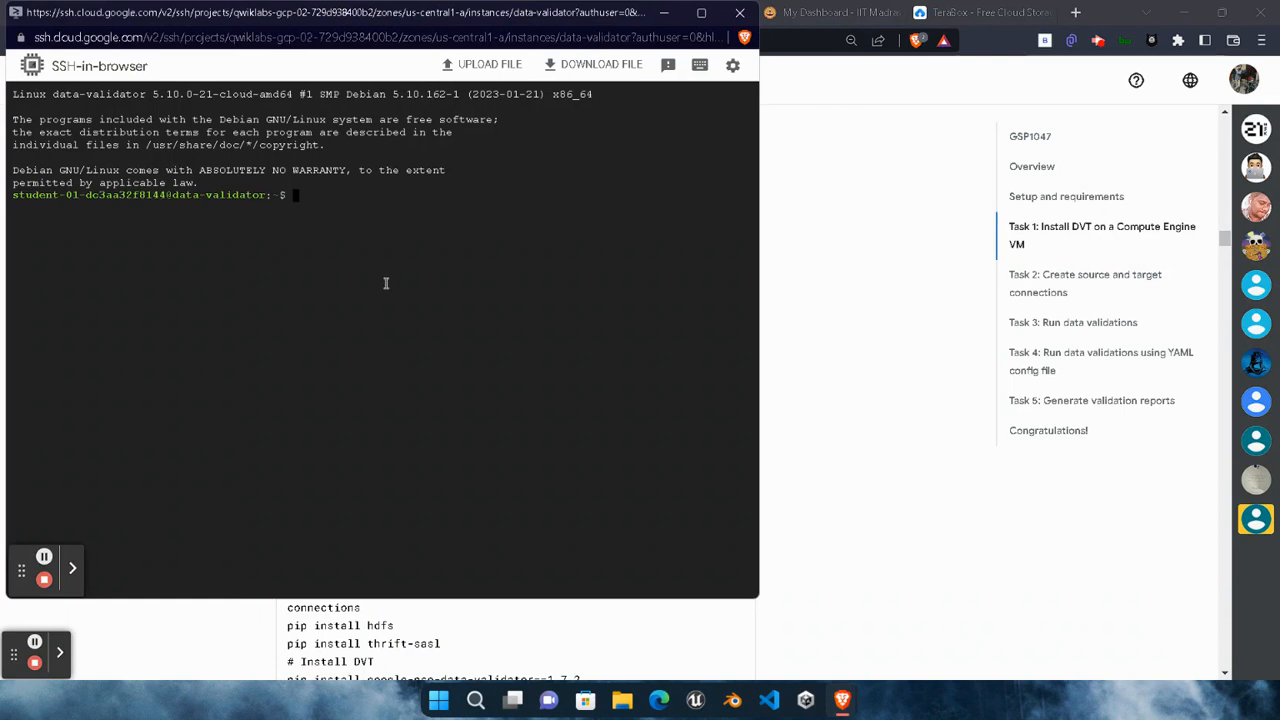
{"action": "key", "text": "ctrl+v"}
{"action": "key", "text": "Return"}
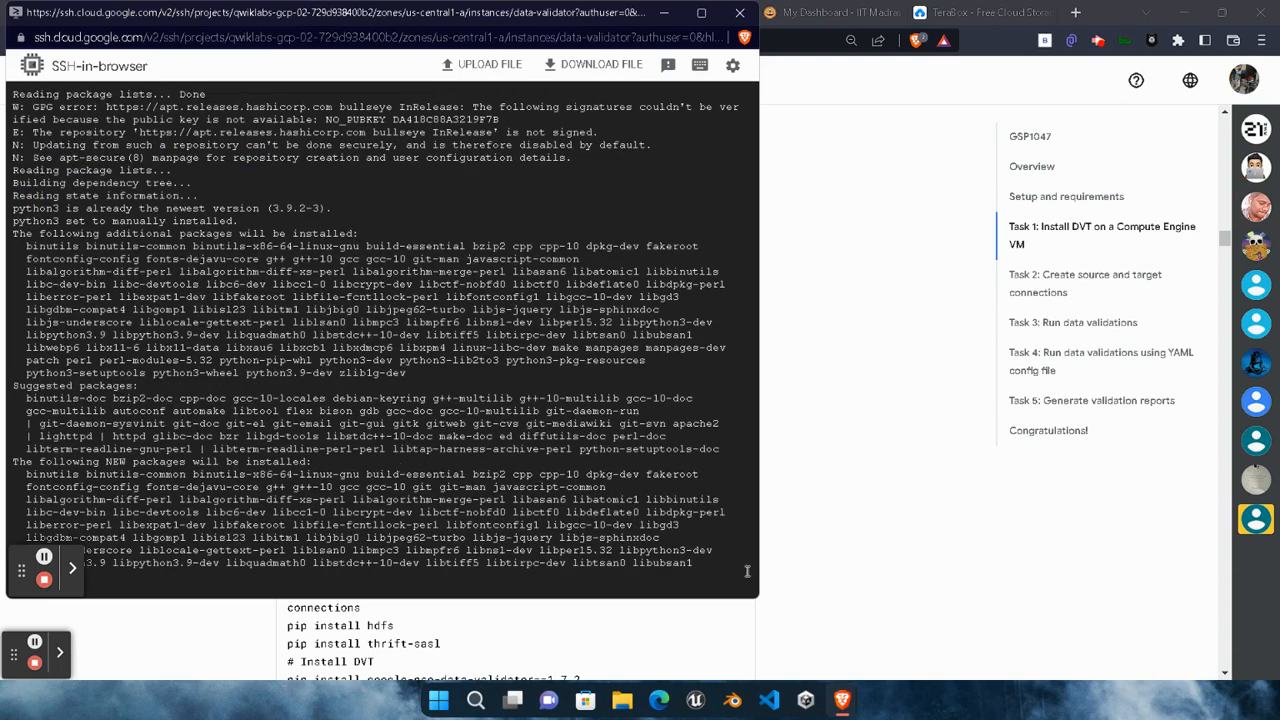
Copy the step 4 commands from the lab and run them over SSH to create the virtualenv and install hdfs, thrift-sasl and google-pso-data-validator==1.7.2
{"action": "mouse_move", "coordinate": [842, 700]}
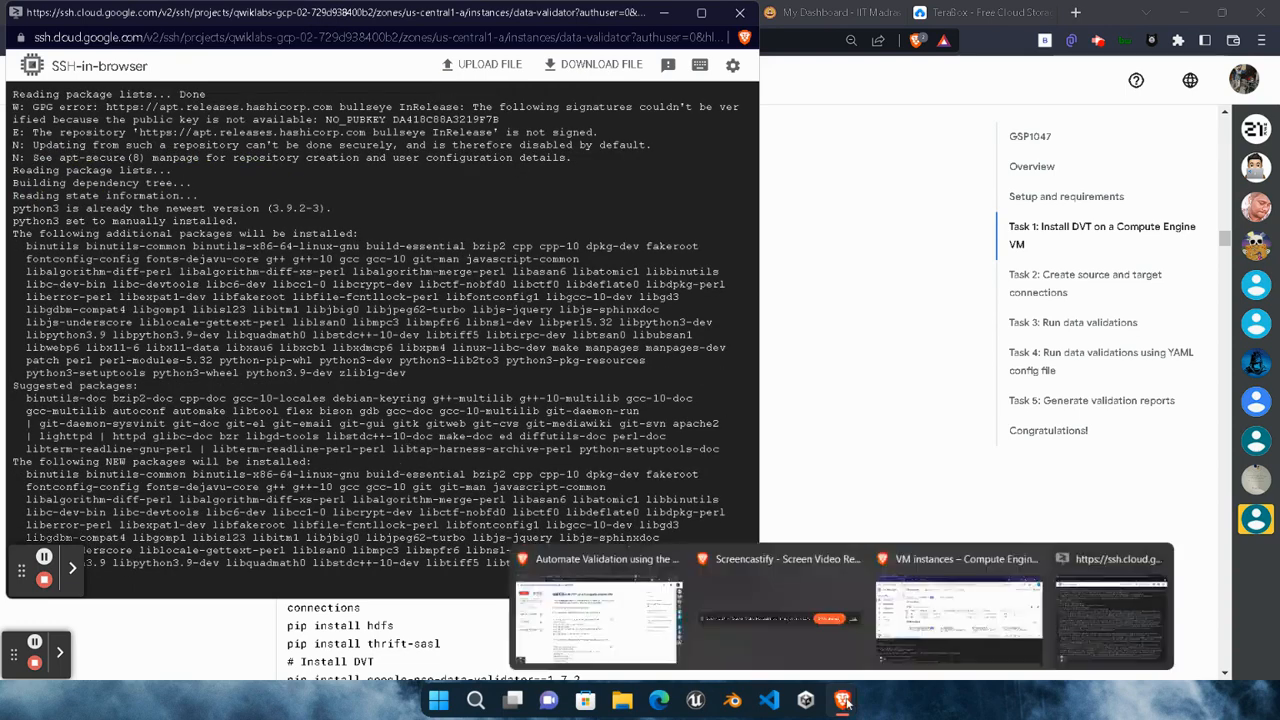
{"action": "left_click", "coordinate": [590, 621]}
{"action": "scroll", "coordinate": [630, 496], "scroll_direction": "down", "scroll_amount": 3}
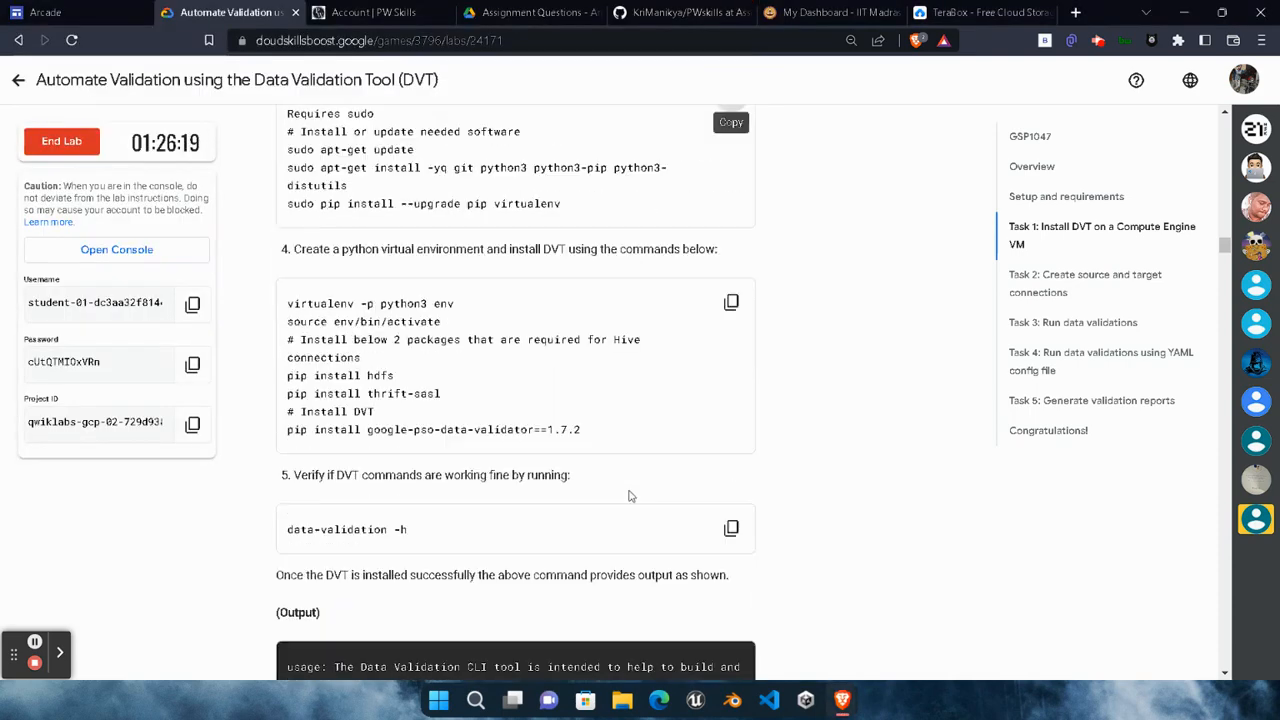
{"action": "left_click", "coordinate": [731, 302]}
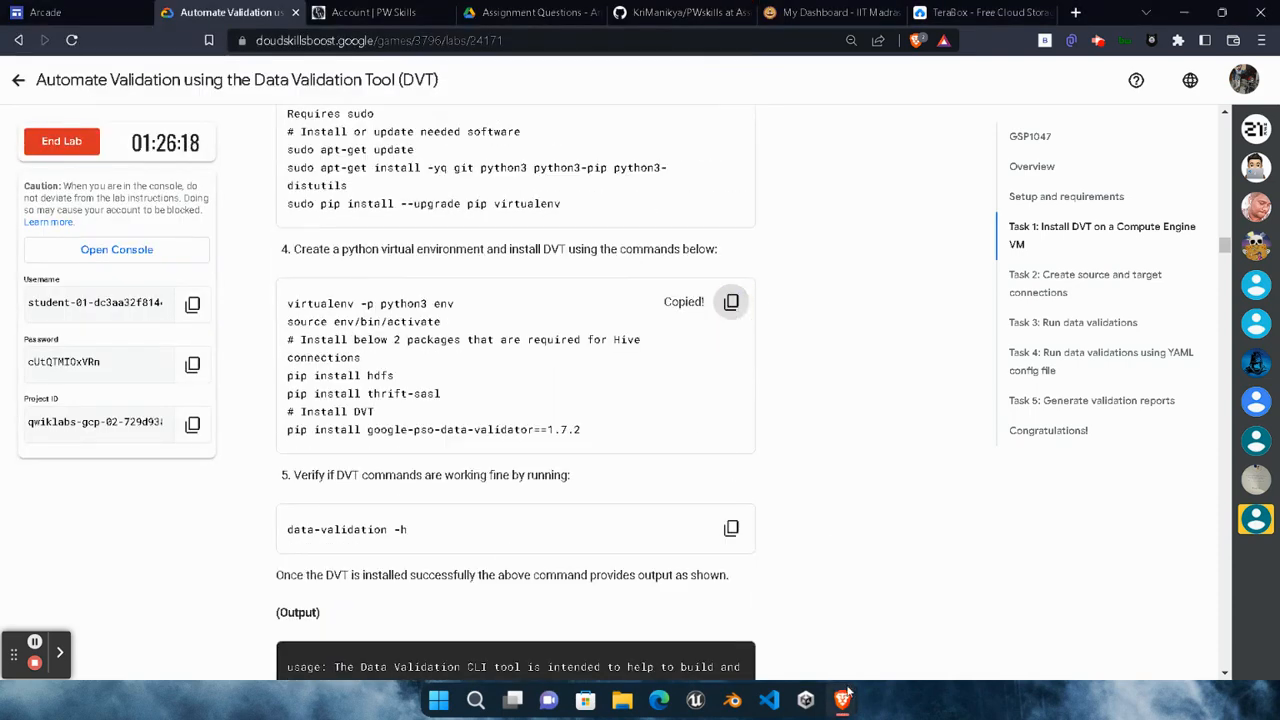
{"action": "mouse_move", "coordinate": [845, 695]}
{"action": "left_click", "coordinate": [1140, 590]}
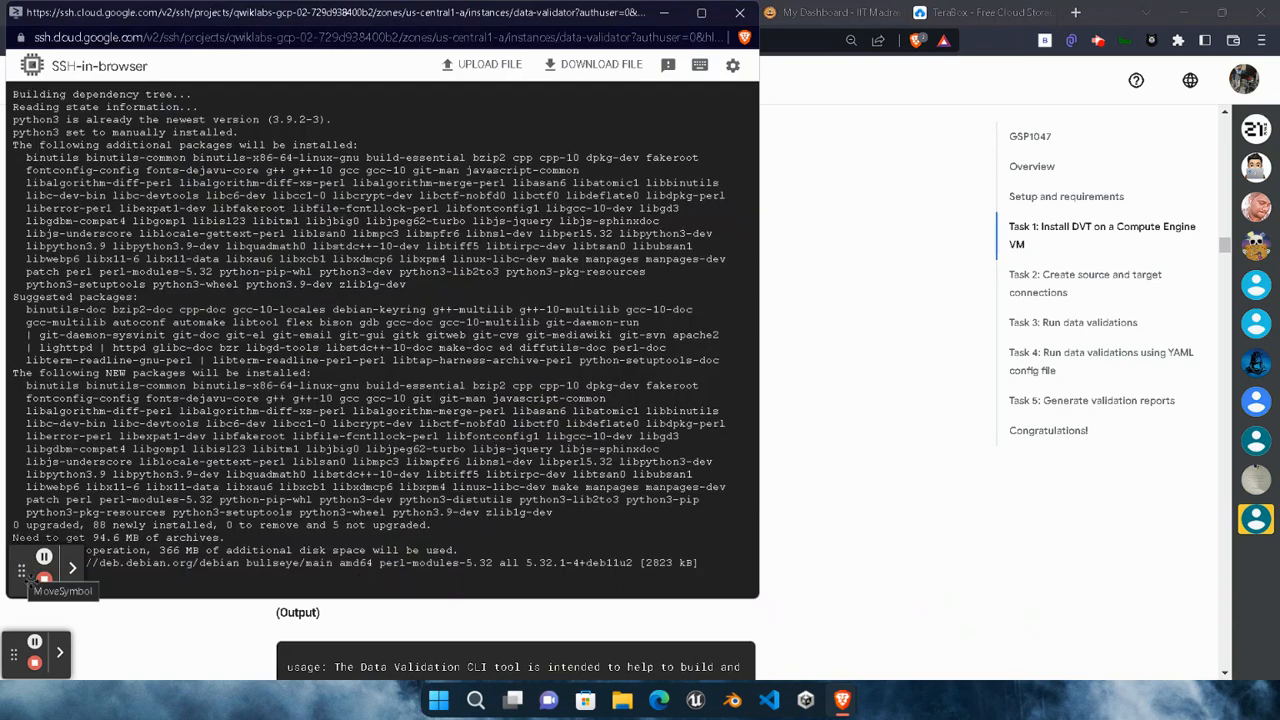
{"action": "left_click_drag", "start_coordinate": [20, 566], "coordinate": [305, 561]}
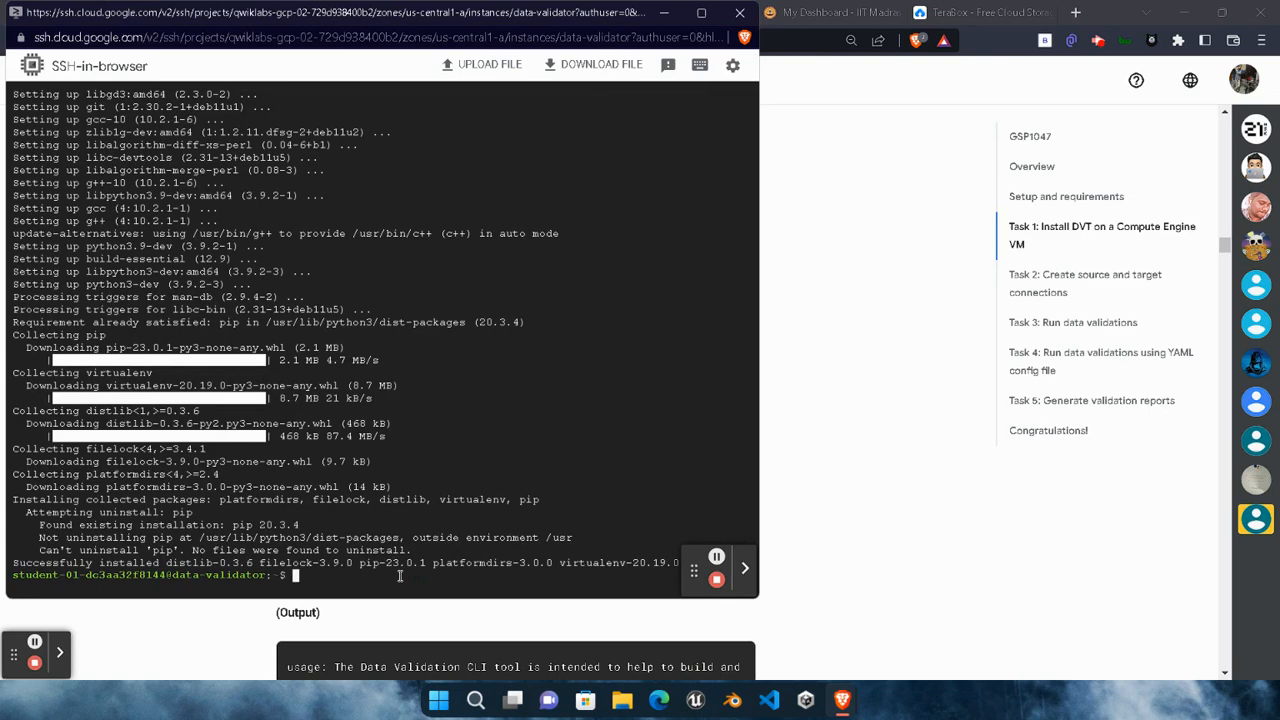
{"action": "key", "text": "ctrl+v"}
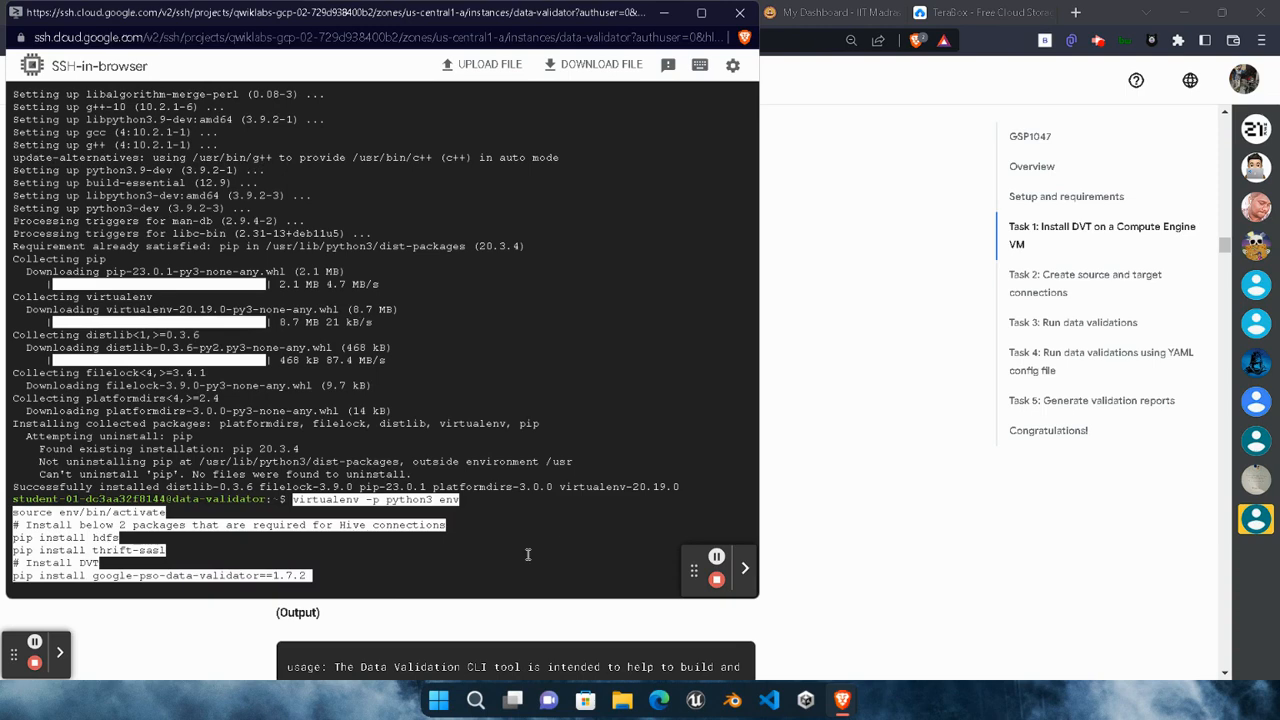
{"action": "key", "text": "Return"}
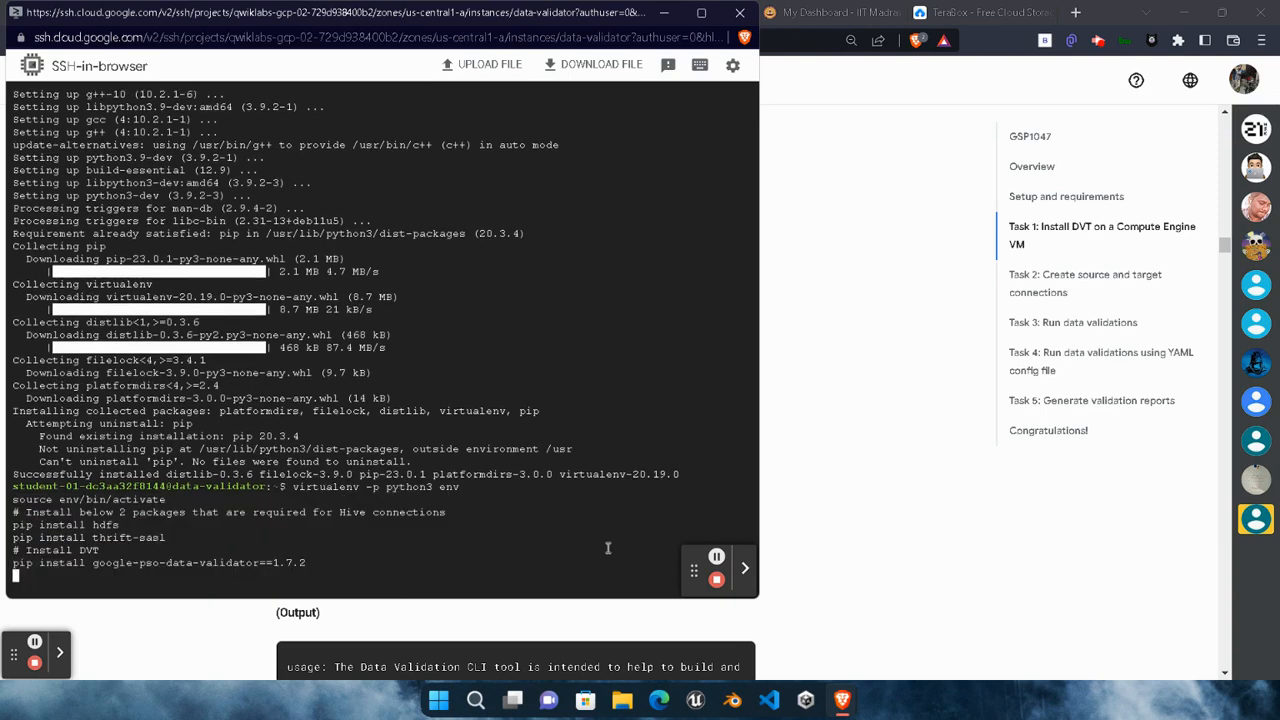
Copy the data-validation -h command from step 5 of the lab and run it in the SSH terminal
{"action": "left_click", "coordinate": [855, 495]}
{"action": "scroll", "coordinate": [747, 520], "scroll_direction": "down", "scroll_amount": 1}
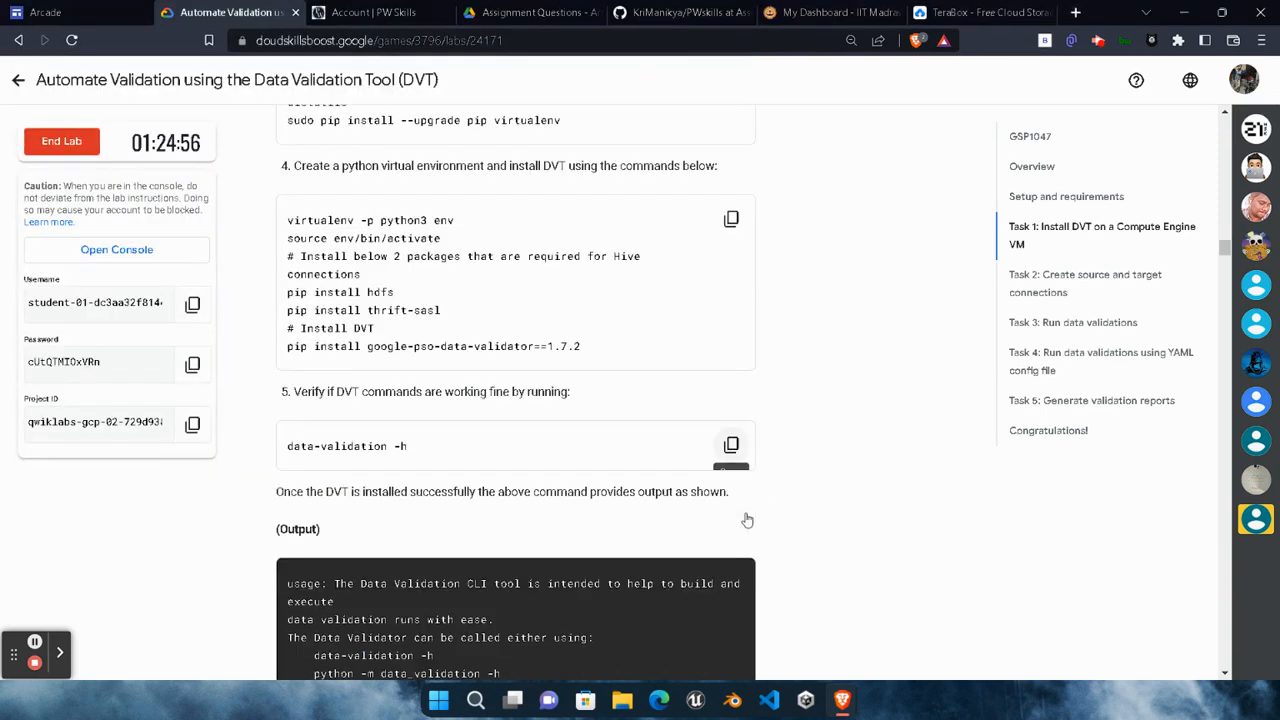
{"action": "left_click", "coordinate": [731, 445]}
{"action": "mouse_move", "coordinate": [842, 700]}
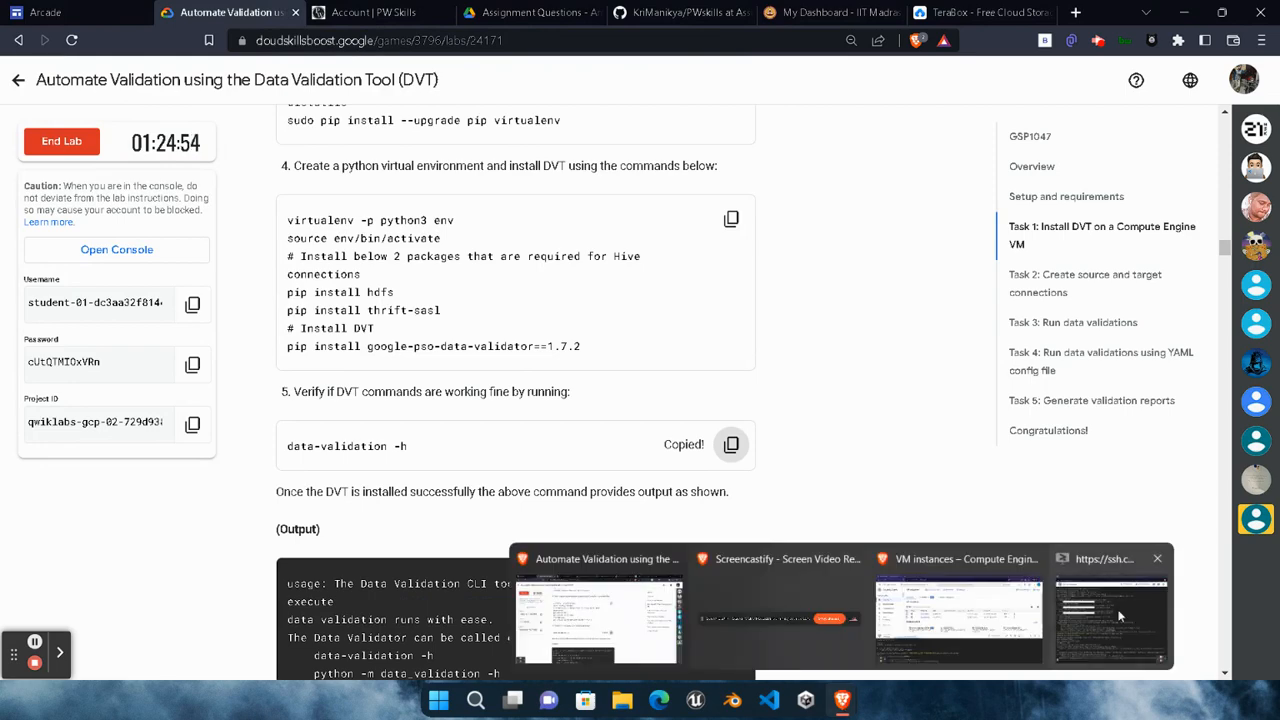
{"action": "left_click", "coordinate": [1079, 628]}
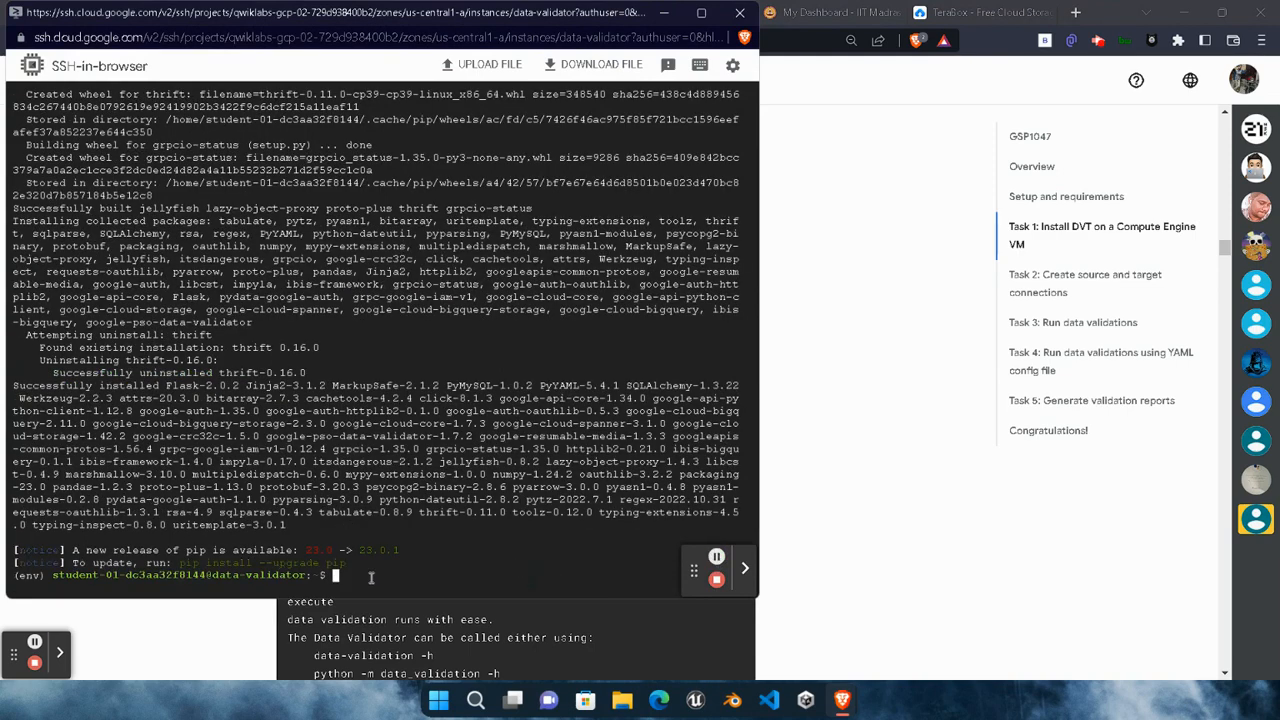
{"action": "key", "text": "ctrl+v"}
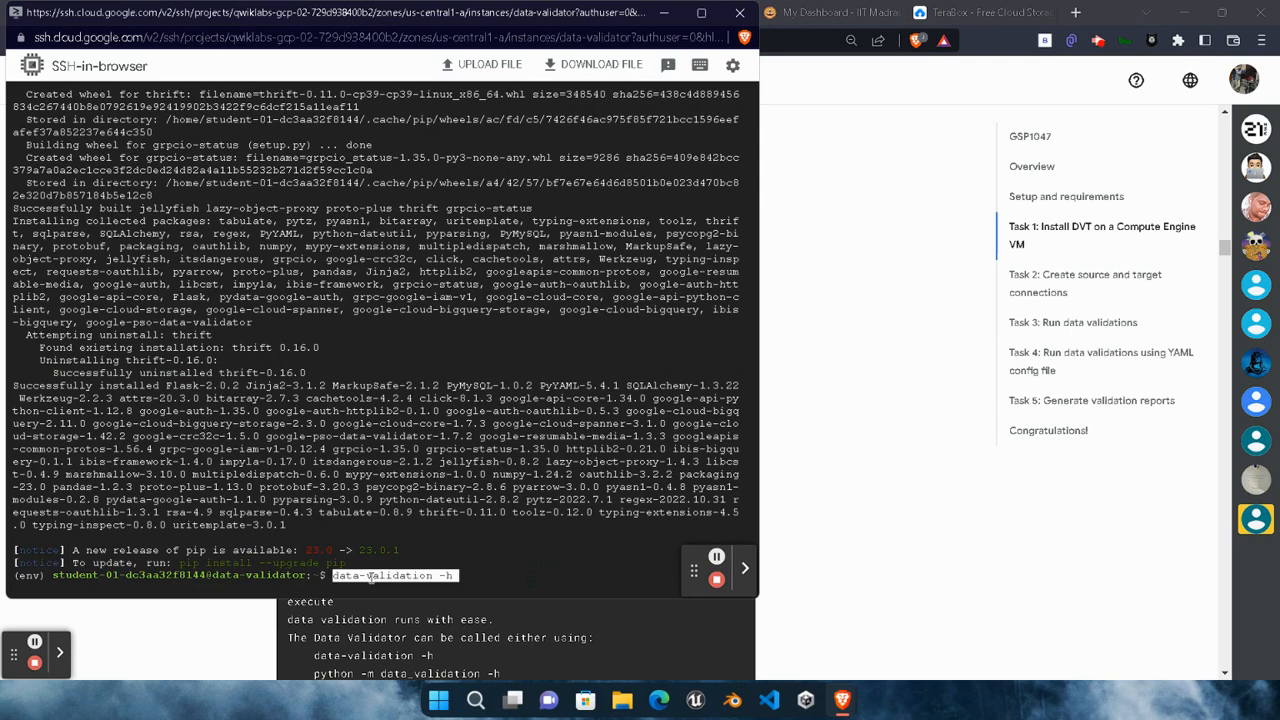
{"action": "key", "text": "Return"}
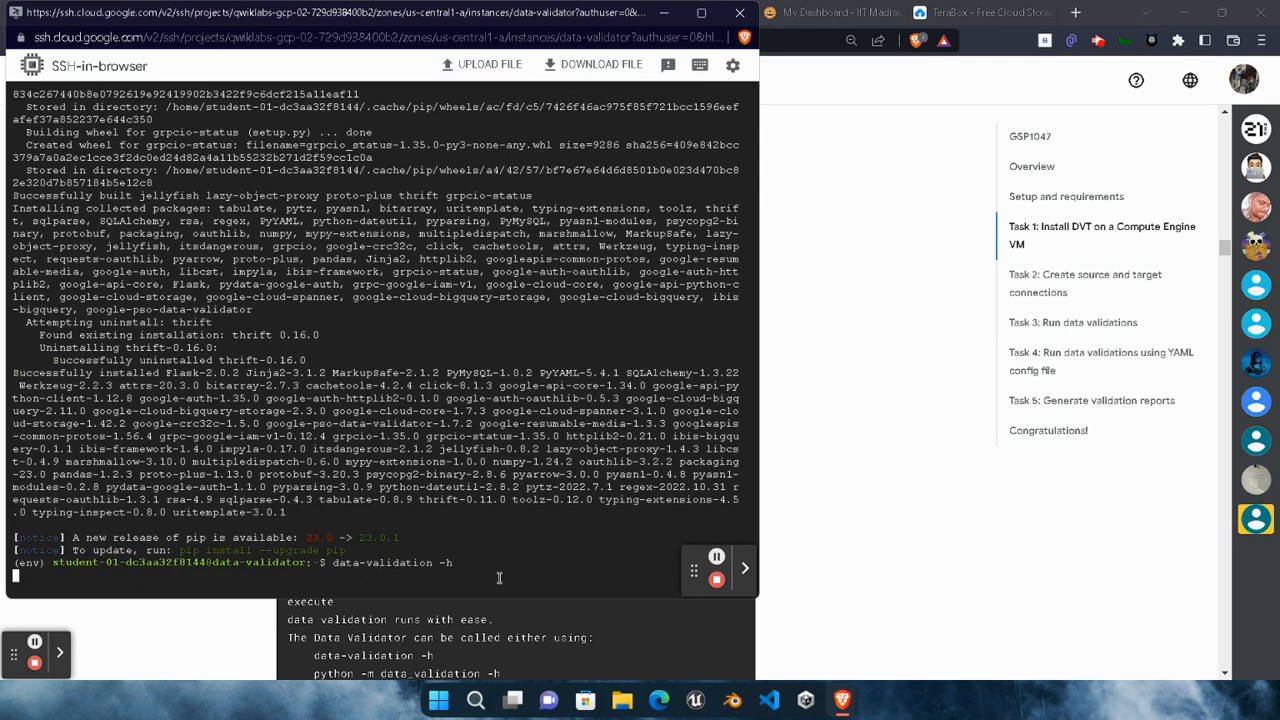
Review the help output in the SSH terminal and check the lab progress for "Install DVT on a Compute Engine VM"
{"action": "left_click", "coordinate": [885, 547]}
{"action": "scroll", "coordinate": [822, 506], "scroll_direction": "down", "scroll_amount": 8}
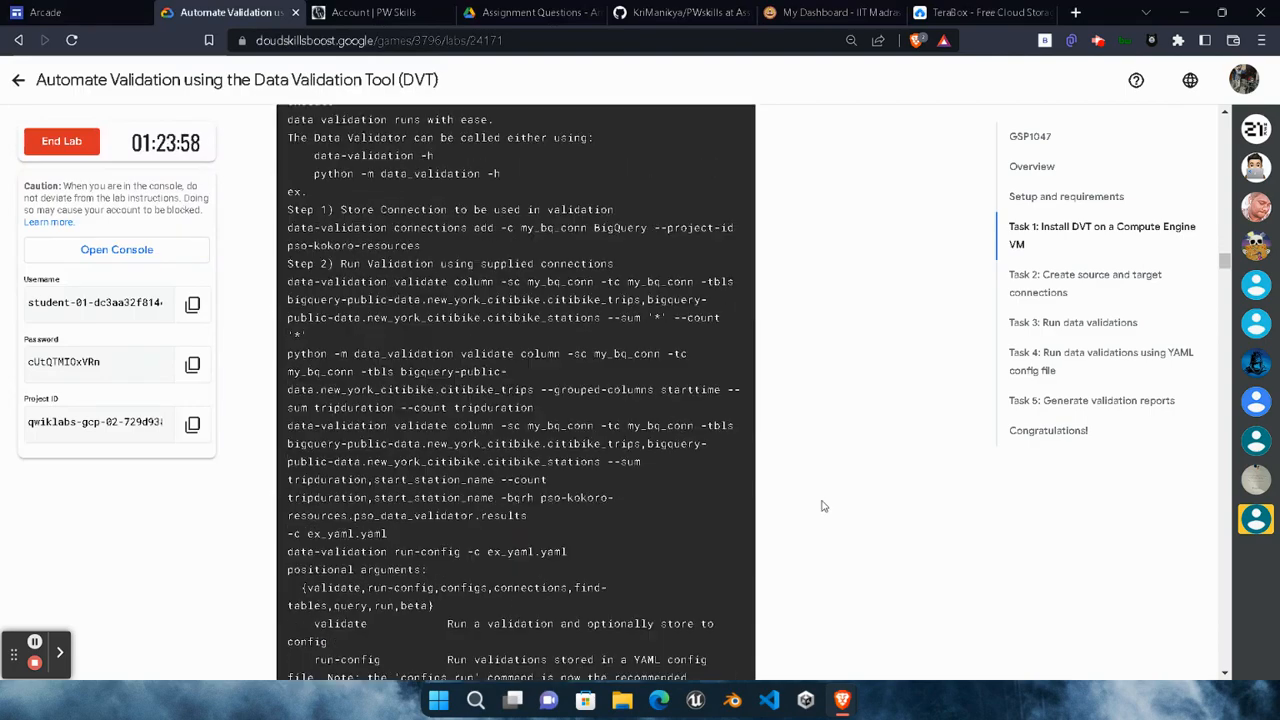
{"action": "scroll", "coordinate": [822, 506], "scroll_direction": "down", "scroll_amount": 3}
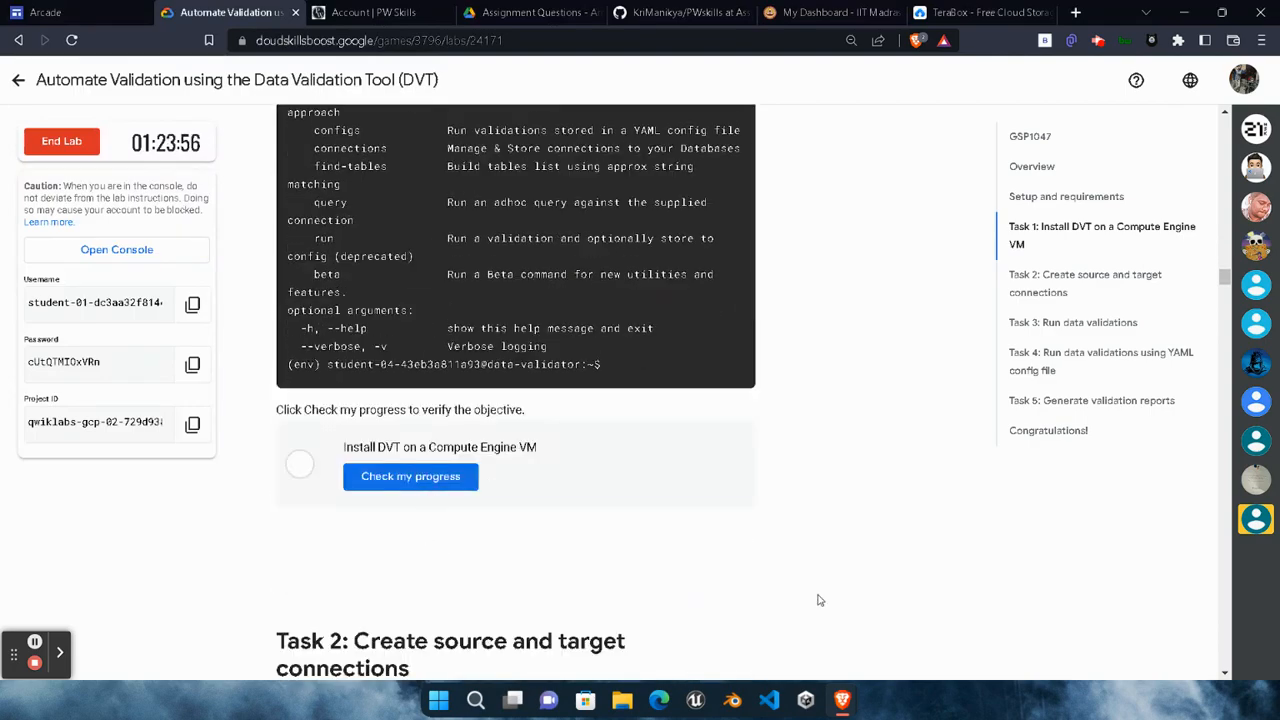
{"action": "left_click", "coordinate": [1056, 643]}
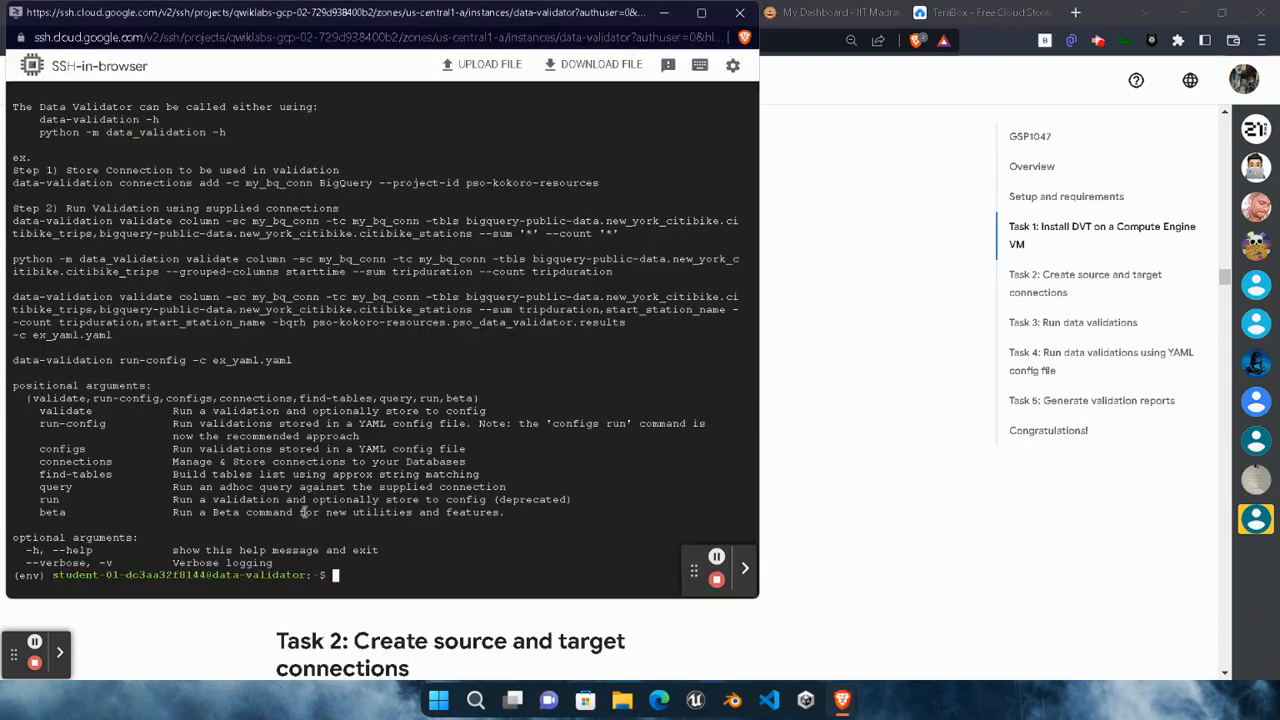
{"action": "left_click", "coordinate": [731, 616]}
{"action": "left_click", "coordinate": [410, 477]}
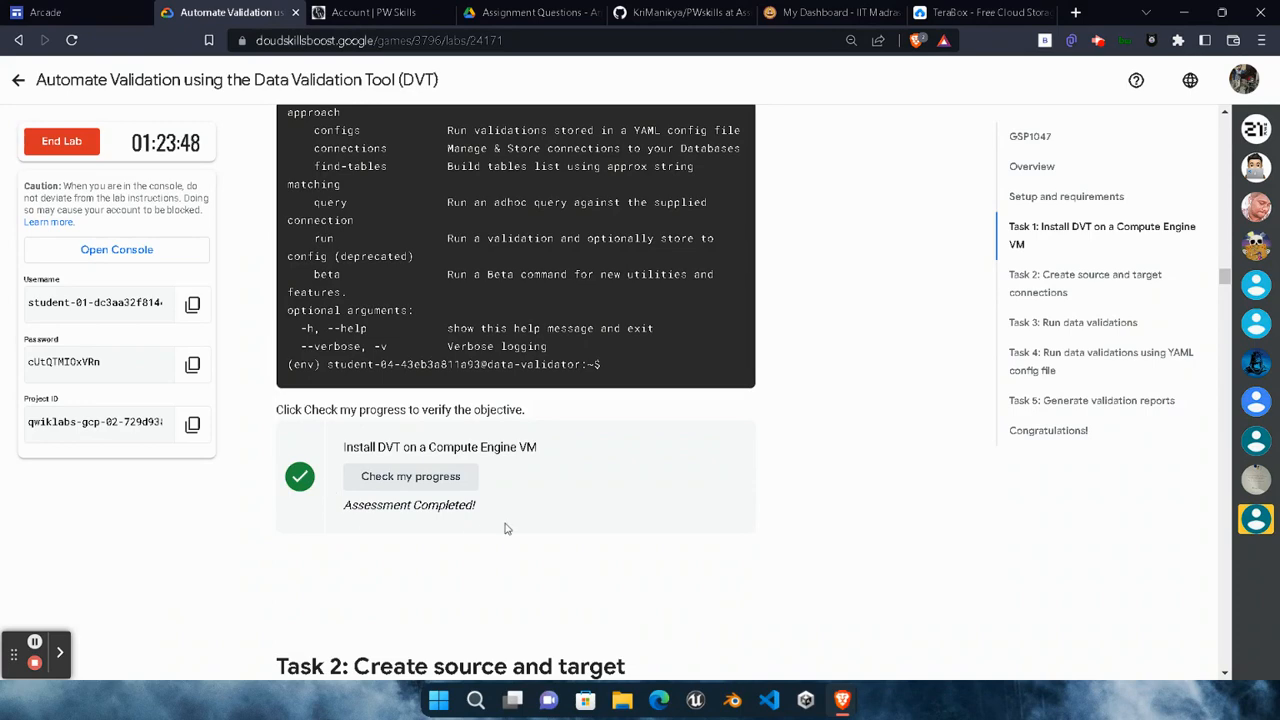
{"action": "double_click", "coordinate": [385, 505]}
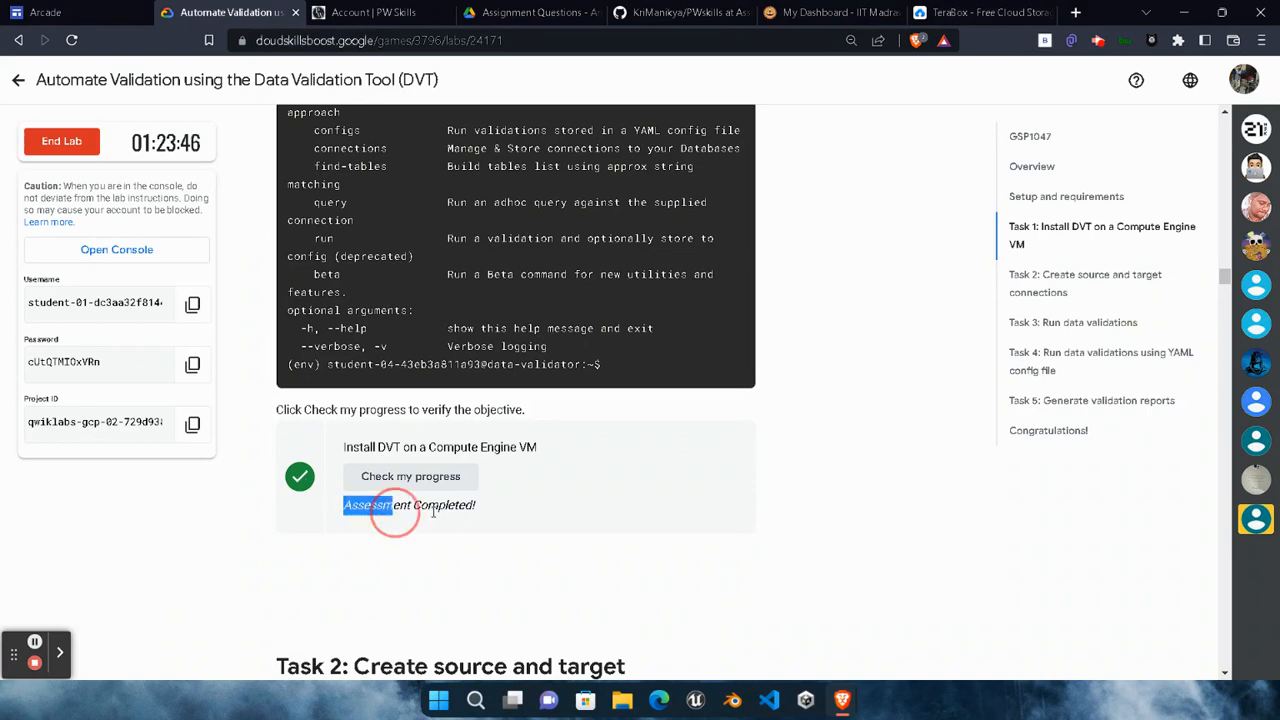
{"action": "left_click", "coordinate": [543, 549]}
Copy data-validation connections add -h from Task 2 of the lab and run it in the SSH terminal
{"action": "scroll", "coordinate": [670, 524], "scroll_direction": "down", "scroll_amount": 2}
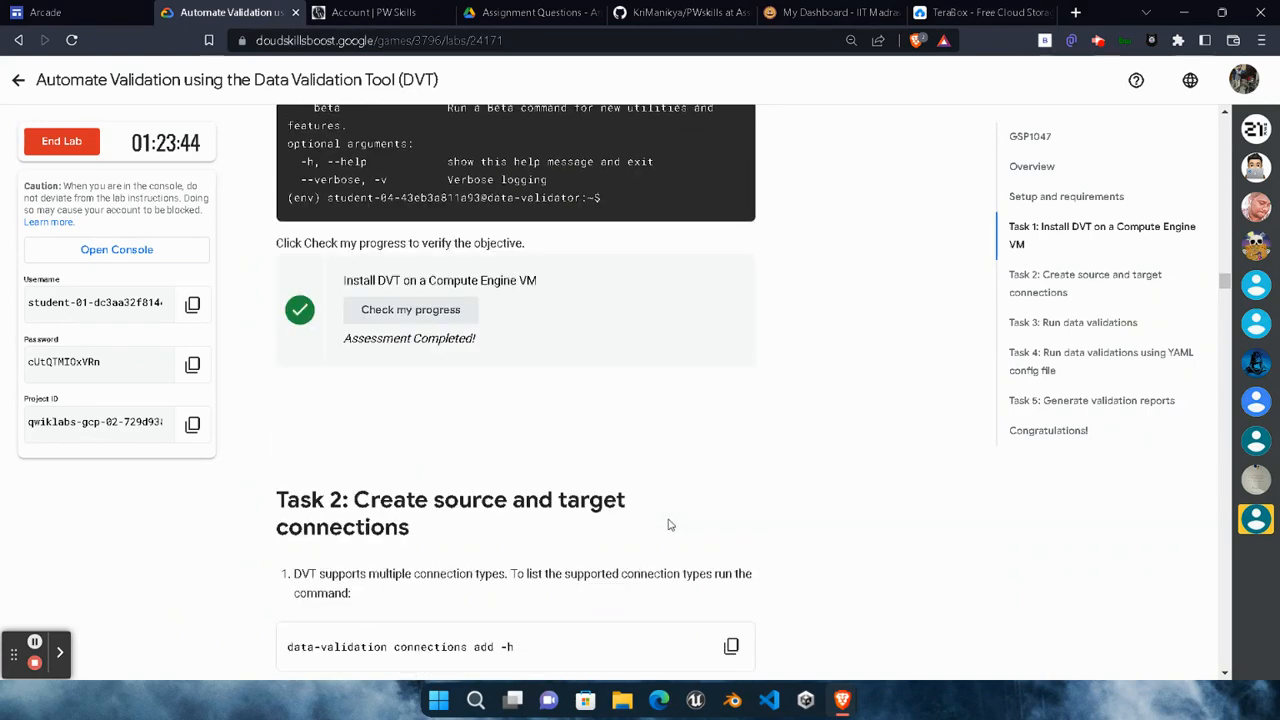
{"action": "scroll", "coordinate": [670, 524], "scroll_direction": "down", "scroll_amount": 3}
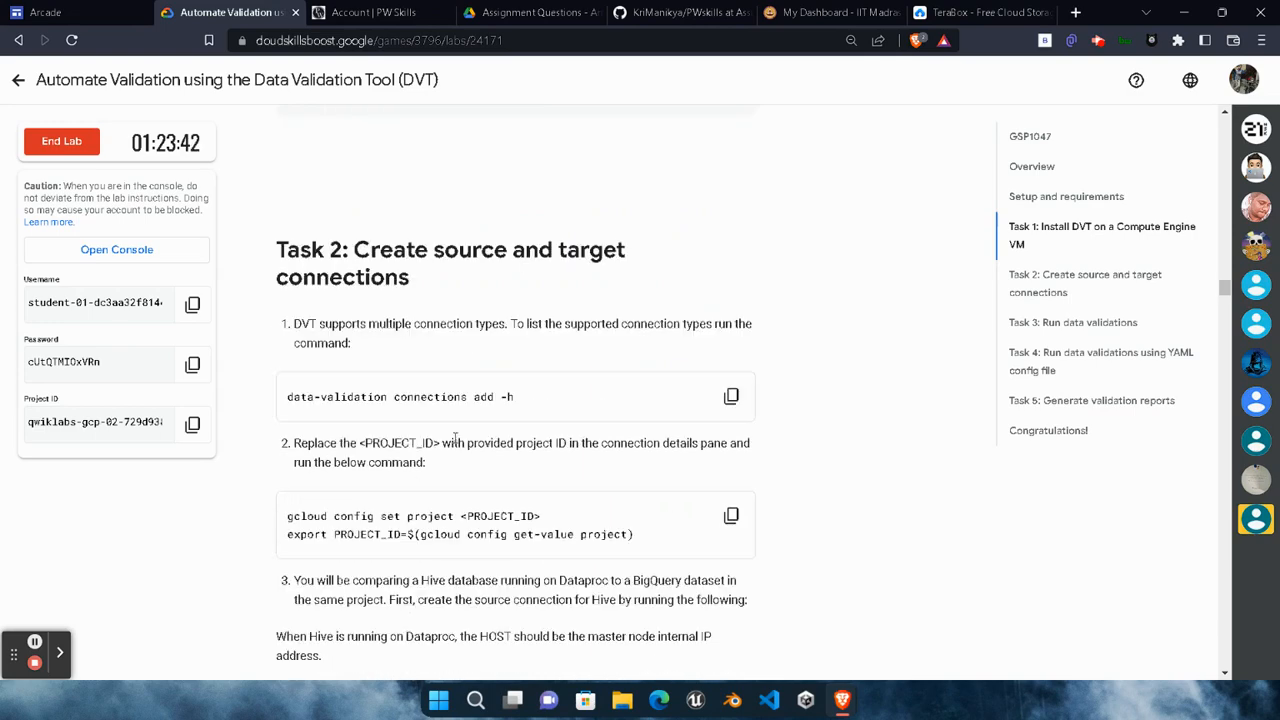
{"action": "left_click", "coordinate": [731, 396]}
{"action": "mouse_move", "coordinate": [850, 703]}
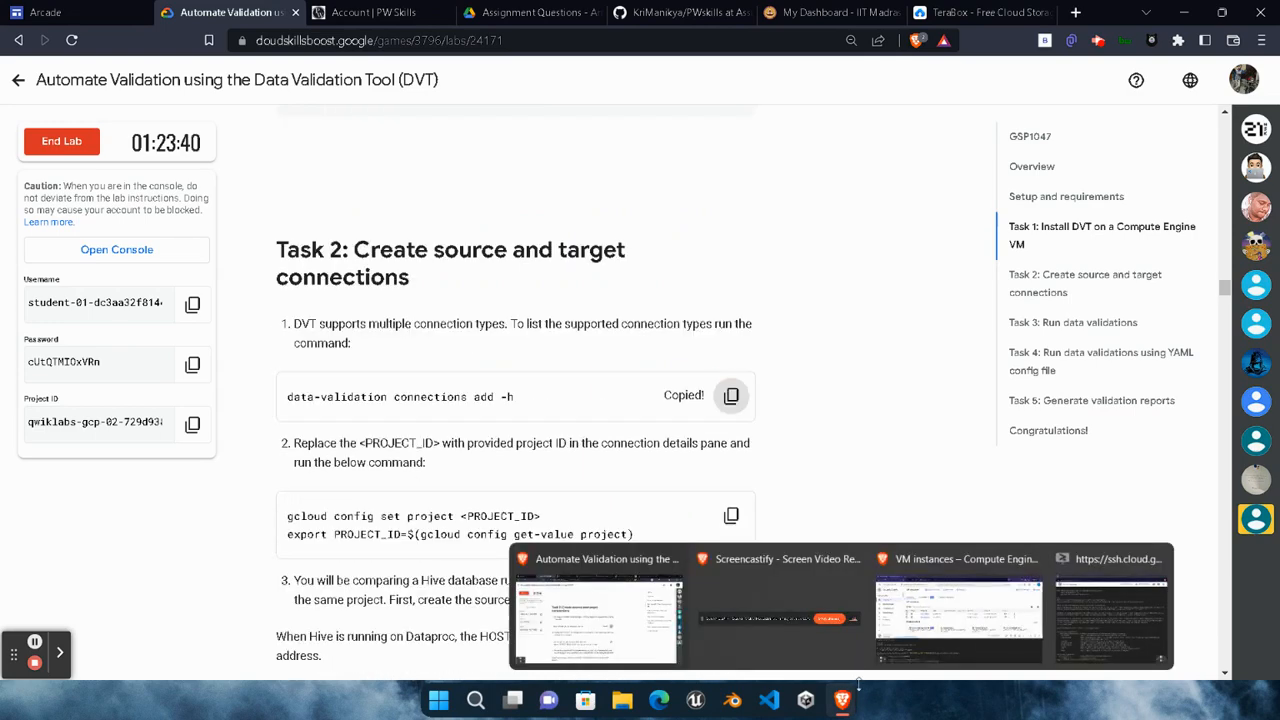
{"action": "left_click", "coordinate": [1100, 643]}
{"action": "key", "text": "ctrl+v"}
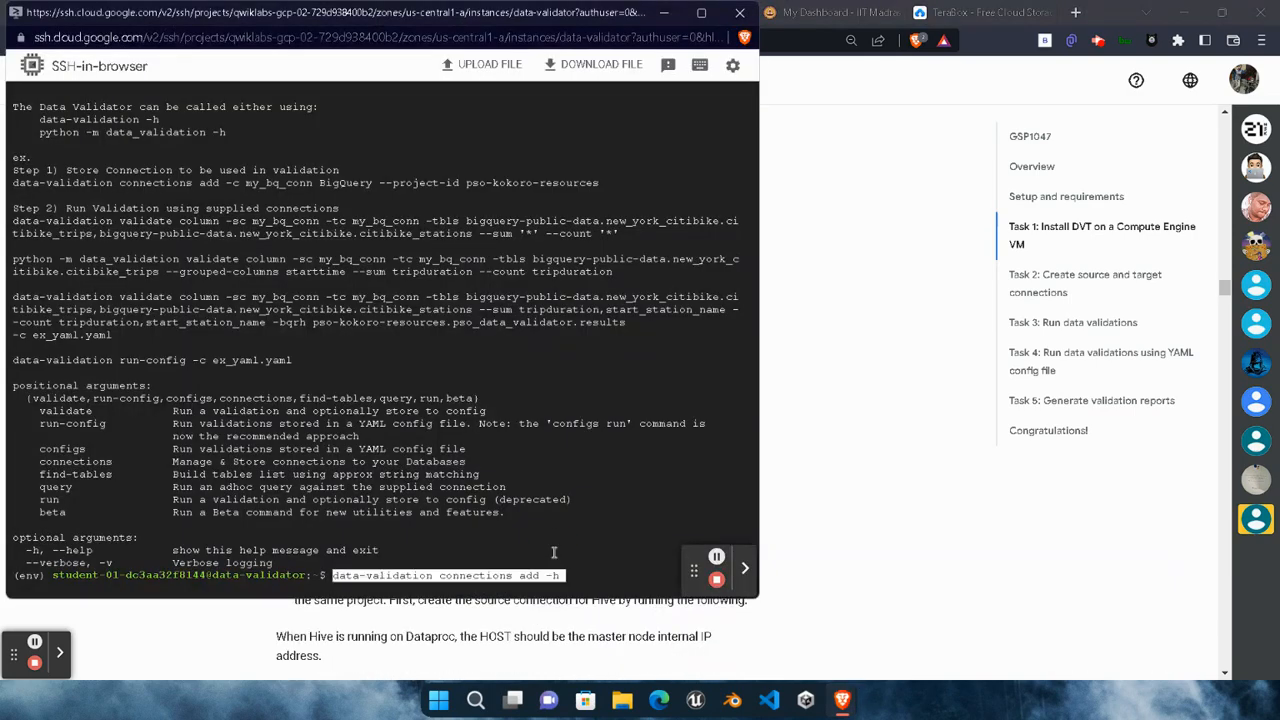
{"action": "key", "text": "Return"}
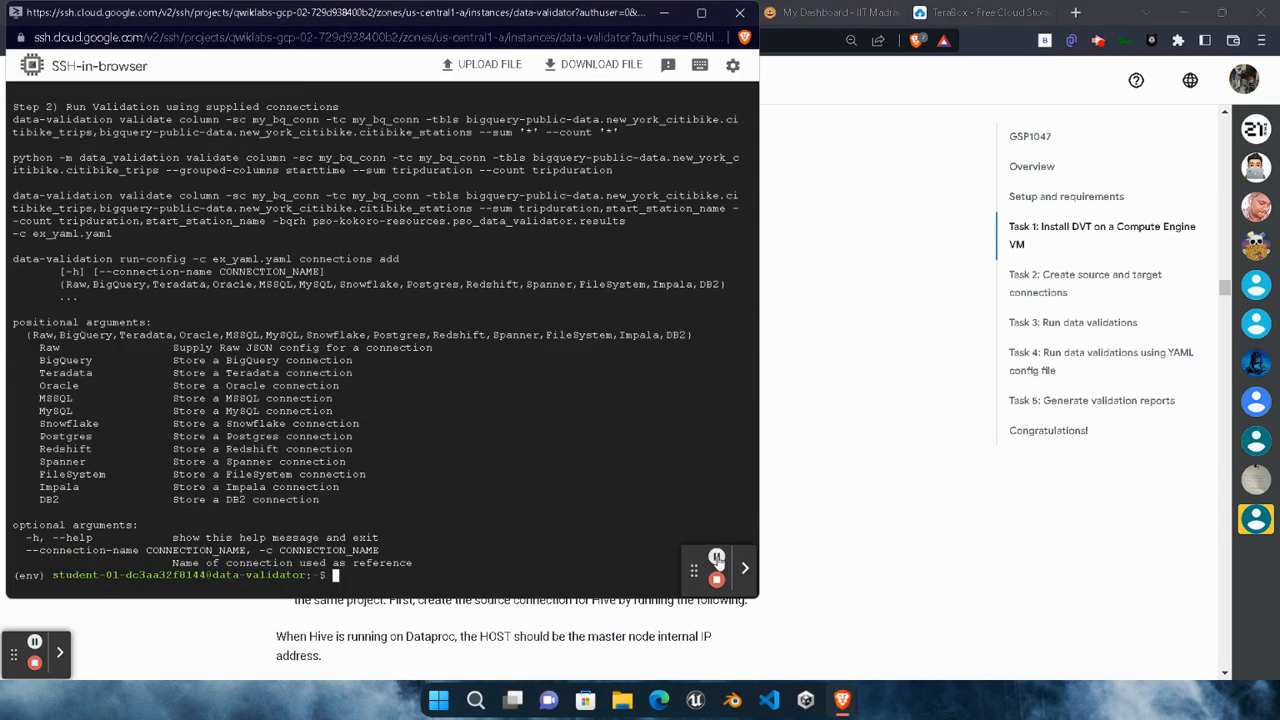
Copy the gcloud config set project and export PROJECT_ID commands from Task 2 and paste them into a new Notepad document
{"action": "left_click", "coordinate": [815, 500]}
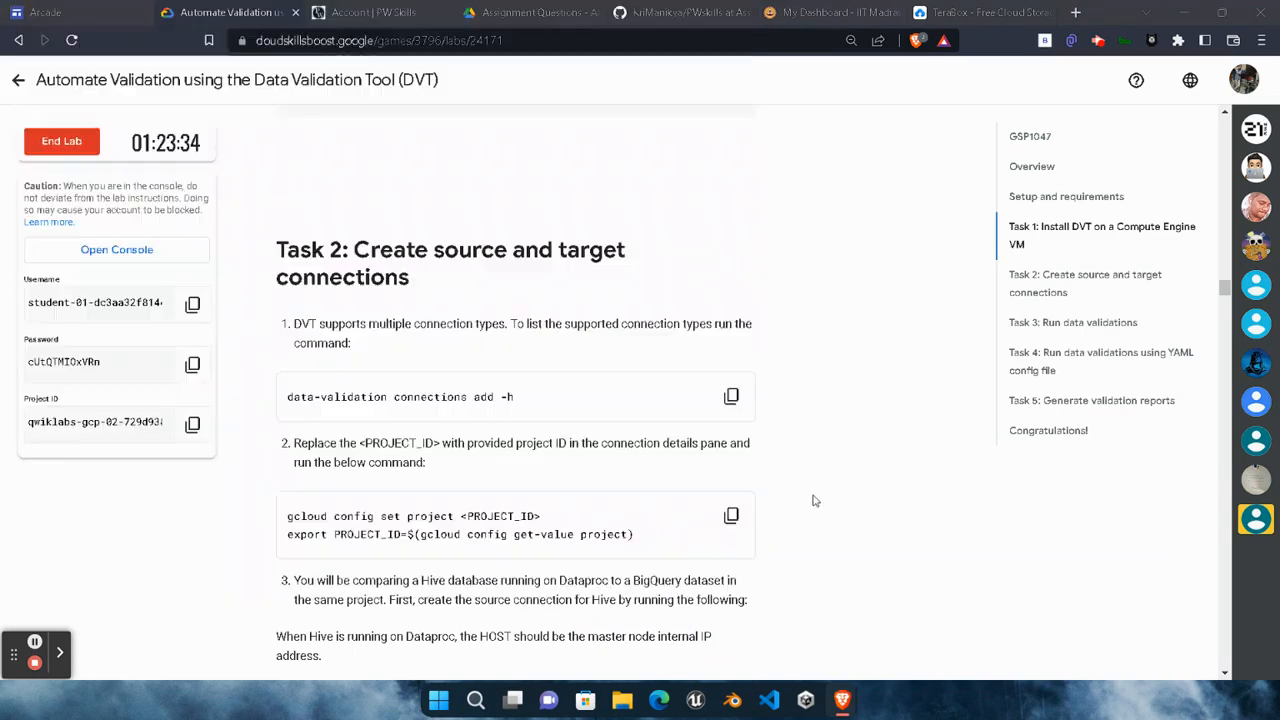
{"action": "left_click", "coordinate": [730, 516]}
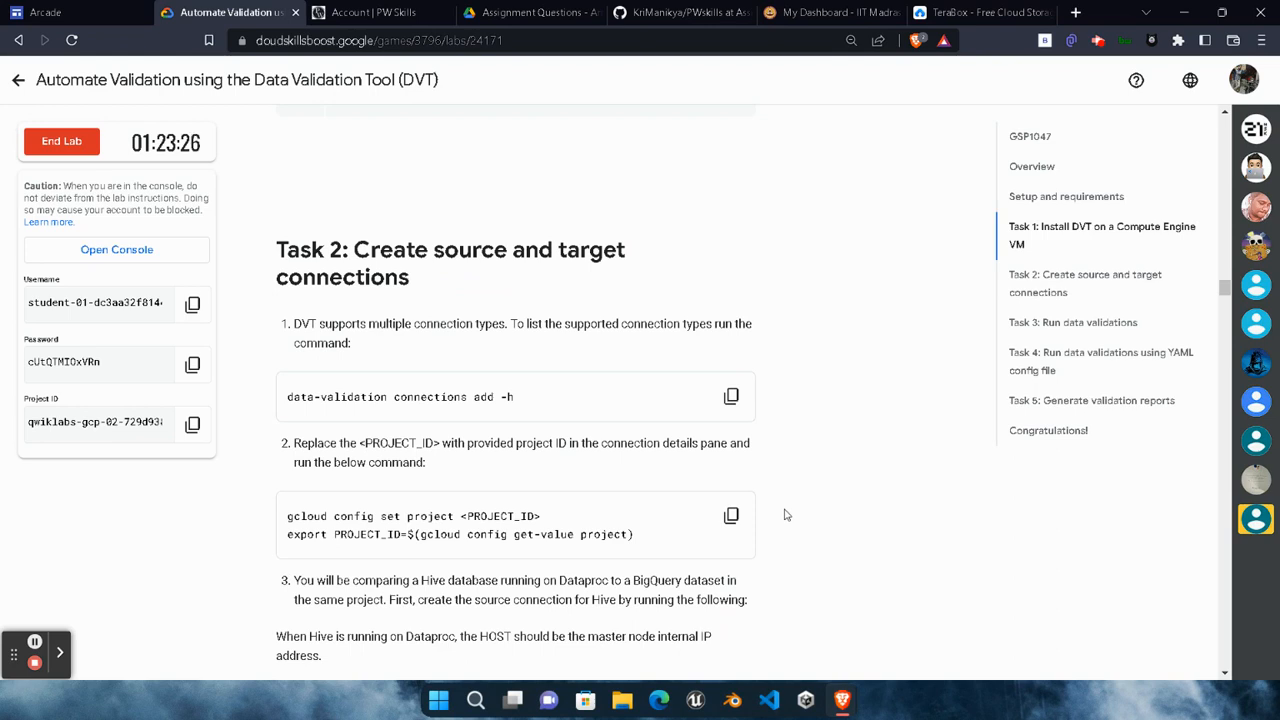
{"action": "key", "text": "super+r"}
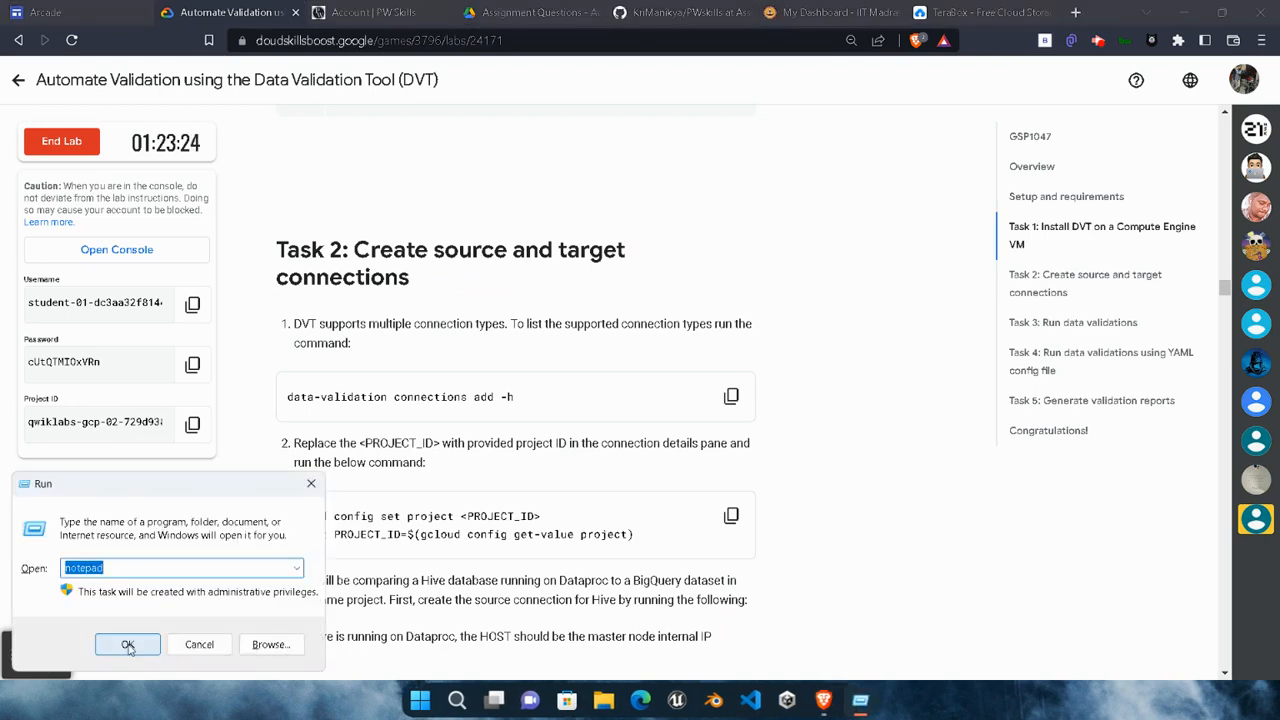
{"action": "left_click", "coordinate": [128, 648]}
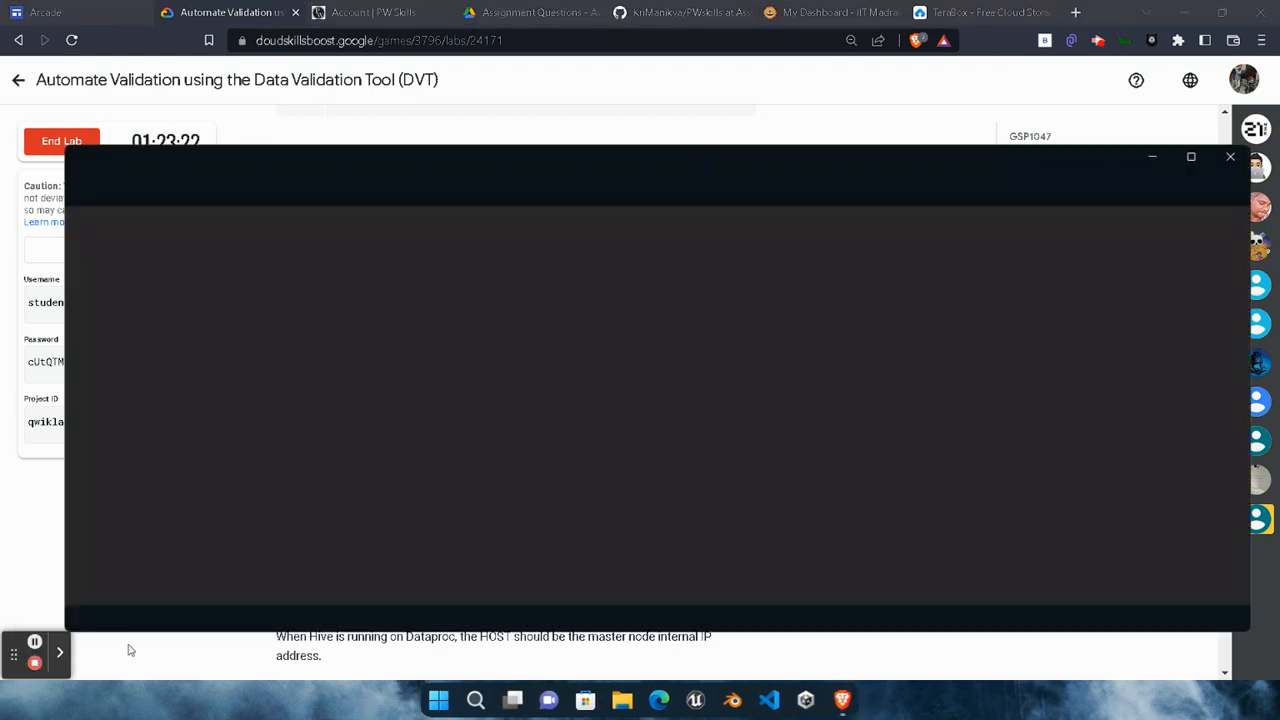
{"action": "key", "text": "ctrl+v"}
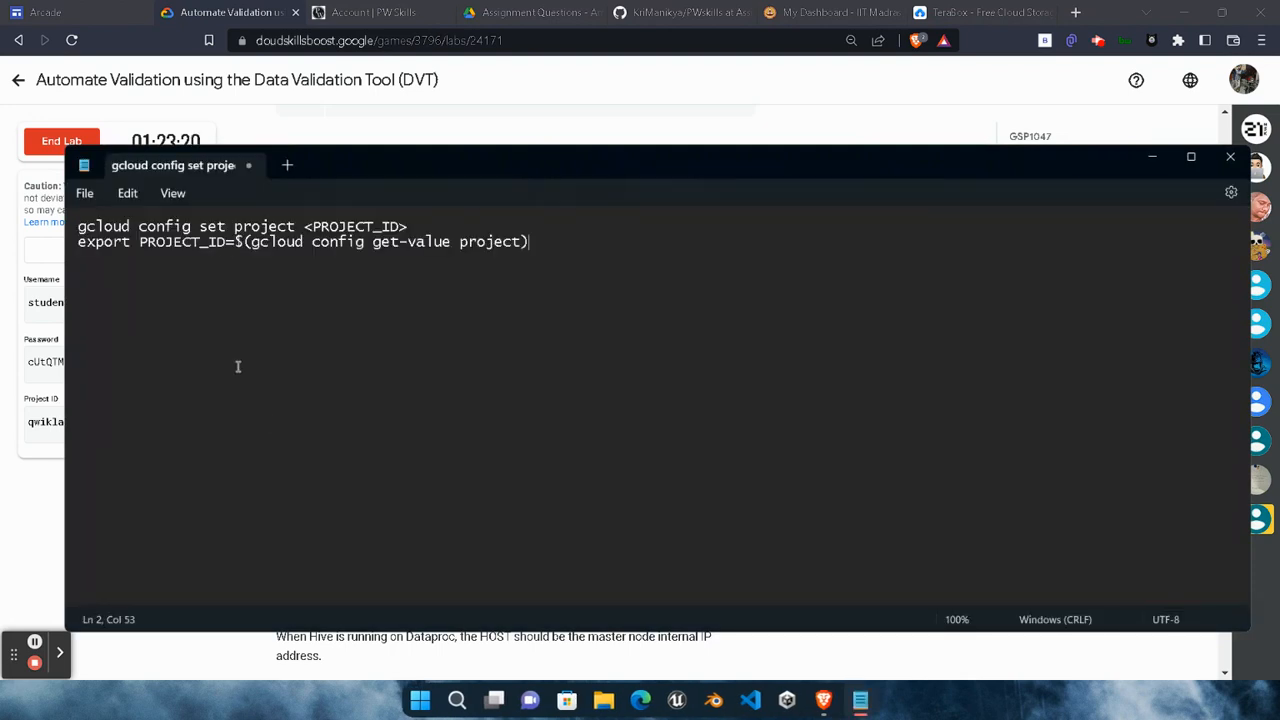
Replace the <PROJECT_ID> placeholder in the Notepad gcloud command with the project ID copied from the lab's connection details
{"action": "left_click", "coordinate": [303, 227]}
{"action": "key", "text": "shift+Right"}
{"action": "key", "text": "shift+Right"}
{"action": "key", "text": "shift+Right"}
{"action": "key", "text": "shift+Right"}
{"action": "key", "text": "shift+Right"}
{"action": "key", "text": "shift+Right"}
{"action": "key", "text": "shift+Right"}
{"action": "key", "text": "shift+Right"}
{"action": "key", "text": "shift+Right"}
{"action": "key", "text": "shift+Right"}
{"action": "key", "text": "shift+Right"}
{"action": "key", "text": "shift+Right"}
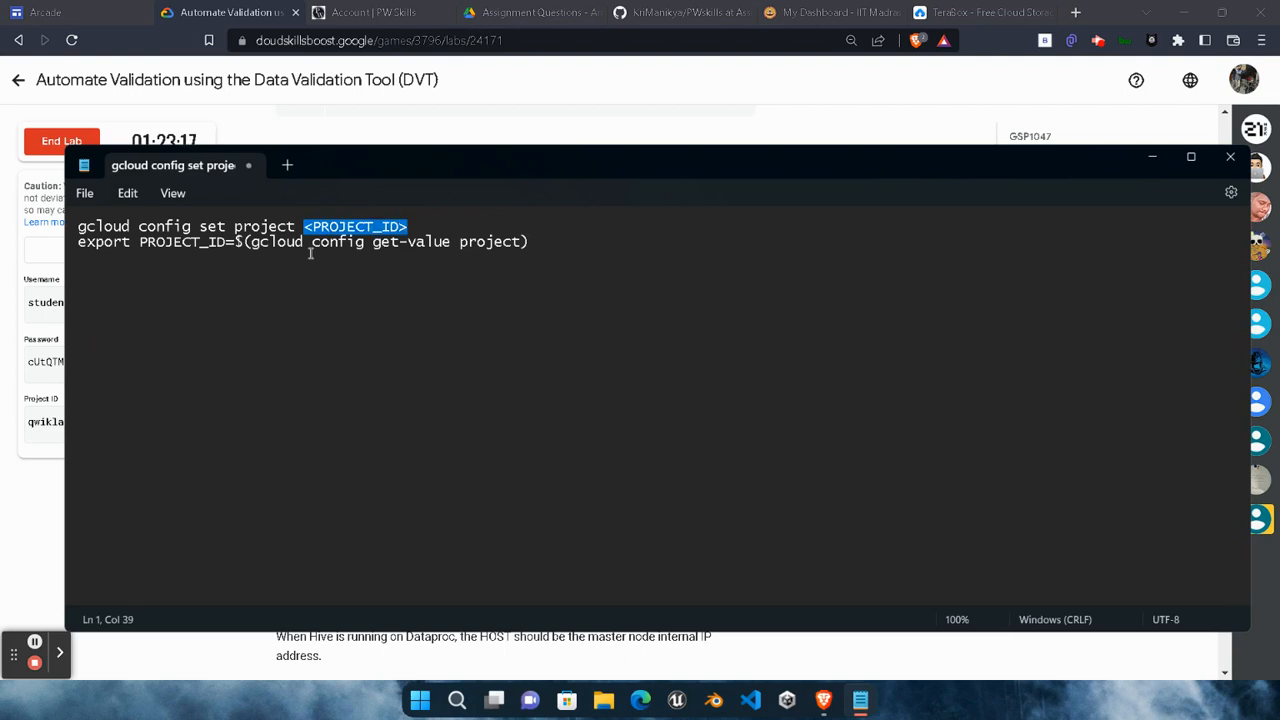
{"action": "key", "text": "BackSpace"}
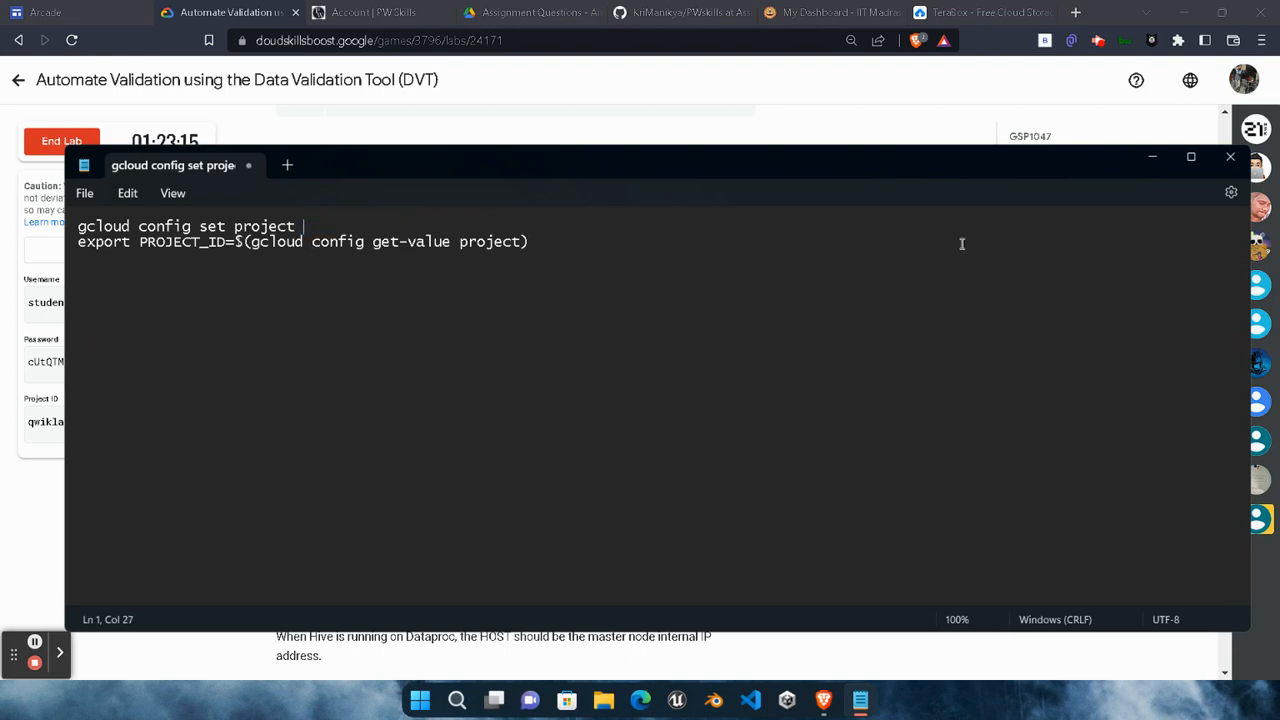
{"action": "left_click", "coordinate": [1152, 160]}
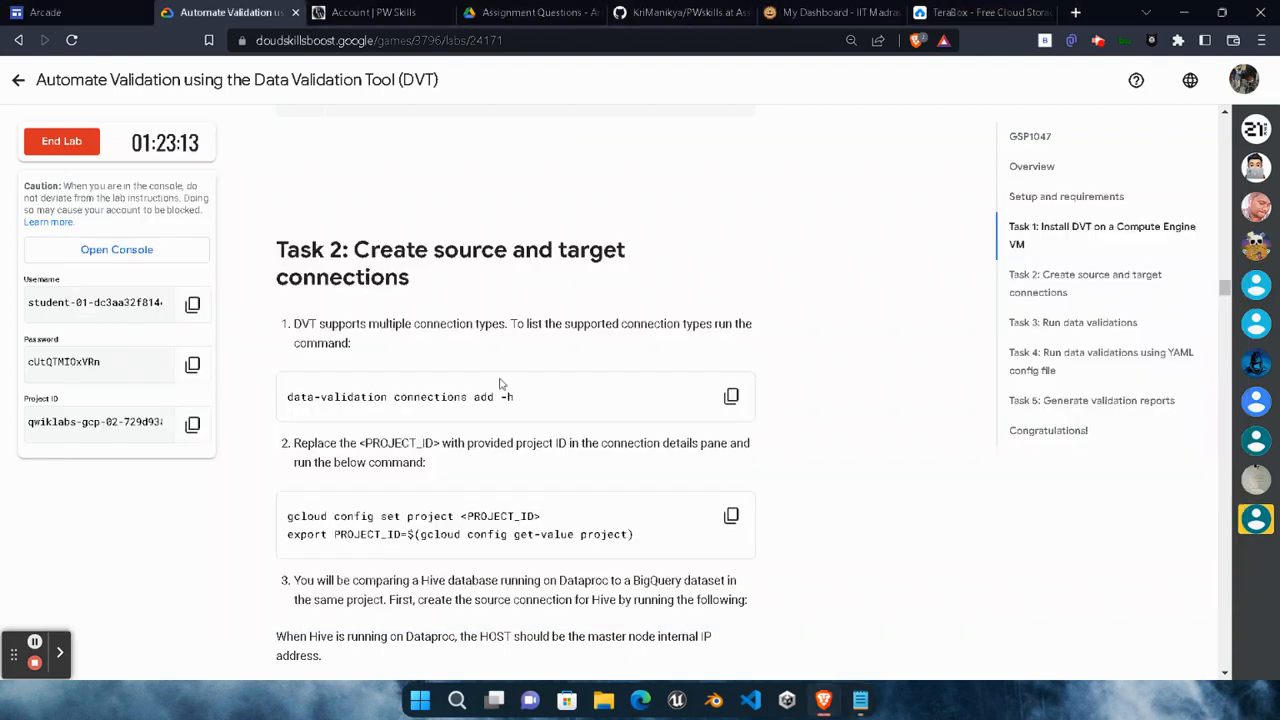
{"action": "left_click", "coordinate": [181, 427]}
{"action": "left_click", "coordinate": [859, 699]}
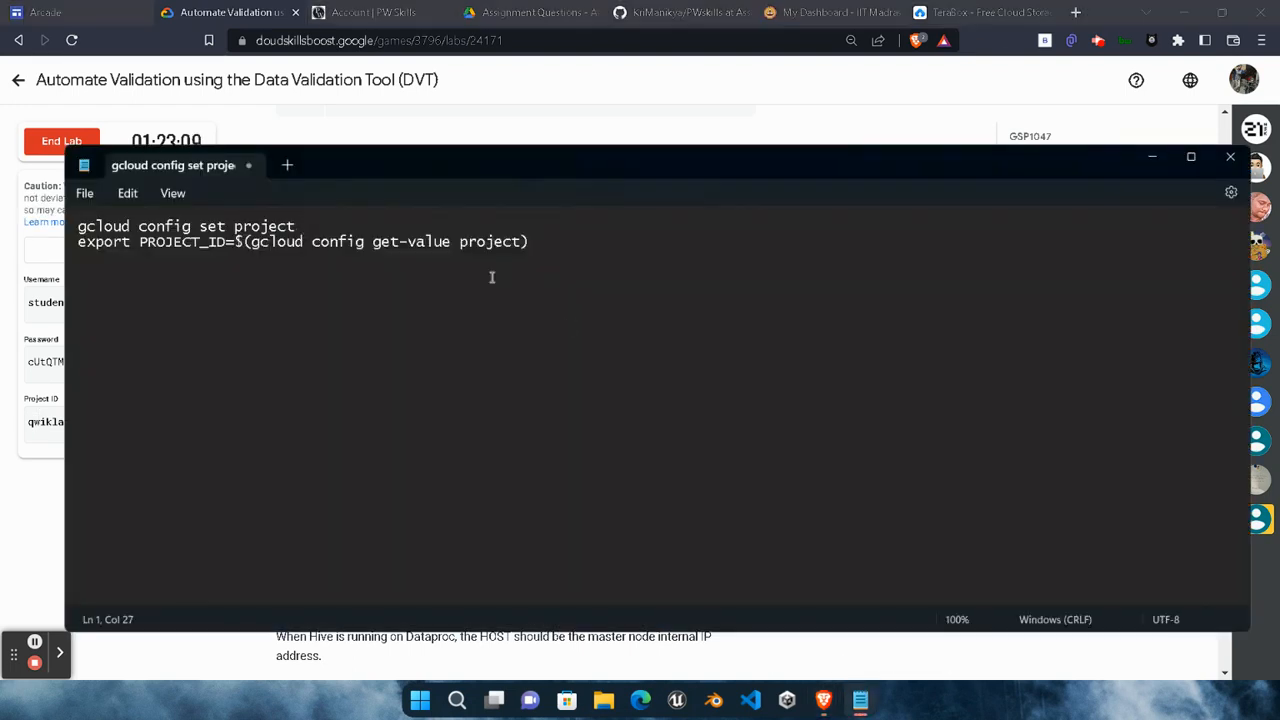
{"action": "key", "text": "ctrl+v"}
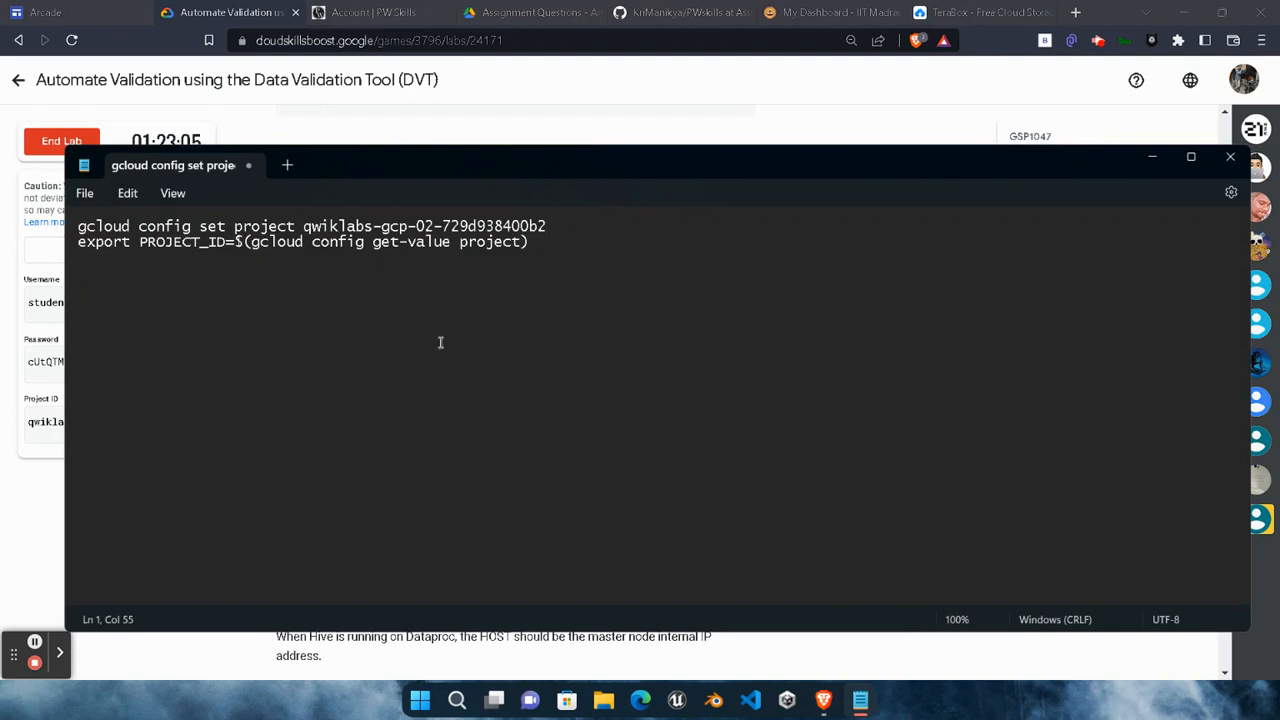
Copy both edited project commands from Notepad and run them in the data-validator SSH terminal
{"action": "key", "text": "ctrl+a"}
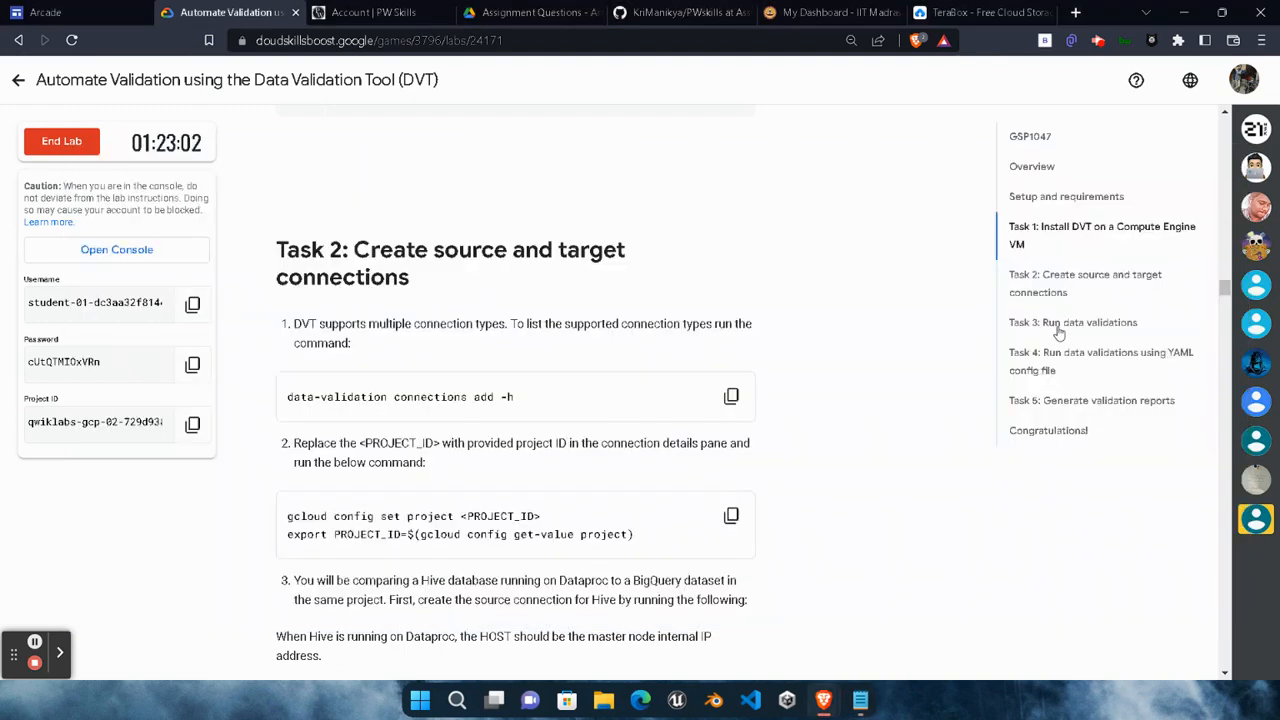
{"action": "left_click", "coordinate": [1152, 157]}
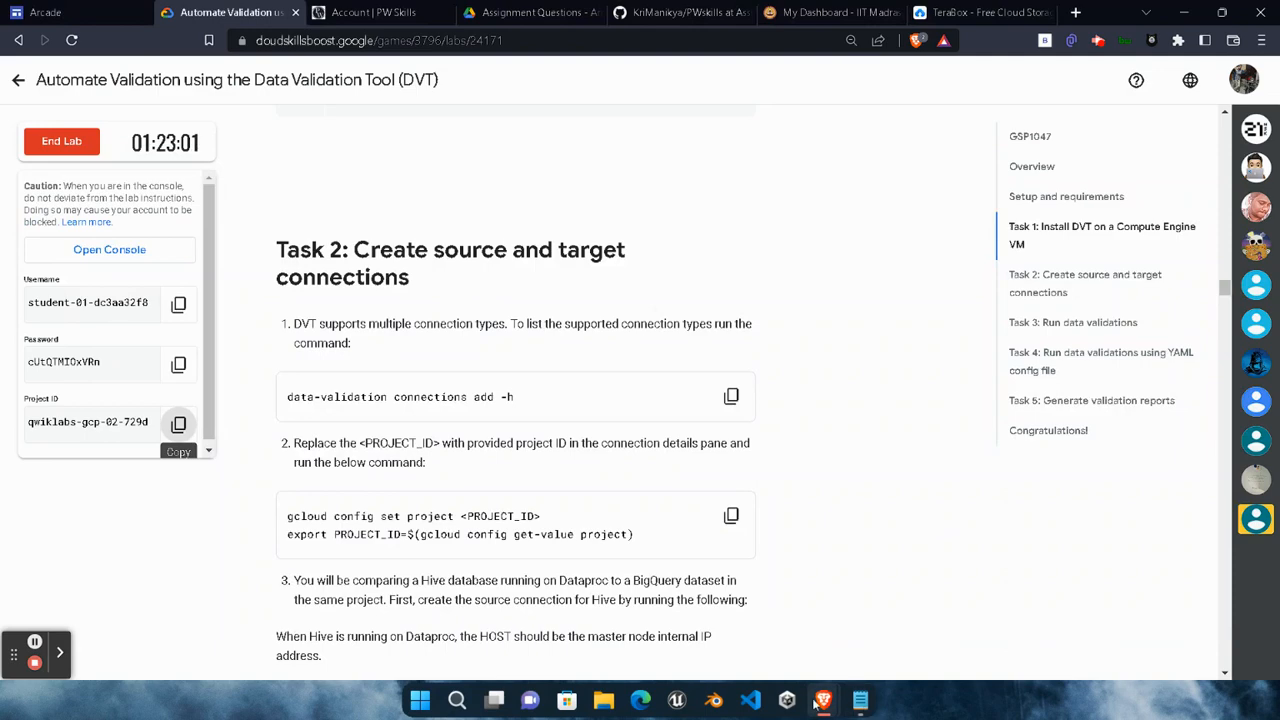
{"action": "mouse_move", "coordinate": [823, 700]}
{"action": "left_click", "coordinate": [1100, 612]}
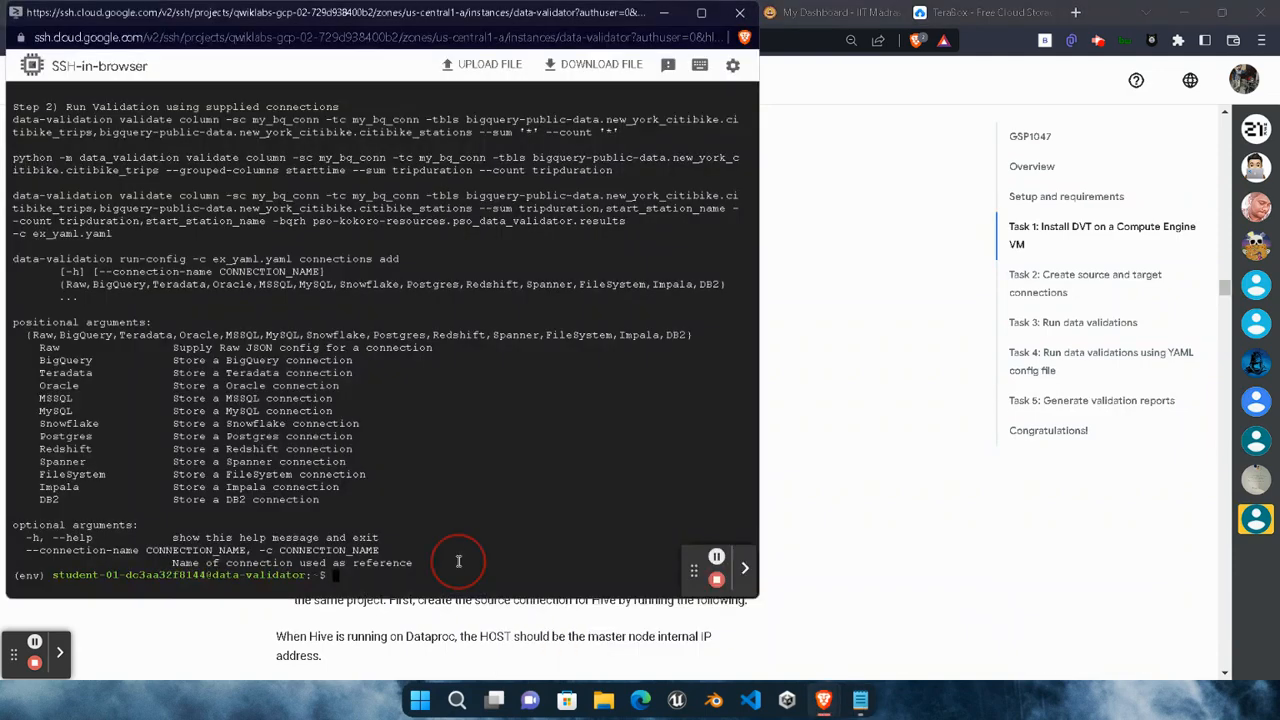
{"action": "key", "text": "ctrl+v"}
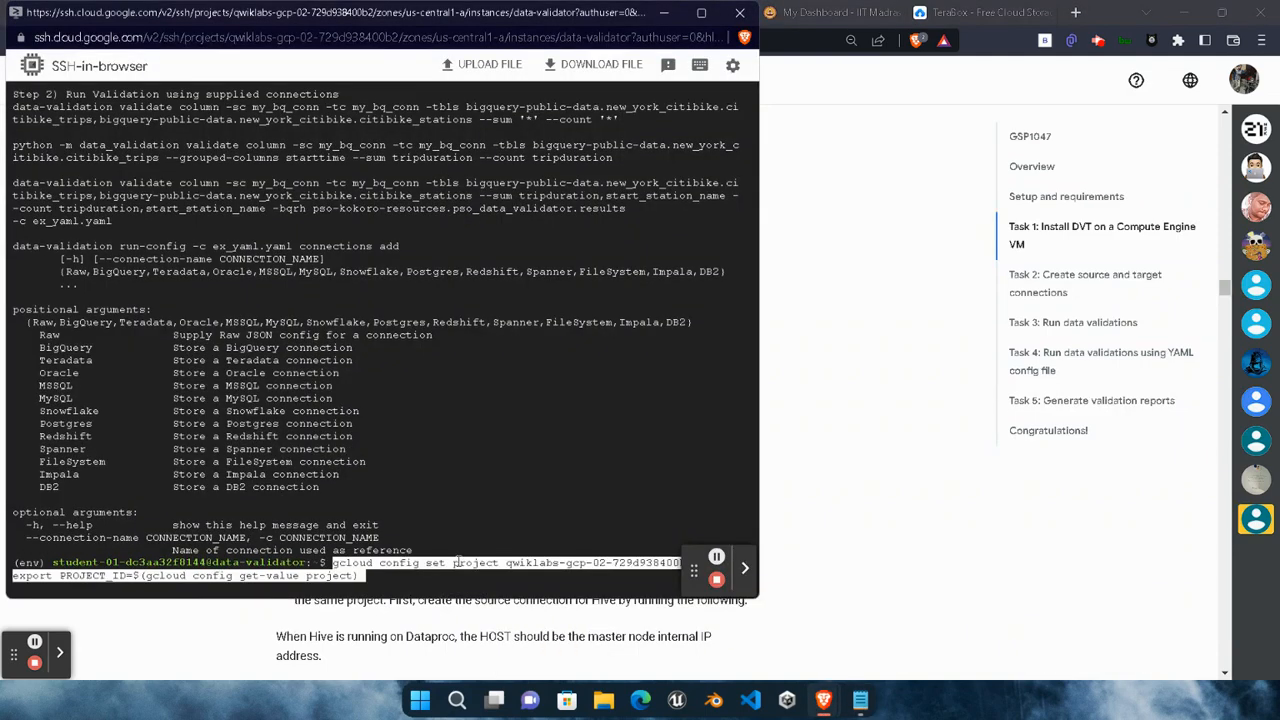
{"action": "key", "text": "Return"}
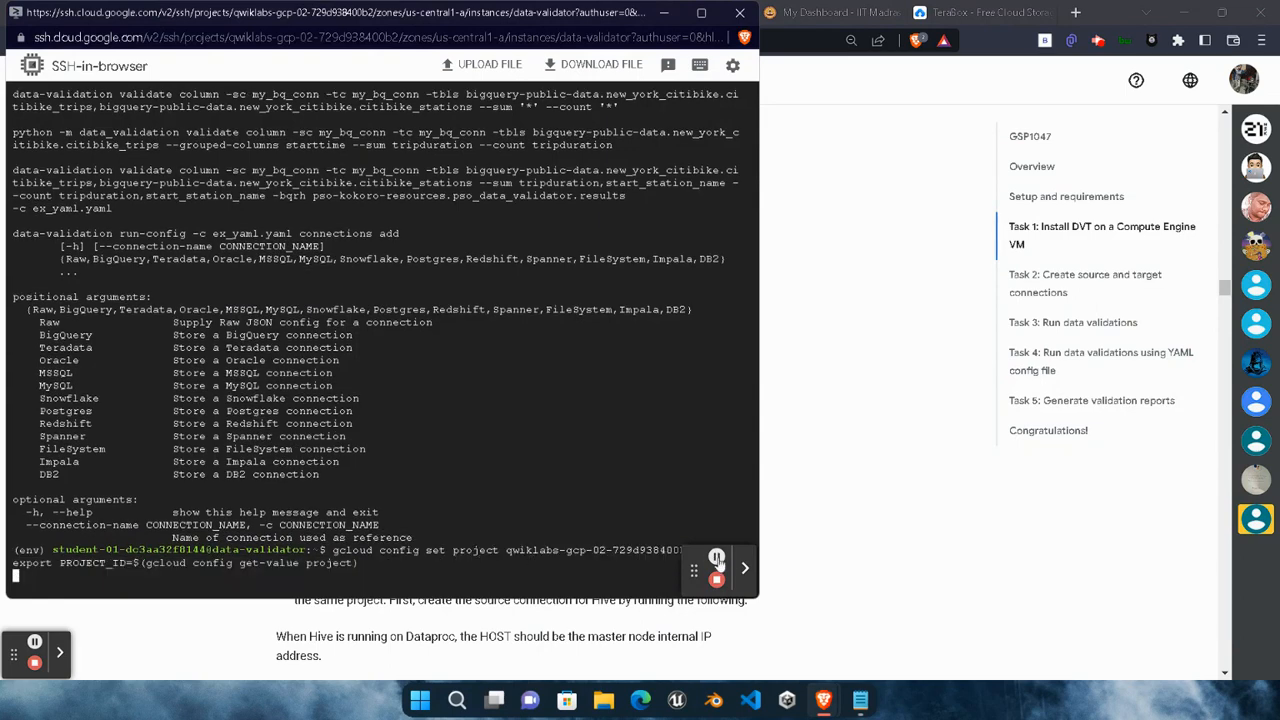
Copy the HIVE_CONN connections add command from Task 2 of the lab and replace the Notepad contents with it
{"action": "left_click", "coordinate": [802, 518]}
{"action": "scroll", "coordinate": [788, 521], "scroll_direction": "down", "scroll_amount": 2}
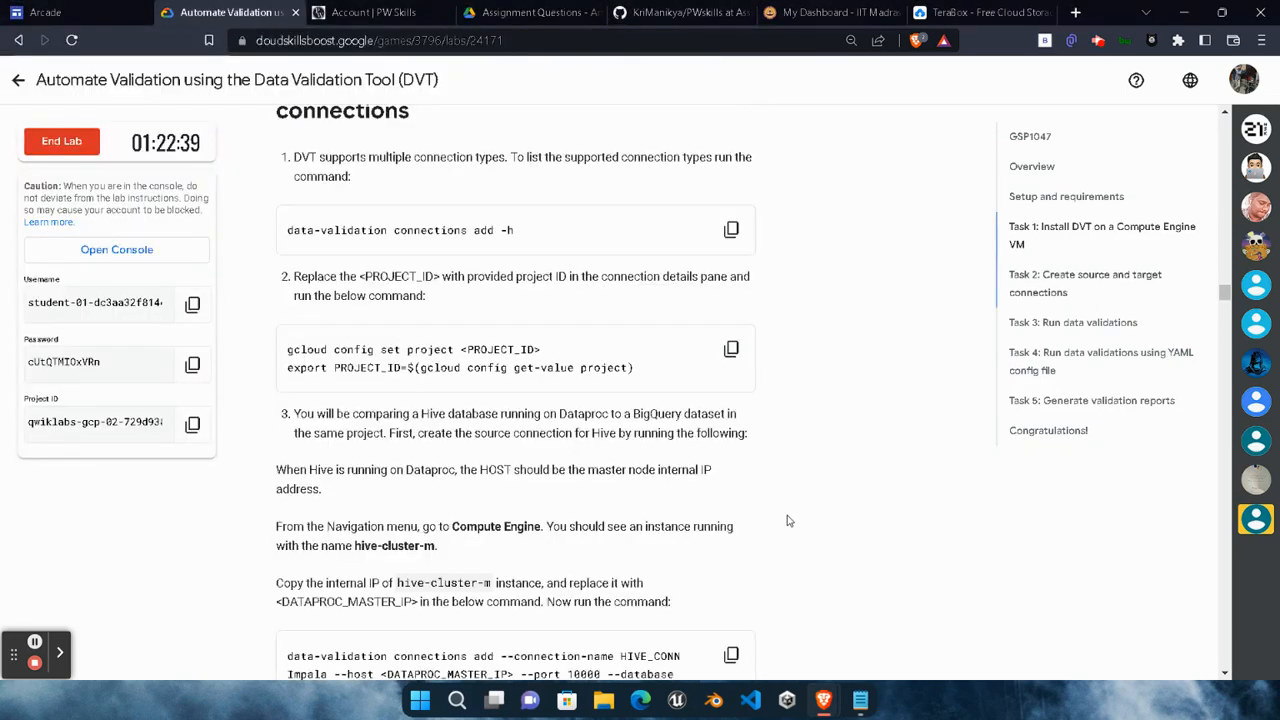
{"action": "scroll", "coordinate": [788, 521], "scroll_direction": "down", "scroll_amount": 3}
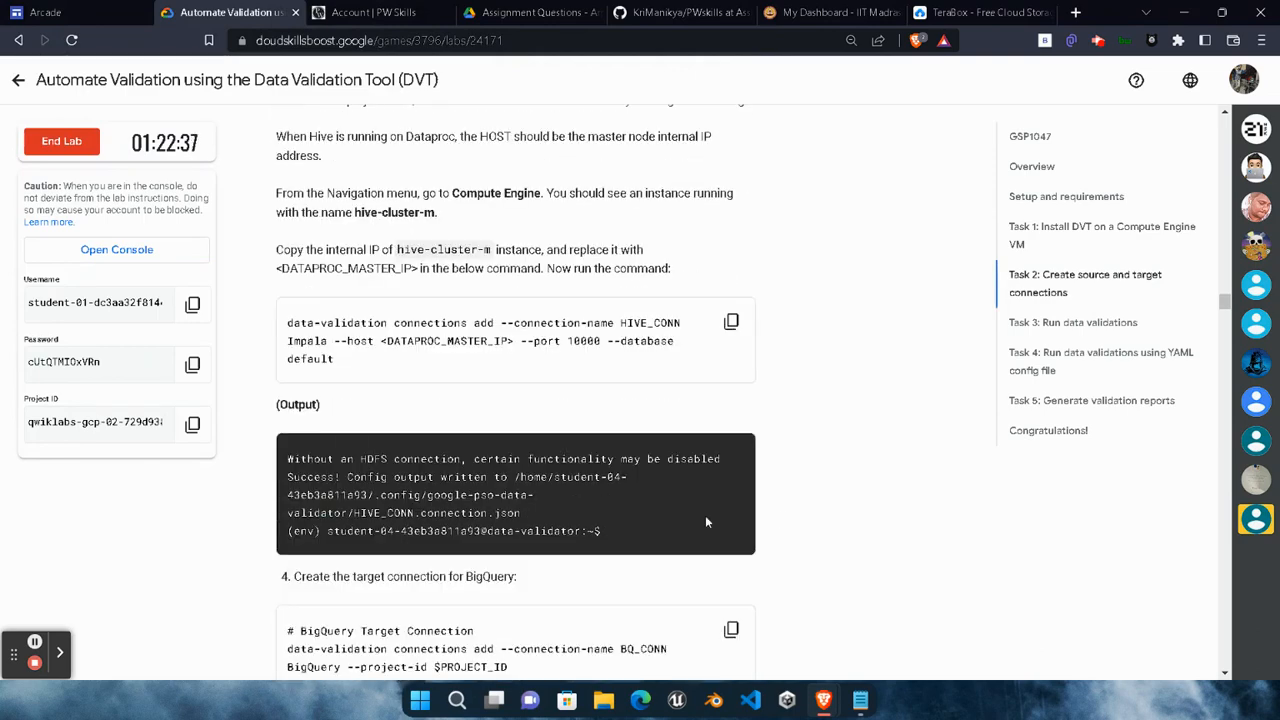
{"action": "left_click", "coordinate": [731, 321]}
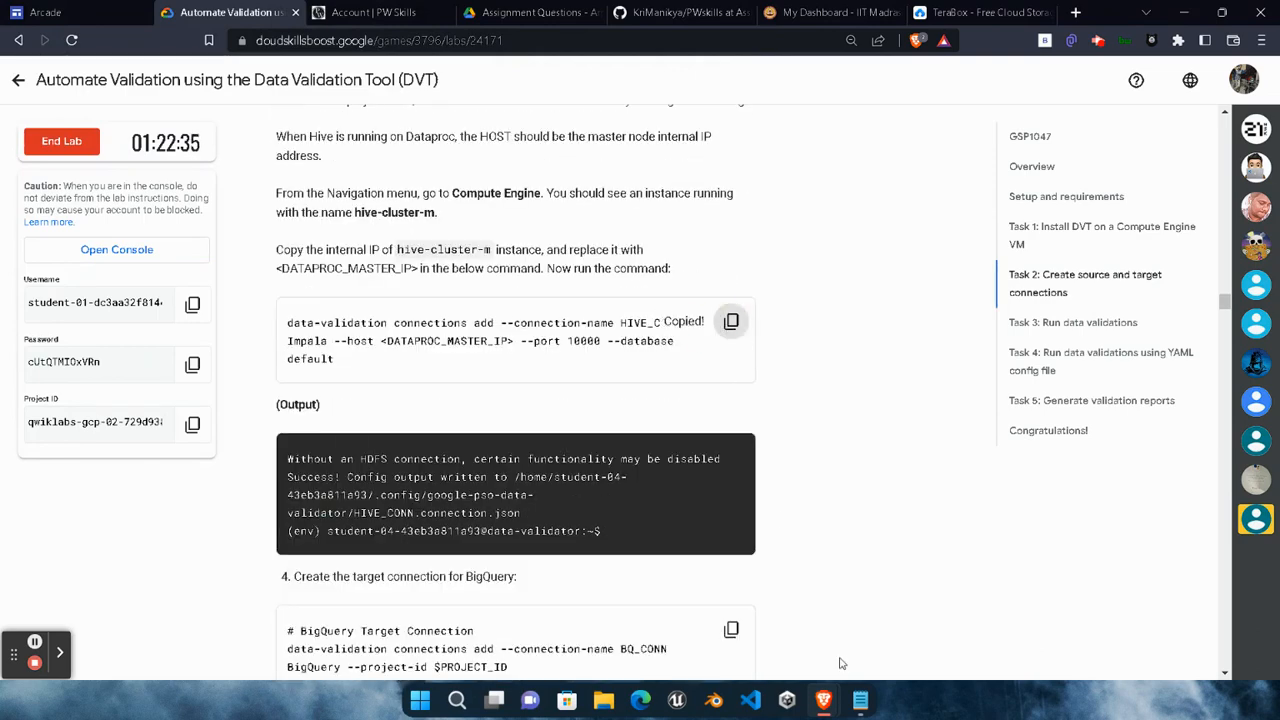
{"action": "left_click", "coordinate": [860, 700]}
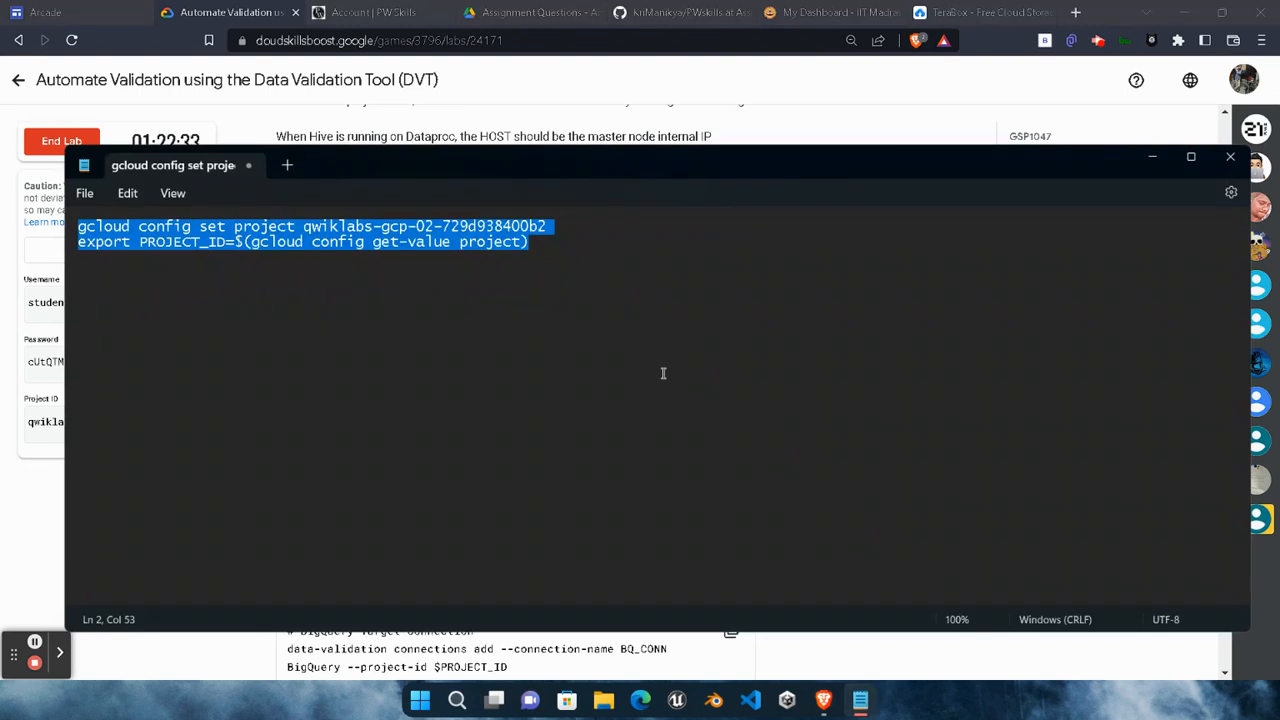
{"action": "key", "text": "BackSpace"}
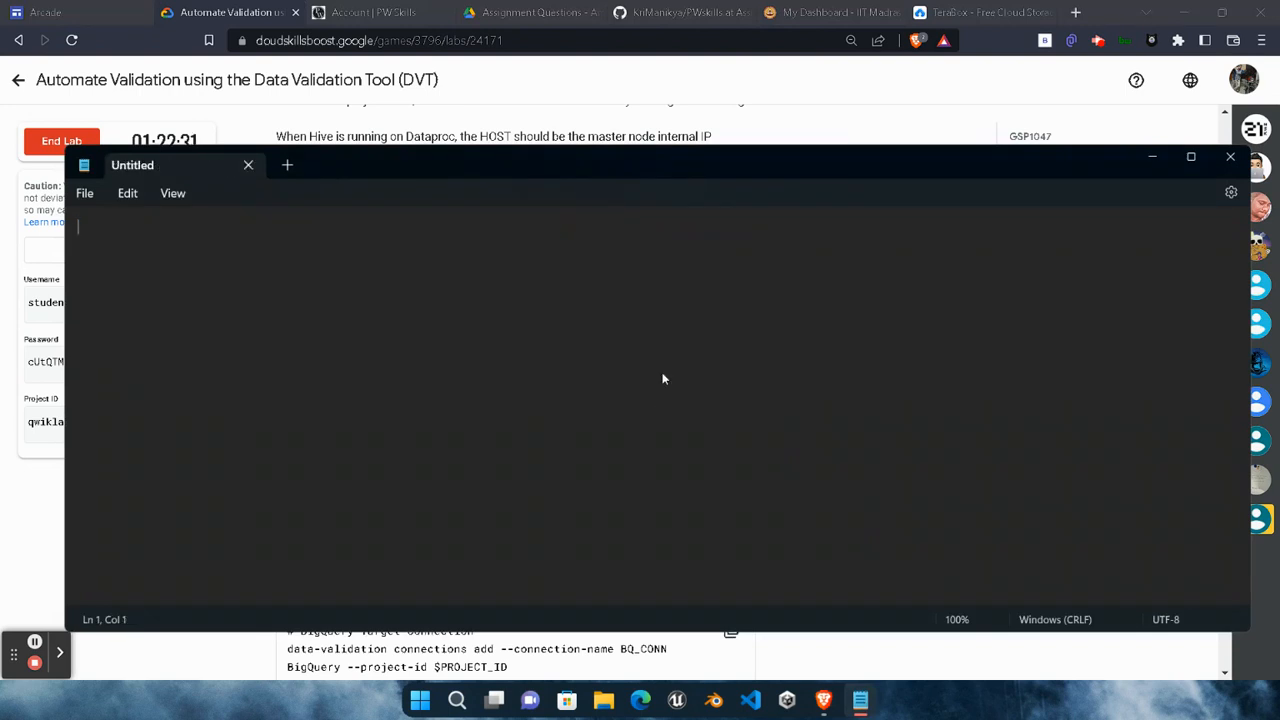
{"action": "key", "text": "ctrl+v"}
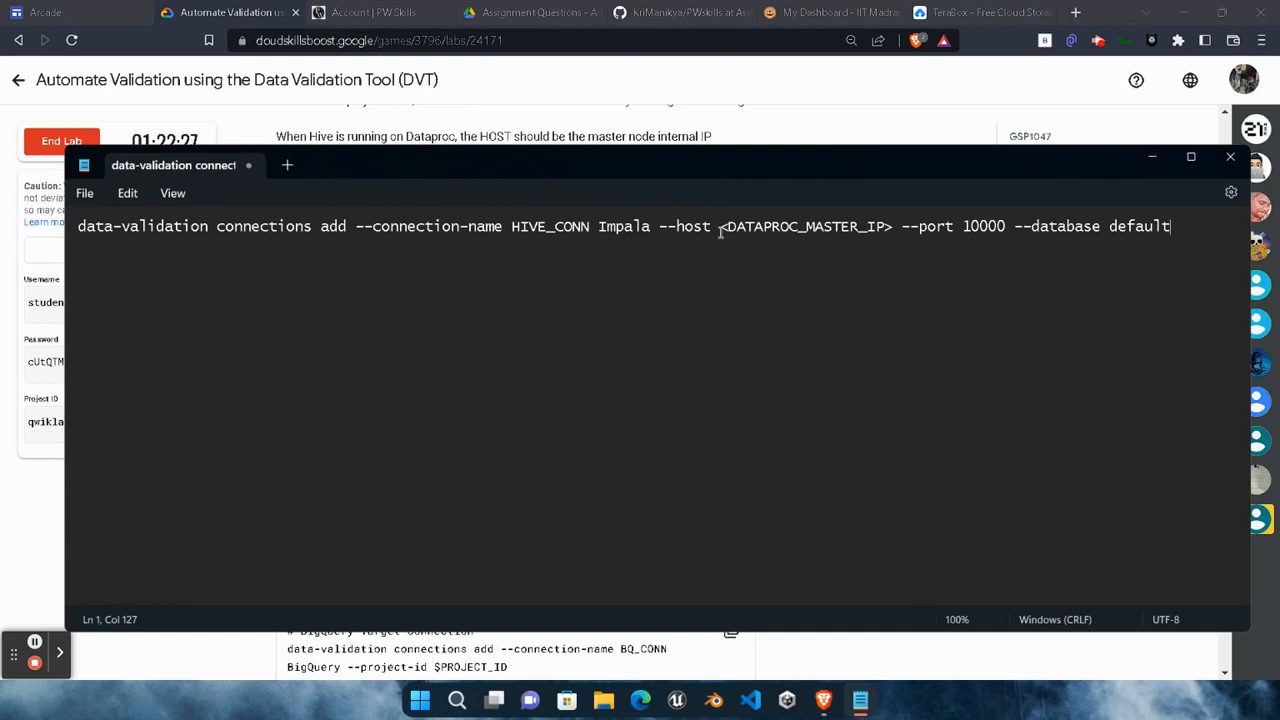
Delete the <DATAPROC_MASTER_IP> placeholder after --host in the Notepad command
{"action": "left_click_drag", "start_coordinate": [719, 230], "coordinate": [894, 229]}
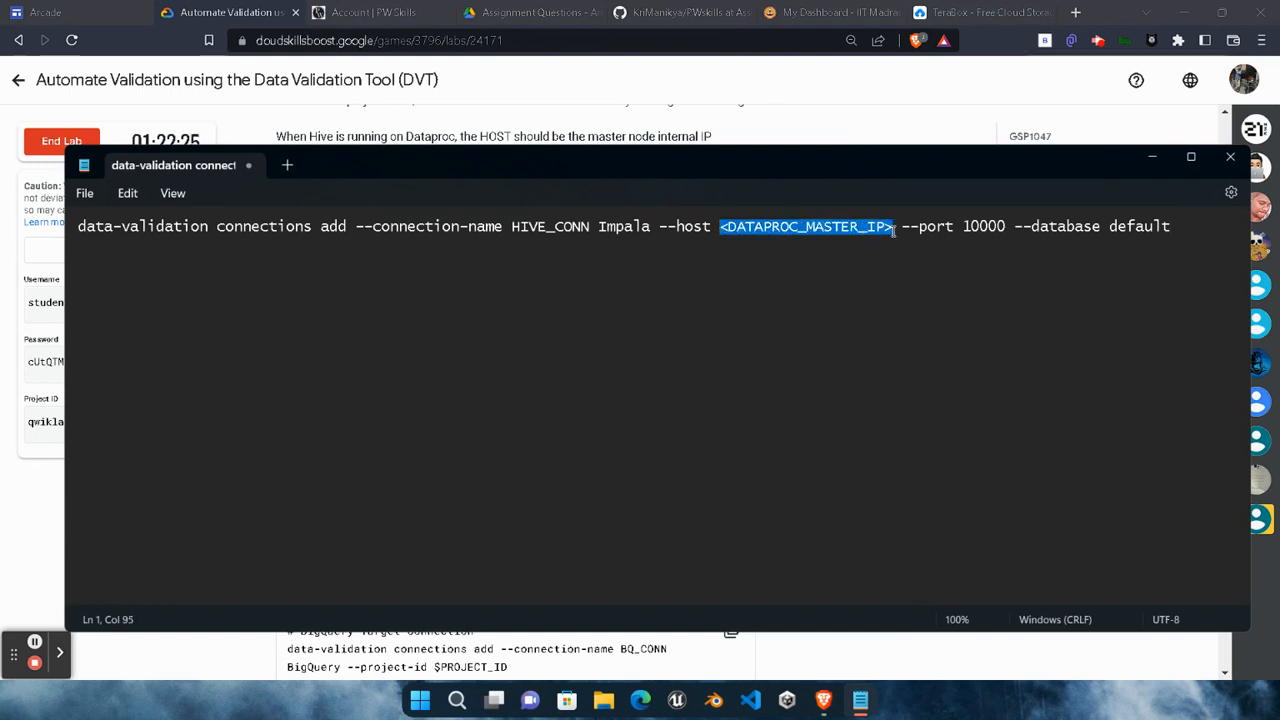
{"action": "key", "text": "BackSpace"}
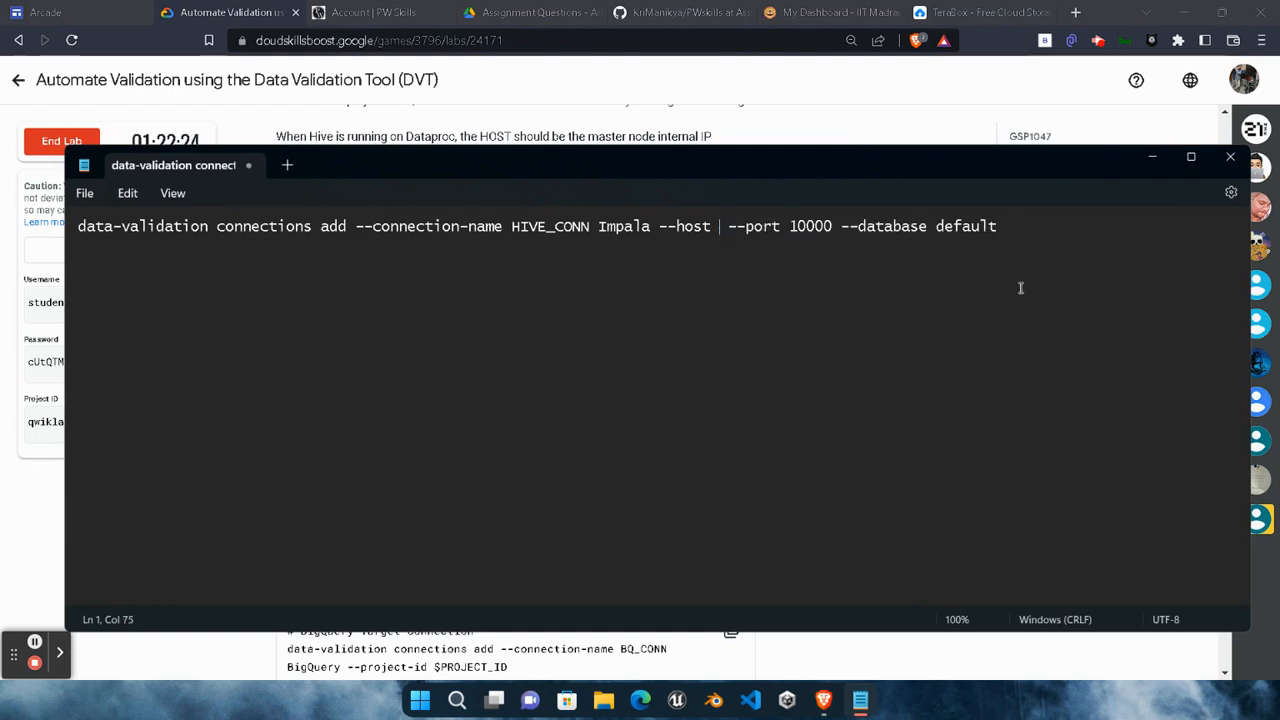
{"action": "left_click", "coordinate": [1153, 158]}
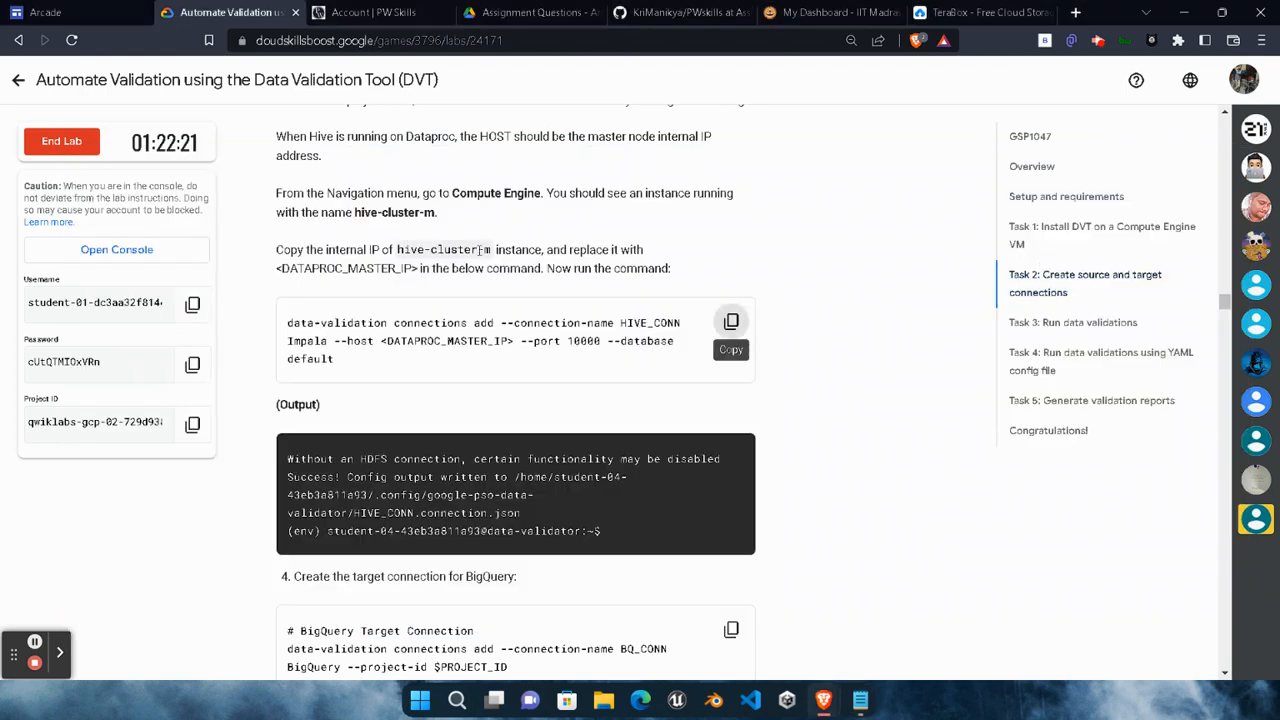
Copy the internal IP 10.128.0.3 of hive-cluster-m from VM instances and insert it after --host in the Notepad command
{"action": "mouse_move", "coordinate": [823, 700]}
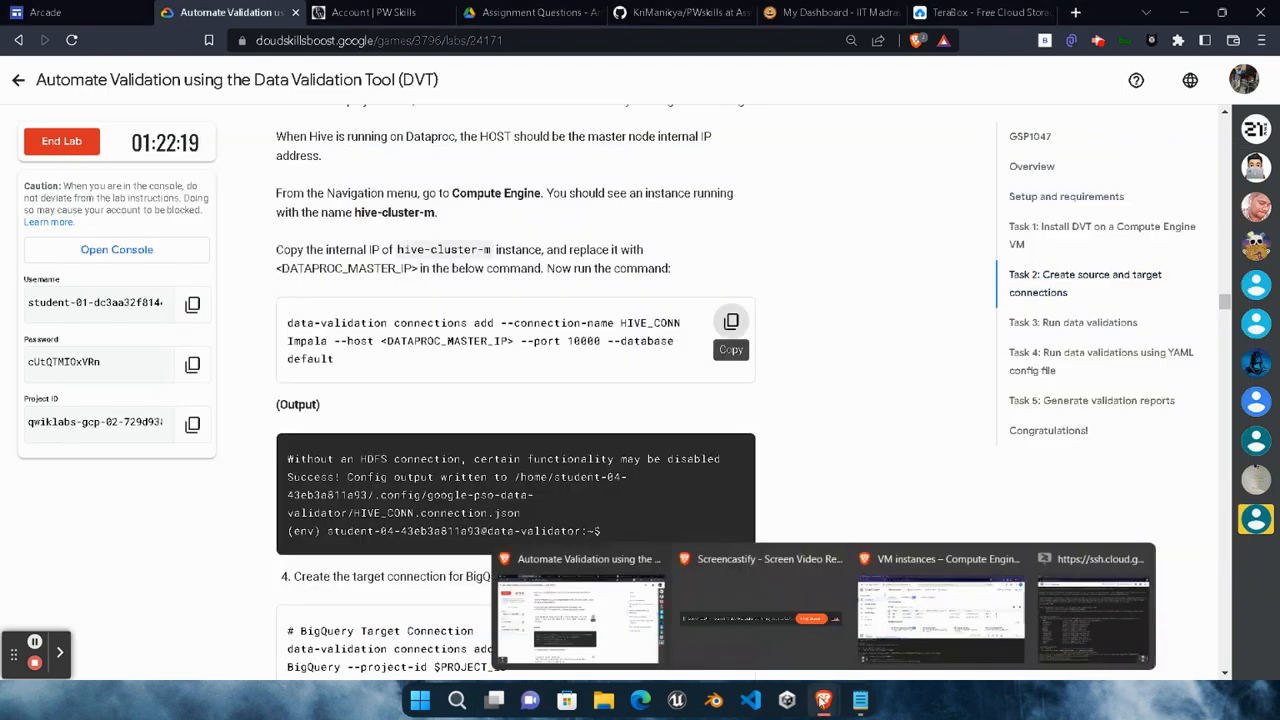
{"action": "left_click", "coordinate": [939, 625]}
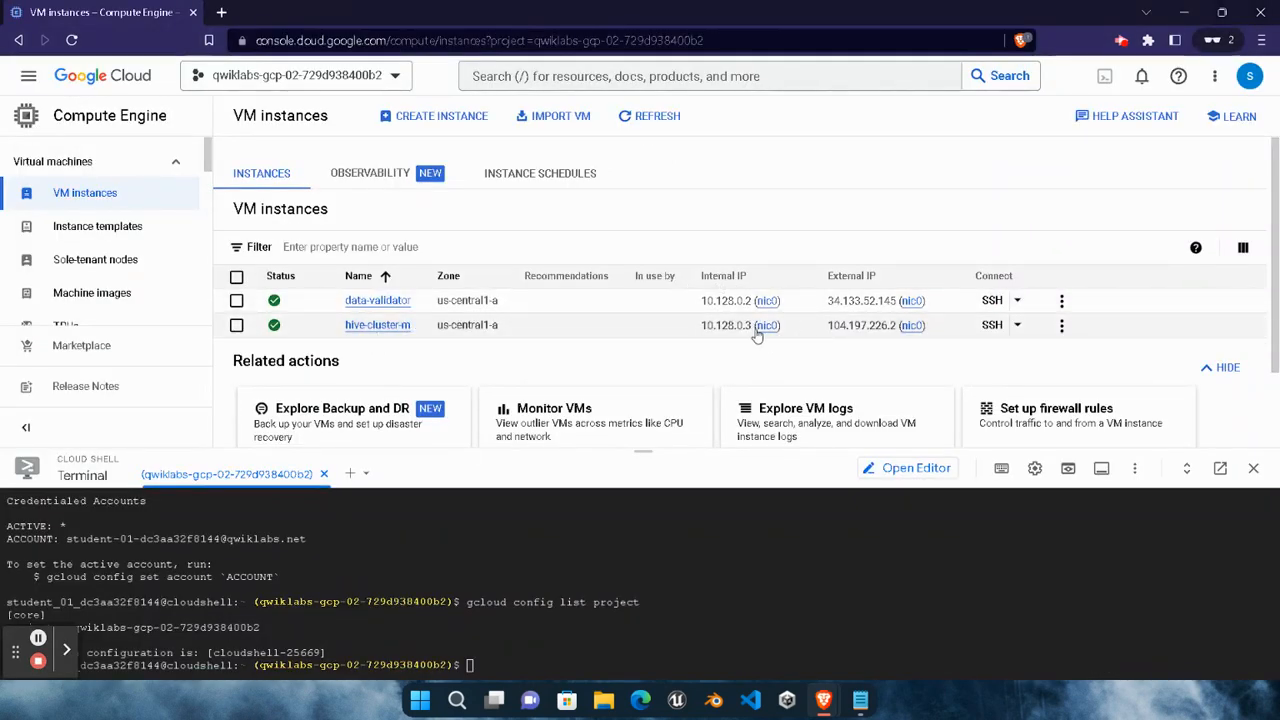
{"action": "mouse_move", "coordinate": [724, 329]}
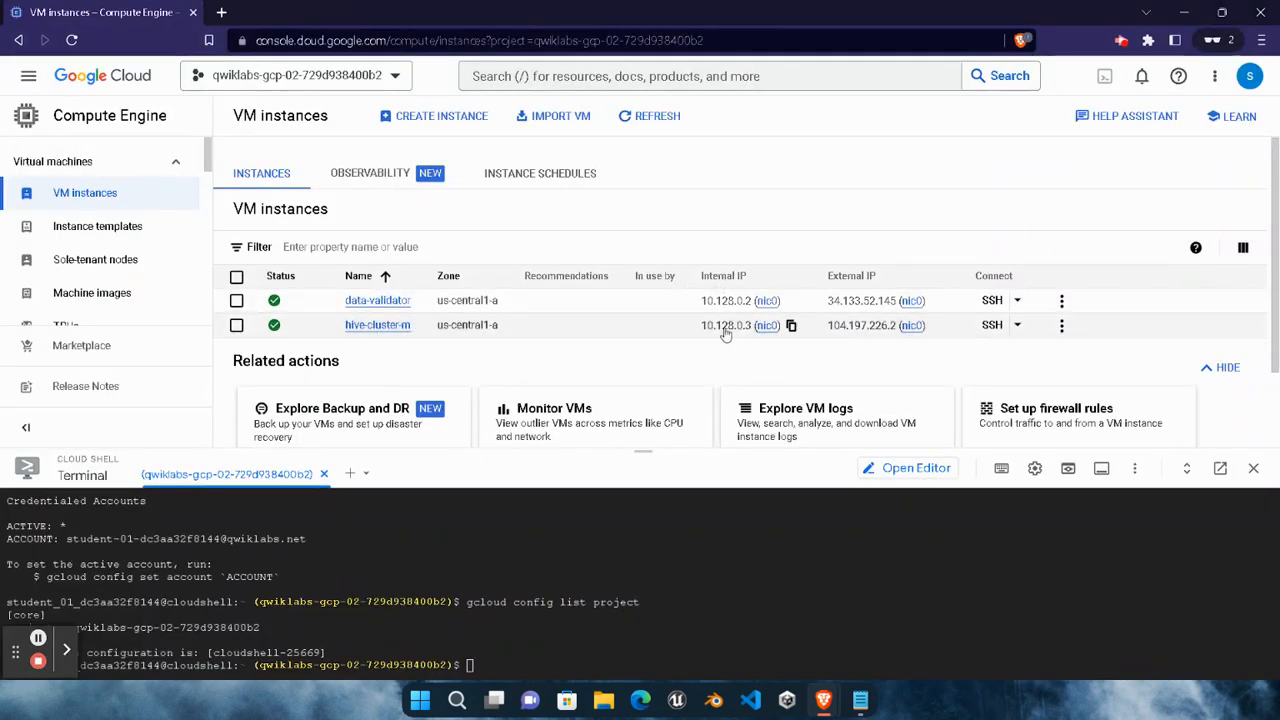
{"action": "left_click", "coordinate": [791, 326]}
{"action": "mouse_move", "coordinate": [823, 700]}
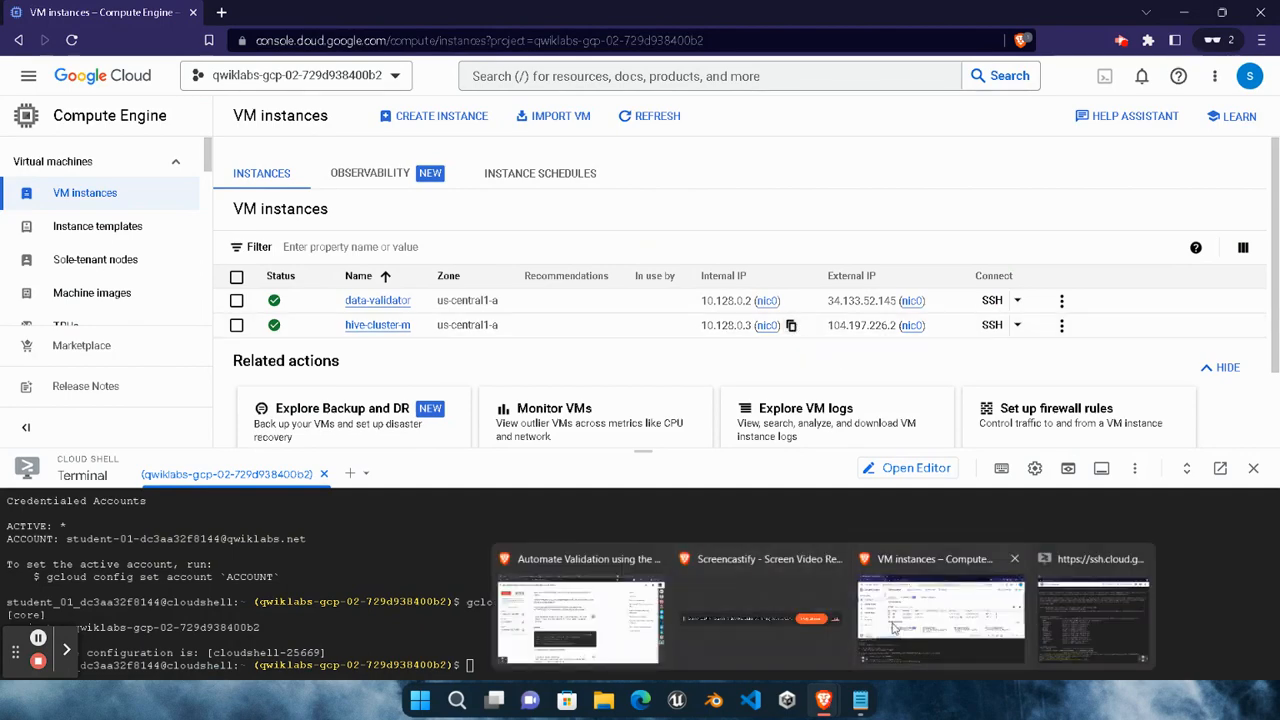
{"action": "left_click", "coordinate": [580, 610]}
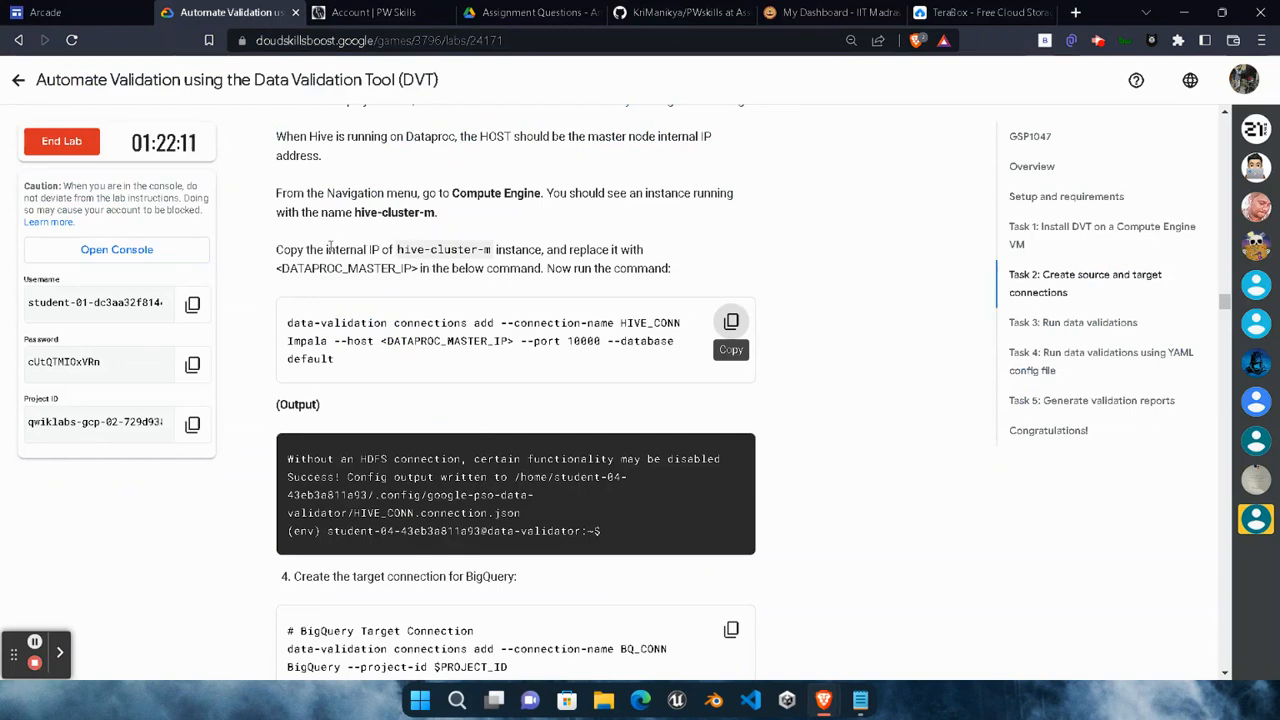
{"action": "left_click_drag", "start_coordinate": [326, 249], "coordinate": [512, 249]}
{"action": "left_click", "coordinate": [512, 235]}
{"action": "mouse_move", "coordinate": [833, 703]}
{"action": "left_click", "coordinate": [900, 520]}
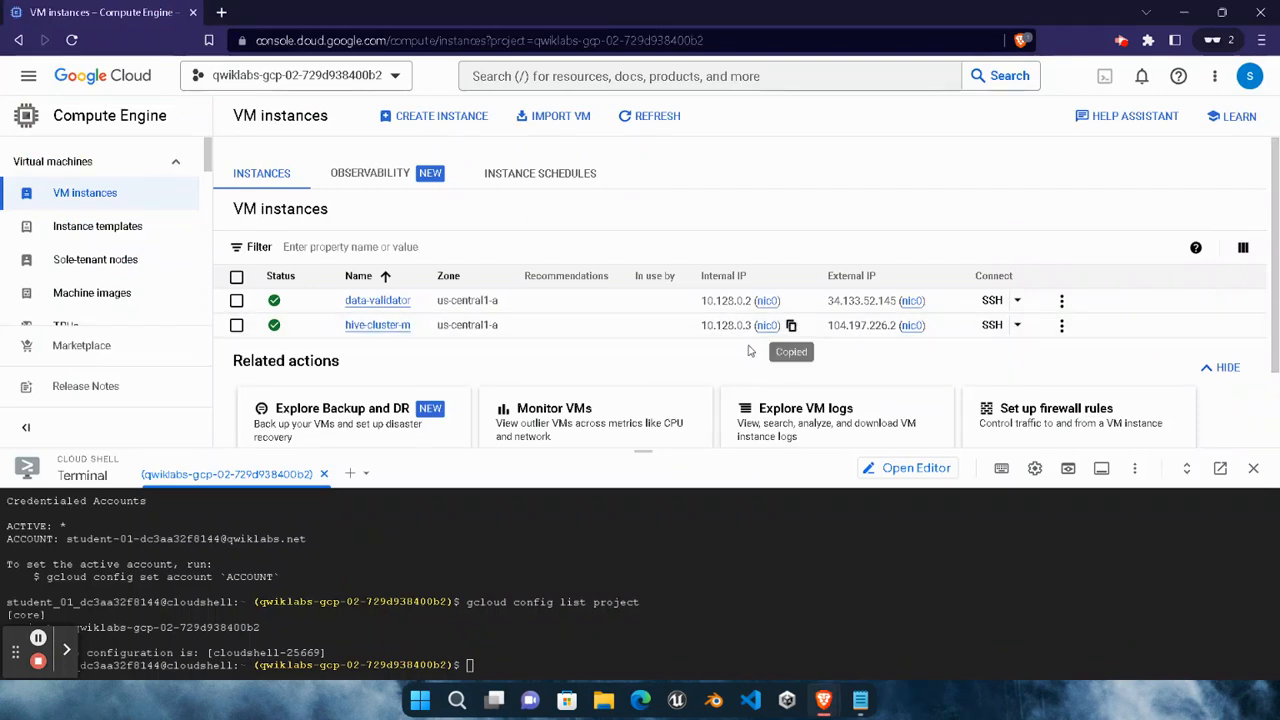
{"action": "left_click", "coordinate": [792, 326]}
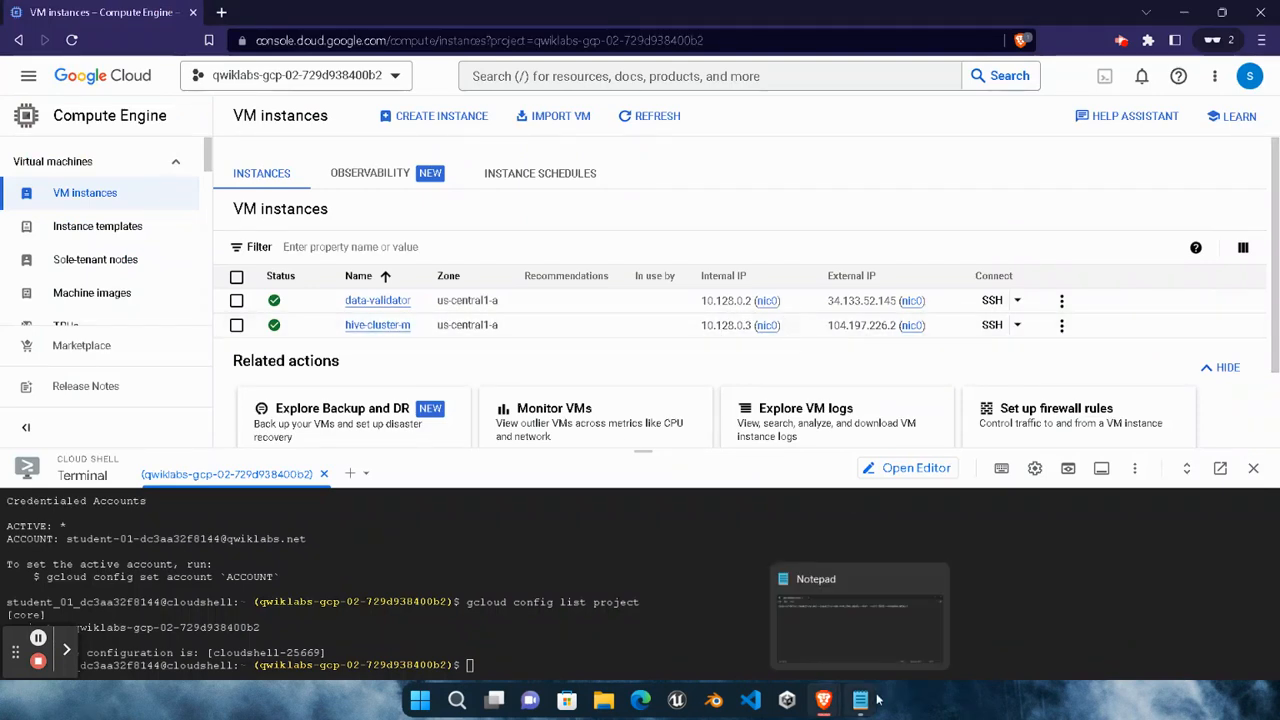
{"action": "left_click", "coordinate": [860, 610]}
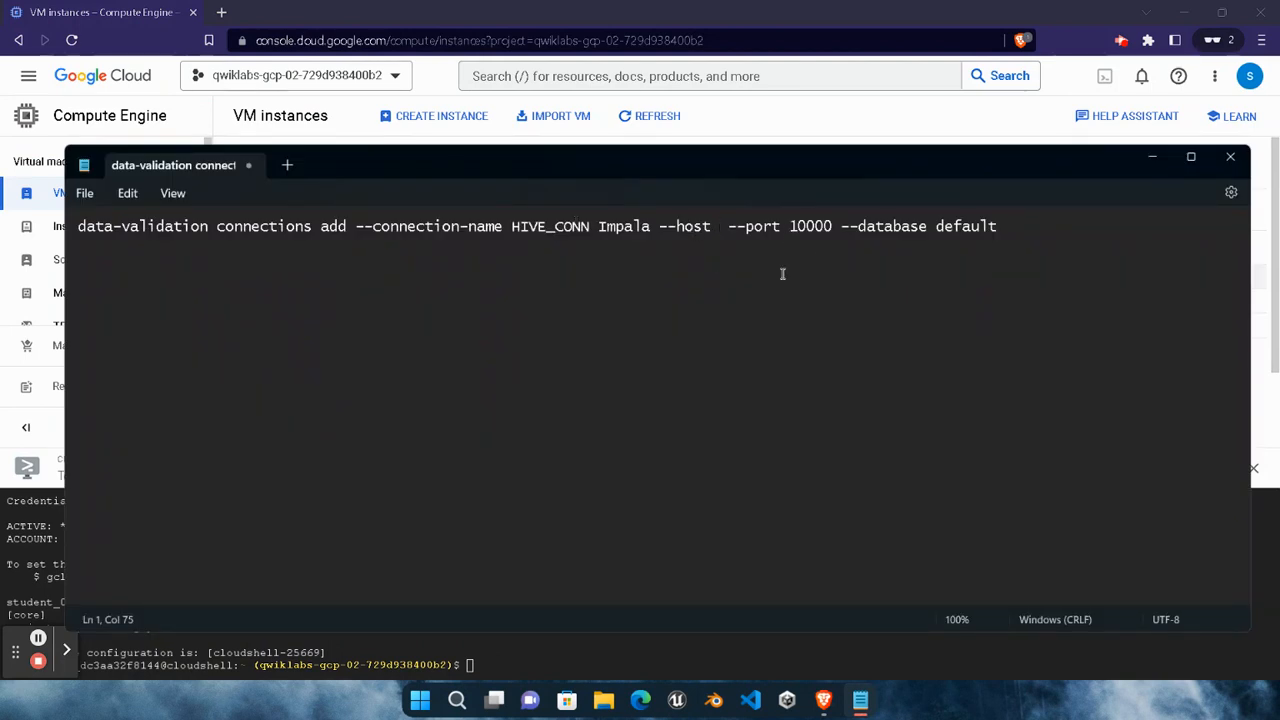
{"action": "key", "text": "ctrl+v"}
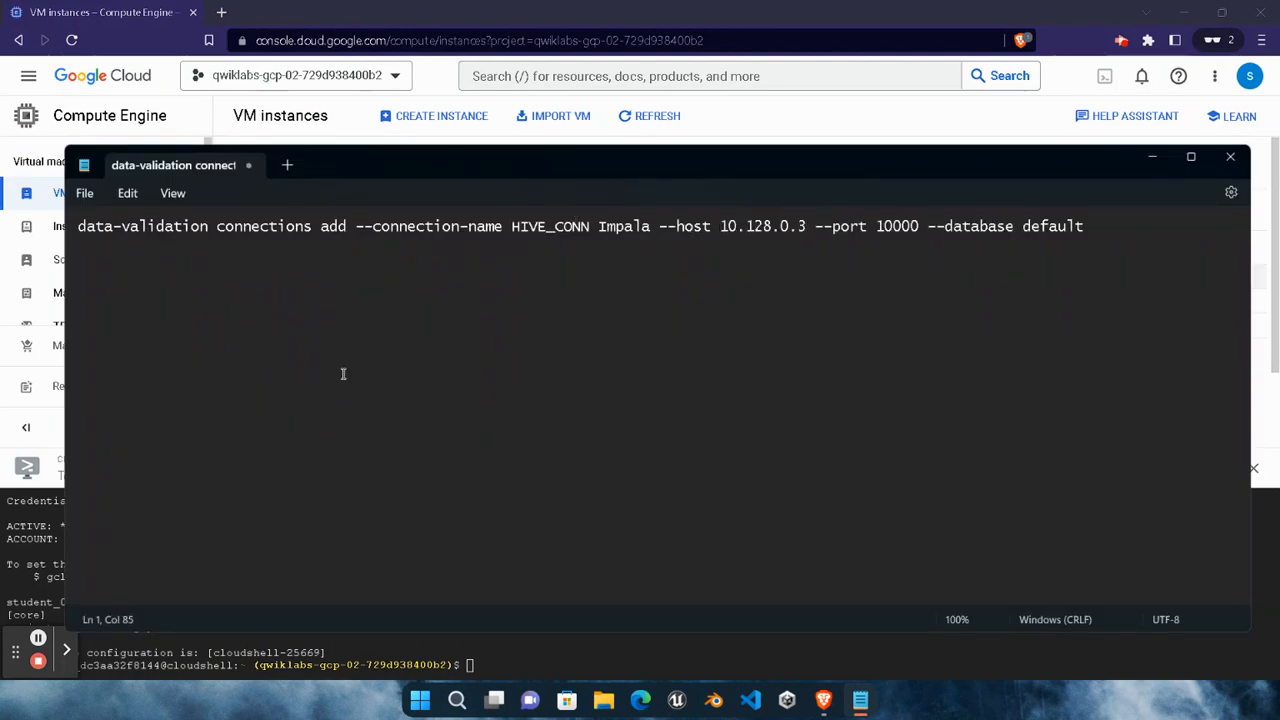
Copy the completed HIVE_CONN command from Notepad and run it in the SSH terminal to create the Hive source connection
{"action": "key", "text": "ctrl+a"}
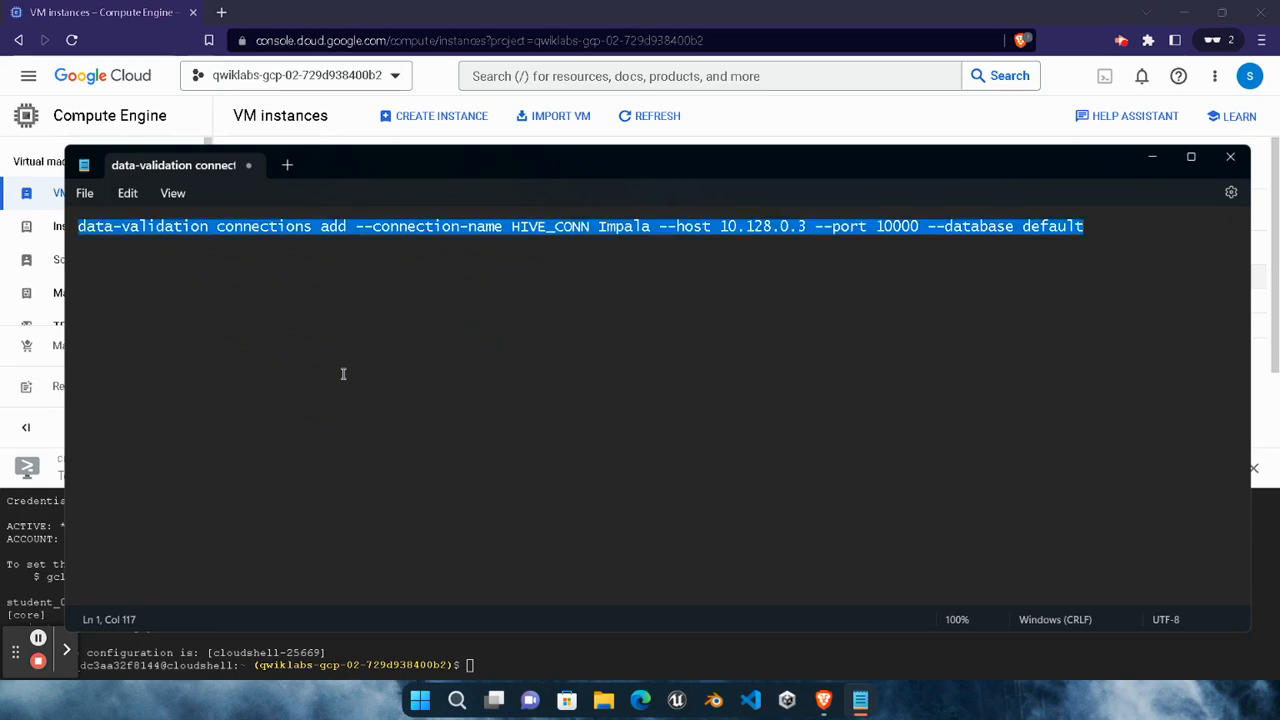
{"action": "mouse_move", "coordinate": [823, 700]}
{"action": "left_click", "coordinate": [1175, 590]}
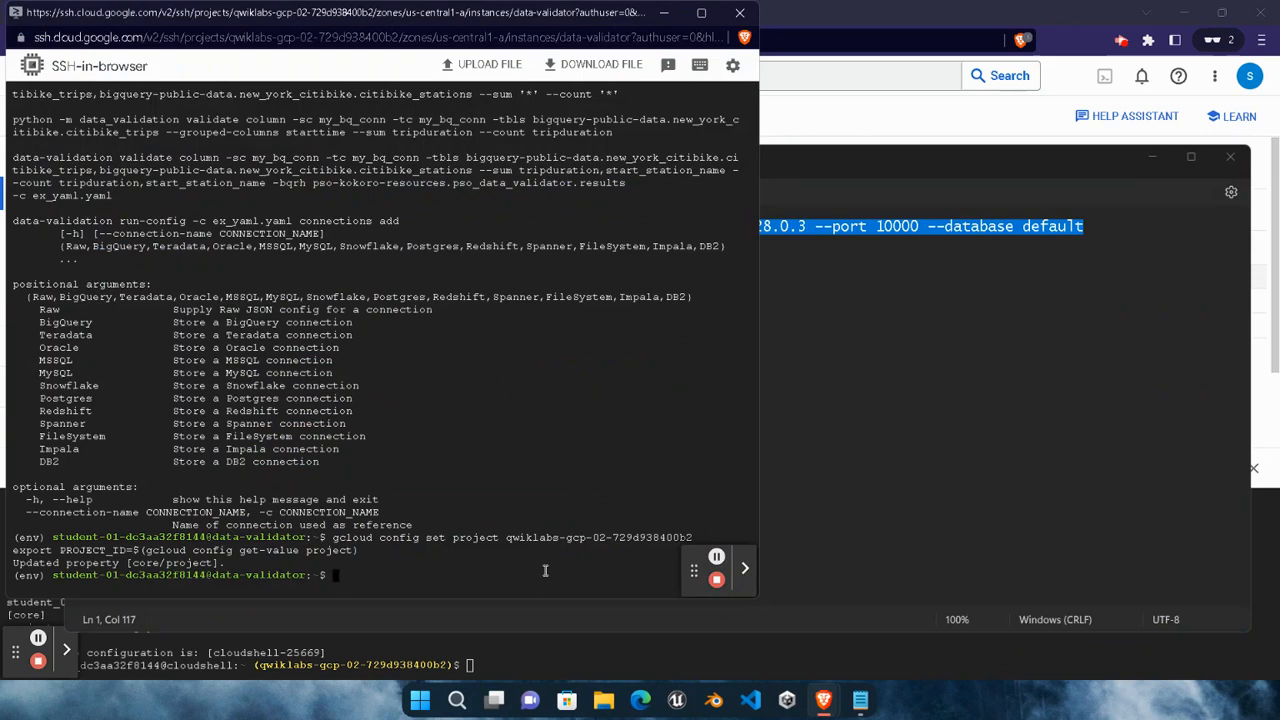
{"action": "key", "text": "ctrl+v"}
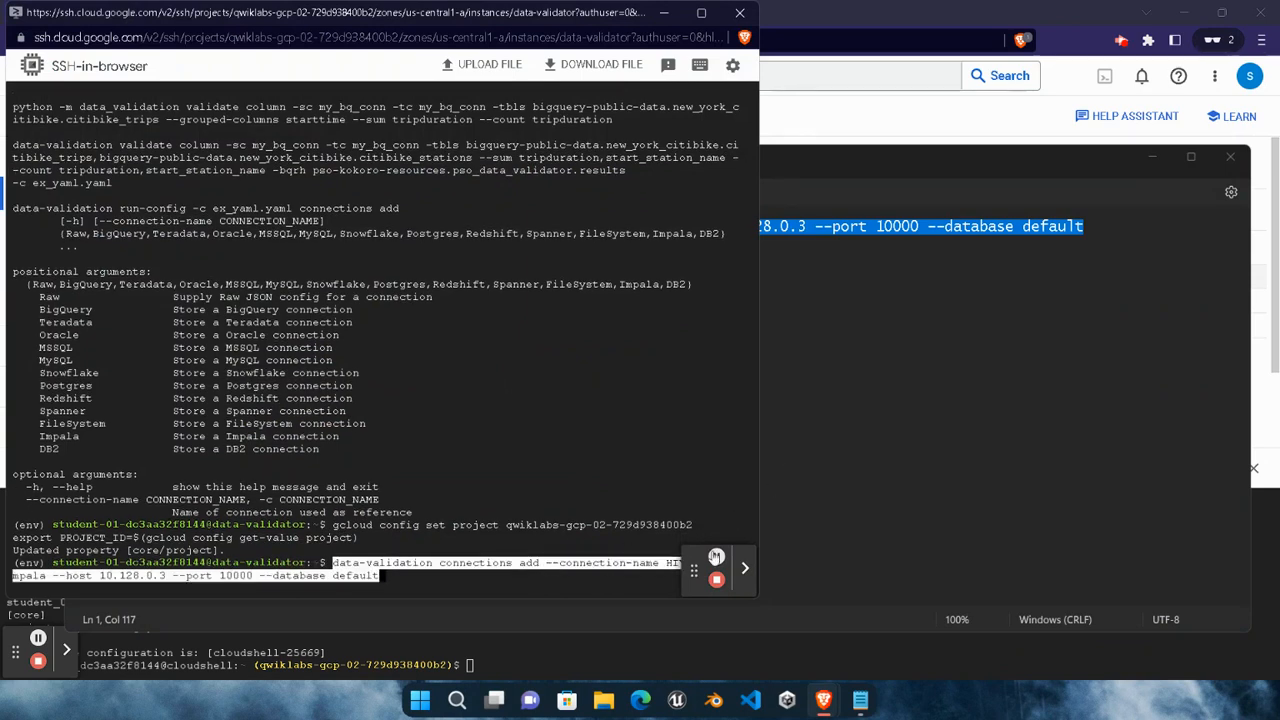
{"action": "key", "text": "Return"}
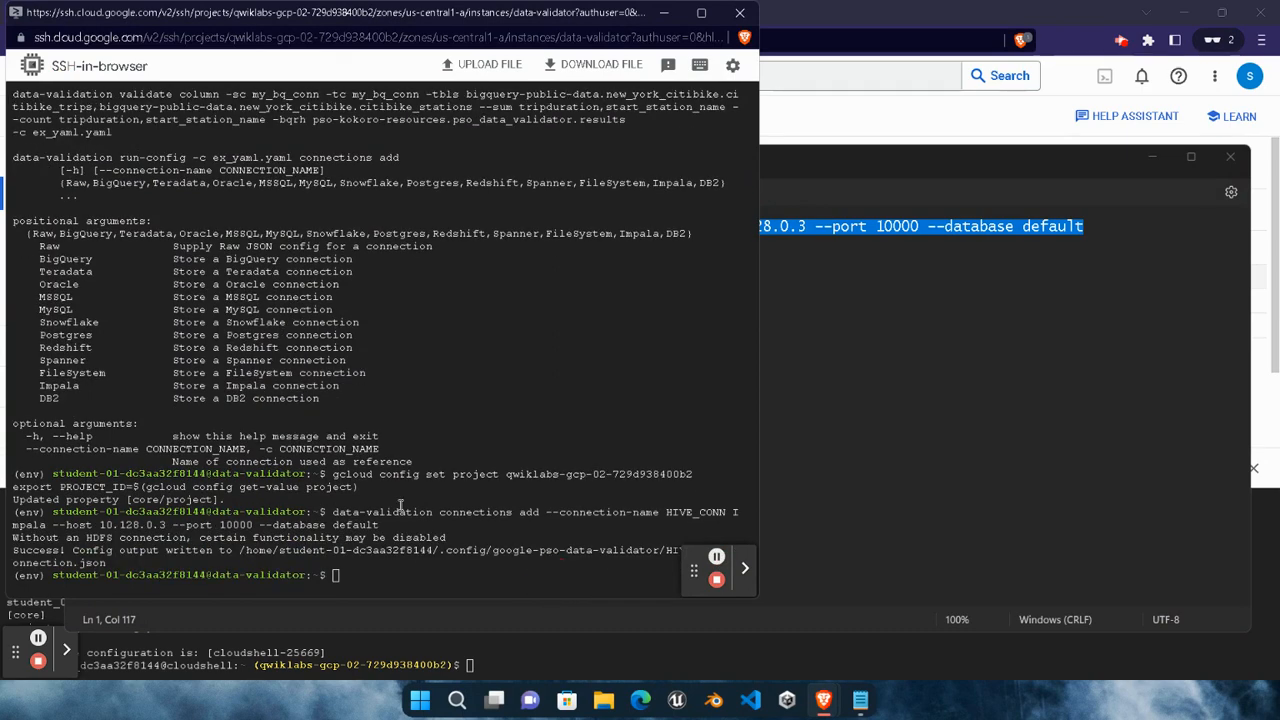
Copy the BigQuery target connection command for BQ_CONN from Task 2 of the lab and run it in the data-validator SSH terminal
{"action": "left_click", "coordinate": [931, 378]}
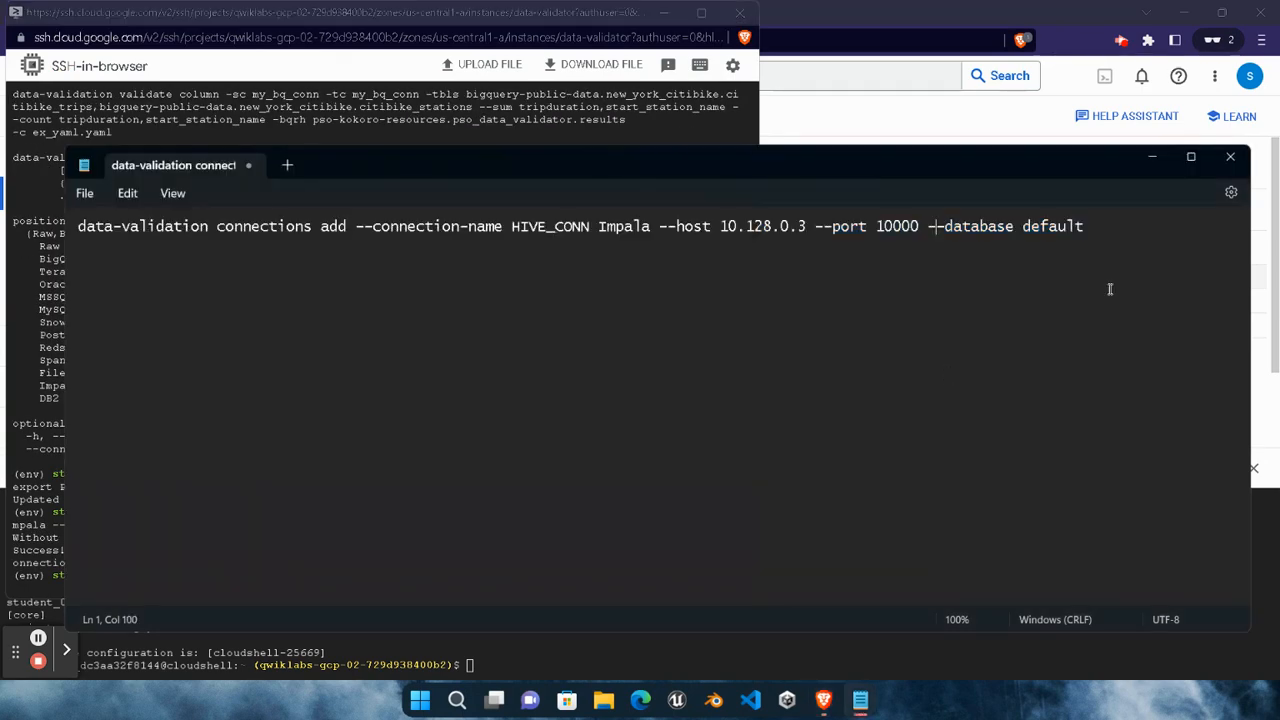
{"action": "left_click", "coordinate": [1154, 167]}
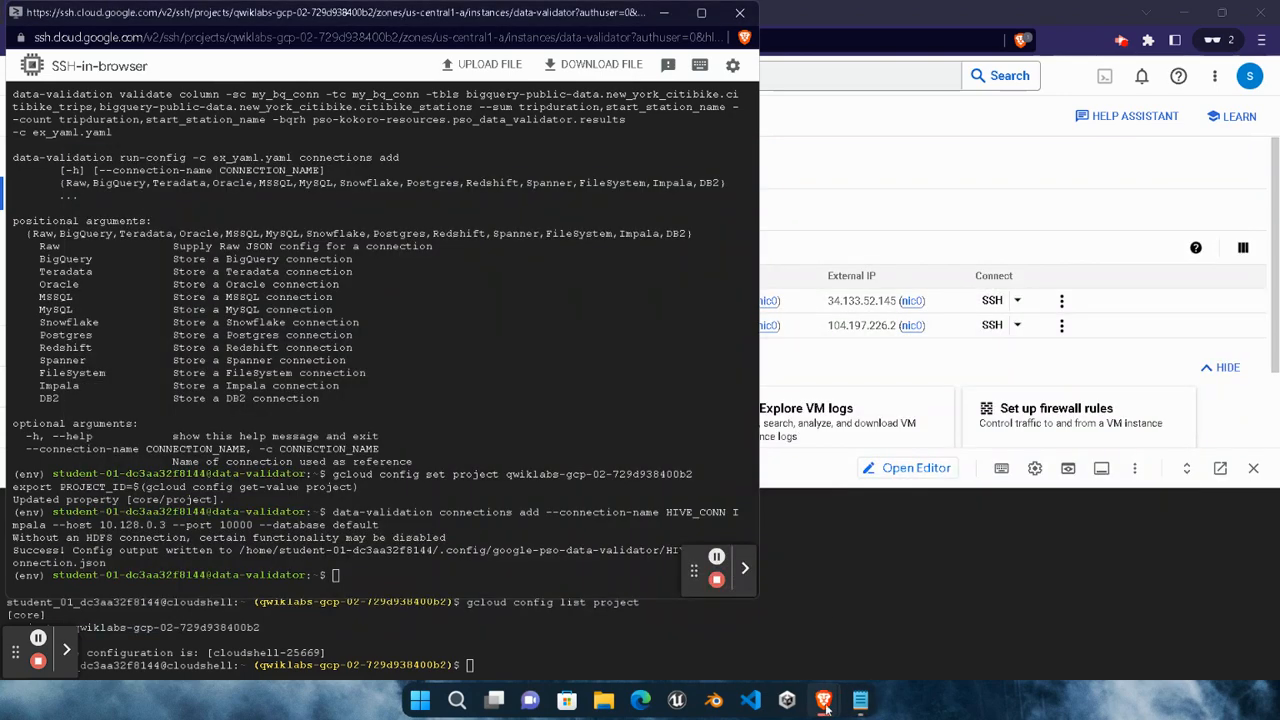
{"action": "mouse_move", "coordinate": [826, 705]}
{"action": "left_click", "coordinate": [580, 620]}
{"action": "scroll", "coordinate": [515, 400], "scroll_direction": "down", "scroll_amount": 3}
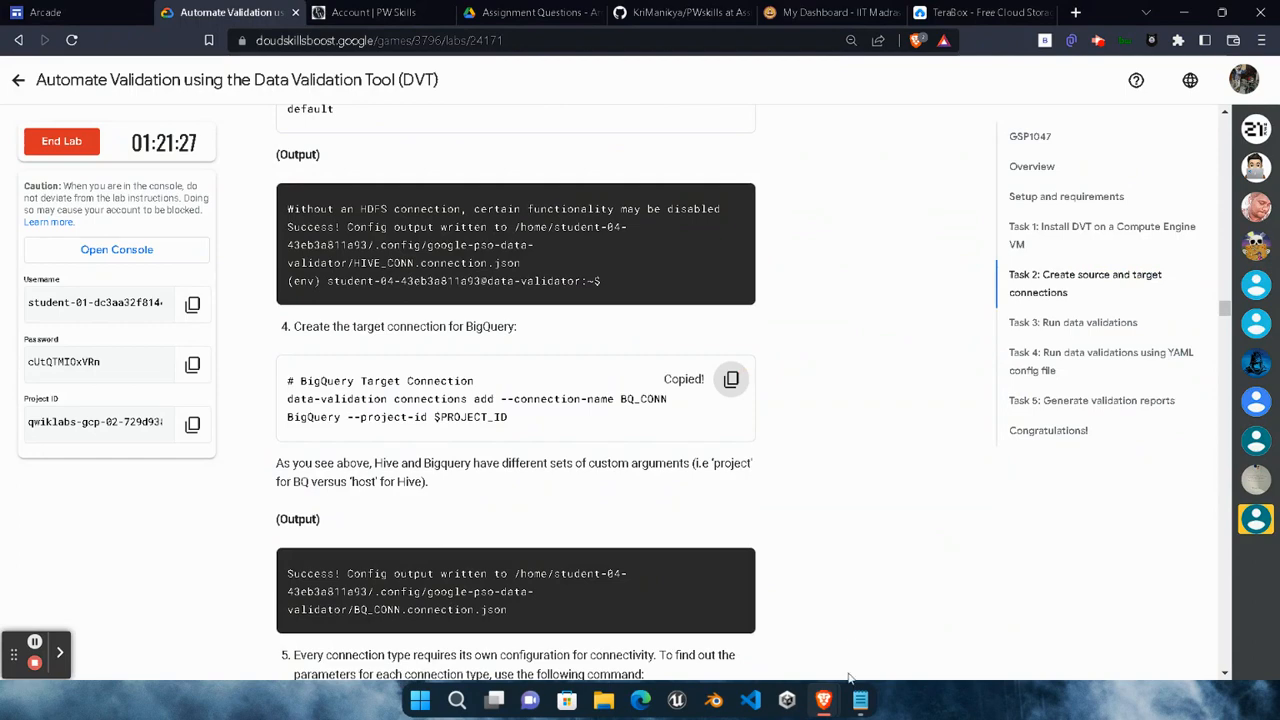
{"action": "mouse_move", "coordinate": [823, 700]}
{"action": "left_click", "coordinate": [1095, 605]}
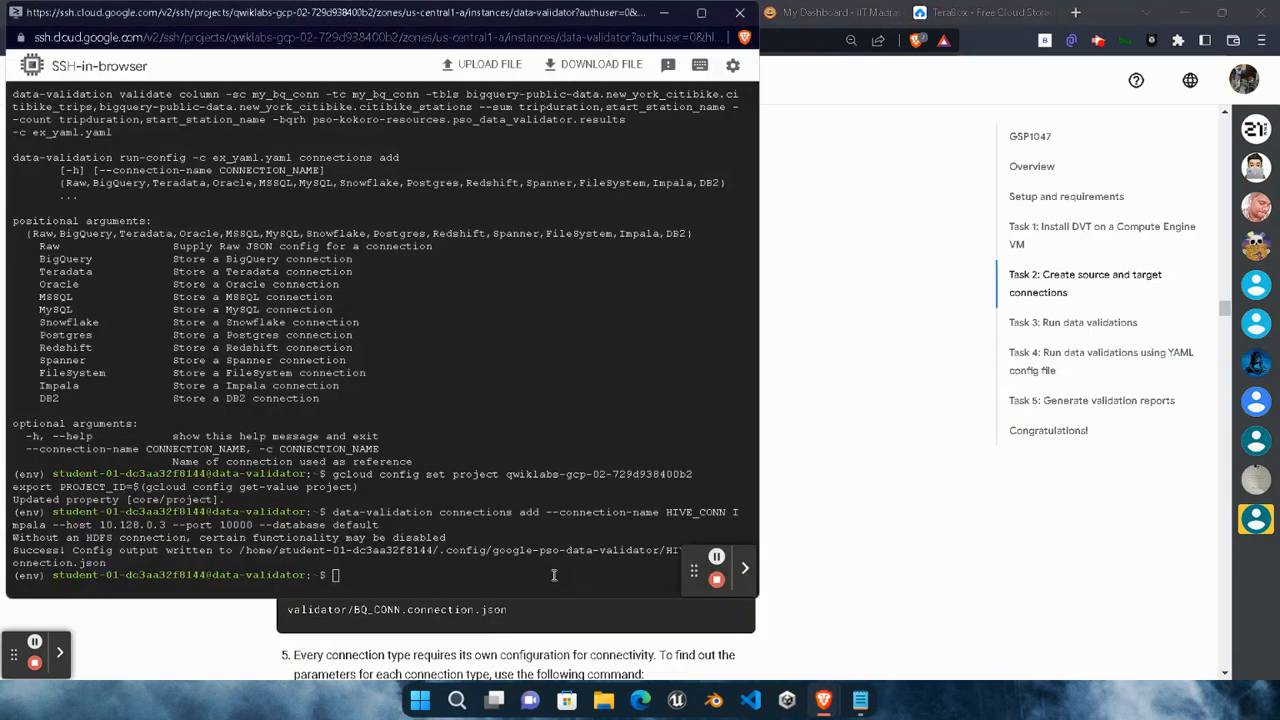
{"action": "key", "text": "ctrl+v"}
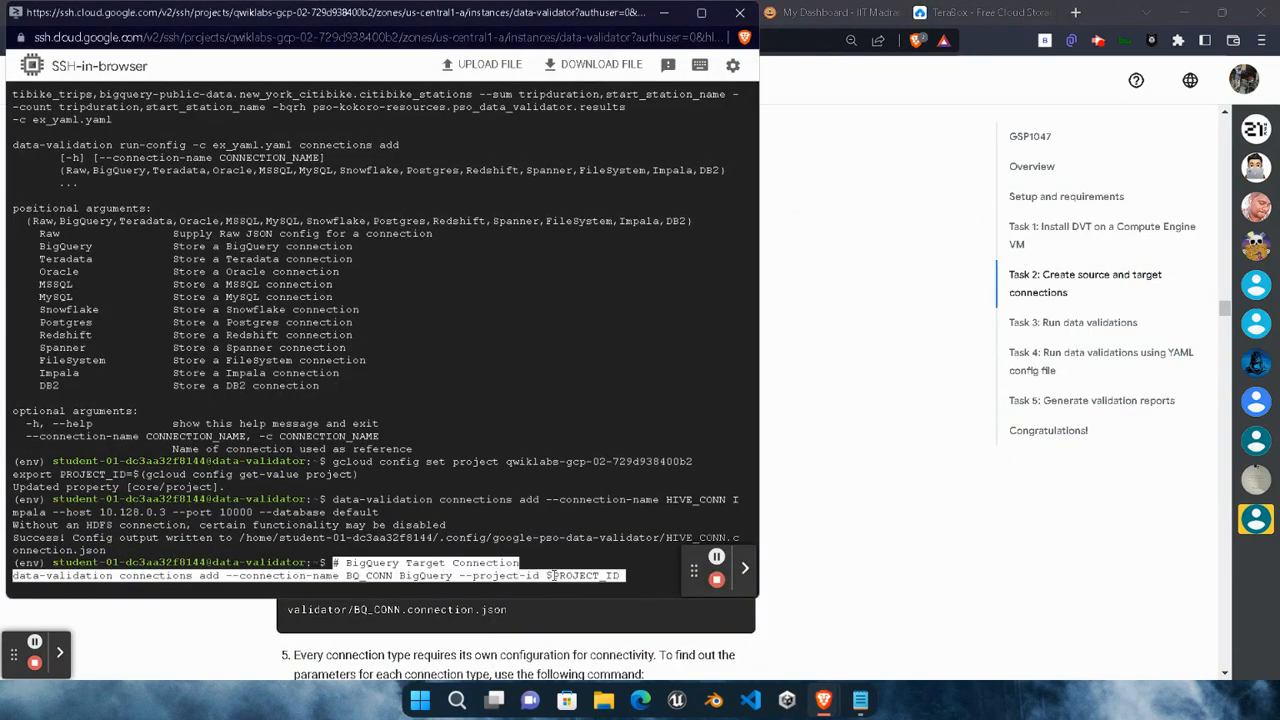
Copy "data-validation connections add -h" from the lab and run it in the data-validator SSH terminal
{"action": "left_click", "coordinate": [883, 459]}
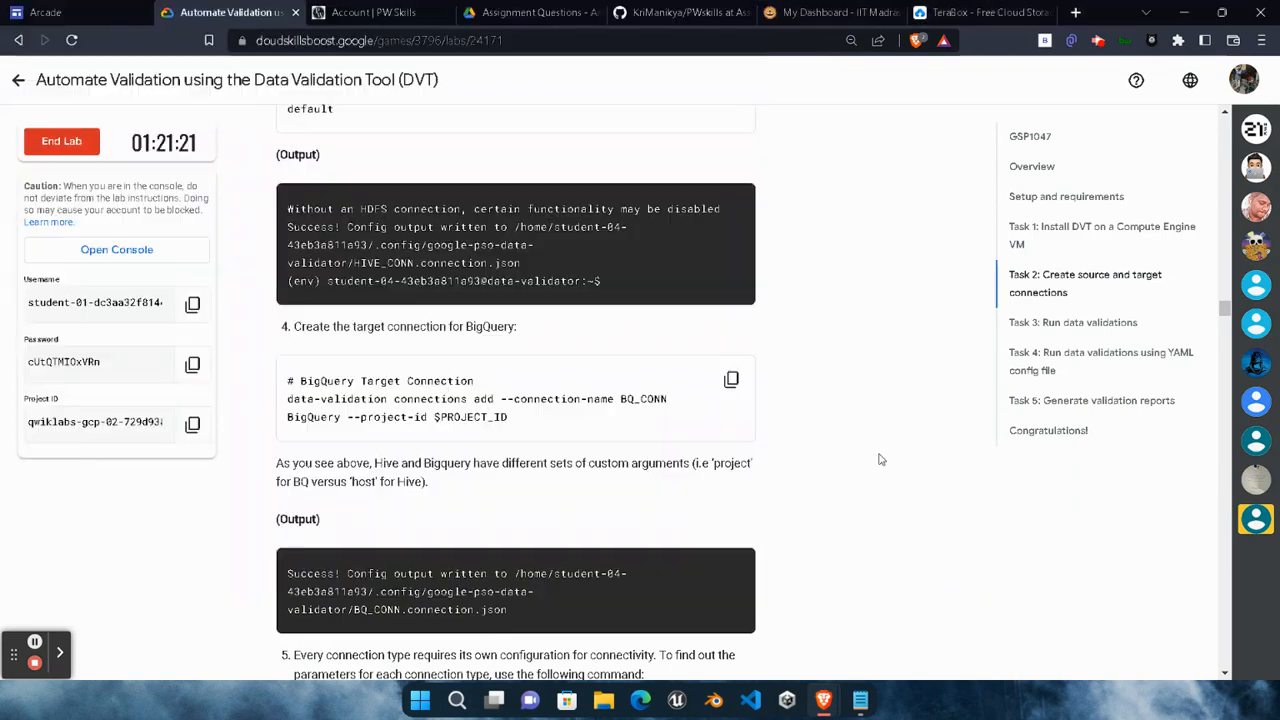
{"action": "scroll", "coordinate": [753, 452], "scroll_direction": "down", "scroll_amount": 3}
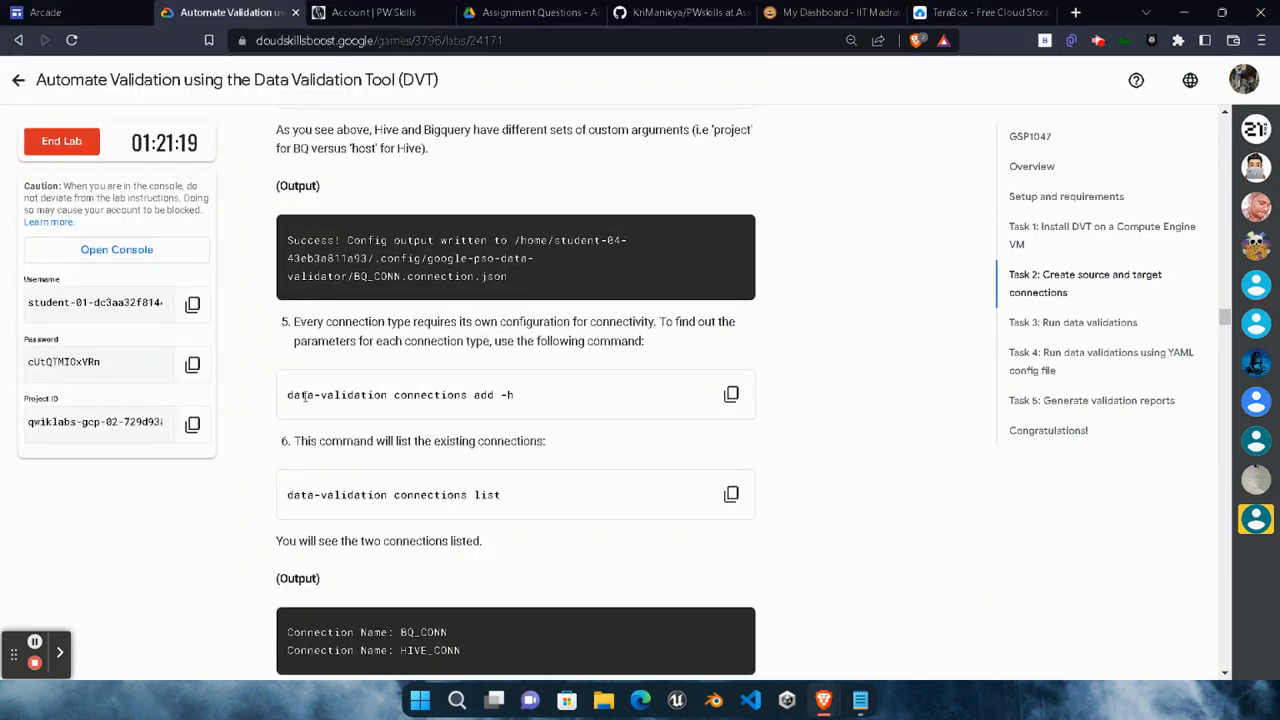
{"action": "left_click_drag", "start_coordinate": [307, 395], "coordinate": [424, 395]}
{"action": "left_click", "coordinate": [731, 394]}
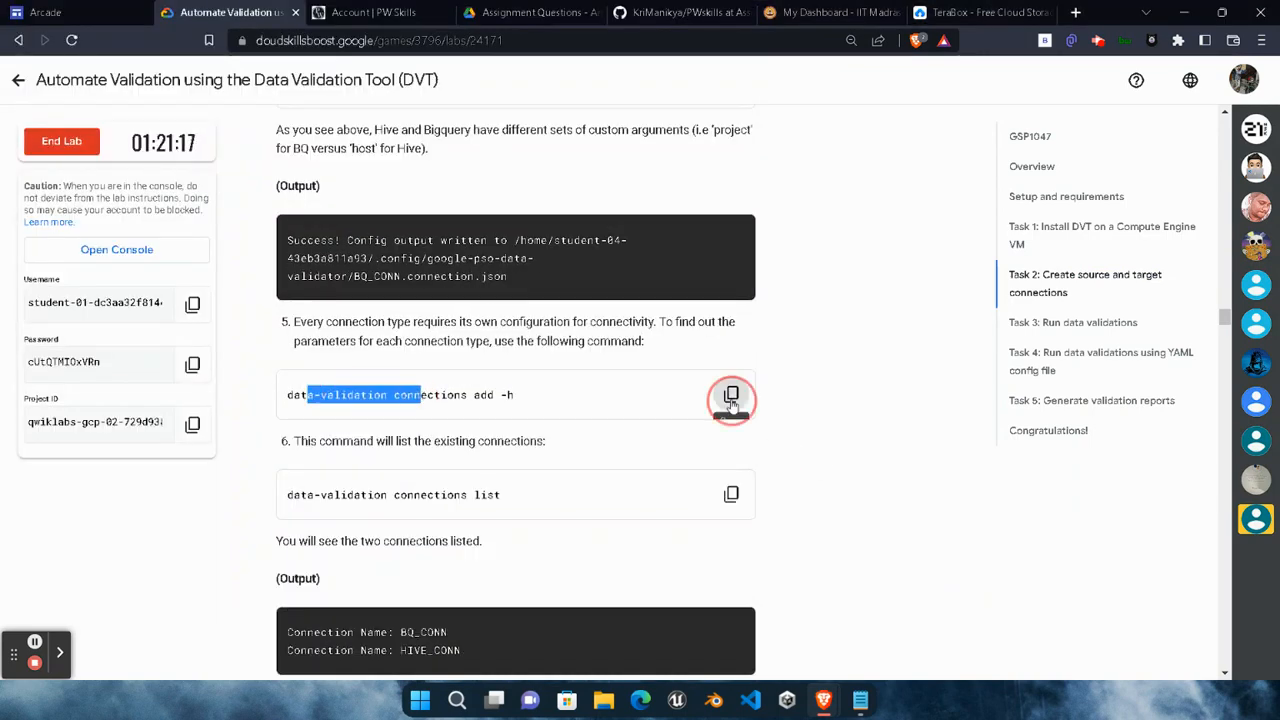
{"action": "left_click", "coordinate": [831, 580]}
{"action": "left_click", "coordinate": [834, 688]}
{"action": "left_click", "coordinate": [1070, 615]}
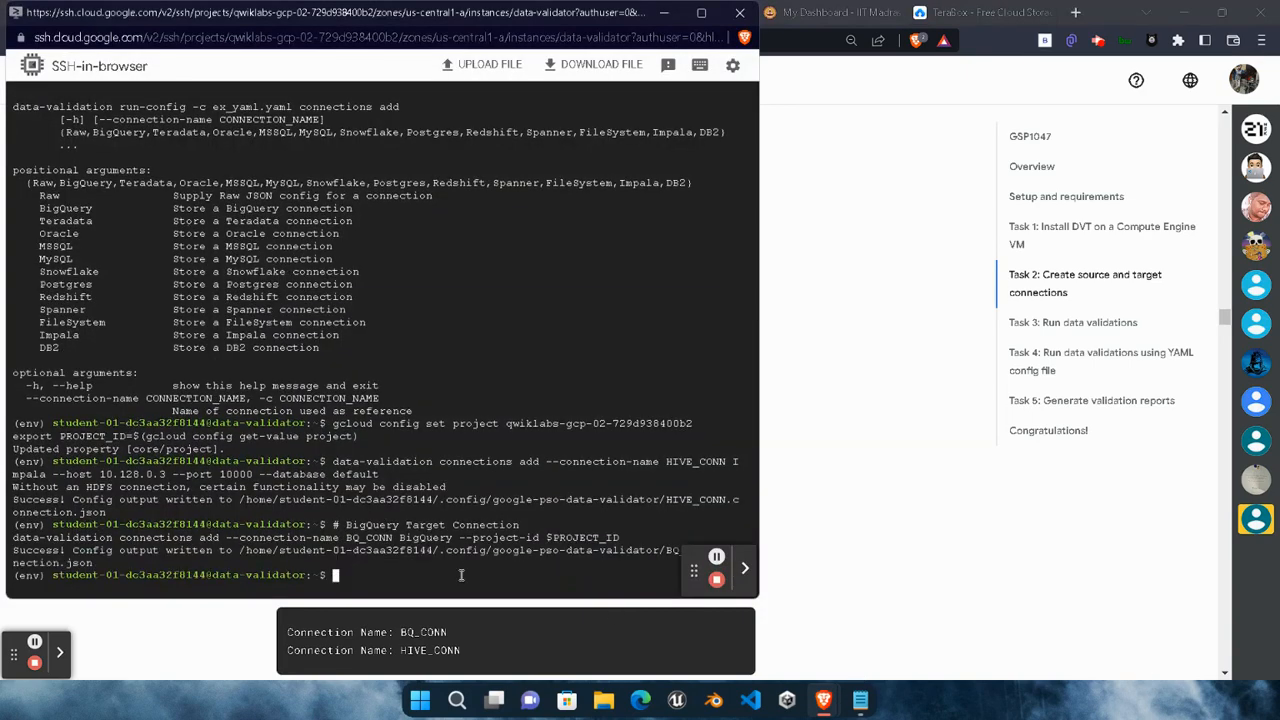
{"action": "key", "text": "ctrl+v"}
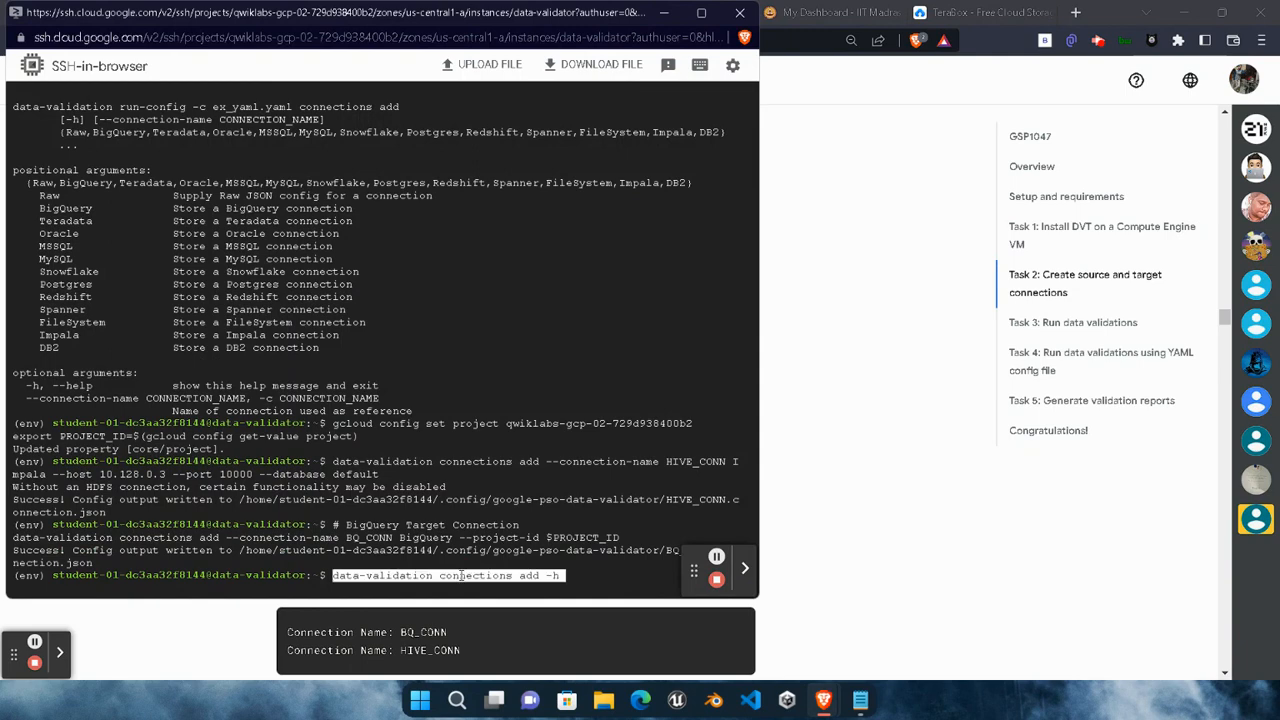
{"action": "key", "text": "Return"}
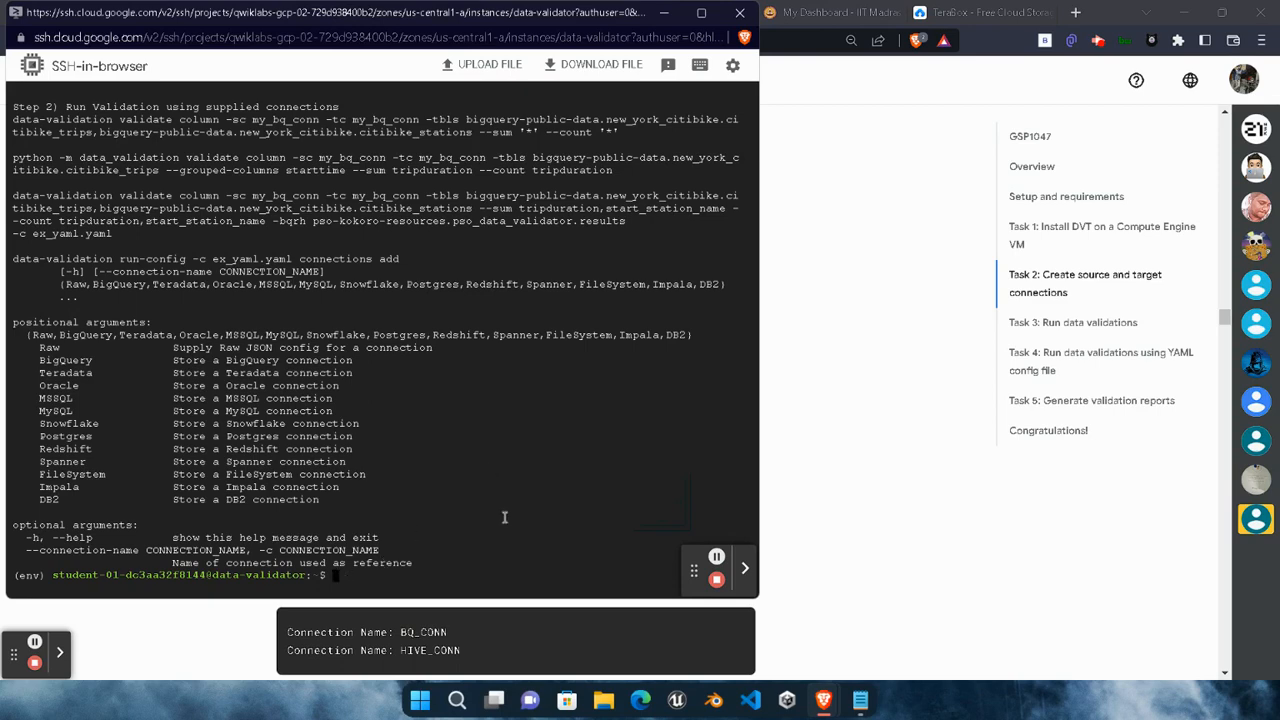
Copy "data-validation connections list" from the lab and run it in the data-validator SSH terminal to list the existing connections
{"action": "left_click", "coordinate": [822, 480]}
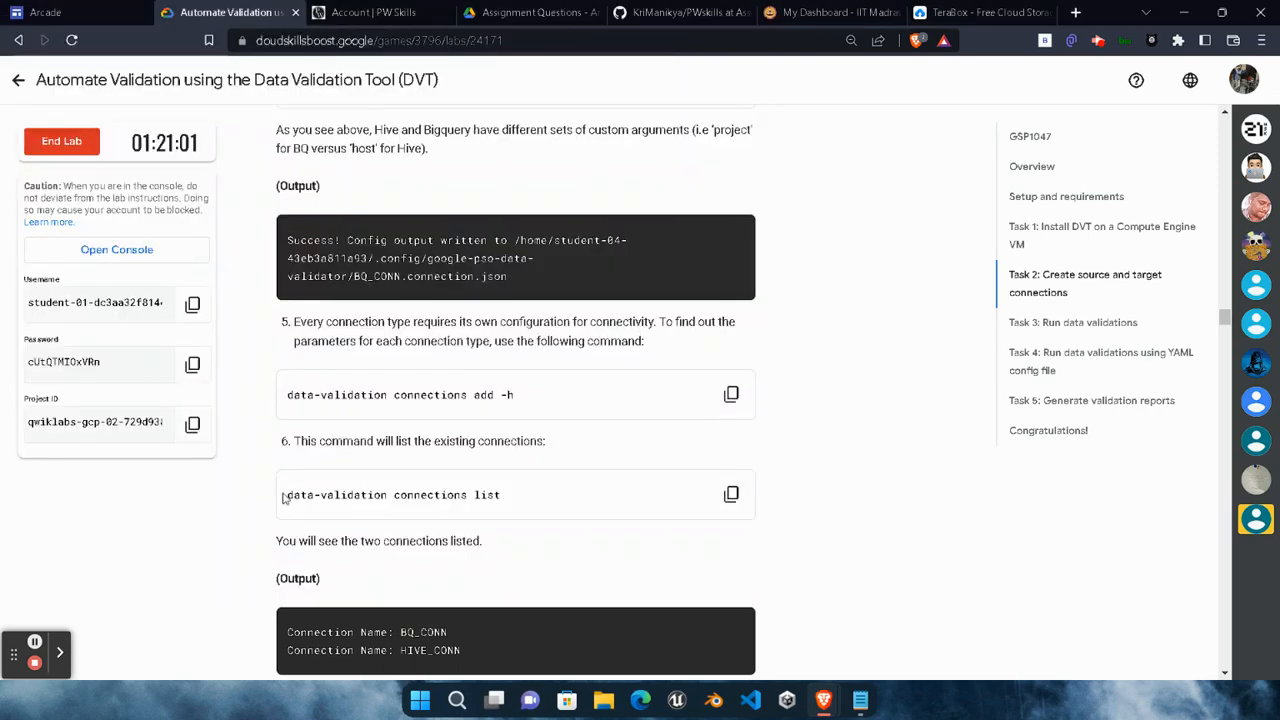
{"action": "left_click_drag", "start_coordinate": [287, 494], "coordinate": [412, 495]}
{"action": "left_click", "coordinate": [570, 548]}
{"action": "left_click", "coordinate": [731, 494]}
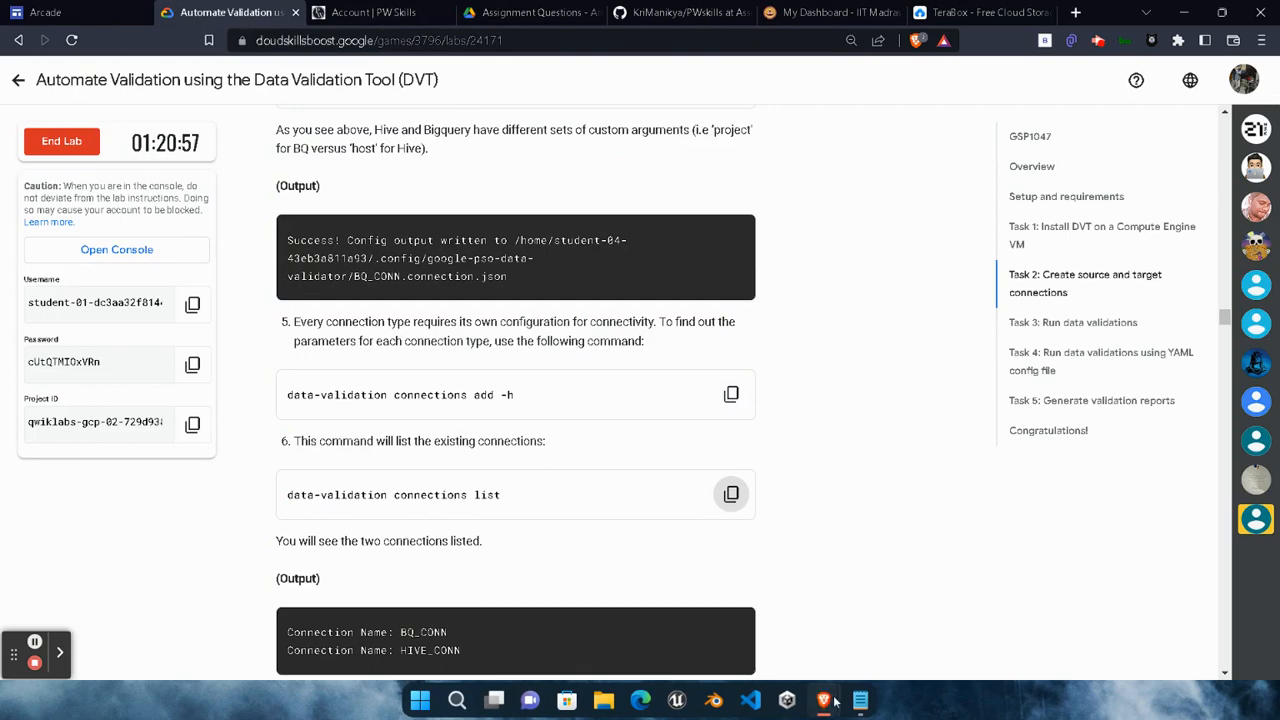
{"action": "mouse_move", "coordinate": [823, 700]}
{"action": "left_click", "coordinate": [1095, 615]}
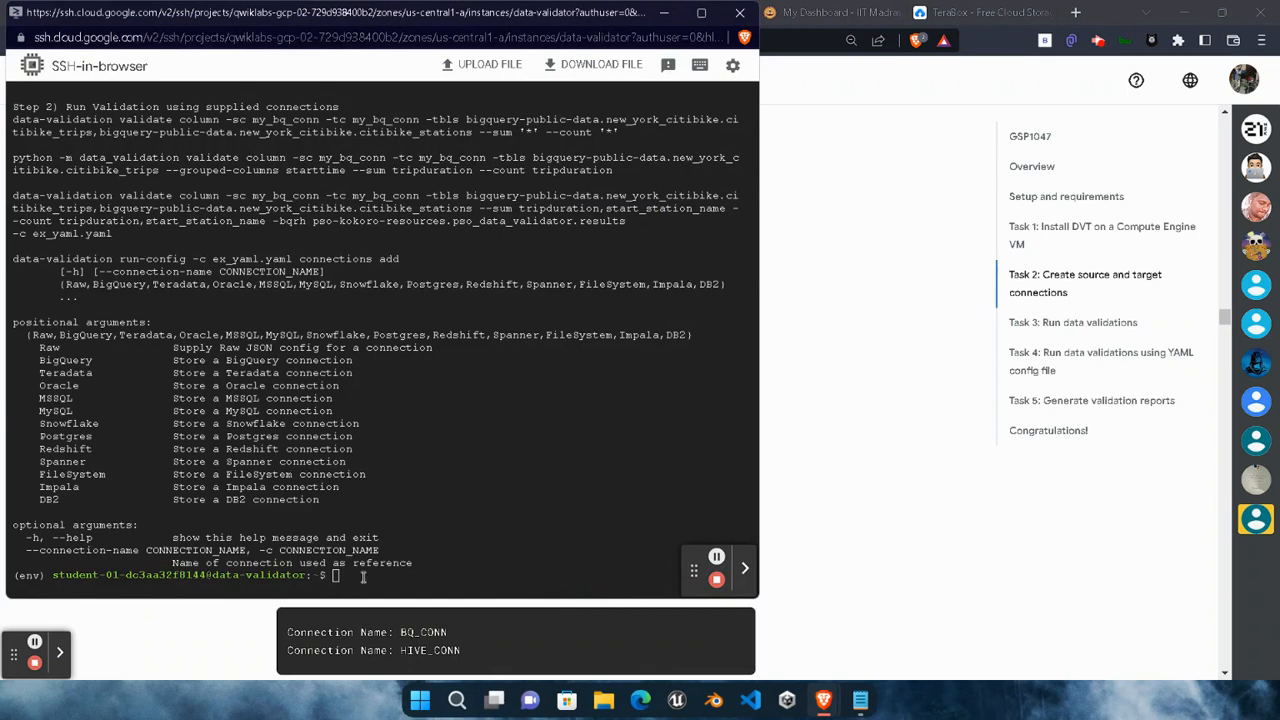
{"action": "key", "text": "ctrl+v"}
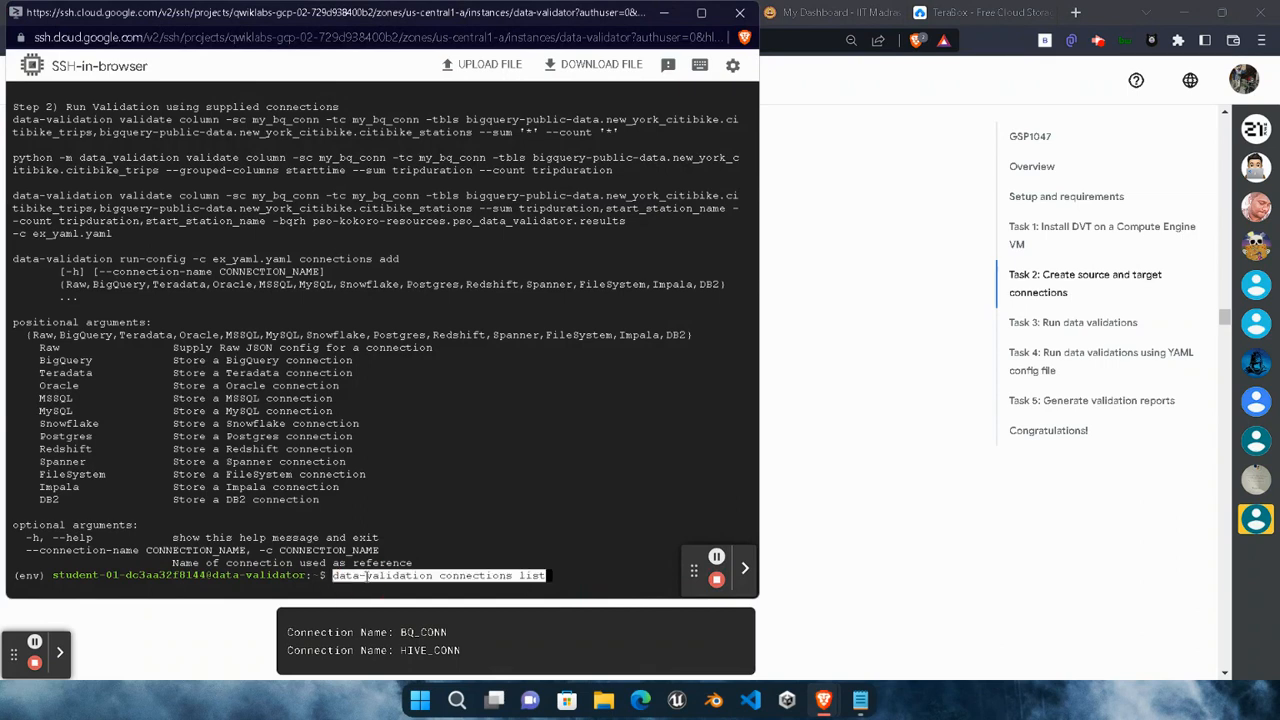
{"action": "key", "text": "Return"}
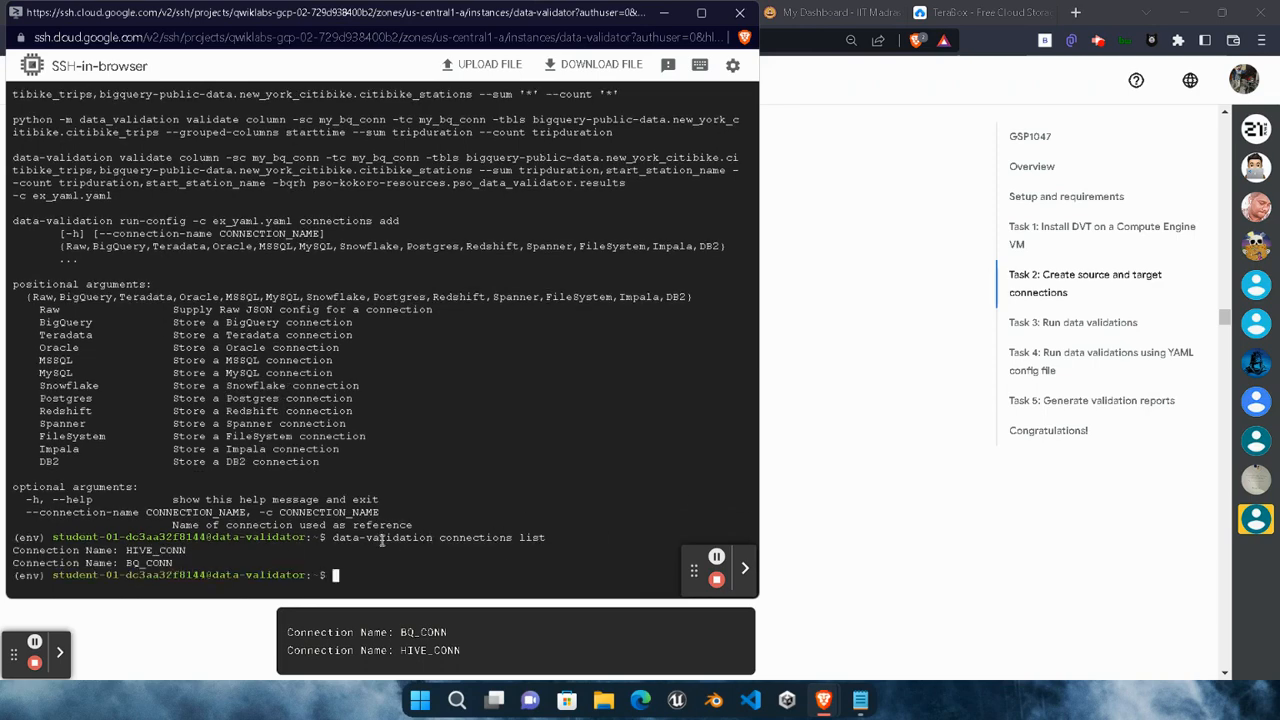
Check the lab progress for the "Create source and target connections" objective
{"action": "left_click", "coordinate": [780, 501]}
{"action": "scroll", "coordinate": [586, 537], "scroll_direction": "down", "scroll_amount": 4}
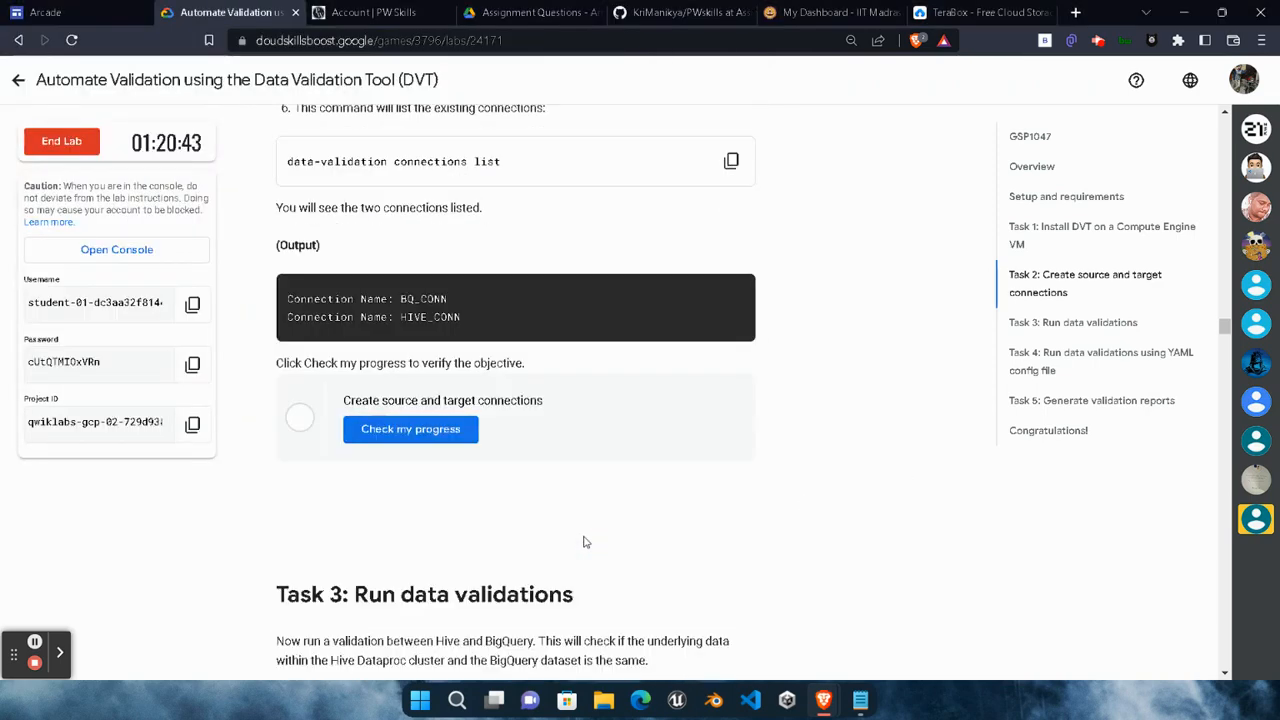
{"action": "left_click", "coordinate": [395, 432]}
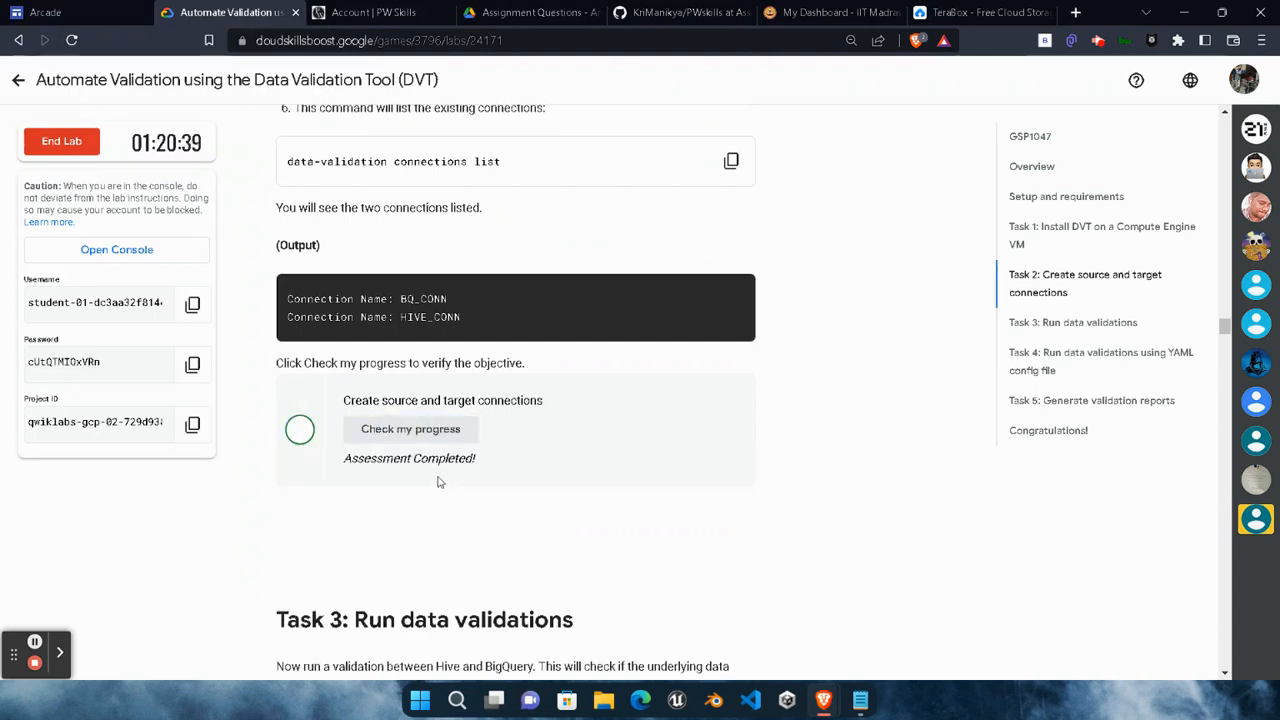
{"action": "left_click_drag", "start_coordinate": [340, 465], "coordinate": [535, 467]}
{"action": "left_click", "coordinate": [518, 514]}
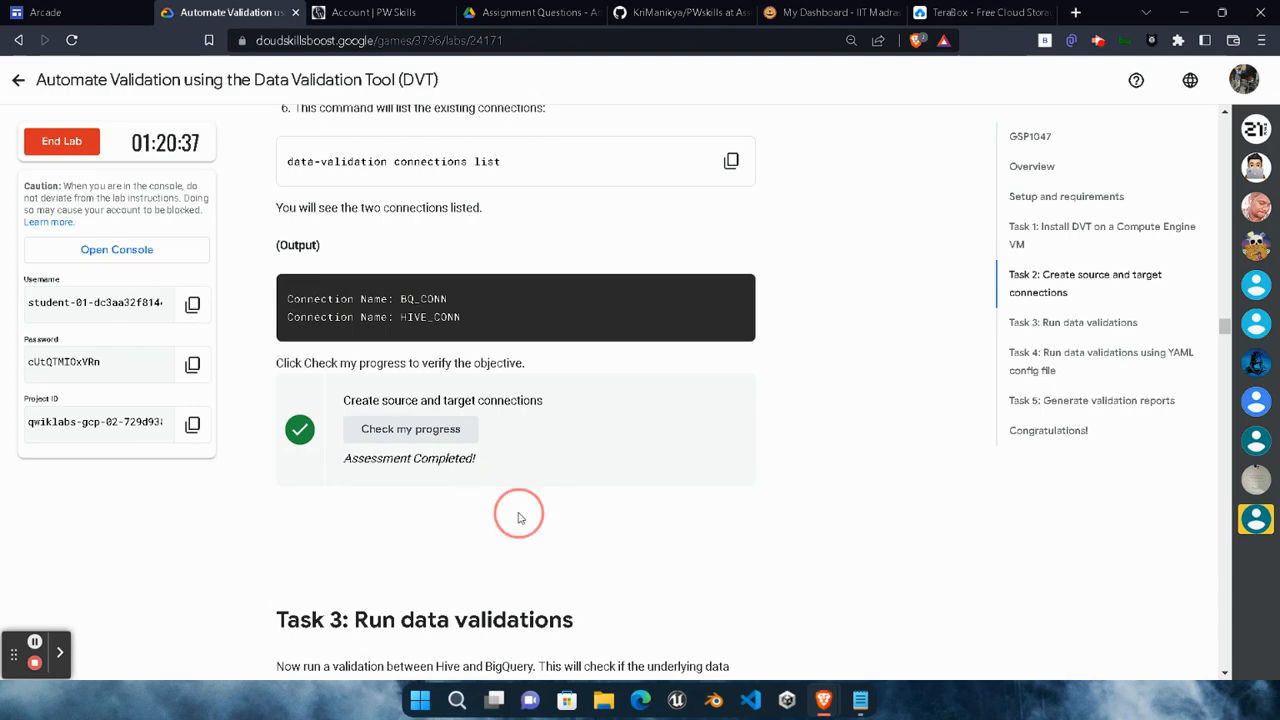
Read the Task 3 data verification instructions and open an SSH session to hive-cluster-m from VM instances
{"action": "scroll", "coordinate": [636, 495], "scroll_direction": "down", "scroll_amount": 5}
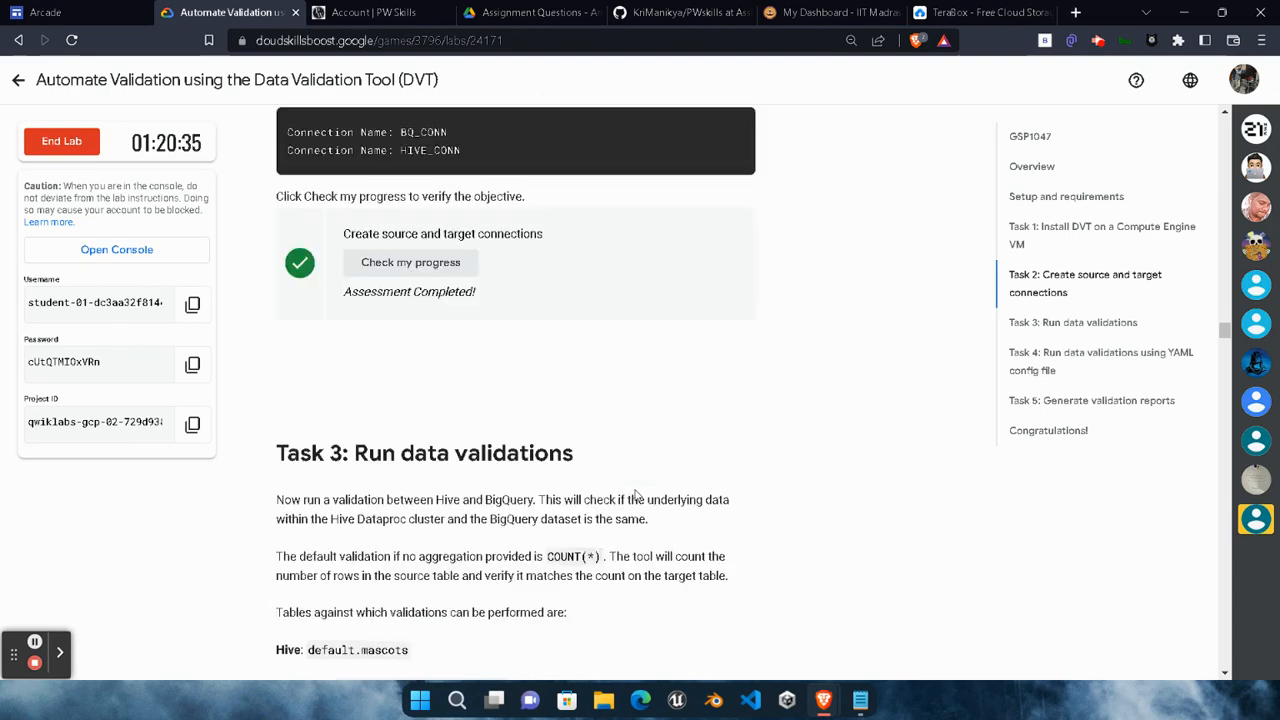
{"action": "scroll", "coordinate": [636, 495], "scroll_direction": "down", "scroll_amount": 2}
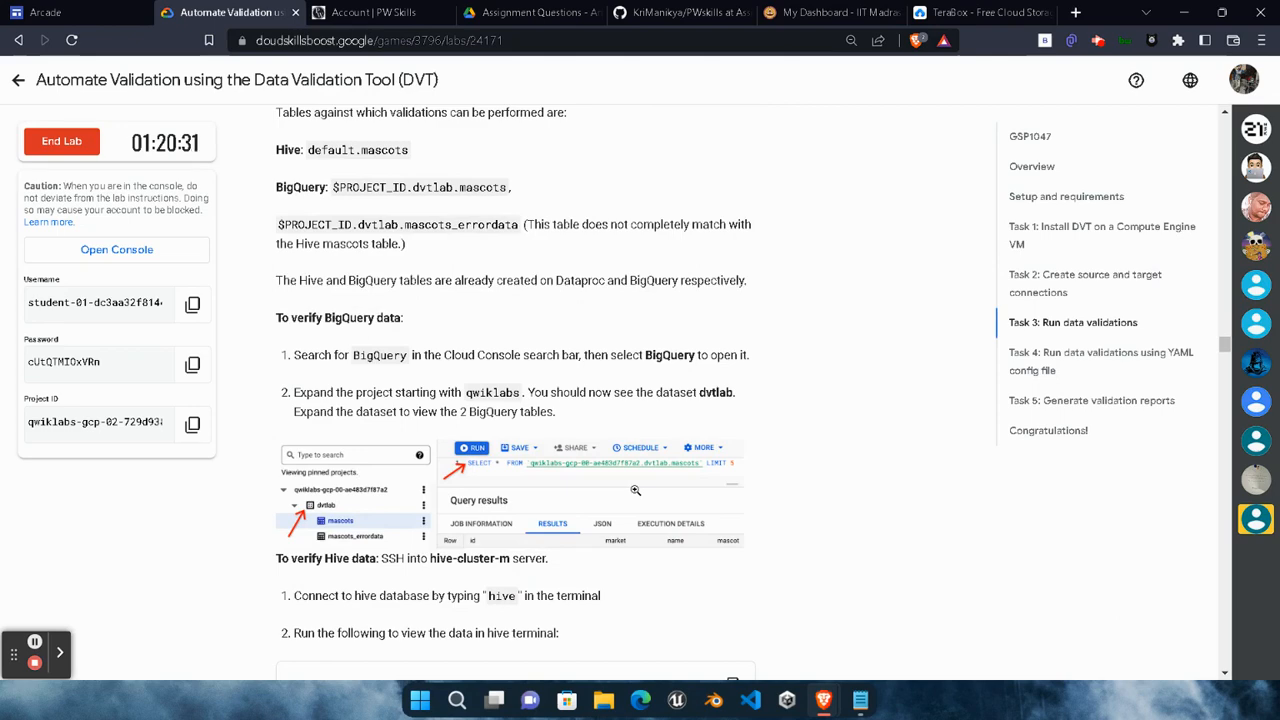
{"action": "scroll", "coordinate": [635, 490], "scroll_direction": "up", "scroll_amount": 2}
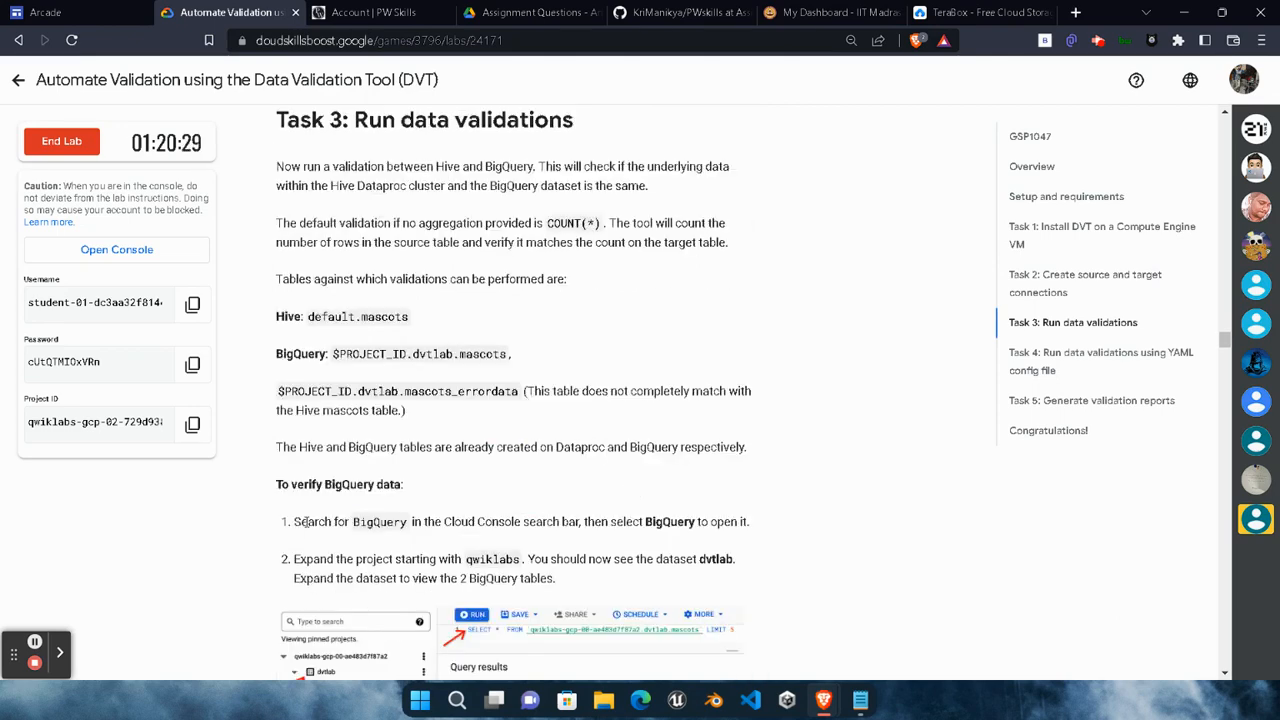
{"action": "scroll", "coordinate": [305, 521], "scroll_direction": "down", "scroll_amount": 7}
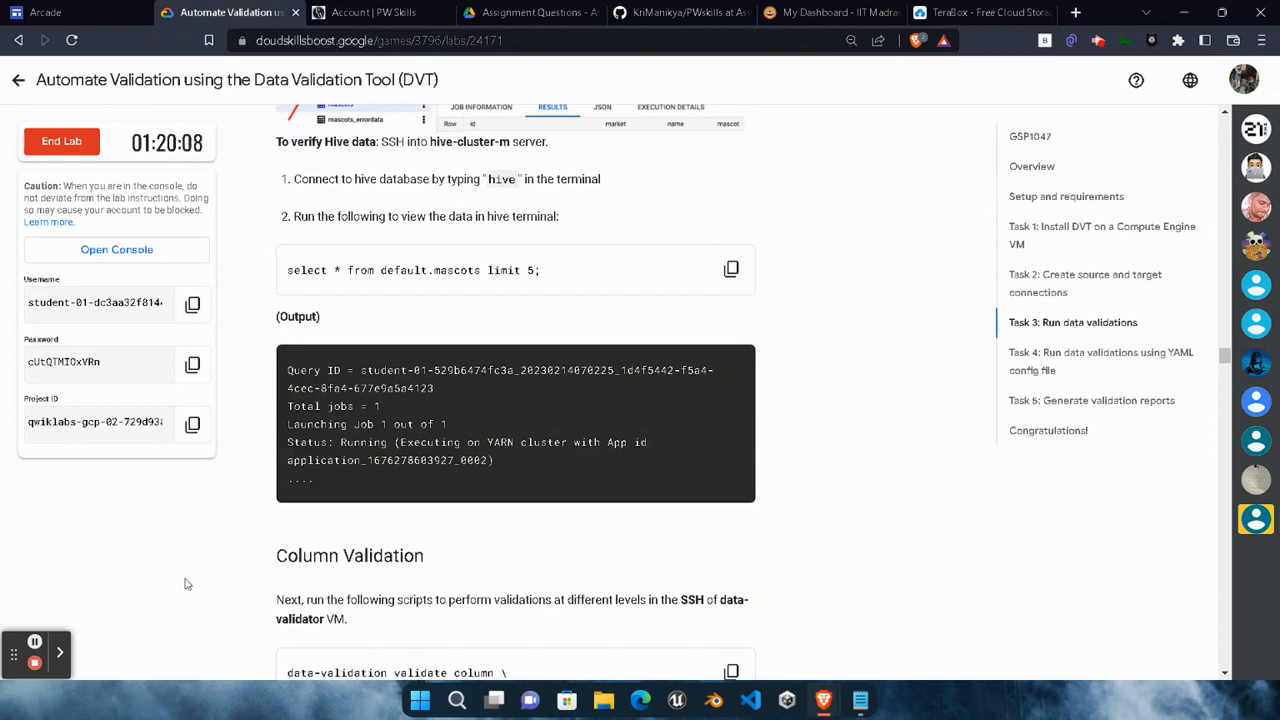
{"action": "left_click_drag", "start_coordinate": [487, 180], "coordinate": [541, 180]}
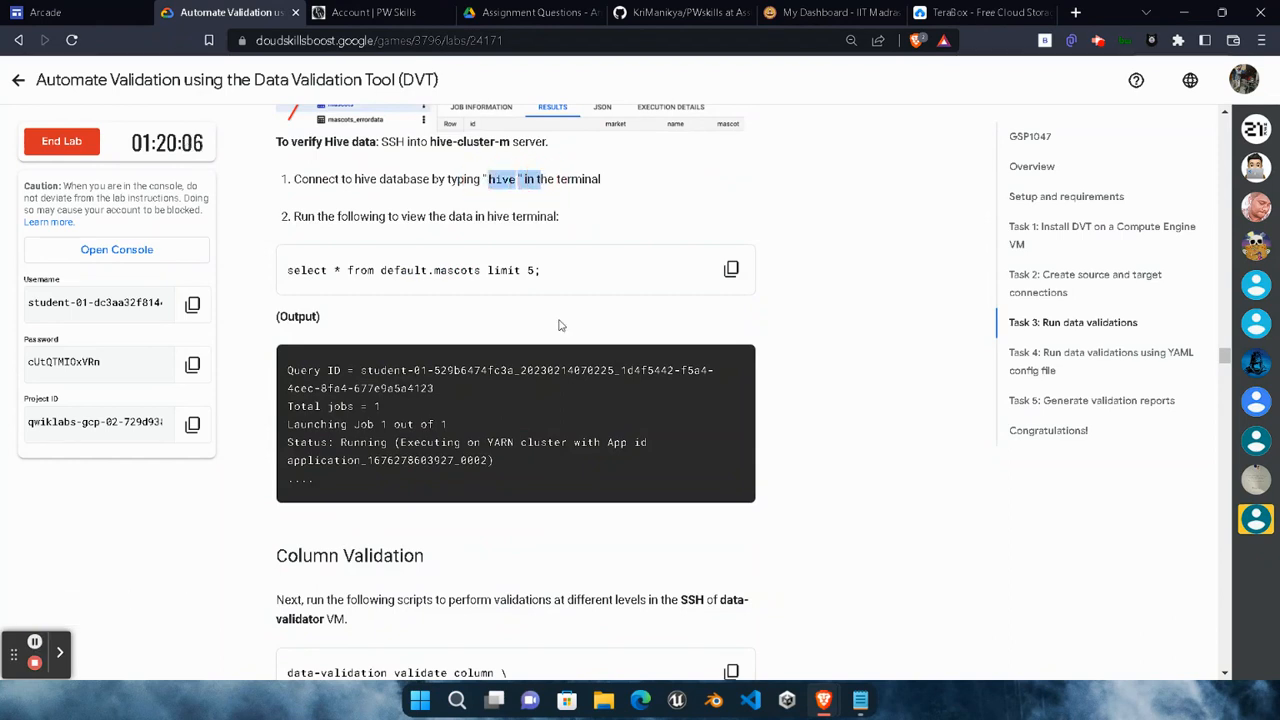
{"action": "left_click", "coordinate": [636, 210]}
{"action": "mouse_move", "coordinate": [824, 700]}
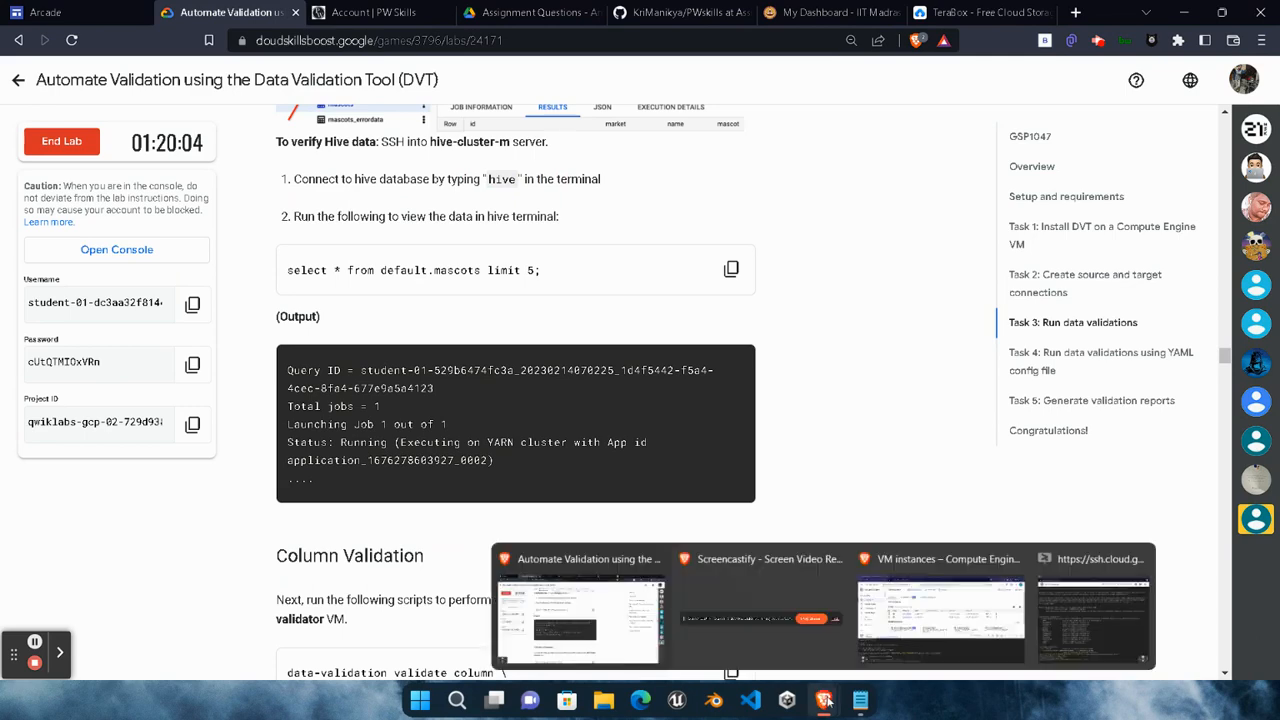
{"action": "left_click", "coordinate": [940, 615]}
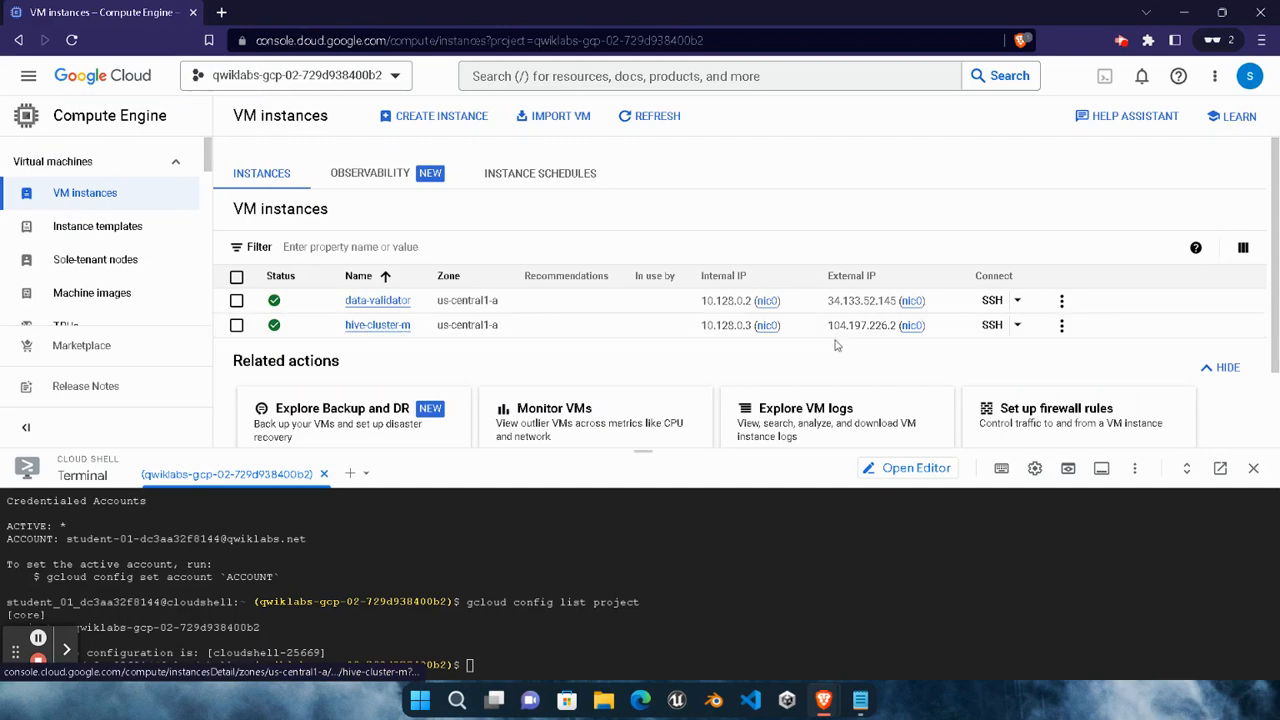
{"action": "left_click", "coordinate": [994, 328]}
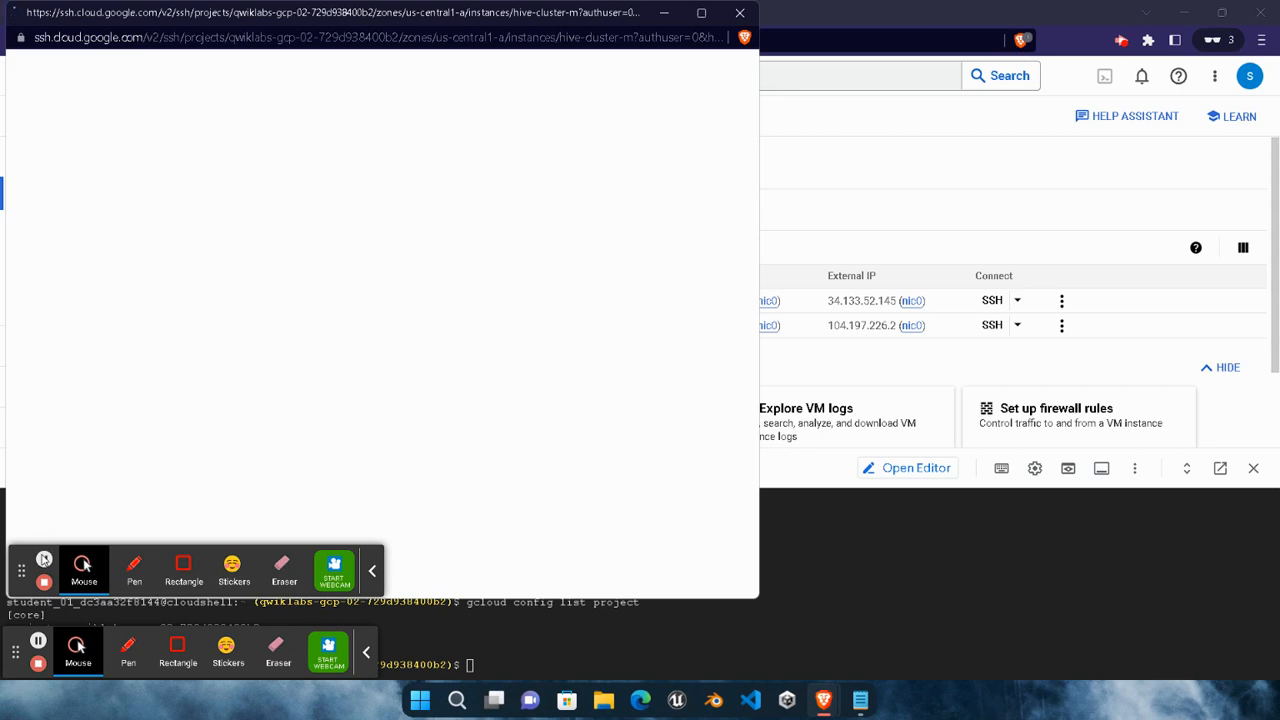
{"action": "left_click", "coordinate": [183, 456]}
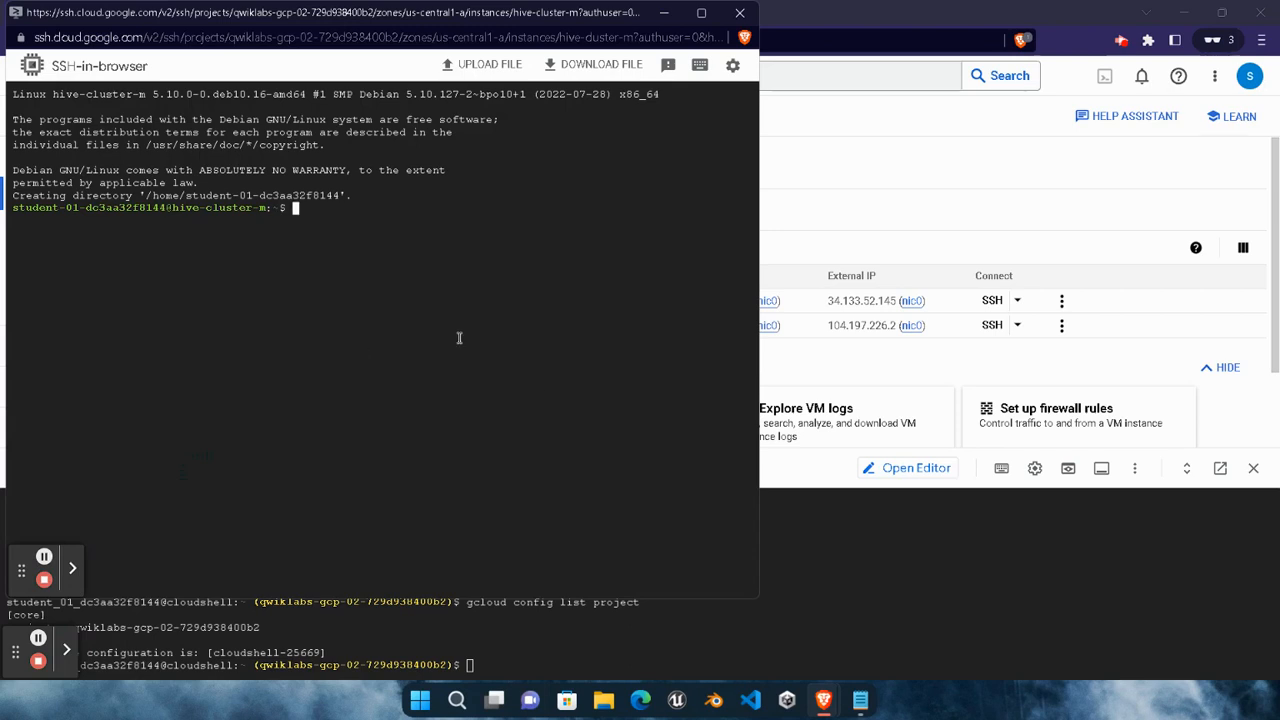
Recheck the lab's Hive connection instructions and run "hive" in the hive-cluster-m SSH terminal
{"action": "left_click", "coordinate": [825, 535]}
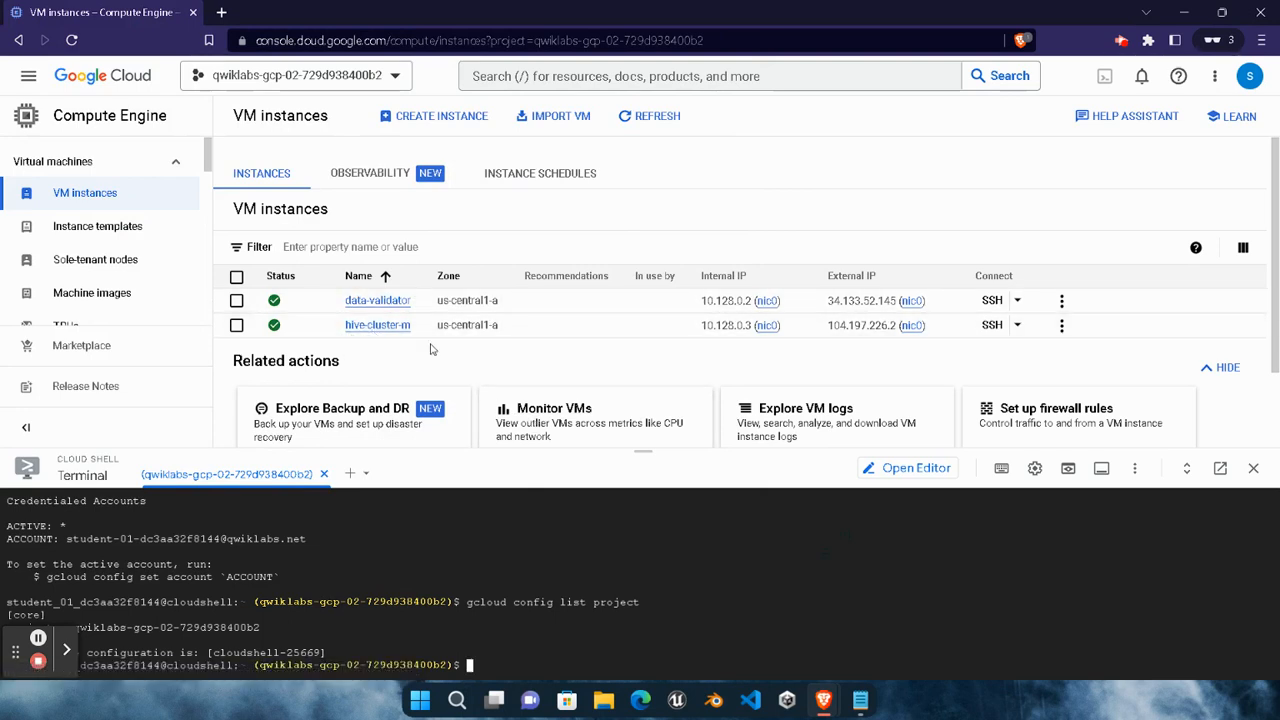
{"action": "mouse_move", "coordinate": [823, 700]}
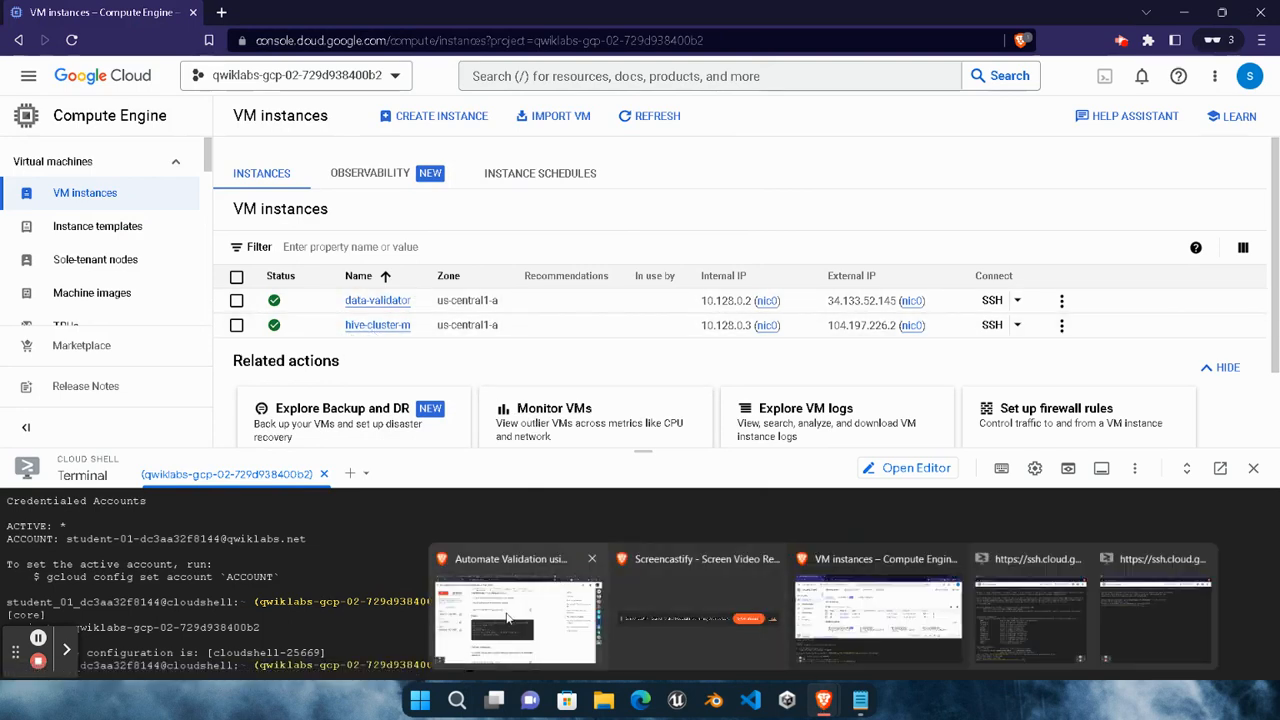
{"action": "left_click", "coordinate": [477, 581]}
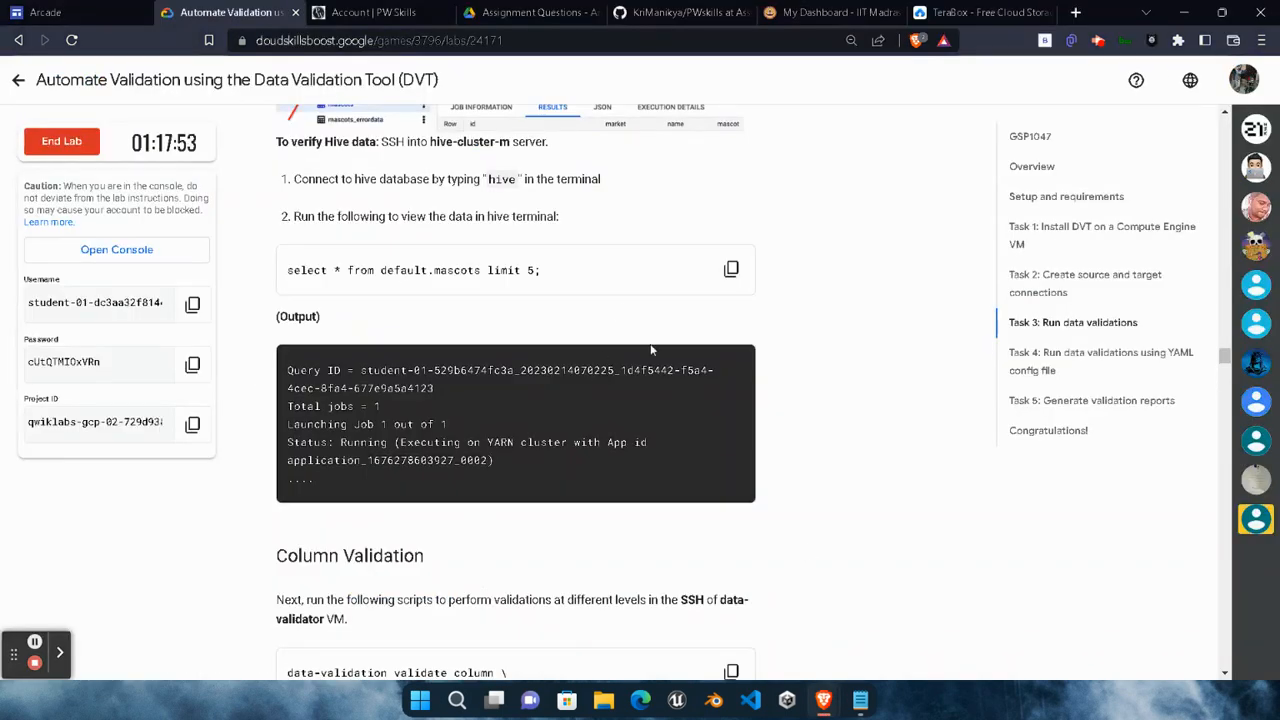
{"action": "mouse_move", "coordinate": [824, 699]}
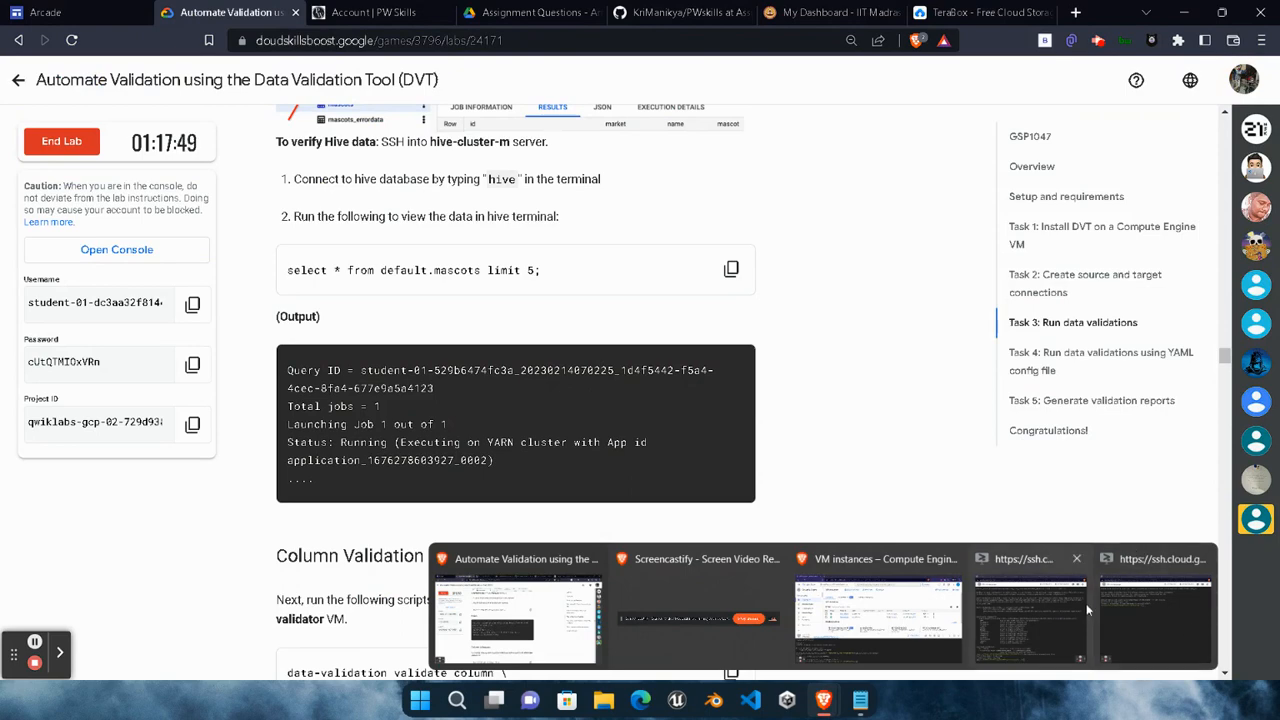
{"action": "left_click", "coordinate": [1163, 618]}
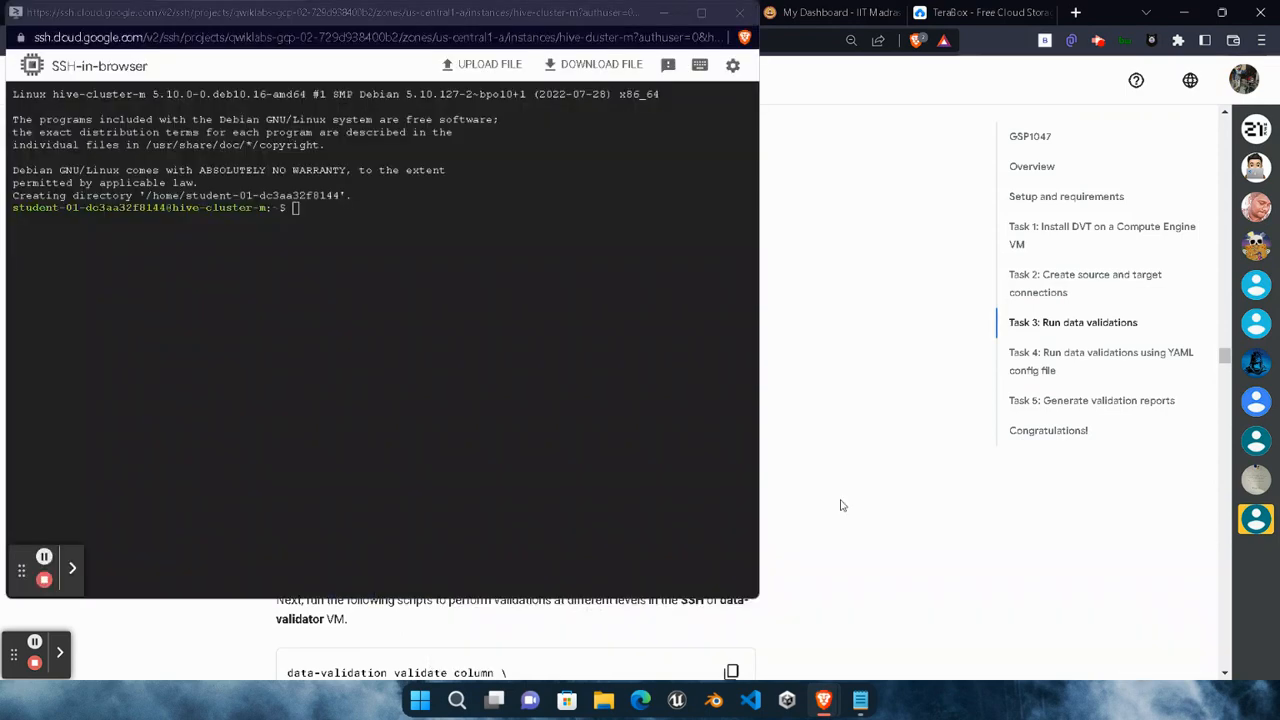
{"action": "left_click", "coordinate": [408, 294]}
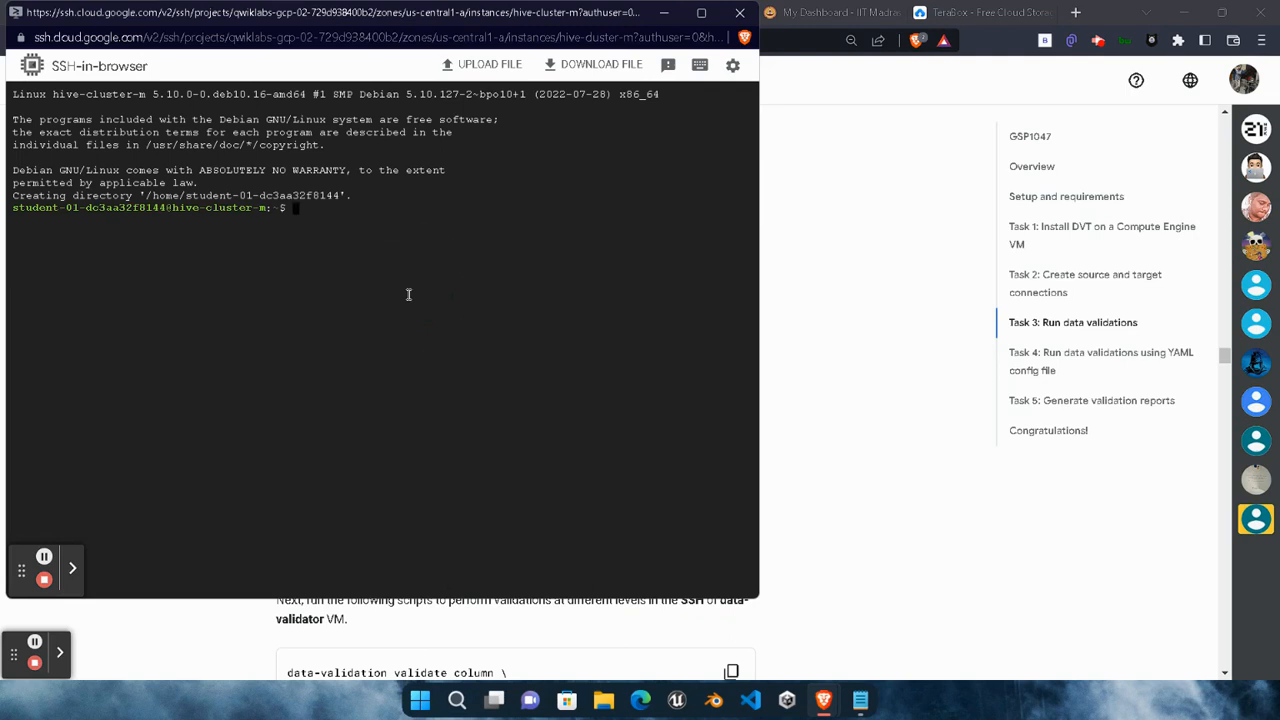
{"action": "type", "text": "hive"}
{"action": "key", "text": "Return"}
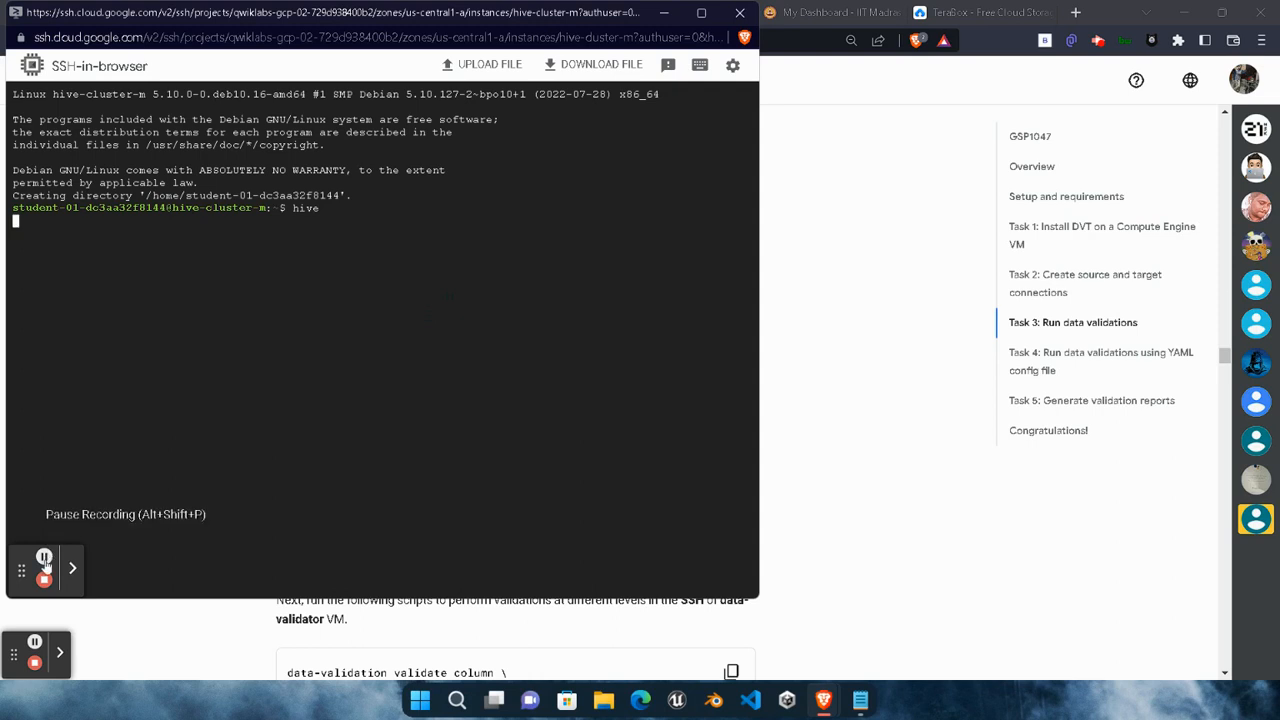
Copy the "select * from default.mascots limit 5;" query from the lab's Hive data verification instructions
{"action": "double_click", "coordinate": [17, 271]}
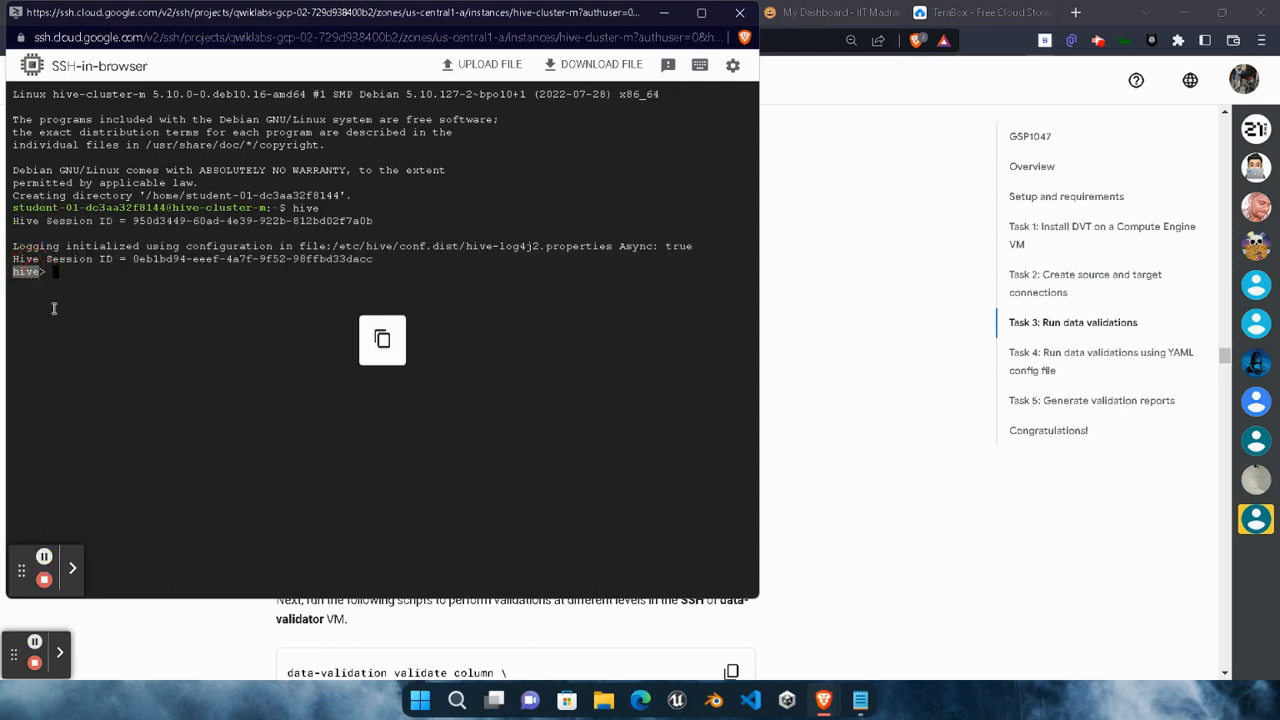
{"action": "left_click", "coordinate": [56, 312]}
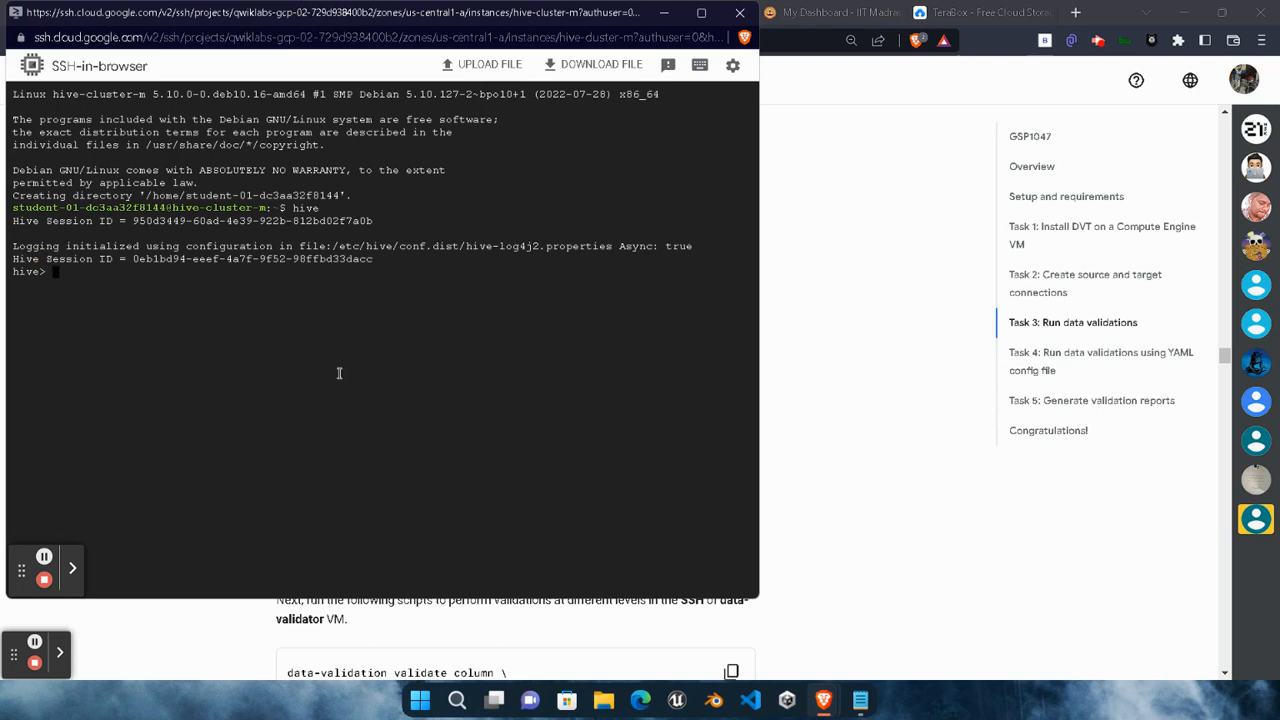
{"action": "left_click", "coordinate": [860, 480]}
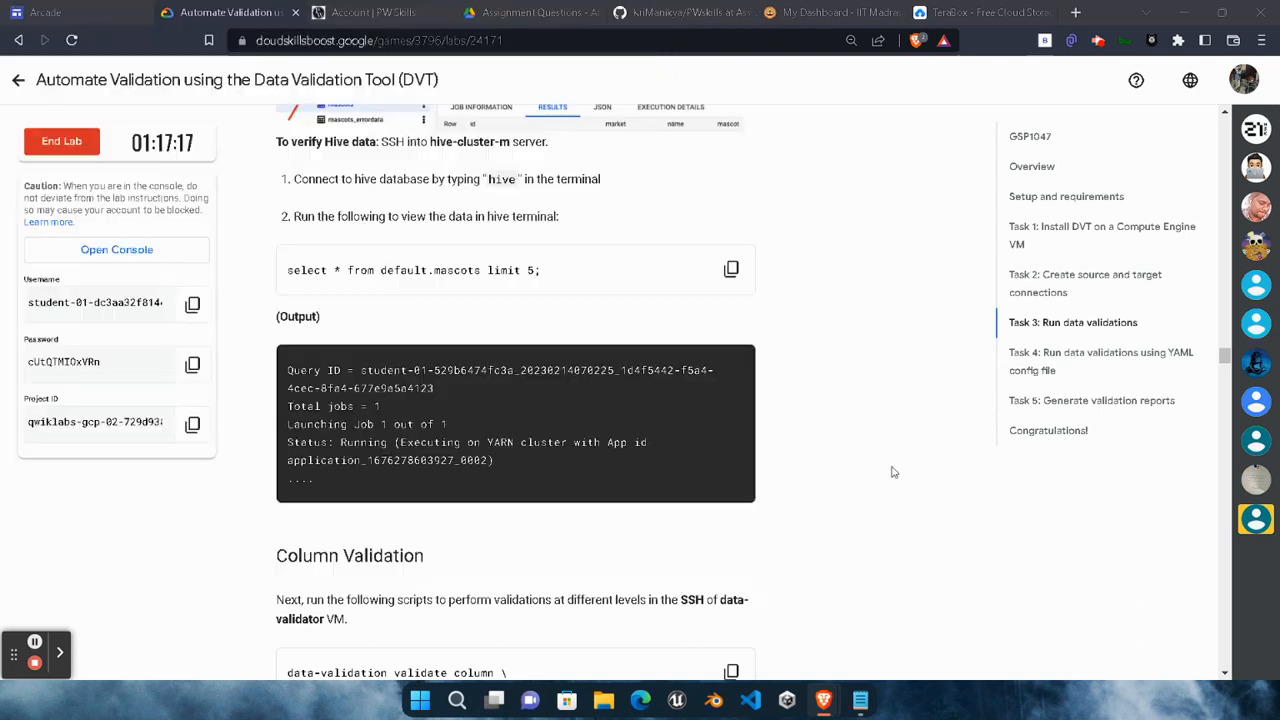
{"action": "left_click", "coordinate": [730, 269]}
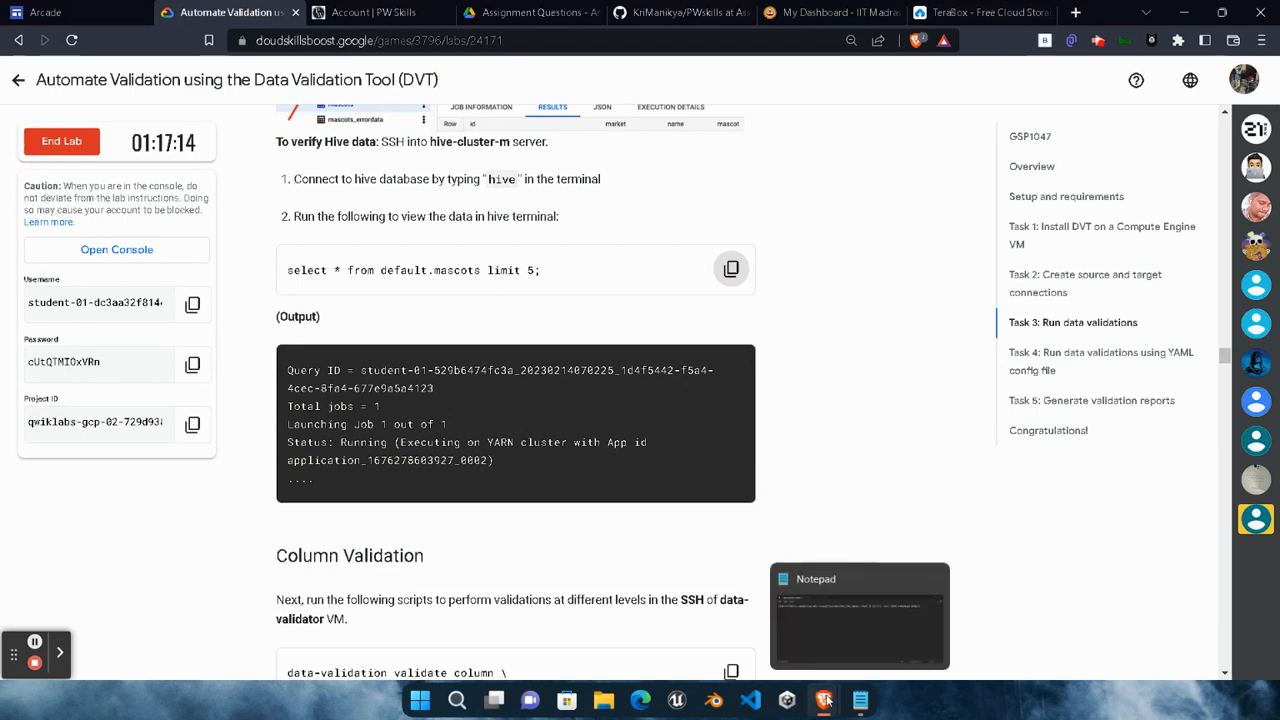
{"action": "mouse_move", "coordinate": [823, 700]}
{"action": "left_click", "coordinate": [1138, 624]}
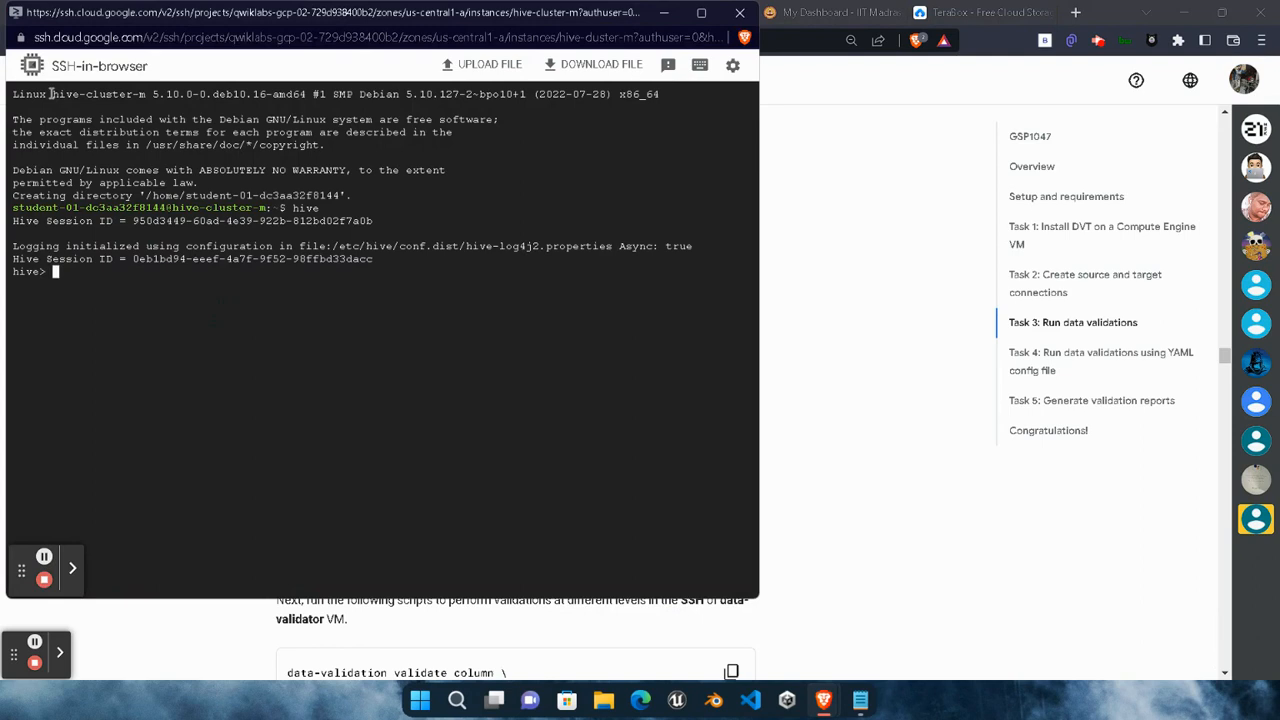
{"action": "left_click_drag", "start_coordinate": [50, 94], "coordinate": [150, 94]}
{"action": "left_click", "coordinate": [109, 297]}
{"action": "left_click", "coordinate": [812, 344]}
{"action": "left_click", "coordinate": [731, 268]}
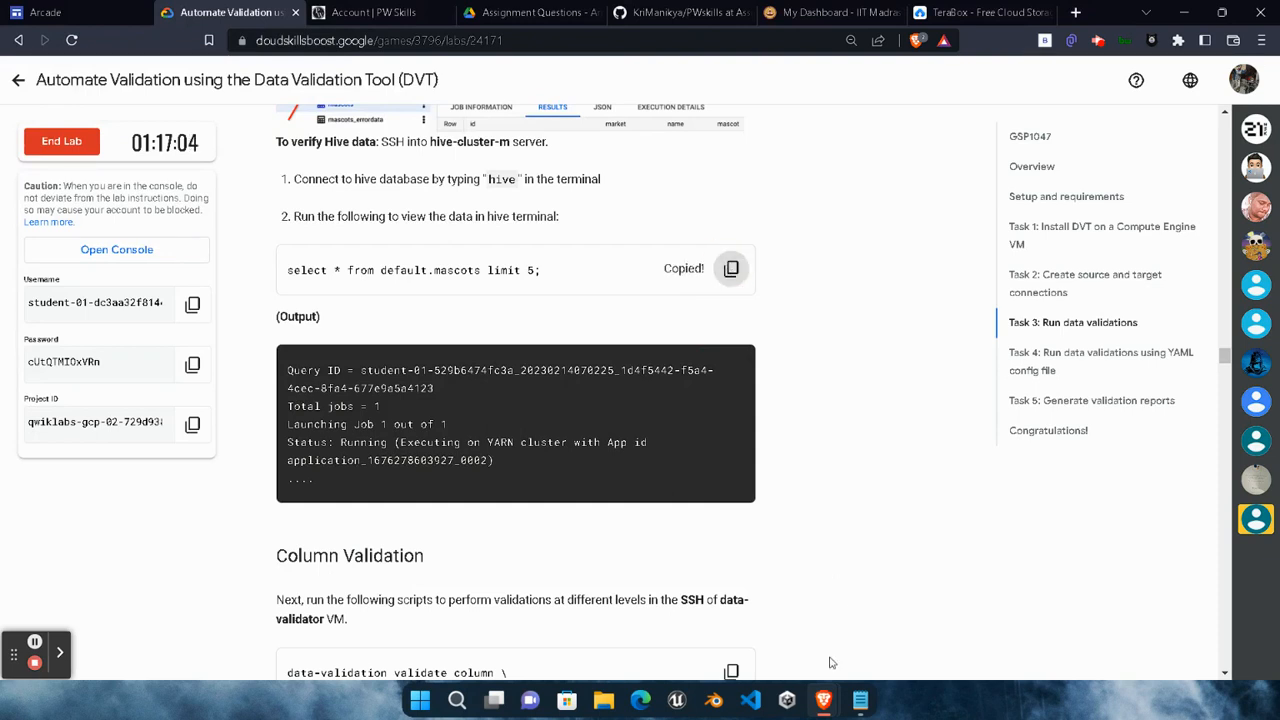
Run "select * from default.mascots limit 5;" at the hive prompt in the hive-cluster-m SSH terminal
{"action": "mouse_move", "coordinate": [823, 698]}
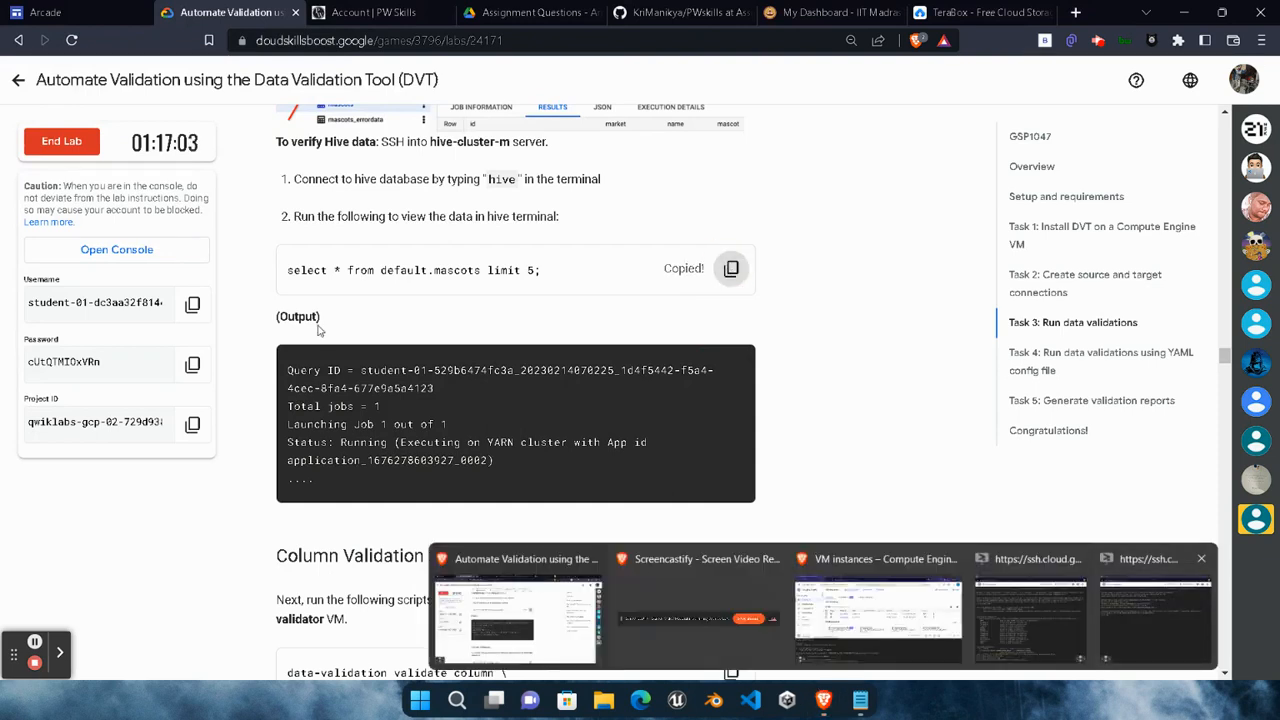
{"action": "left_click", "coordinate": [829, 696]}
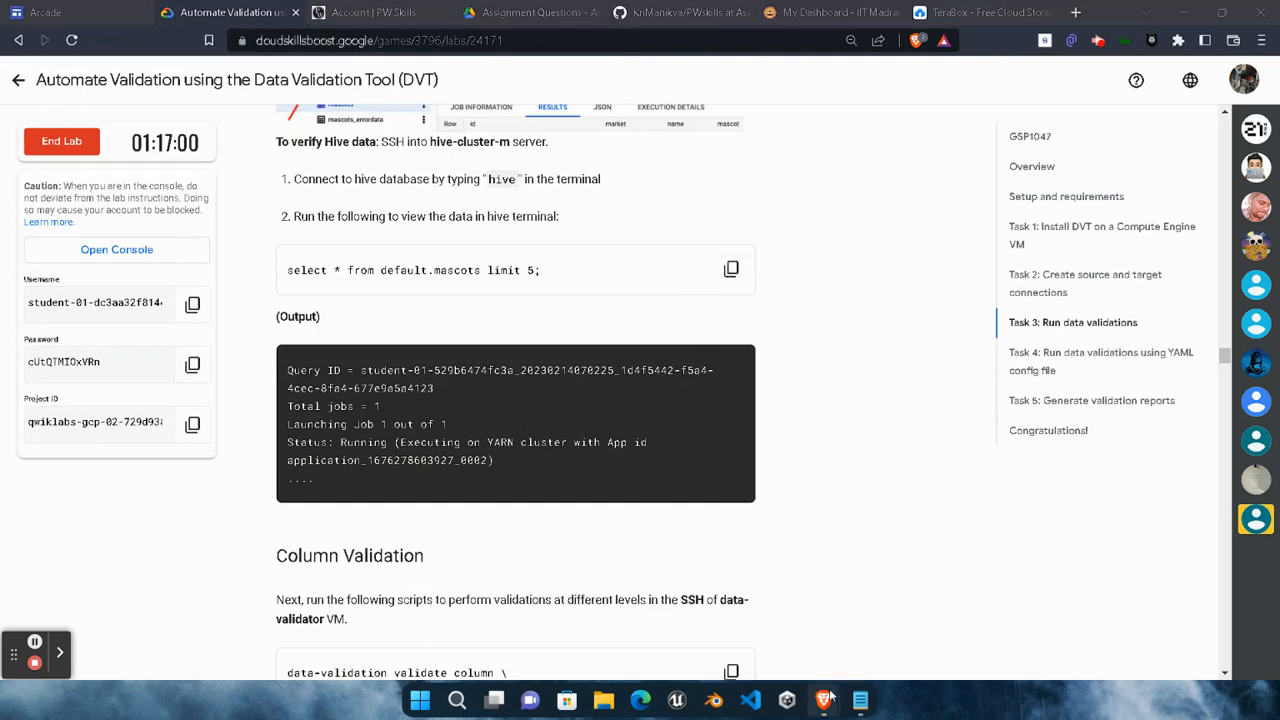
{"action": "left_click", "coordinate": [1142, 630]}
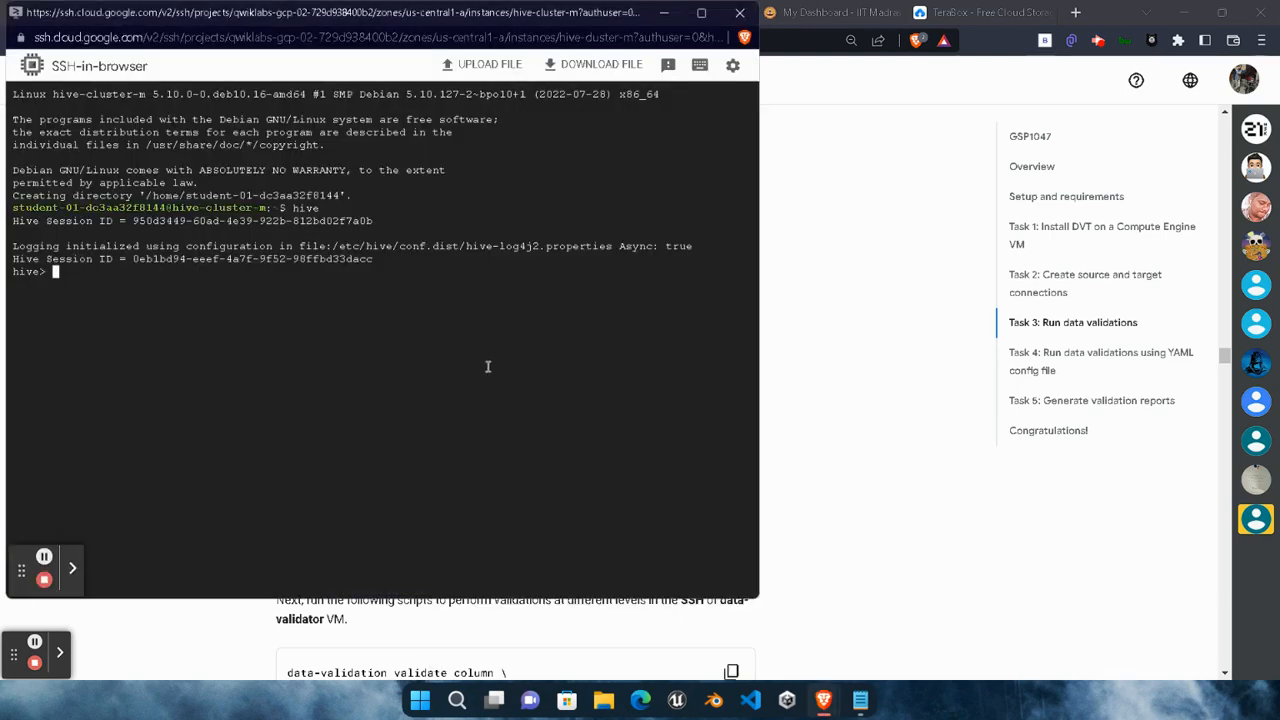
{"action": "key", "text": "ctrl+v"}
{"action": "key", "text": "Return"}
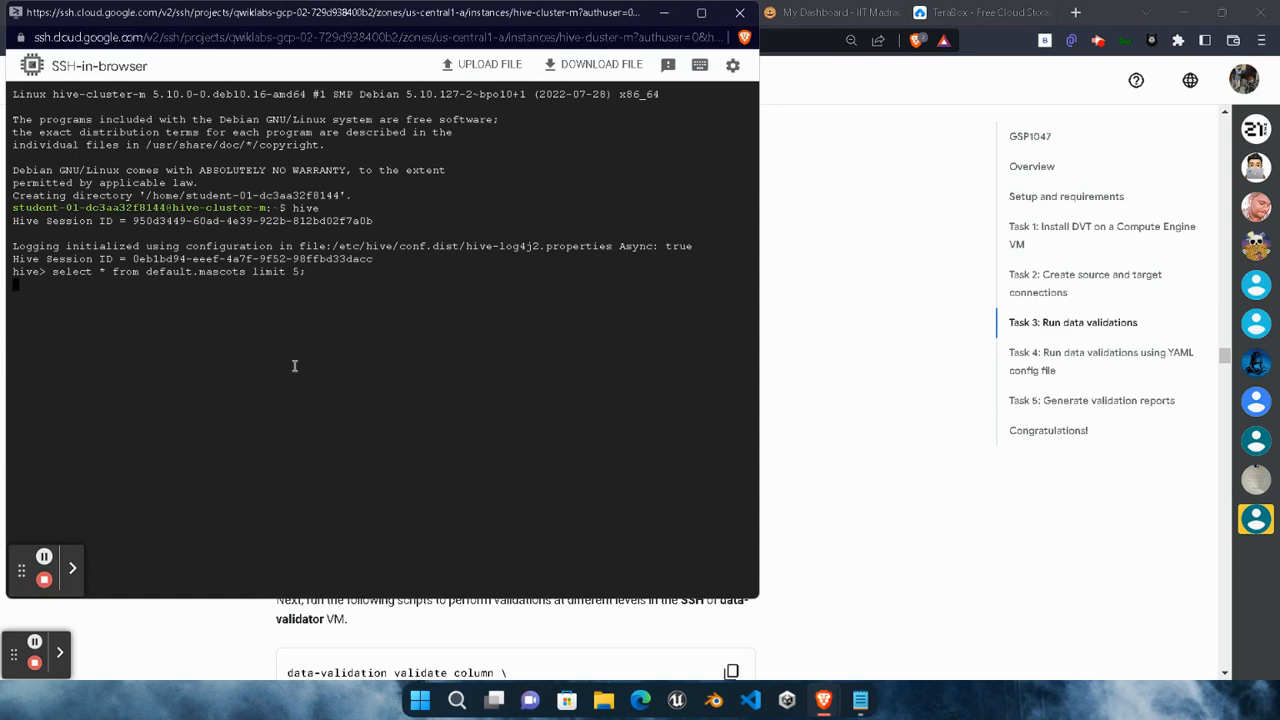
Read the lab's Column Validation instructions and check the mascots query output in the hive-cluster-m SSH terminal
{"action": "left_click", "coordinate": [846, 395]}
{"action": "scroll", "coordinate": [648, 422], "scroll_direction": "down", "scroll_amount": 3}
{"action": "scroll", "coordinate": [648, 422], "scroll_direction": "up", "scroll_amount": 2}
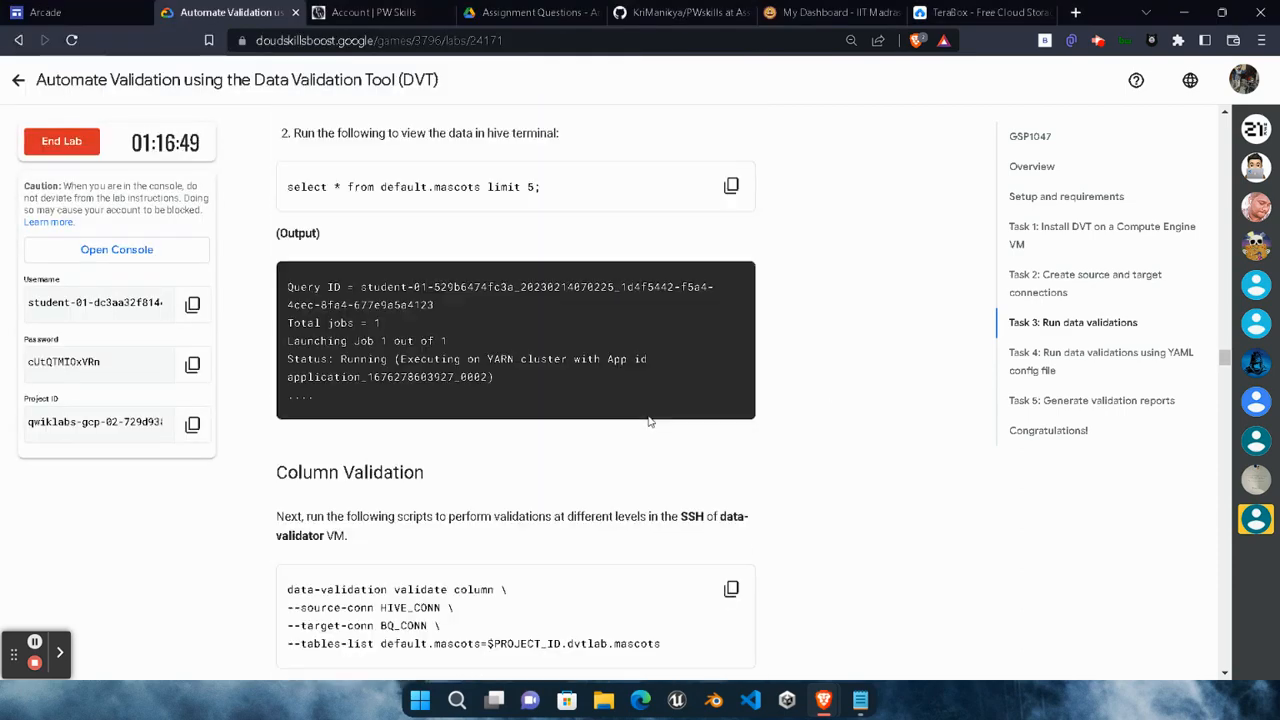
{"action": "scroll", "coordinate": [648, 422], "scroll_direction": "down", "scroll_amount": 2}
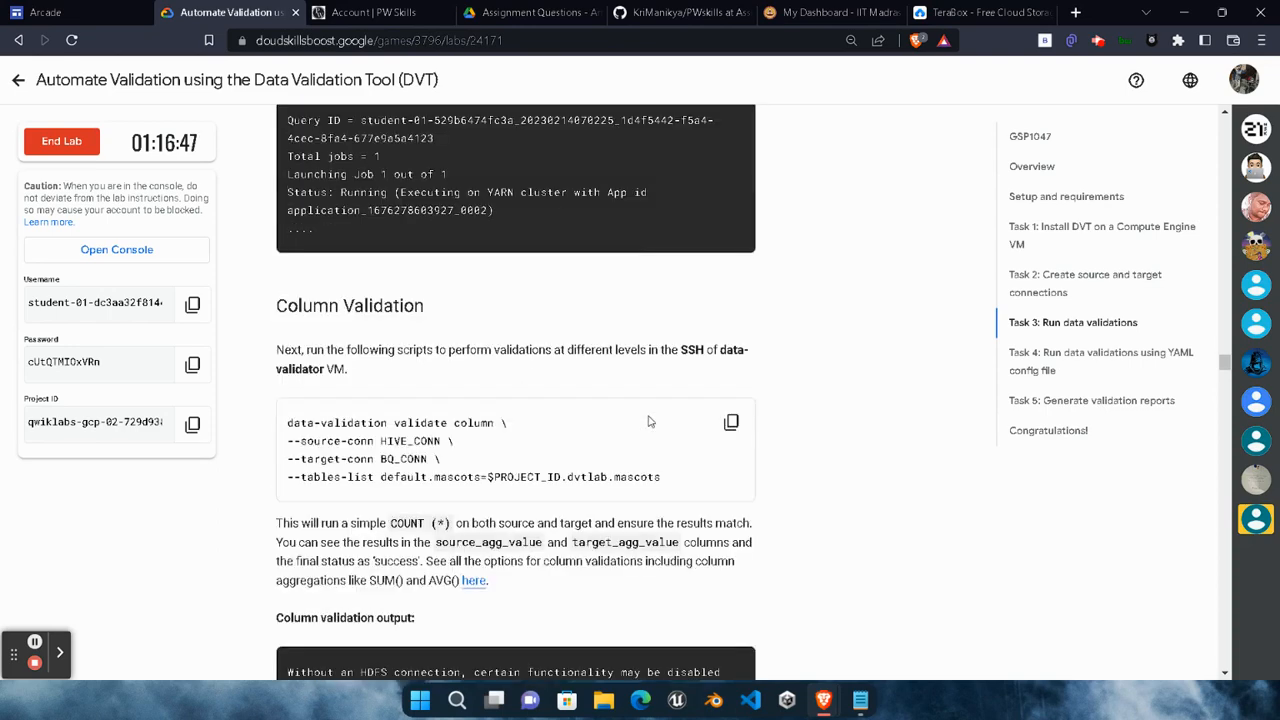
{"action": "scroll", "coordinate": [648, 422], "scroll_direction": "down", "scroll_amount": 1}
{"action": "left_click_drag", "start_coordinate": [289, 343], "coordinate": [660, 396]}
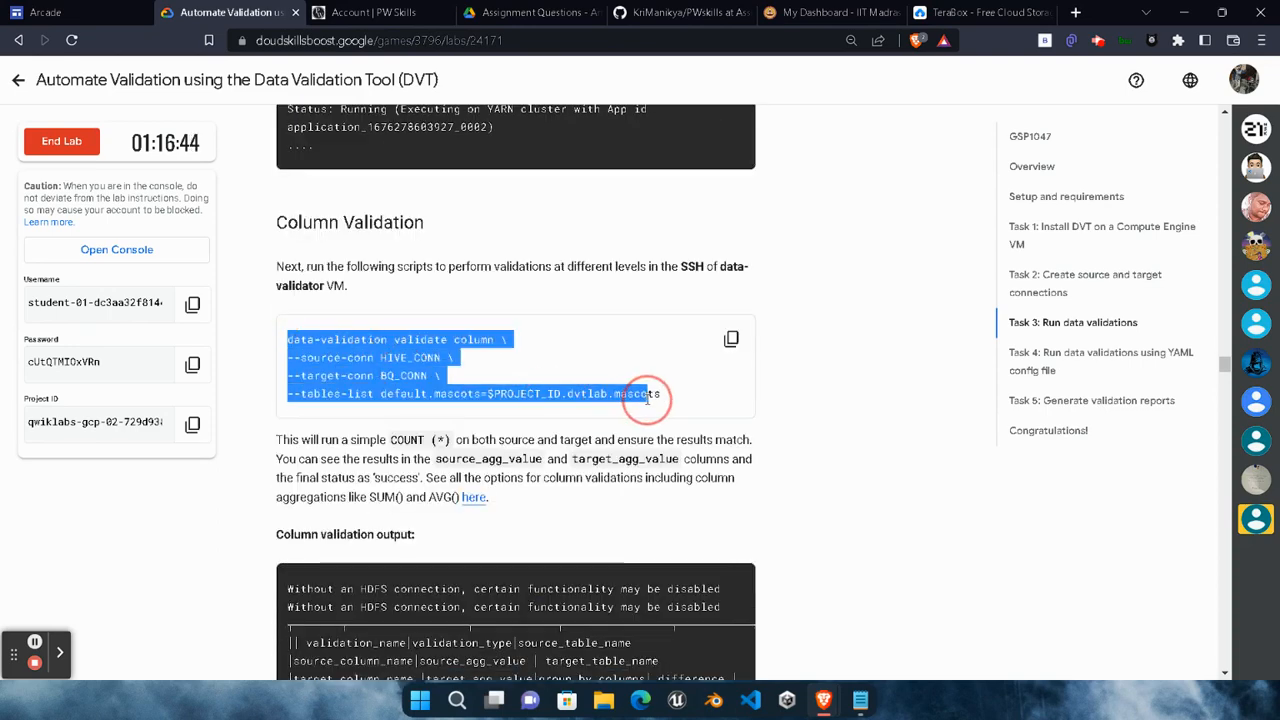
{"action": "left_click", "coordinate": [886, 440]}
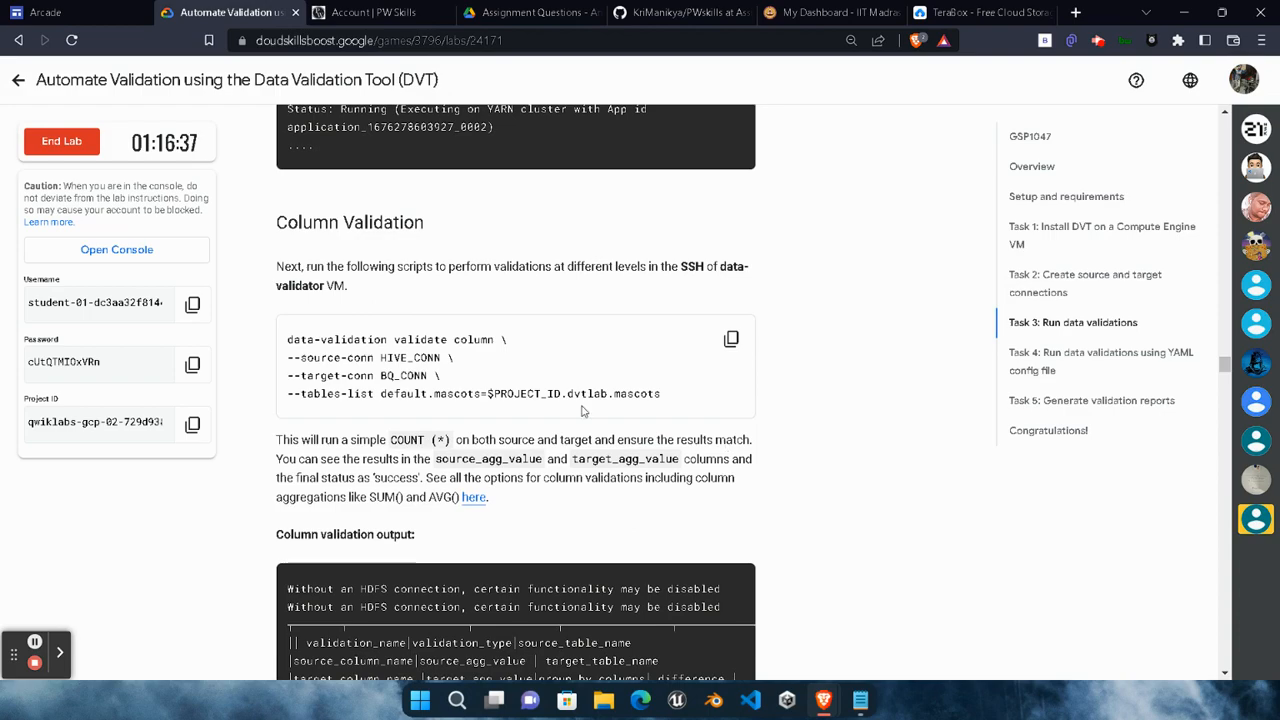
{"action": "scroll", "coordinate": [581, 404], "scroll_direction": "down", "scroll_amount": 4}
{"action": "scroll", "coordinate": [581, 404], "scroll_direction": "down", "scroll_amount": 4}
{"action": "scroll", "coordinate": [581, 404], "scroll_direction": "up", "scroll_amount": 8}
{"action": "left_click_drag", "start_coordinate": [290, 340], "coordinate": [428, 341]}
{"action": "left_click", "coordinate": [878, 440]}
{"action": "key", "text": "alt+Tab"}
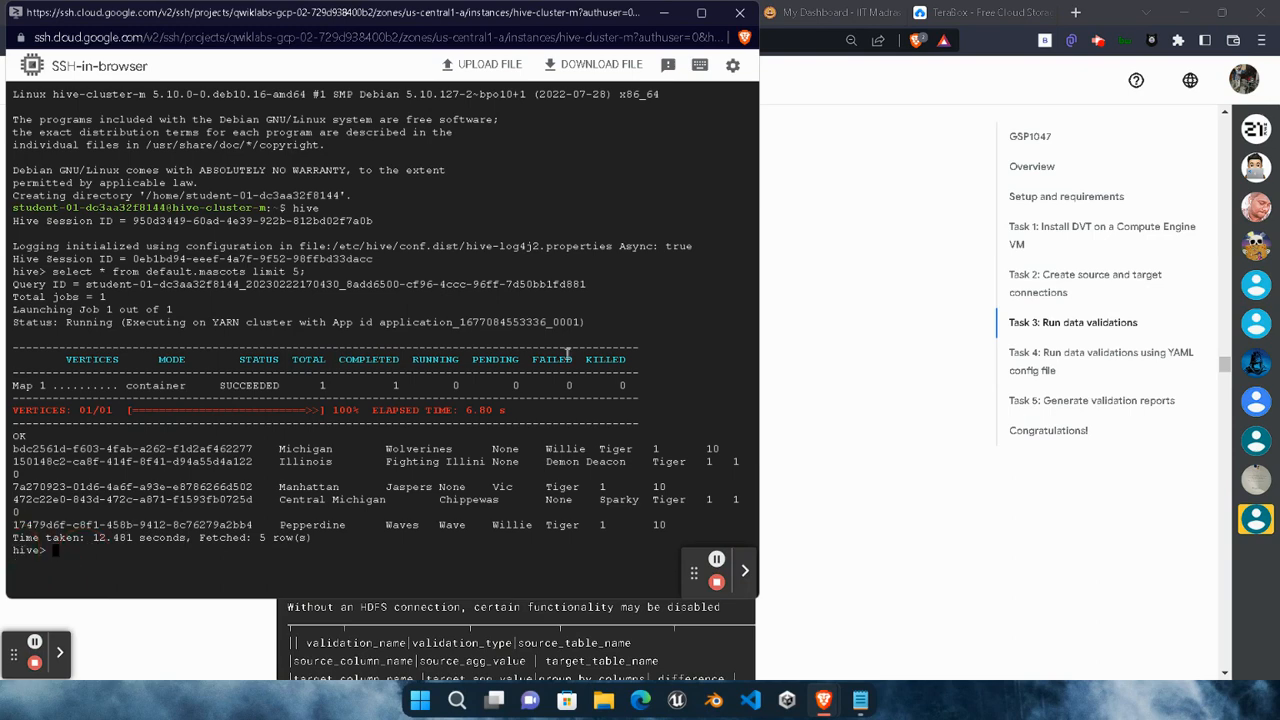
{"action": "left_click", "coordinate": [663, 12]}
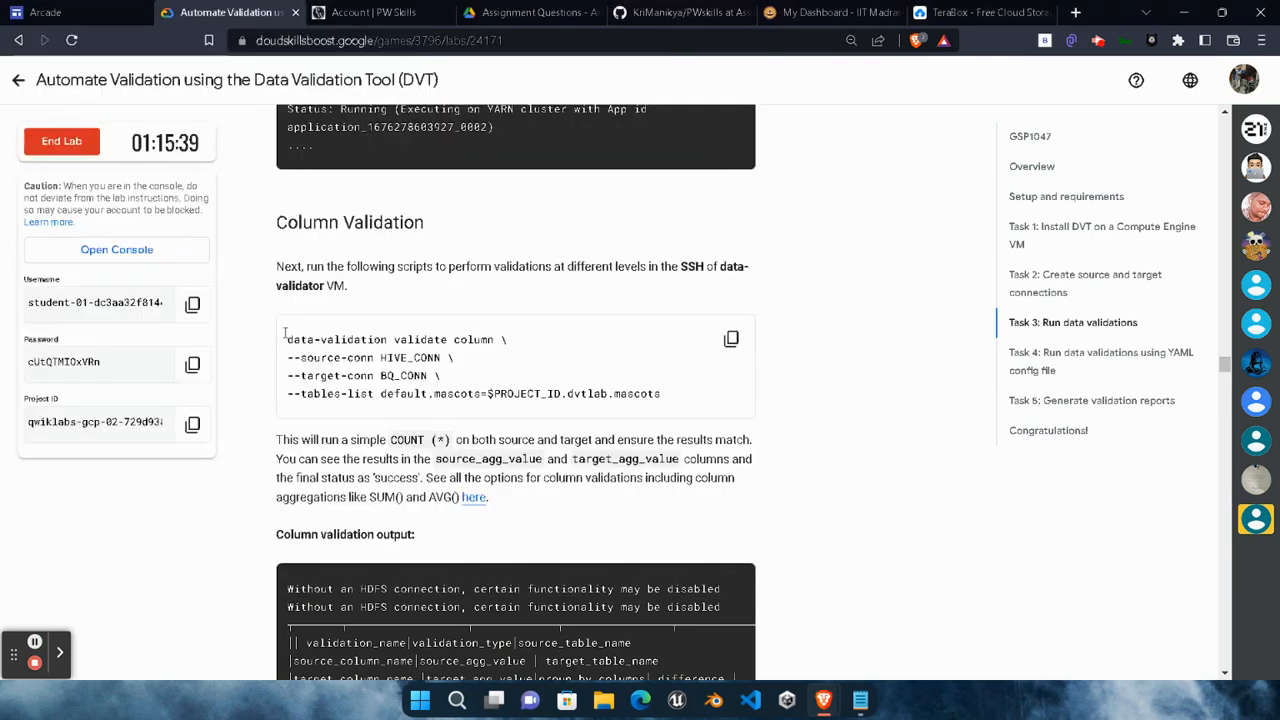
Copy the lab's column validation command comparing default.mascots from HIVE_CONN to BQ_CONN and run it in the data-validator SSH terminal
{"action": "left_click", "coordinate": [732, 340]}
{"action": "mouse_move", "coordinate": [823, 700]}
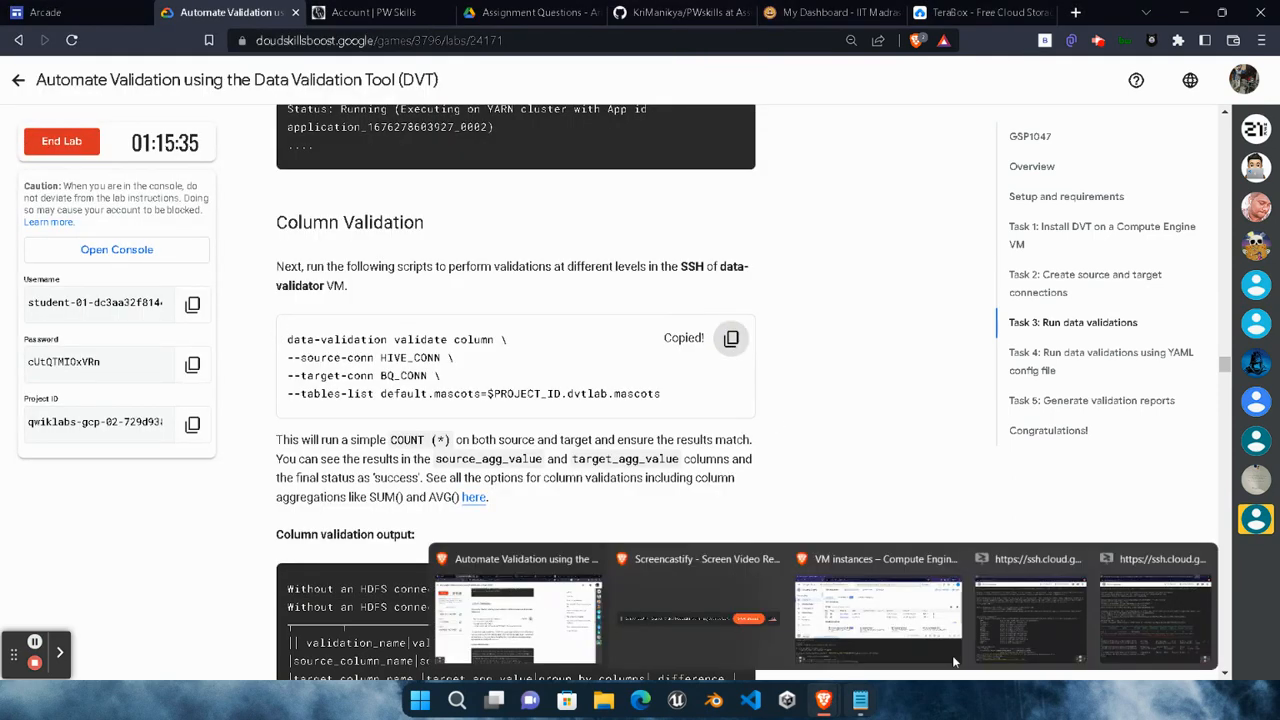
{"action": "left_click", "coordinate": [1015, 624]}
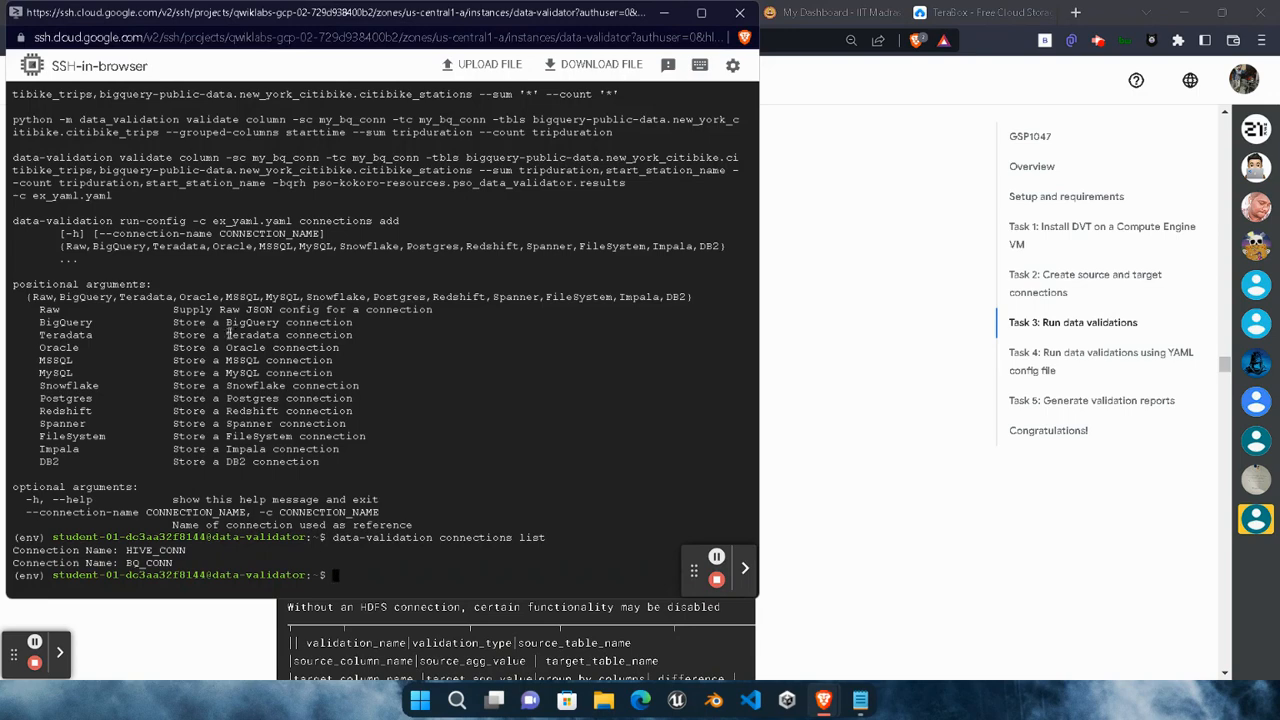
{"action": "left_click_drag", "start_coordinate": [78, 119], "coordinate": [240, 119]}
{"action": "left_click", "coordinate": [897, 465]}
{"action": "left_click", "coordinate": [733, 341]}
{"action": "left_click", "coordinate": [830, 695]}
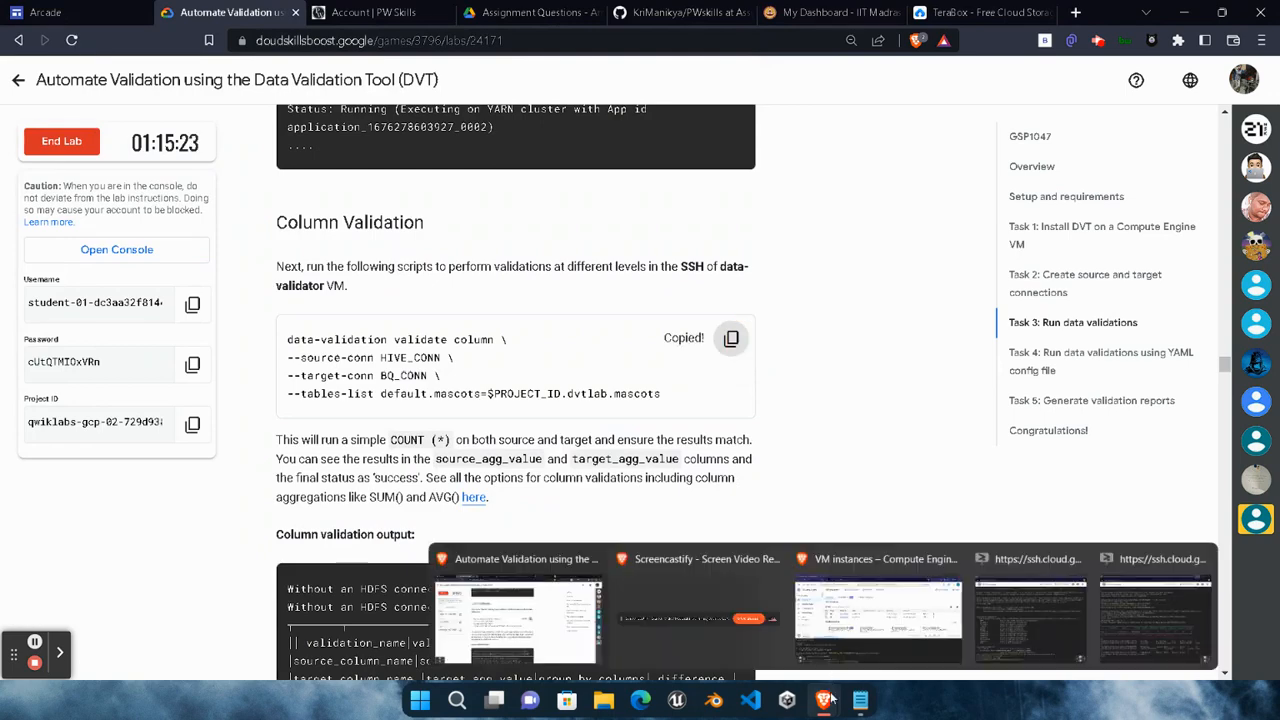
{"action": "left_click", "coordinate": [1028, 615]}
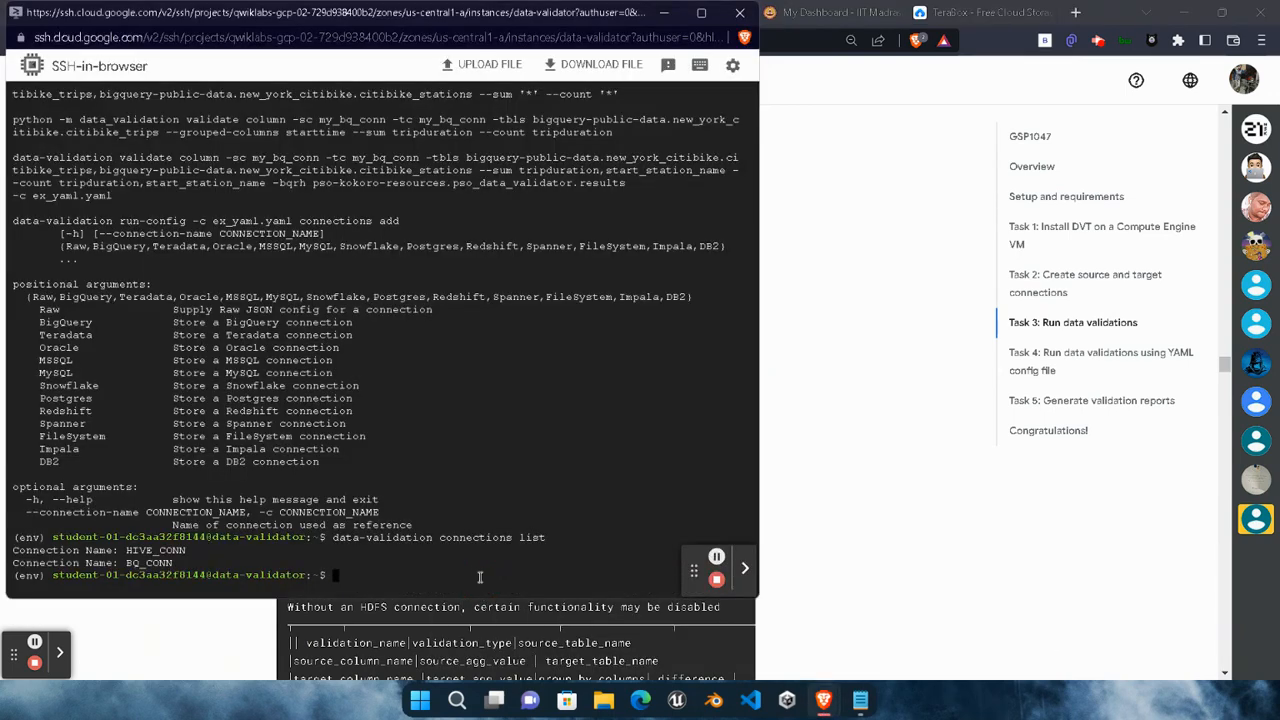
{"action": "key", "text": "ctrl+v"}
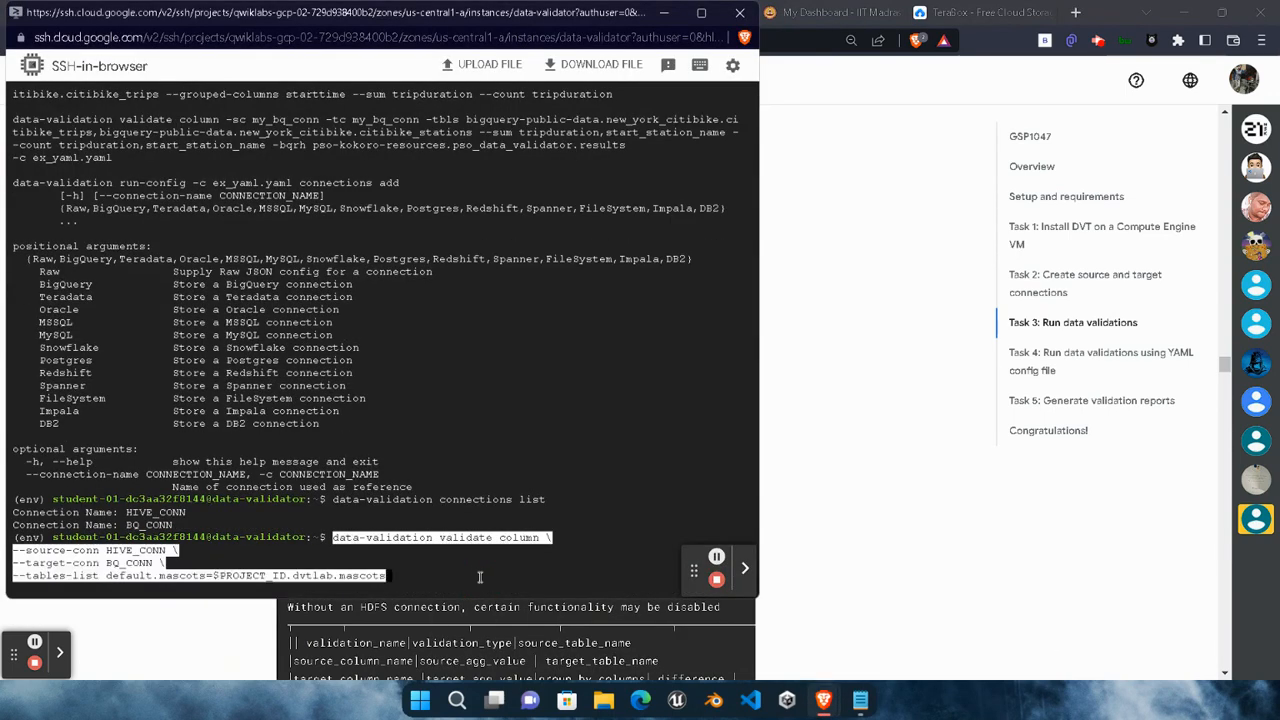
{"action": "key", "text": "Return"}
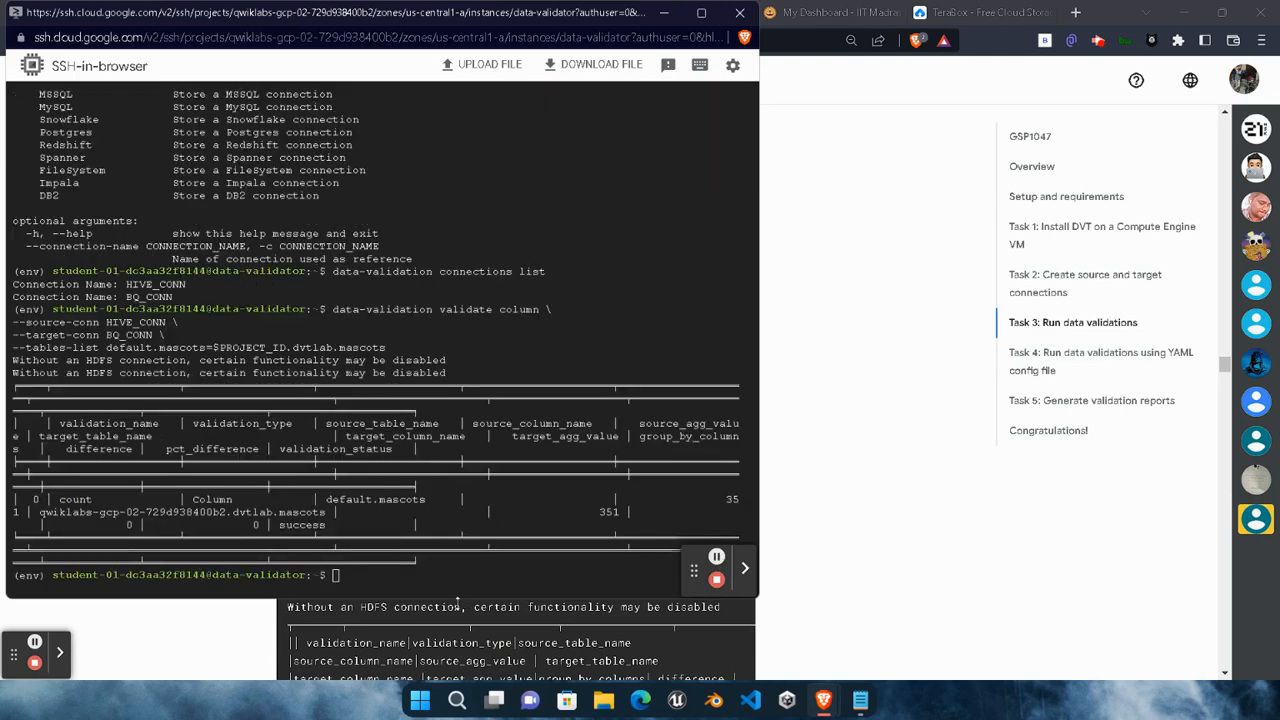
Copy the lab's Sum validation command with "--sum price" for default.mascots and run it in the data-validator SSH terminal
{"action": "left_click", "coordinate": [376, 588]}
{"action": "left_click", "coordinate": [822, 452]}
{"action": "scroll", "coordinate": [780, 480], "scroll_direction": "down", "scroll_amount": 5}
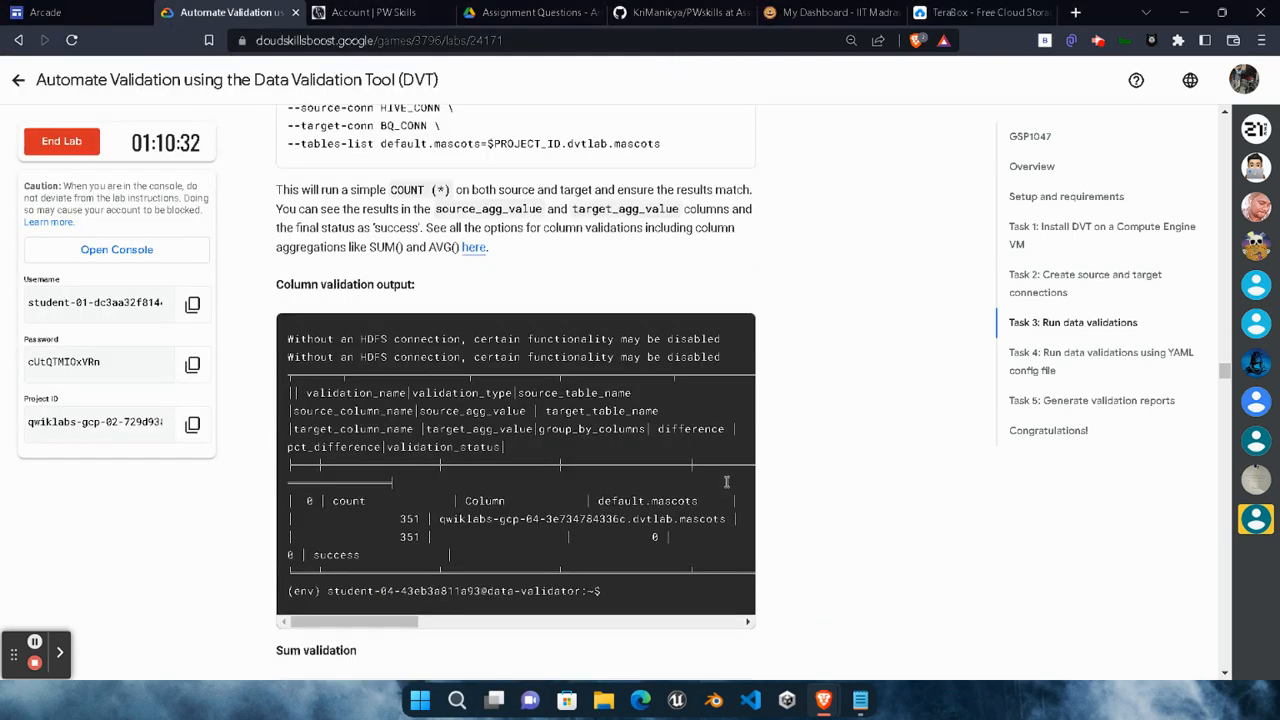
{"action": "left_click", "coordinate": [731, 454]}
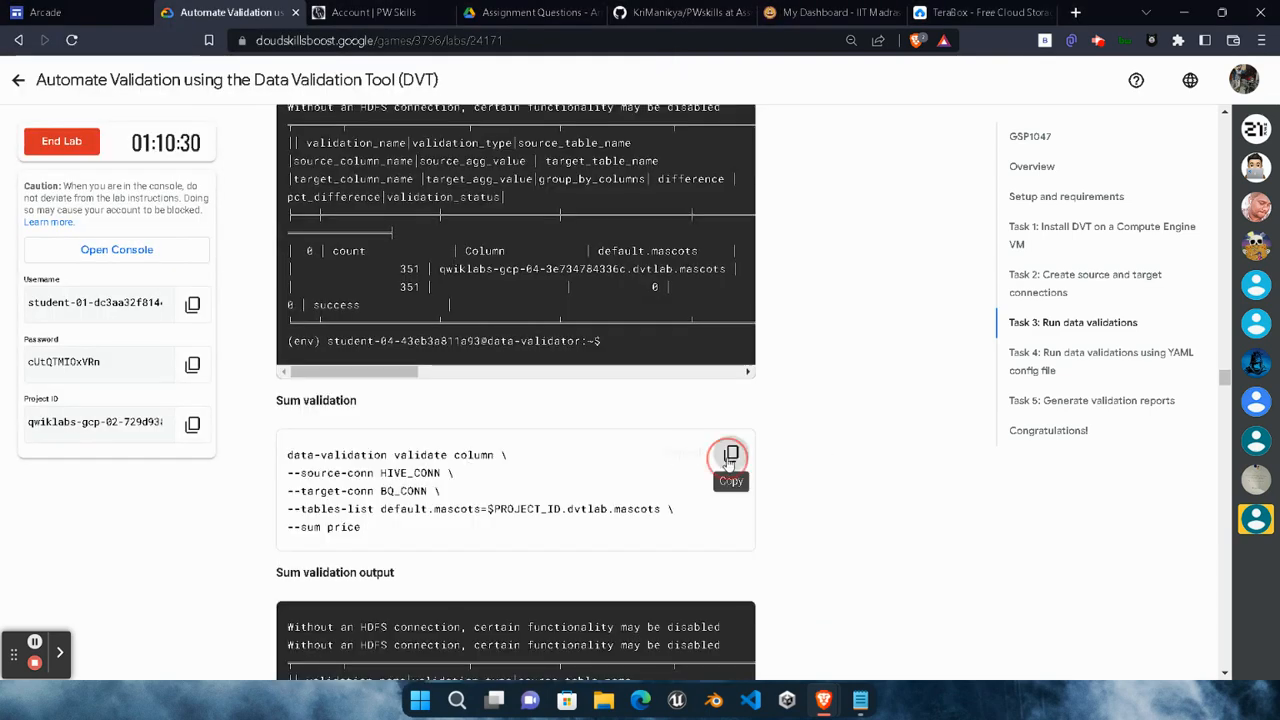
{"action": "left_click", "coordinate": [825, 698]}
{"action": "left_click", "coordinate": [986, 620]}
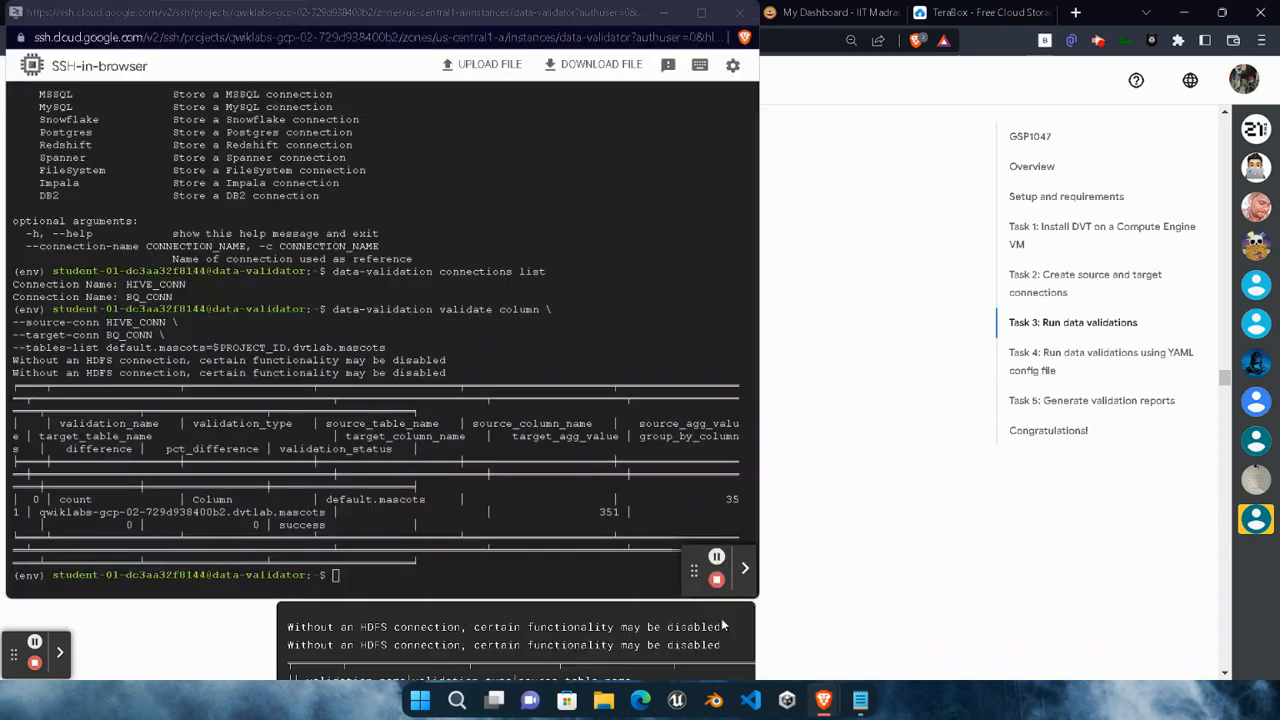
{"action": "left_click", "coordinate": [383, 576]}
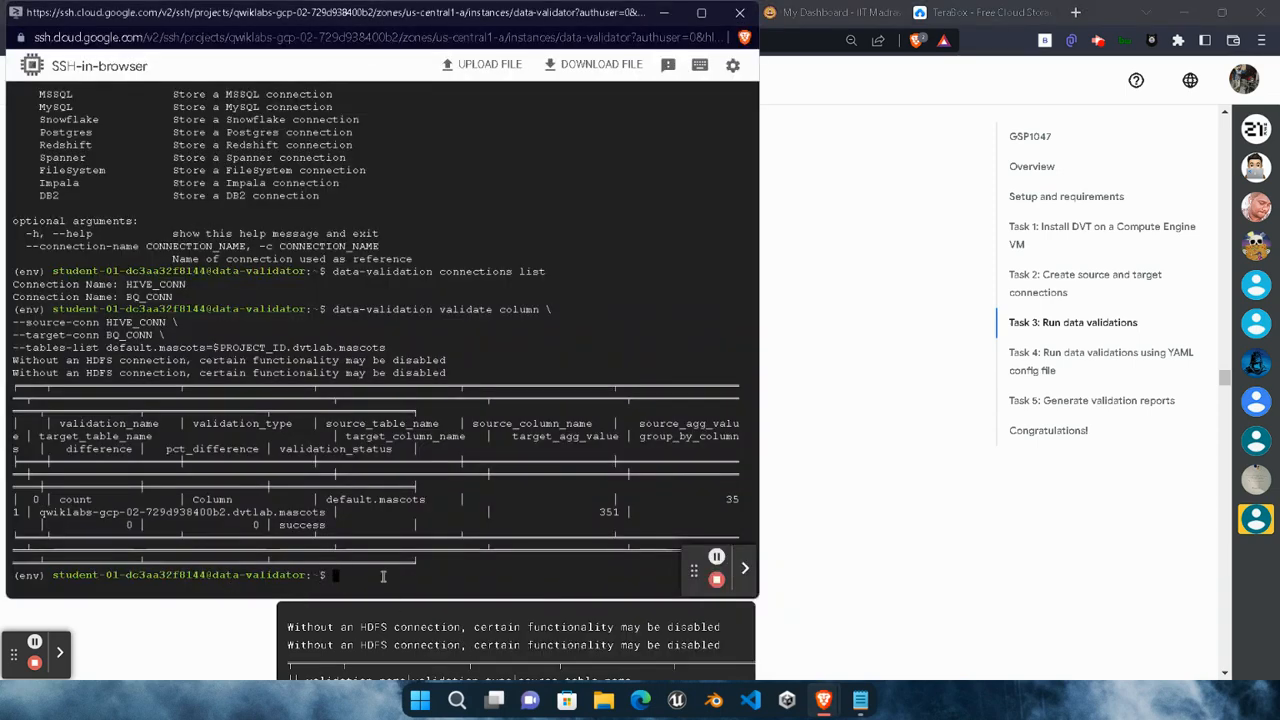
{"action": "key", "text": "ctrl+v"}
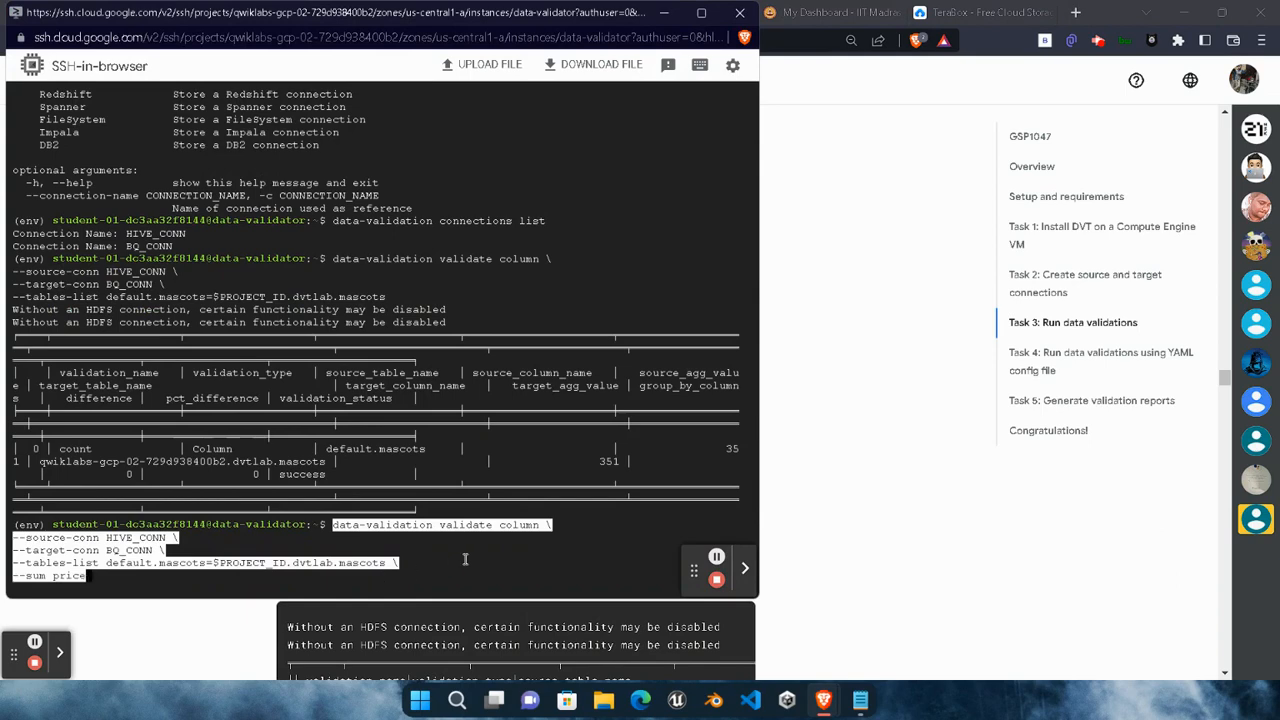
{"action": "key", "text": "Return"}
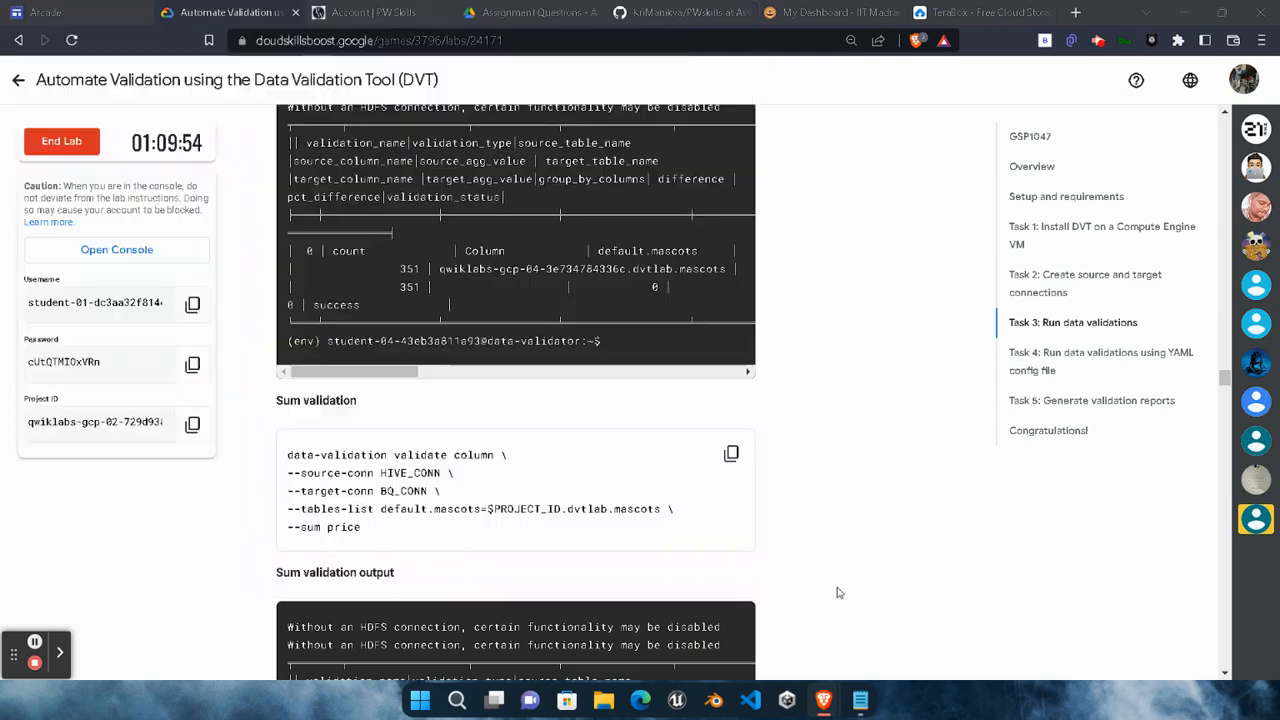
Copy the lab's Row Validation command with "--hash '*'", primary key id and random row batch size 50, and run it on data-validator
{"action": "left_click", "coordinate": [838, 594]}
{"action": "scroll", "coordinate": [797, 528], "scroll_direction": "down", "scroll_amount": 2}
{"action": "scroll", "coordinate": [797, 528], "scroll_direction": "down", "scroll_amount": 4}
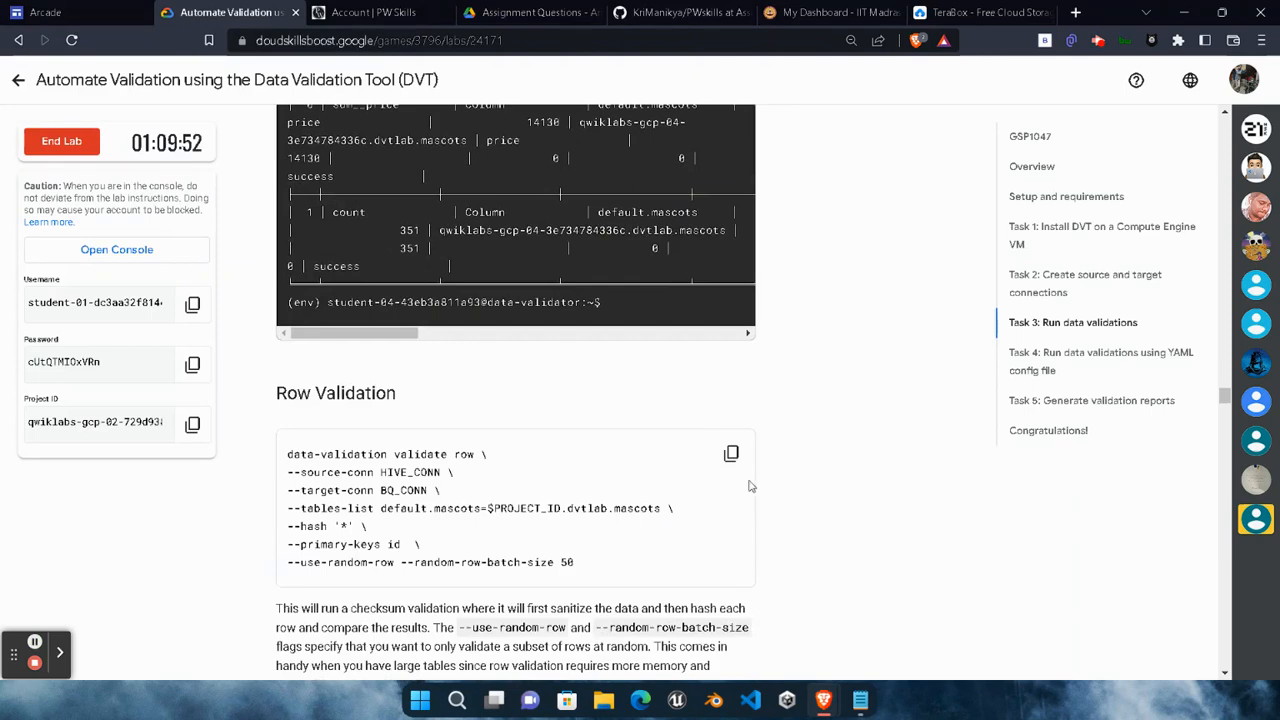
{"action": "left_click", "coordinate": [731, 453]}
{"action": "mouse_move", "coordinate": [823, 700]}
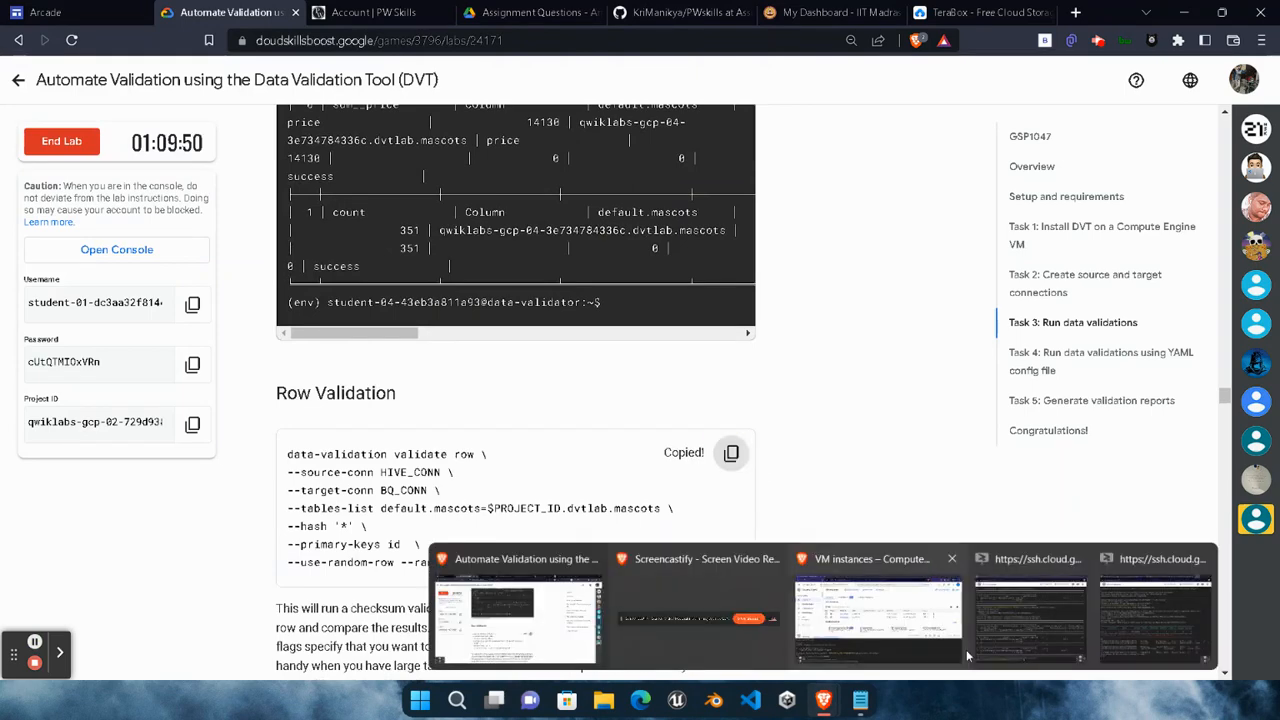
{"action": "left_click", "coordinate": [1004, 639]}
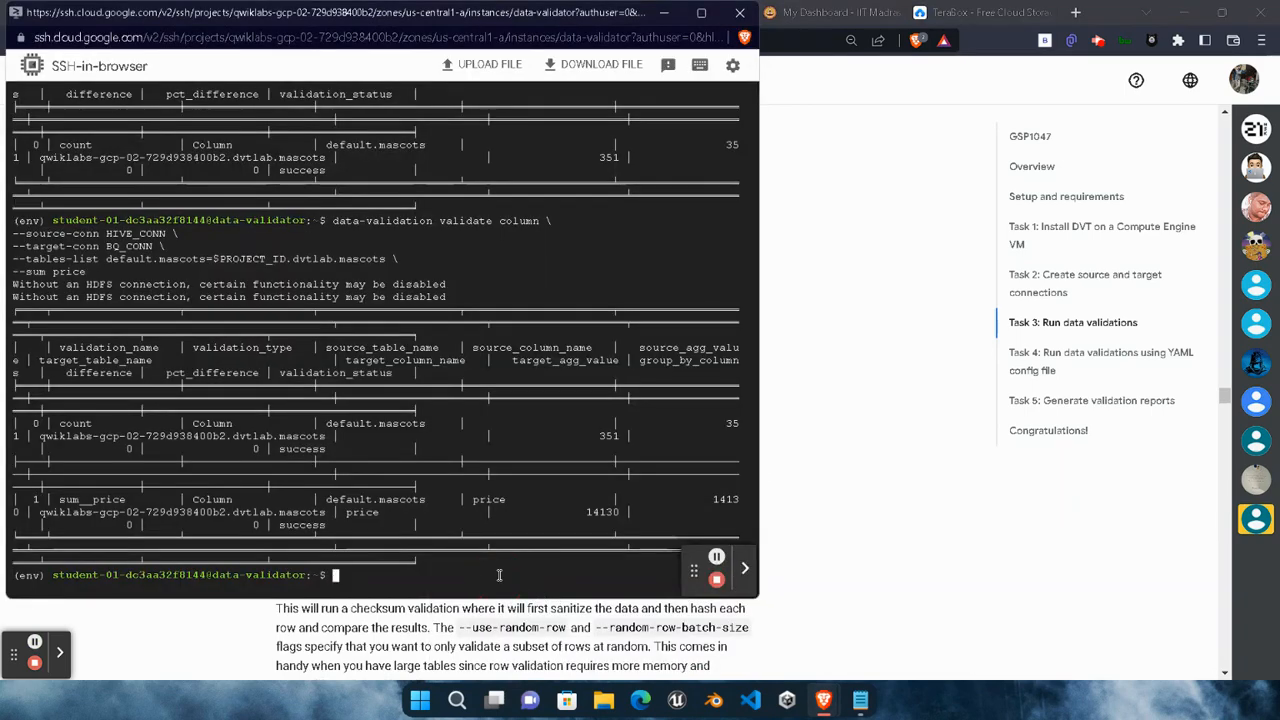
{"action": "key", "text": "ctrl+v"}
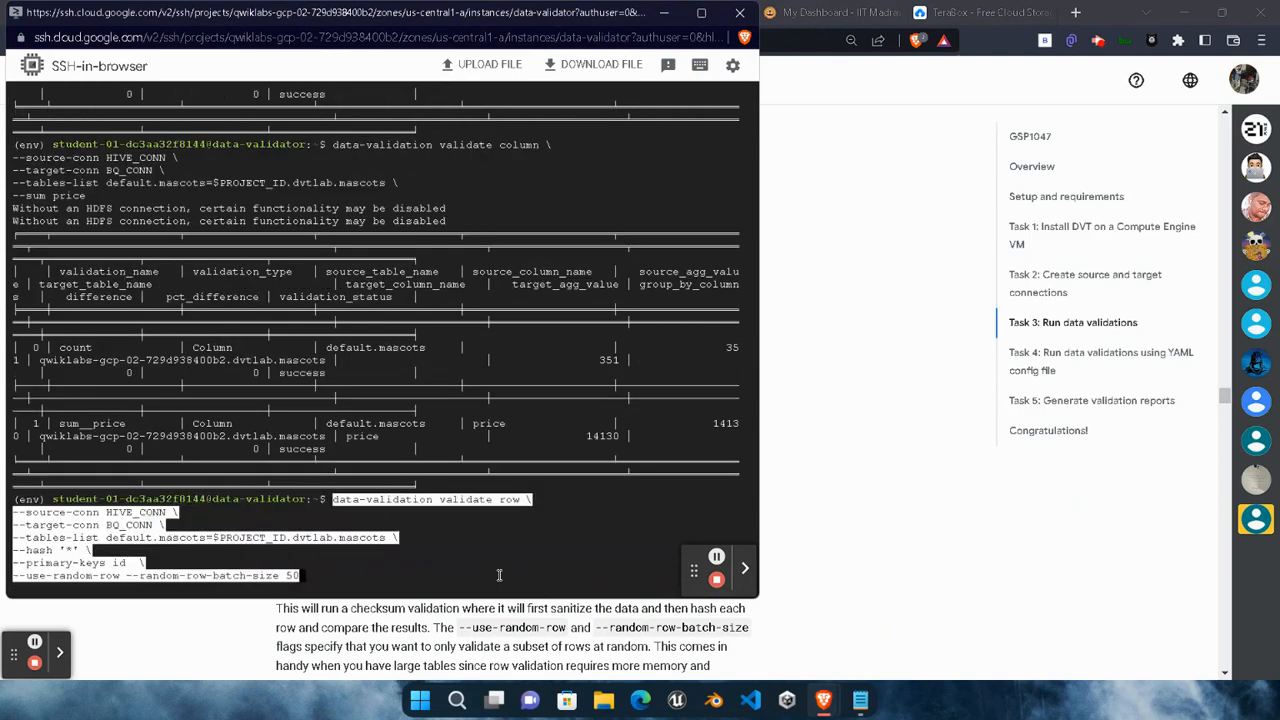
{"action": "key", "text": "Return"}
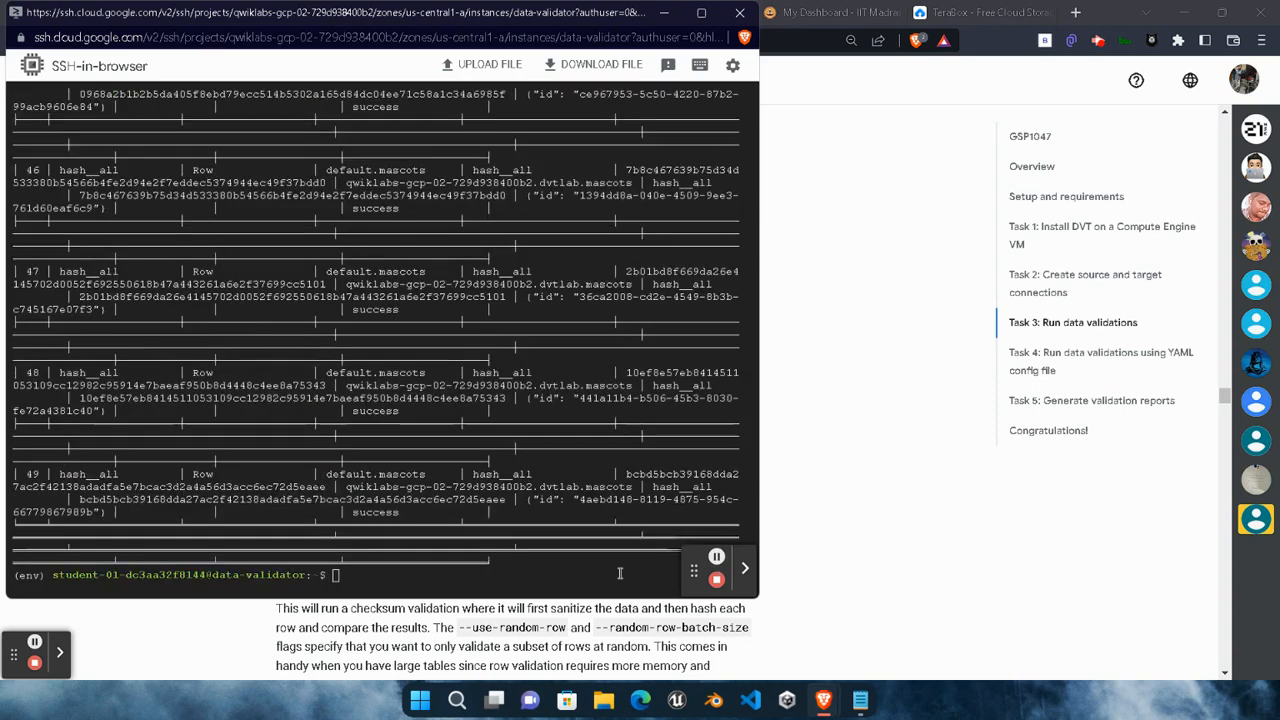
Copy the lab's Schema Validation command comparing default.mascots from HIVE_CONN to BQ_CONN and run it in the data-validator SSH terminal
{"action": "left_click", "coordinate": [814, 514]}
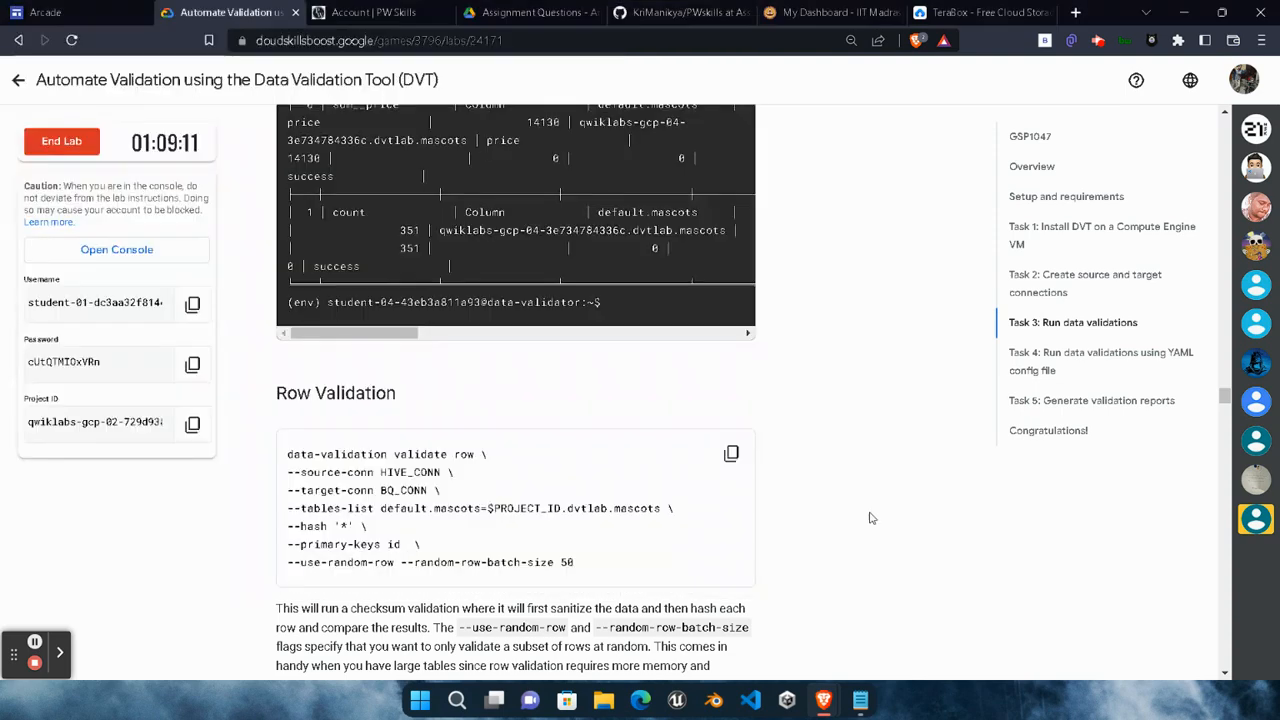
{"action": "scroll", "coordinate": [745, 514], "scroll_direction": "down", "scroll_amount": 5}
{"action": "scroll", "coordinate": [745, 514], "scroll_direction": "down", "scroll_amount": 5}
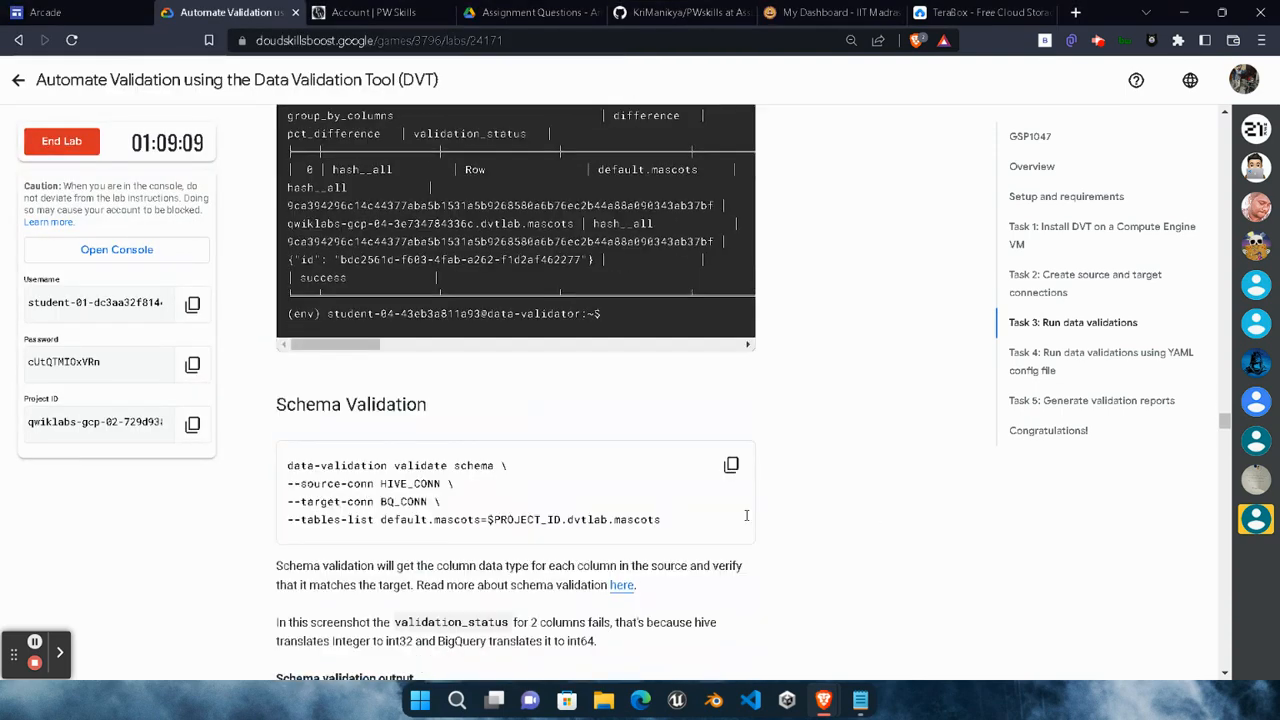
{"action": "left_click", "coordinate": [731, 300]}
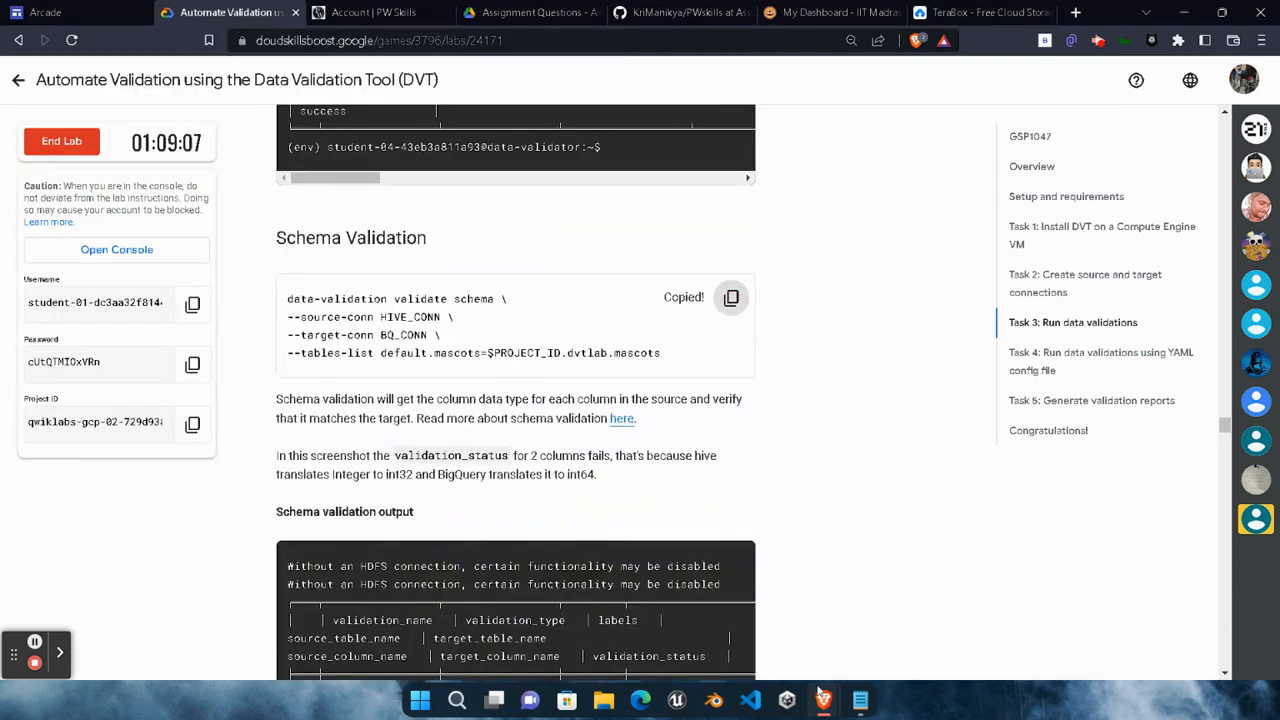
{"action": "mouse_move", "coordinate": [823, 700]}
{"action": "left_click", "coordinate": [1150, 610]}
{"action": "left_click", "coordinate": [562, 584]}
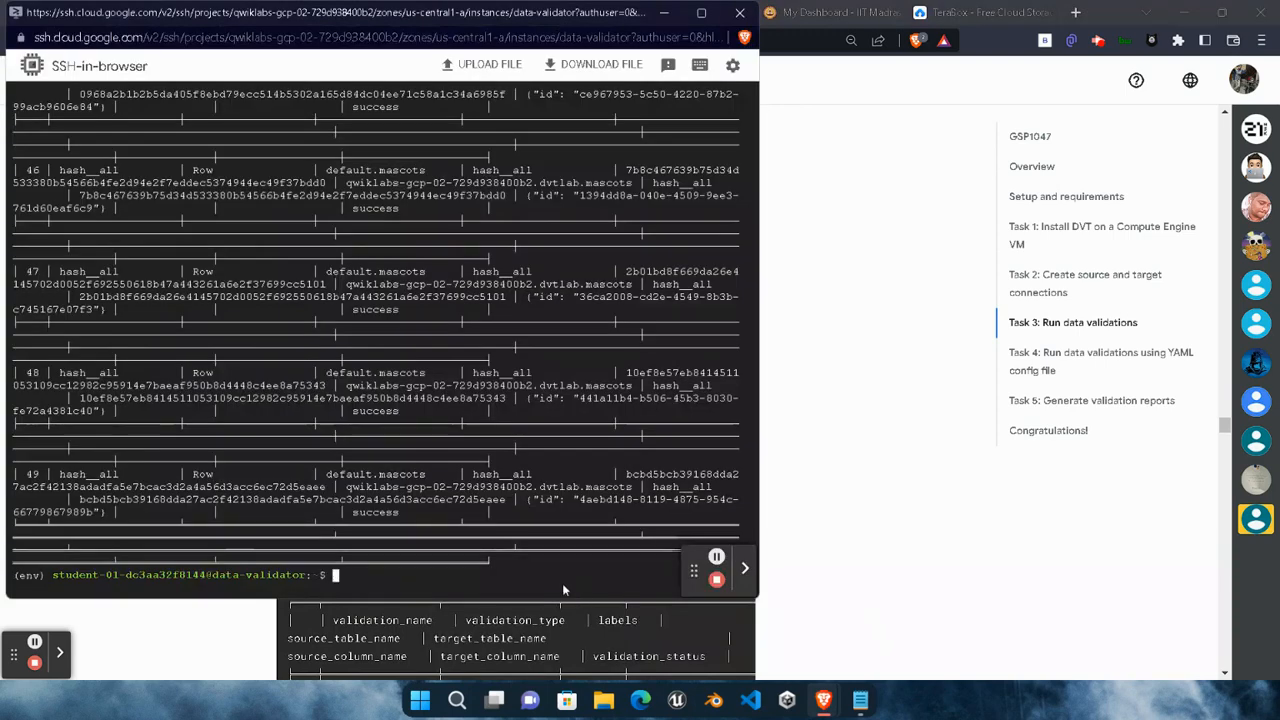
{"action": "key", "text": "ctrl+v"}
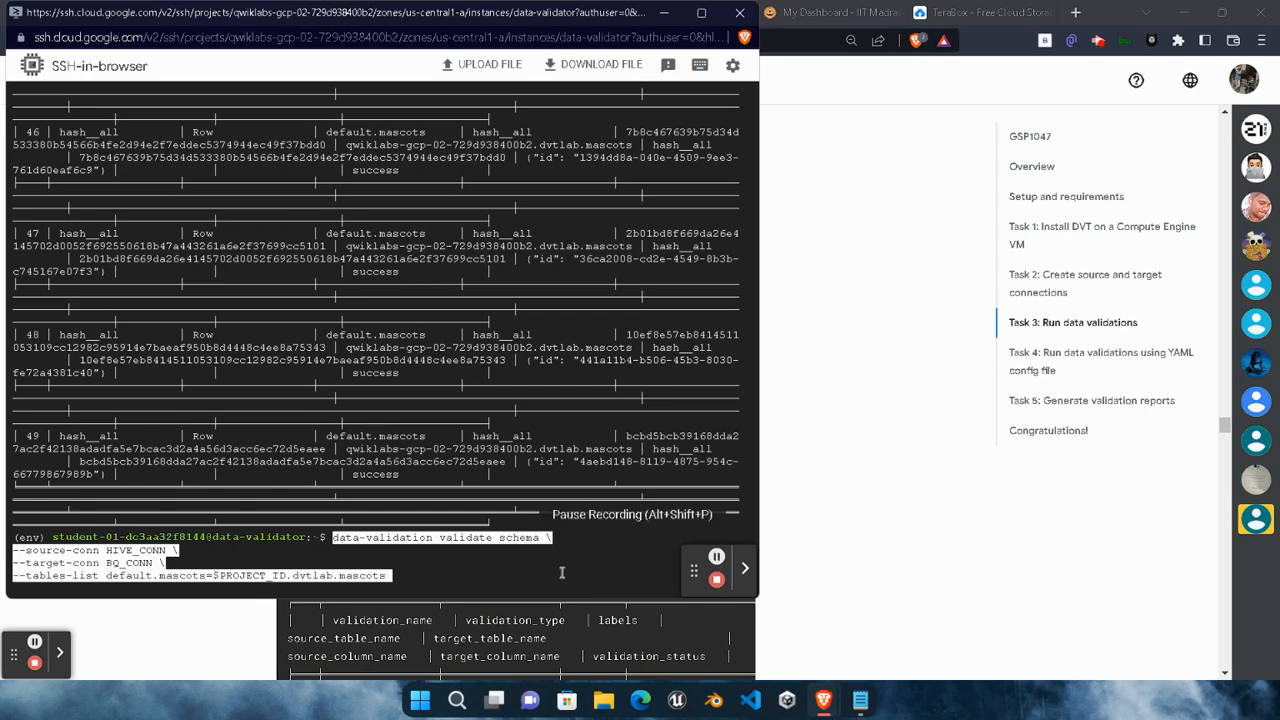
{"action": "key", "text": "Return"}
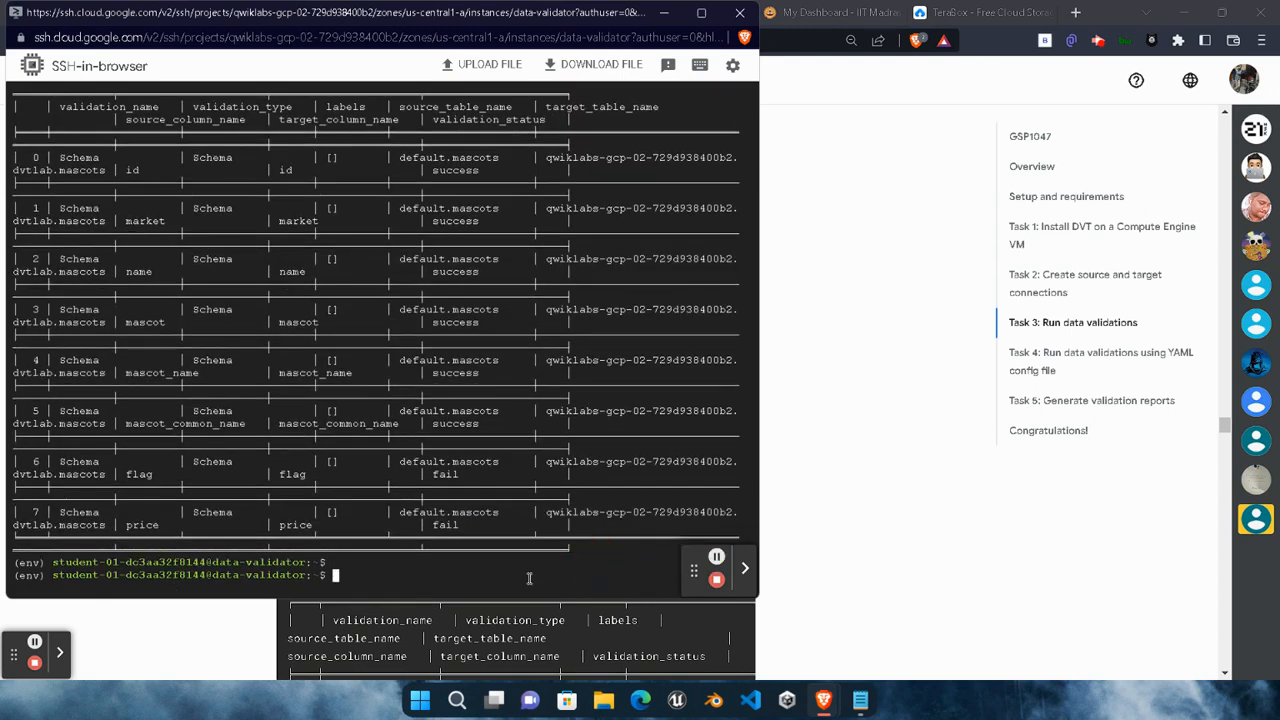
Check the lab progress for the "Run a validation between Hive and BigQuery" objective at the end of Task 3
{"action": "left_click", "coordinate": [851, 554]}
{"action": "scroll", "coordinate": [851, 554], "scroll_direction": "down", "scroll_amount": 10}
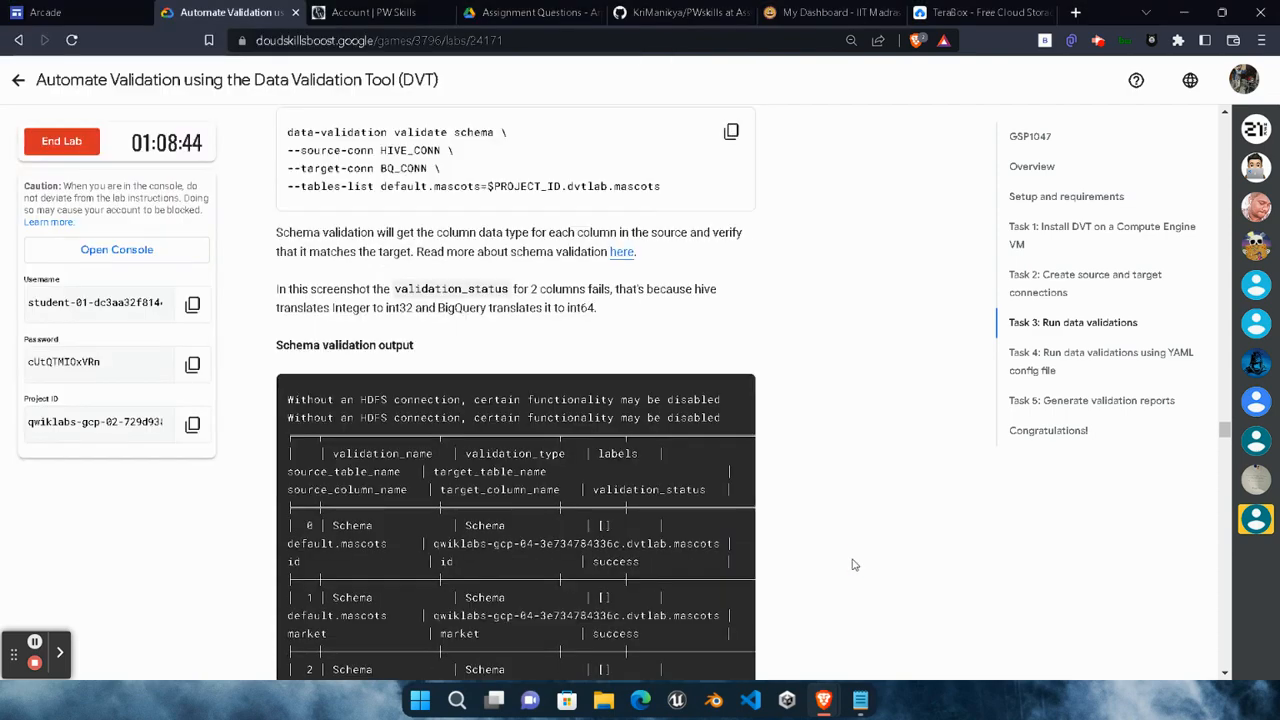
{"action": "left_click", "coordinate": [430, 322]}
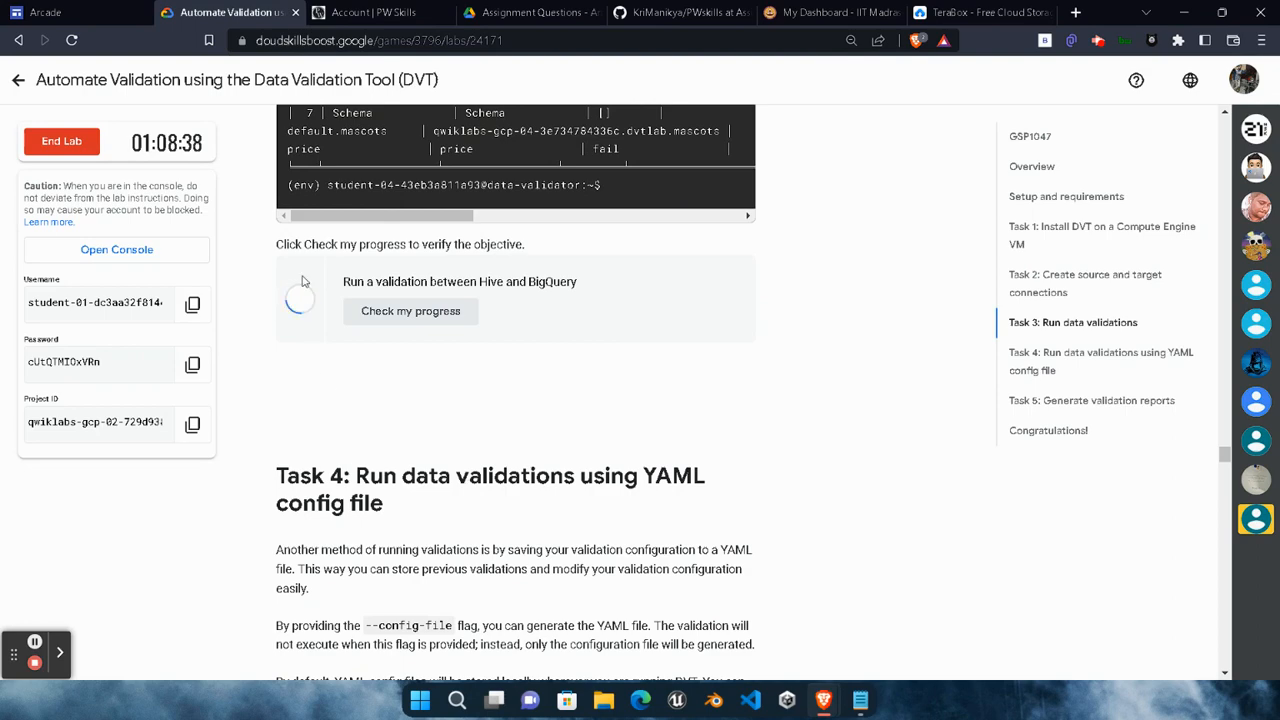
{"action": "left_click_drag", "start_coordinate": [340, 343], "coordinate": [523, 337]}
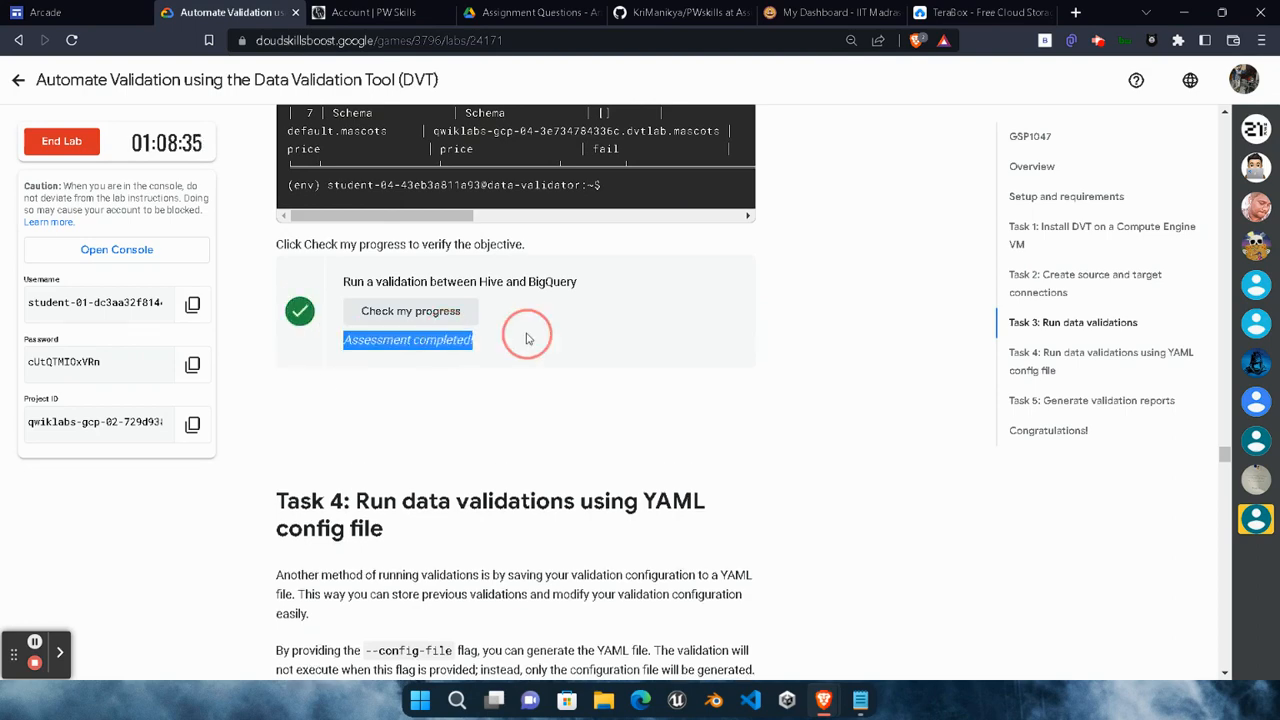
{"action": "left_click", "coordinate": [500, 389]}
Copy Task 4's column validation command with "--config-file mascots.yaml" and run it on data-validator to generate the YAML configuration
{"action": "scroll", "coordinate": [393, 532], "scroll_direction": "down", "scroll_amount": 3}
{"action": "scroll", "coordinate": [393, 532], "scroll_direction": "down", "scroll_amount": 3}
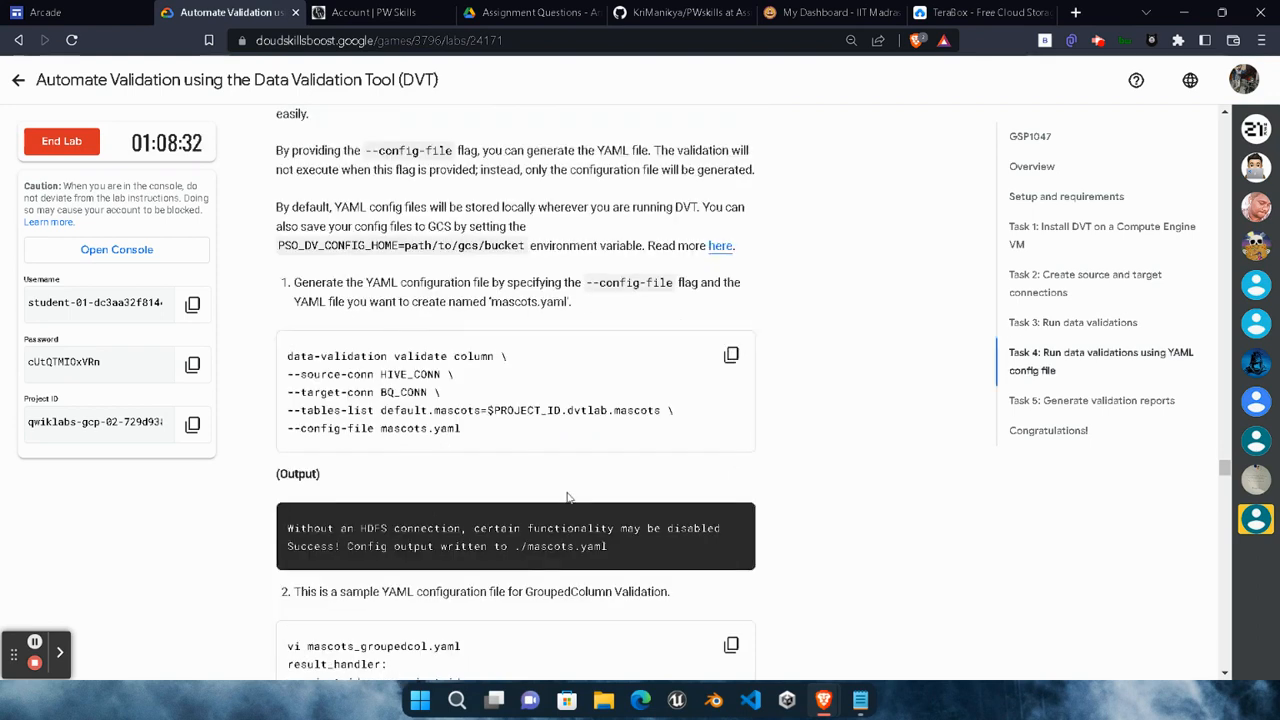
{"action": "left_click", "coordinate": [722, 358]}
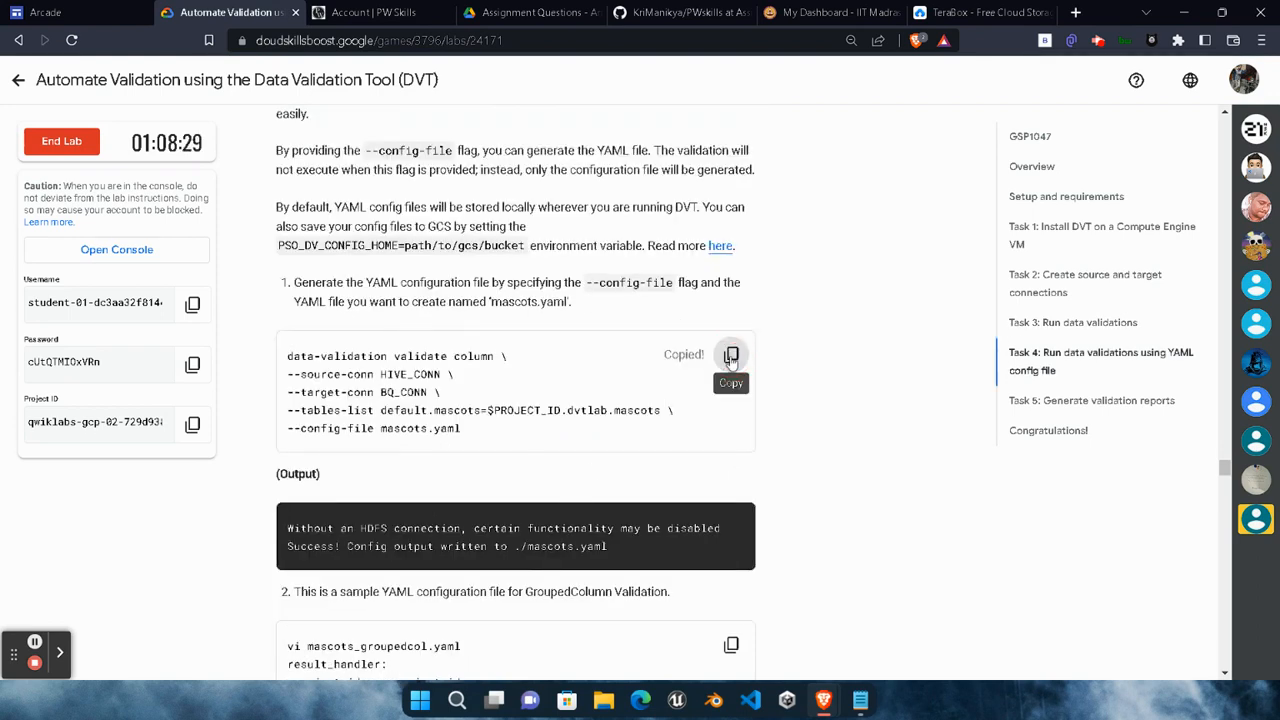
{"action": "left_click", "coordinate": [833, 701]}
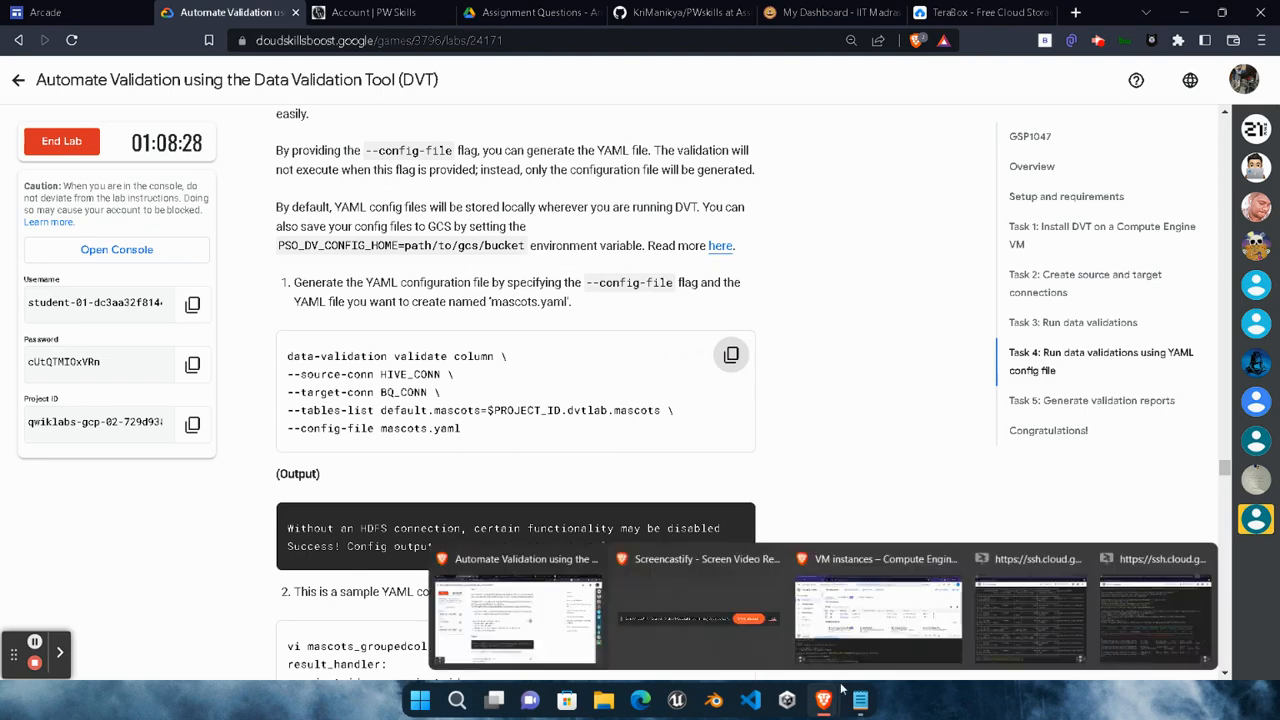
{"action": "left_click", "coordinate": [1004, 638]}
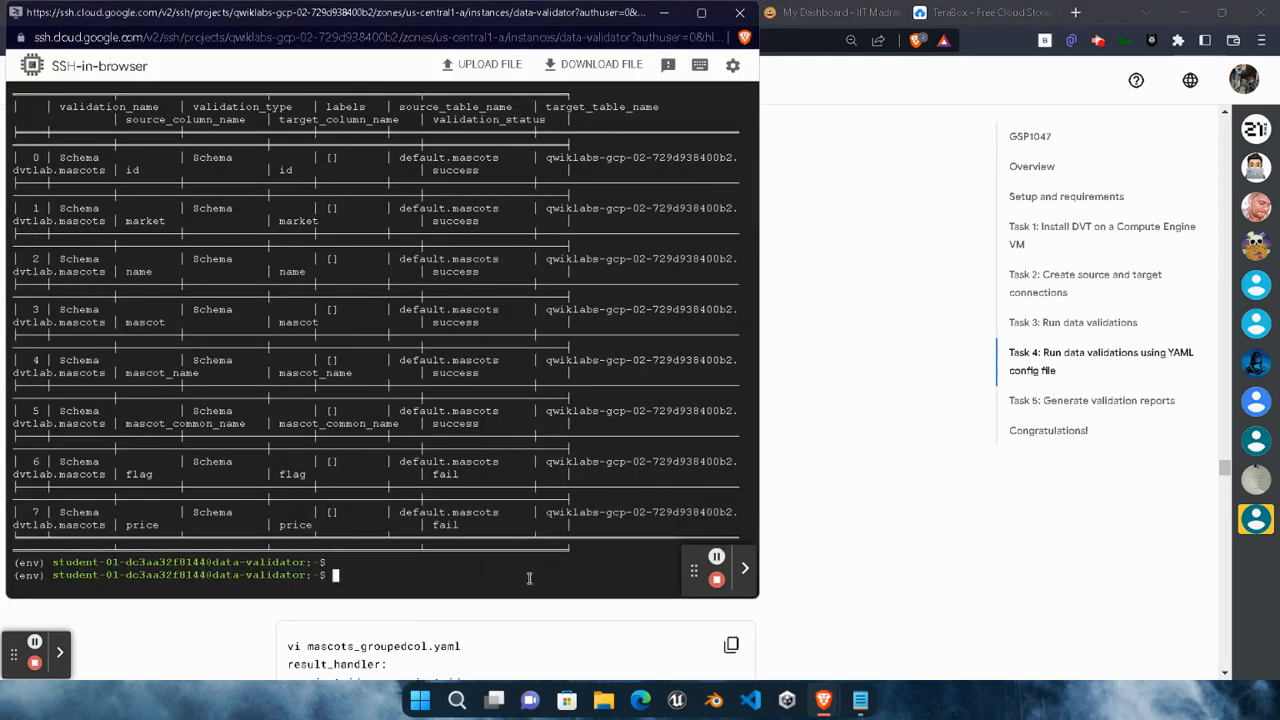
{"action": "key", "text": "ctrl+v"}
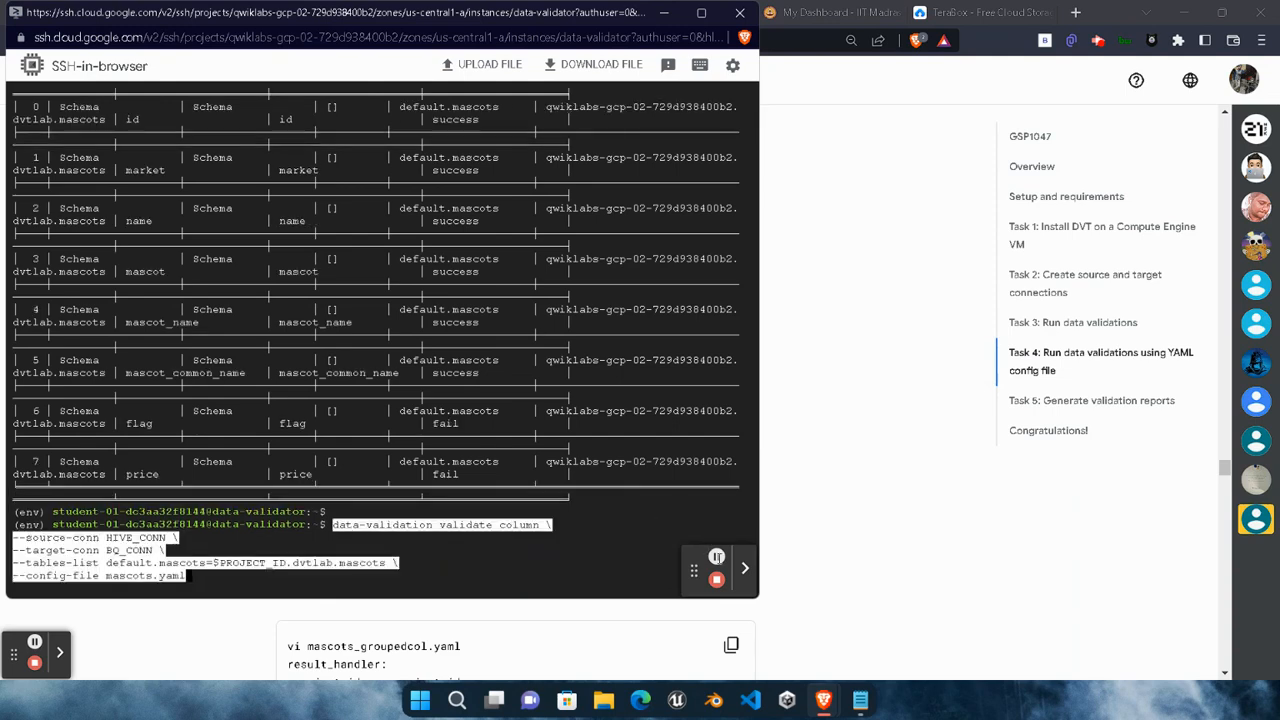
{"action": "key", "text": "Return"}
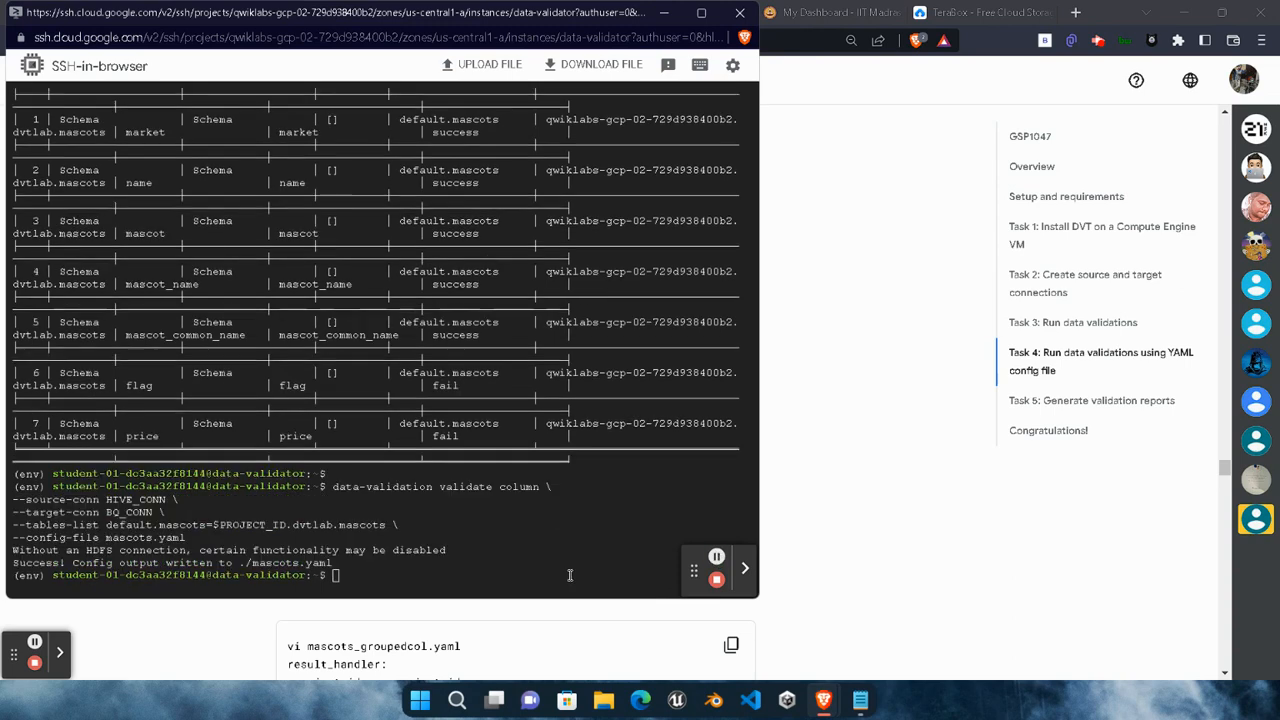
Copy the lab's "data-validation configs list" command and run it on data-validator to list the saved validation YAML files
{"action": "left_click", "coordinate": [795, 537]}
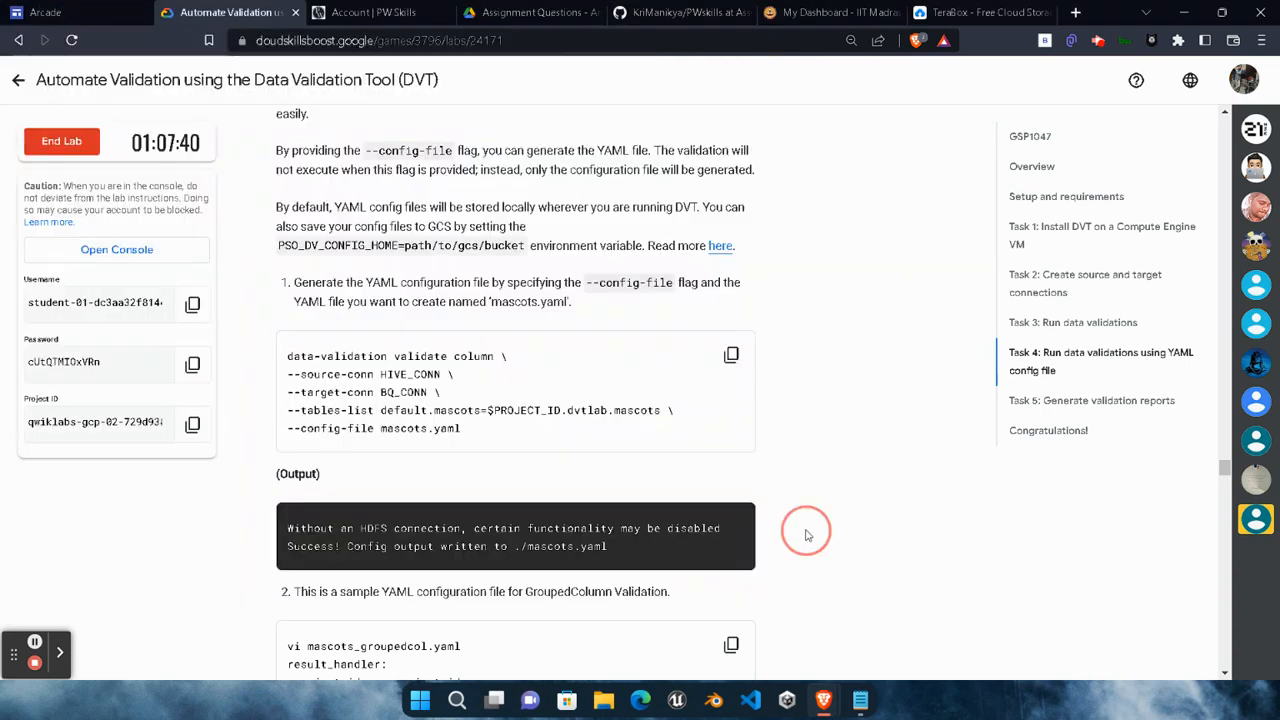
{"action": "scroll", "coordinate": [806, 535], "scroll_direction": "down", "scroll_amount": 5}
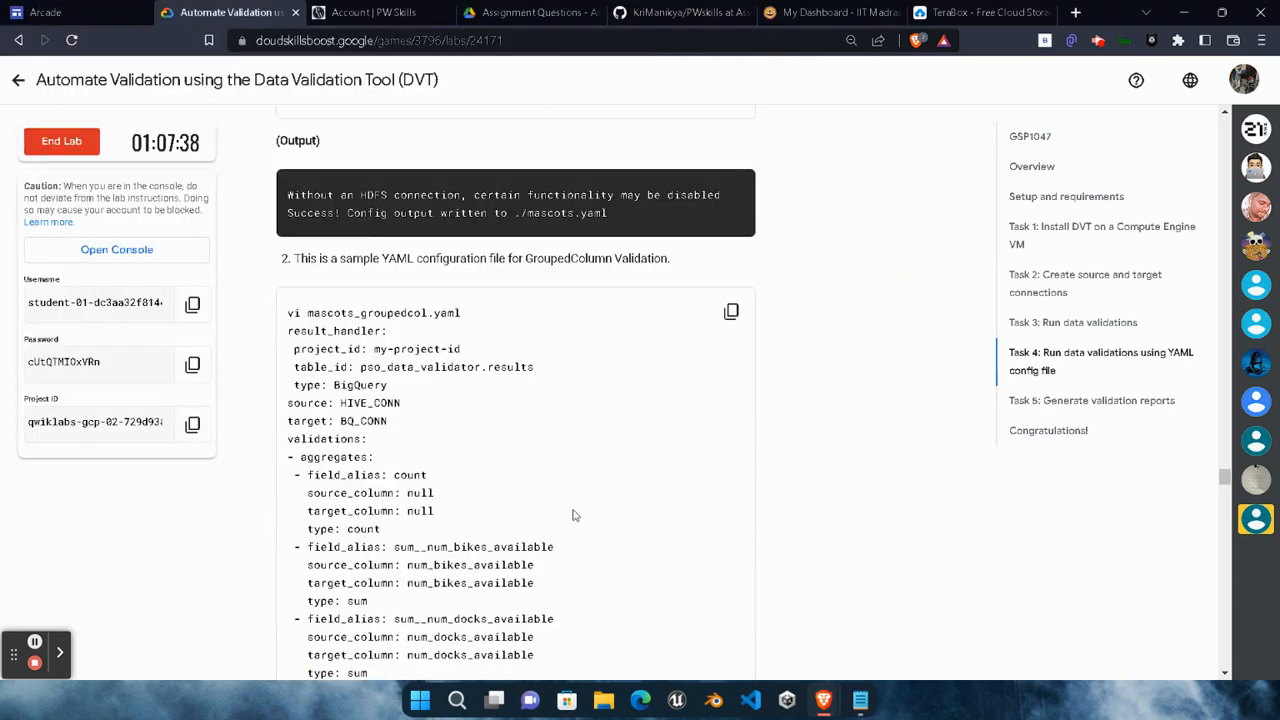
{"action": "scroll", "coordinate": [806, 515], "scroll_direction": "down", "scroll_amount": 2}
{"action": "scroll", "coordinate": [806, 515], "scroll_direction": "down", "scroll_amount": 8}
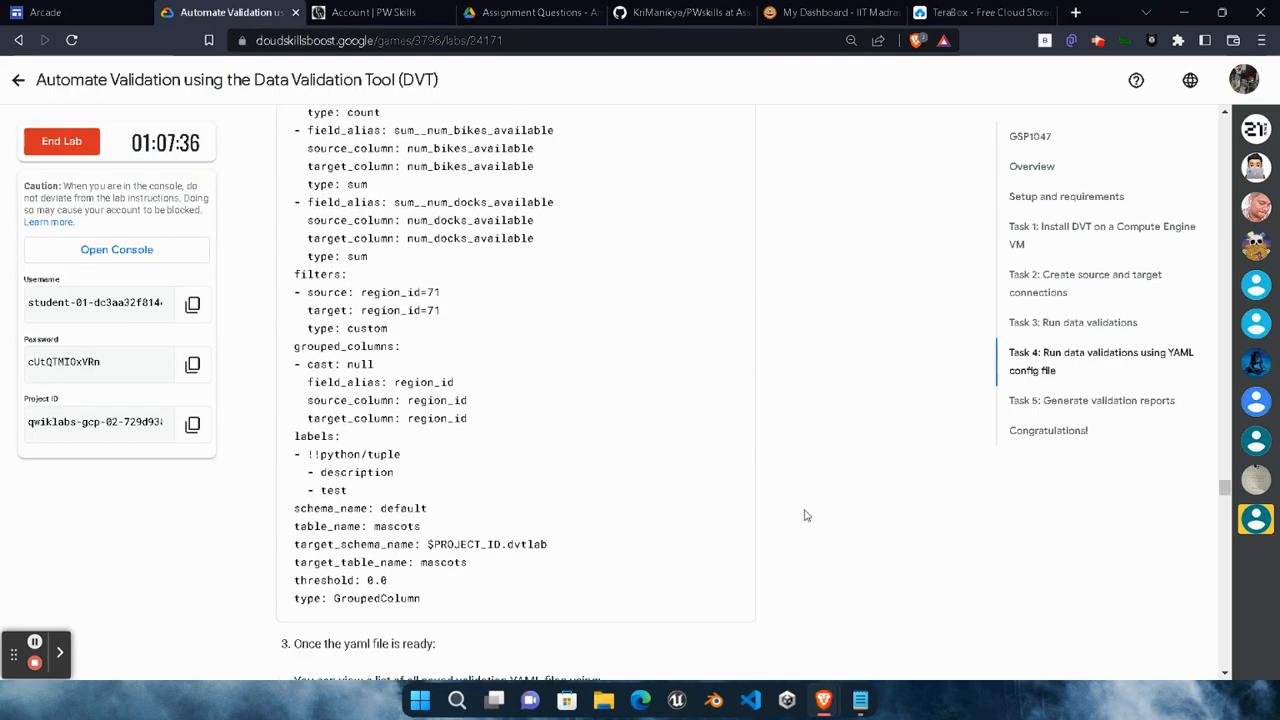
{"action": "left_click", "coordinate": [731, 317]}
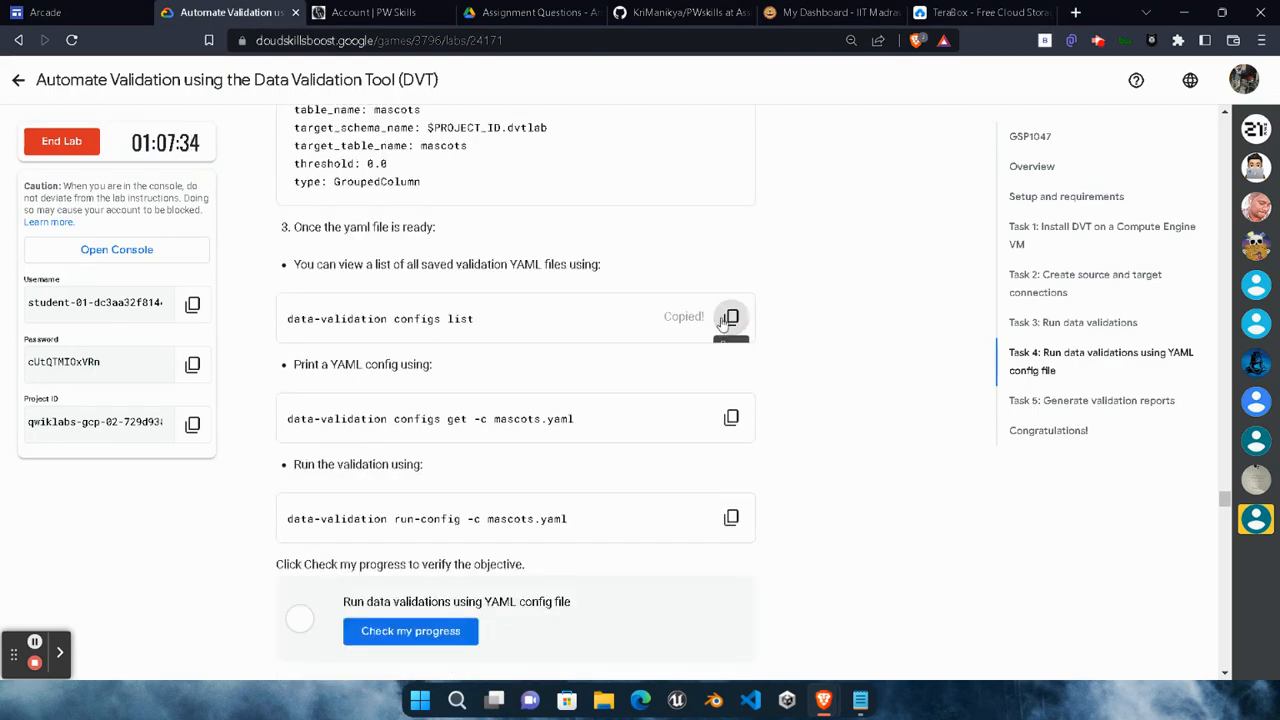
{"action": "mouse_move", "coordinate": [823, 700]}
{"action": "left_click", "coordinate": [835, 648]}
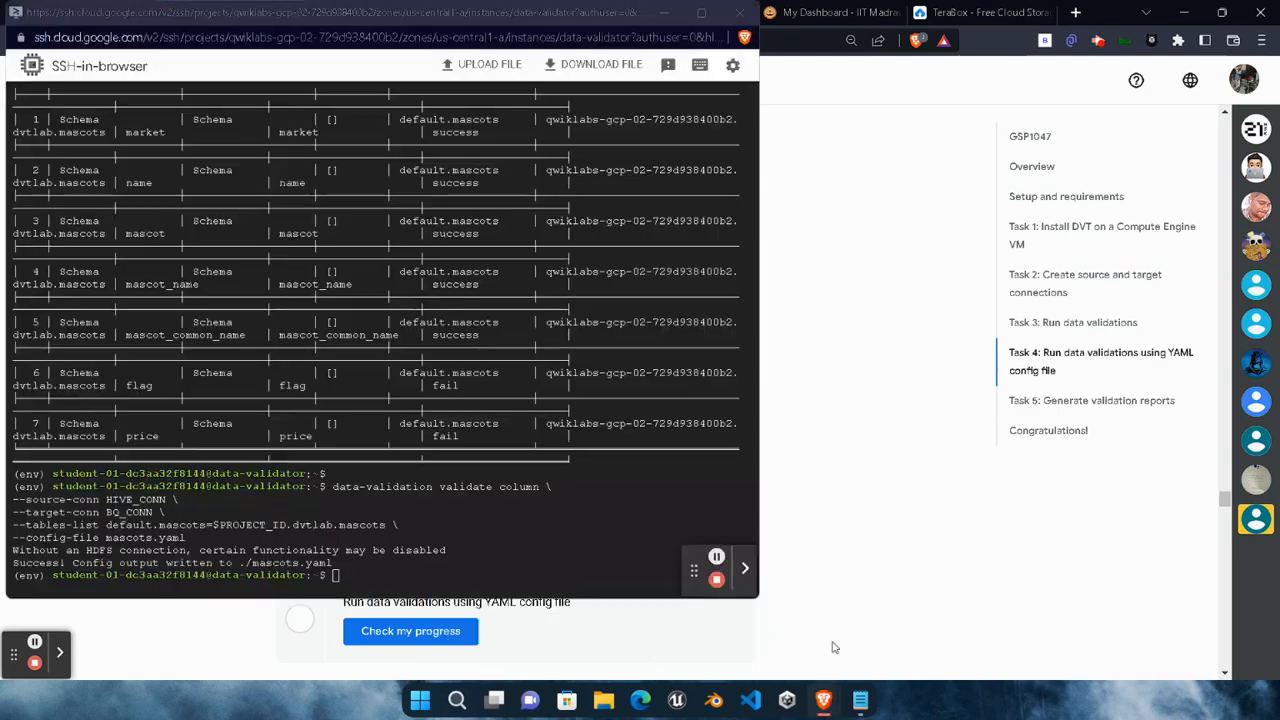
{"action": "right_click", "coordinate": [533, 569]}
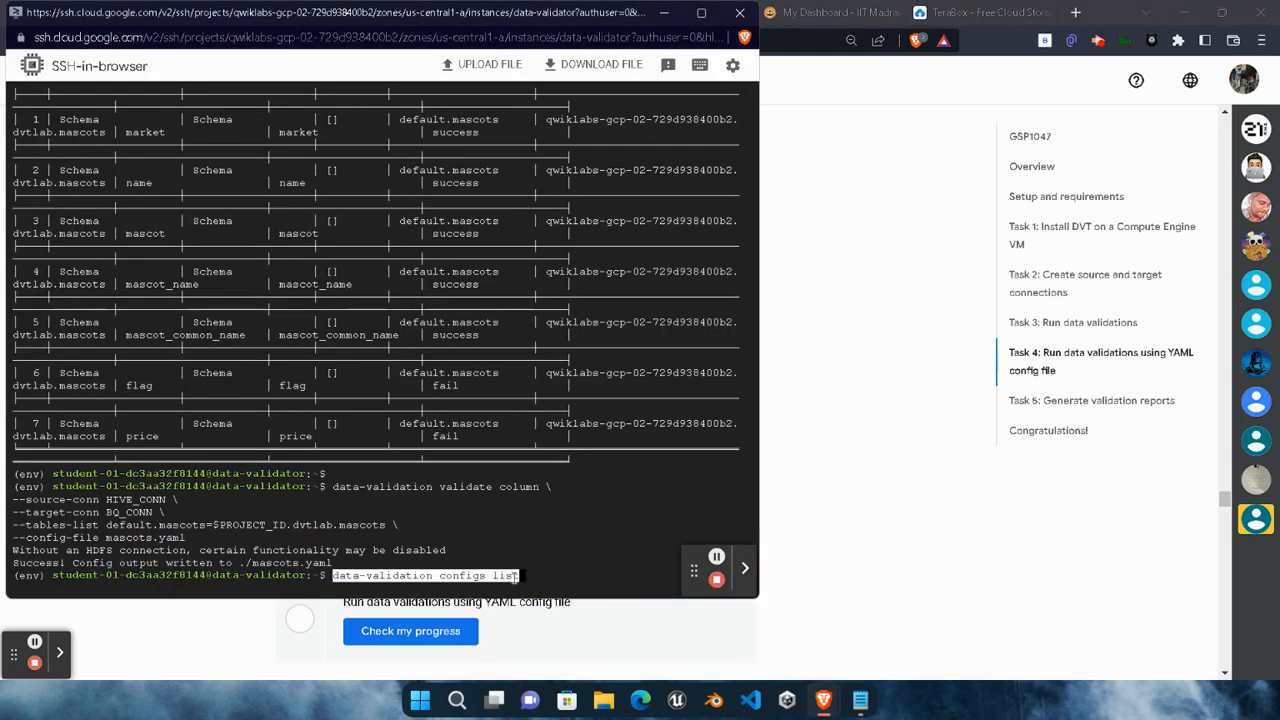
{"action": "key", "text": "Return"}
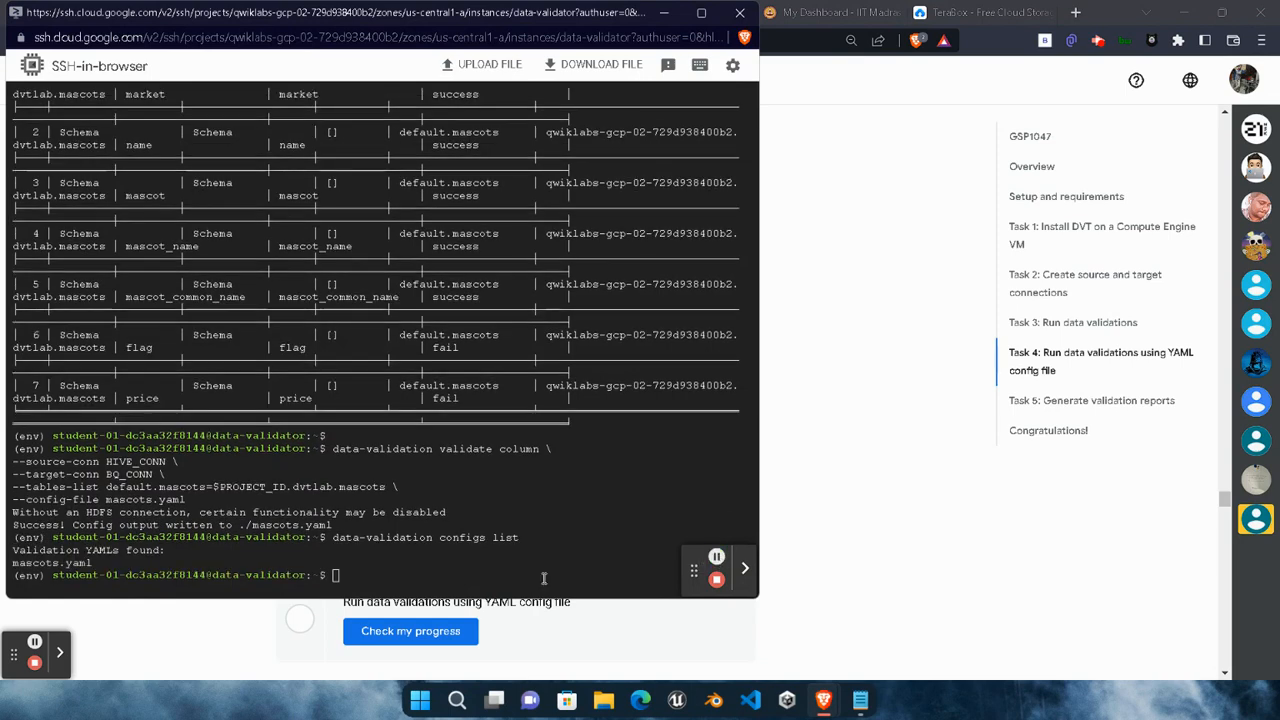
Copy the lab's "data-validation configs get -c mascots.yaml" command and run it on data-validator to print the YAML config
{"action": "left_click", "coordinate": [869, 545]}
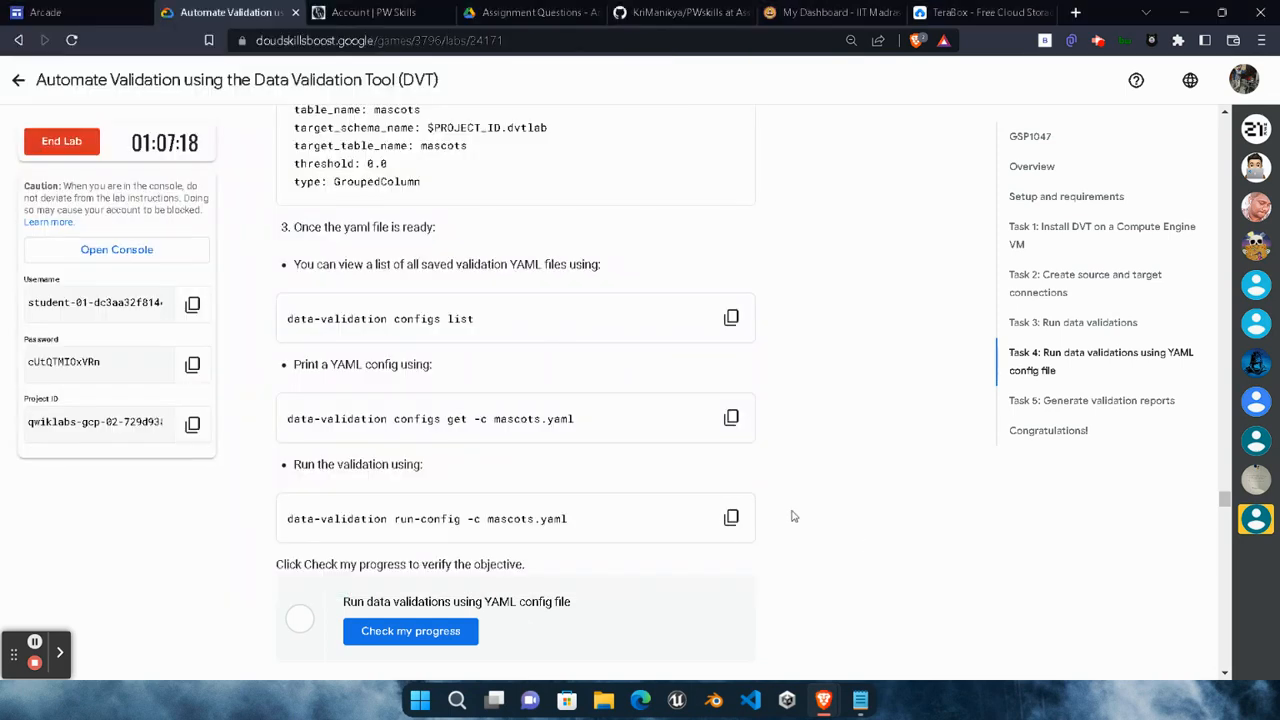
{"action": "left_click", "coordinate": [731, 417]}
{"action": "mouse_move", "coordinate": [823, 700]}
{"action": "left_click", "coordinate": [1030, 612]}
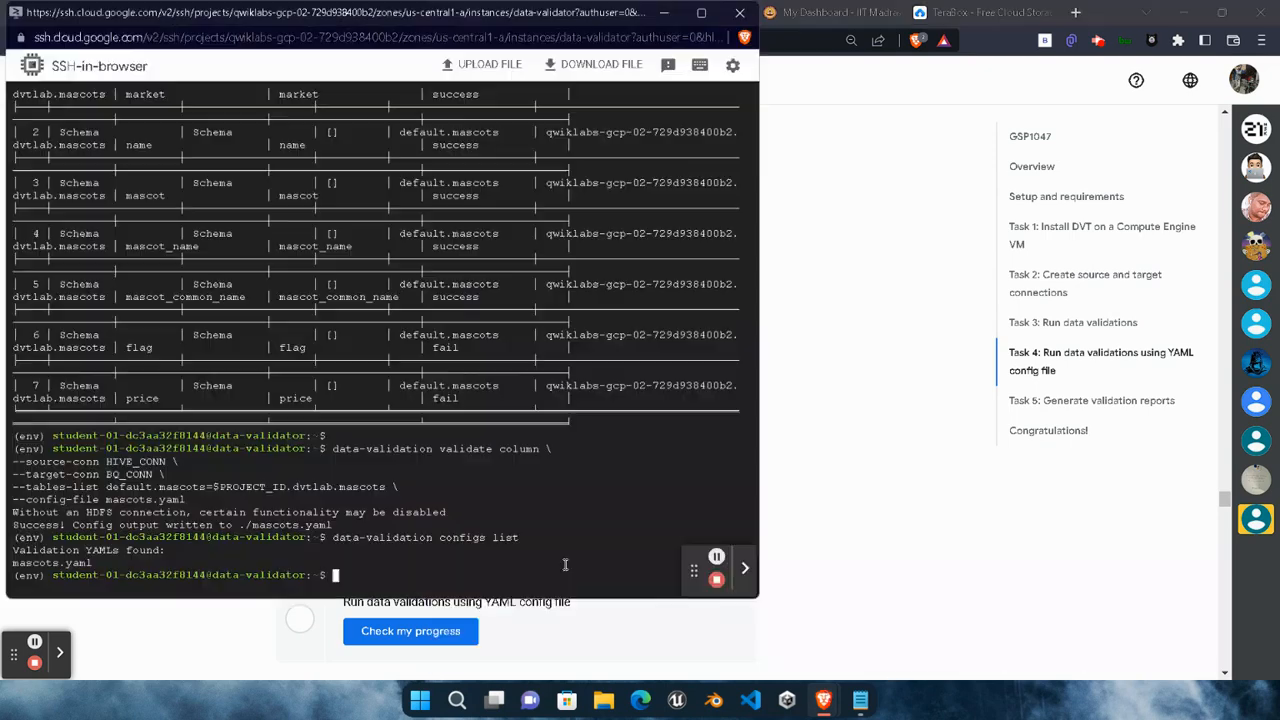
{"action": "key", "text": "ctrl+v"}
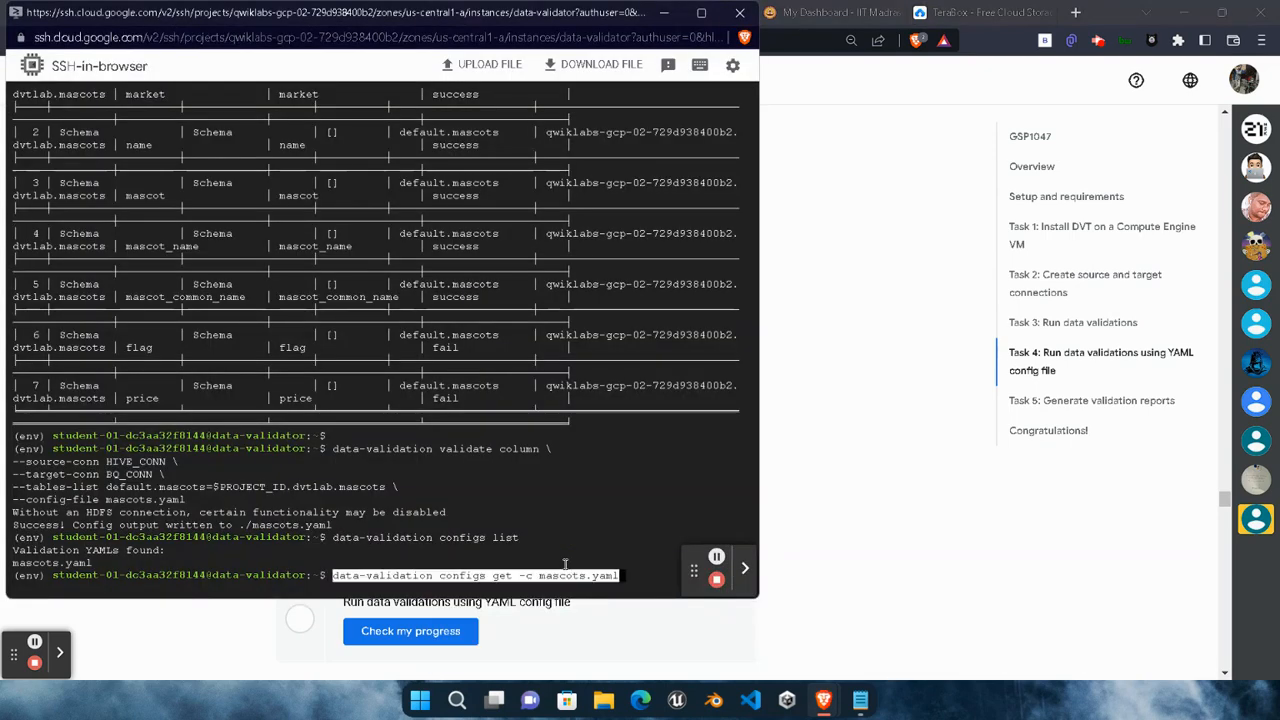
{"action": "key", "text": "Return"}
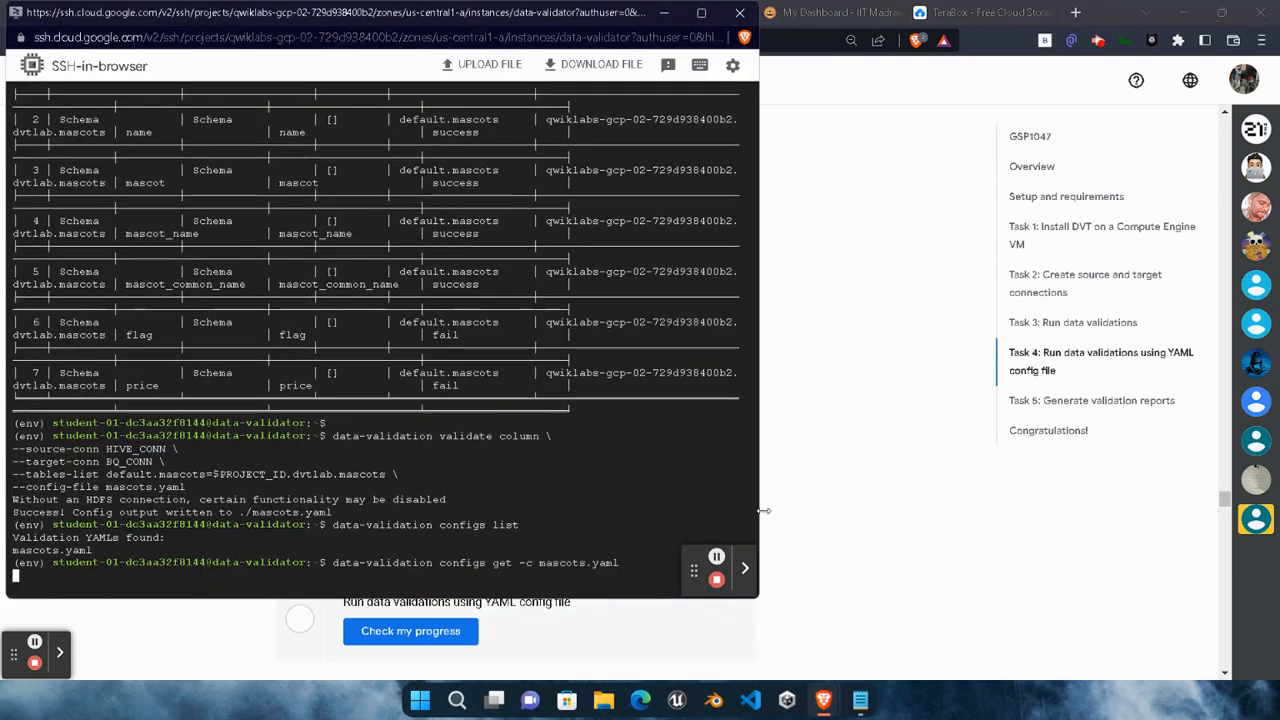
Copy the lab's "data-validation run-config -c mascots.yaml" command and run the validation in the data-validator SSH terminal
{"action": "left_click", "coordinate": [812, 505]}
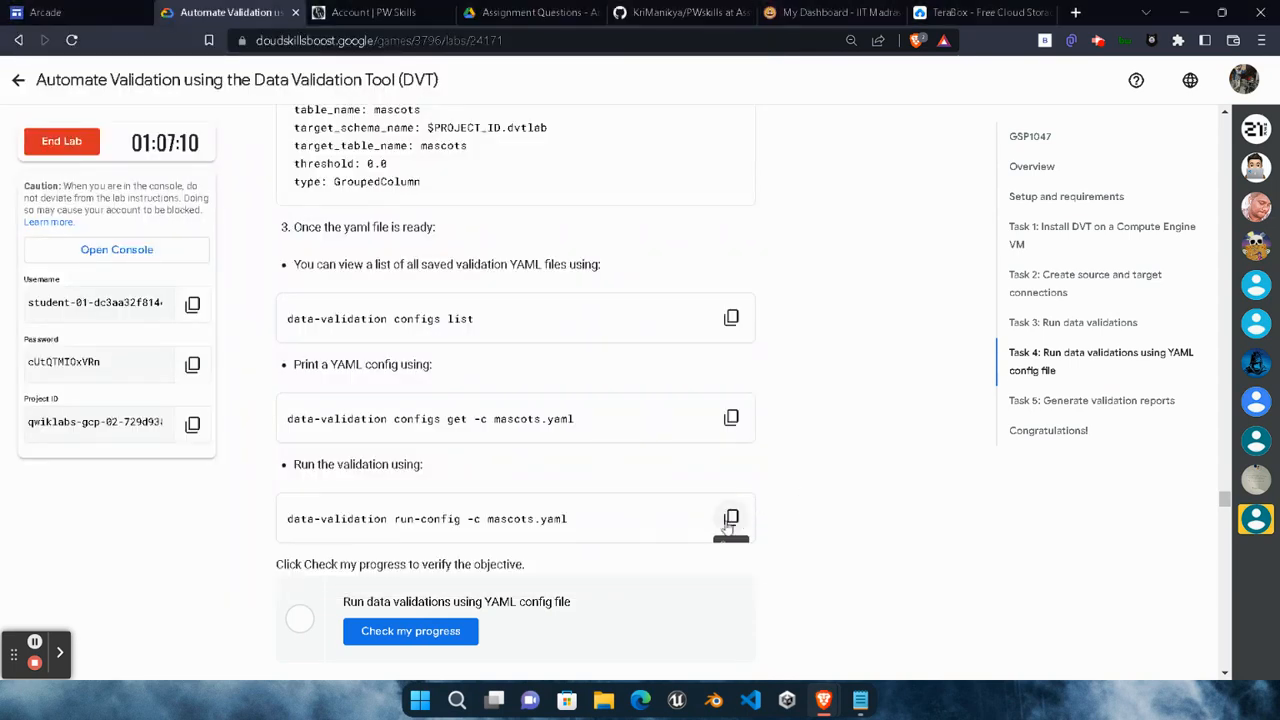
{"action": "left_click", "coordinate": [731, 517]}
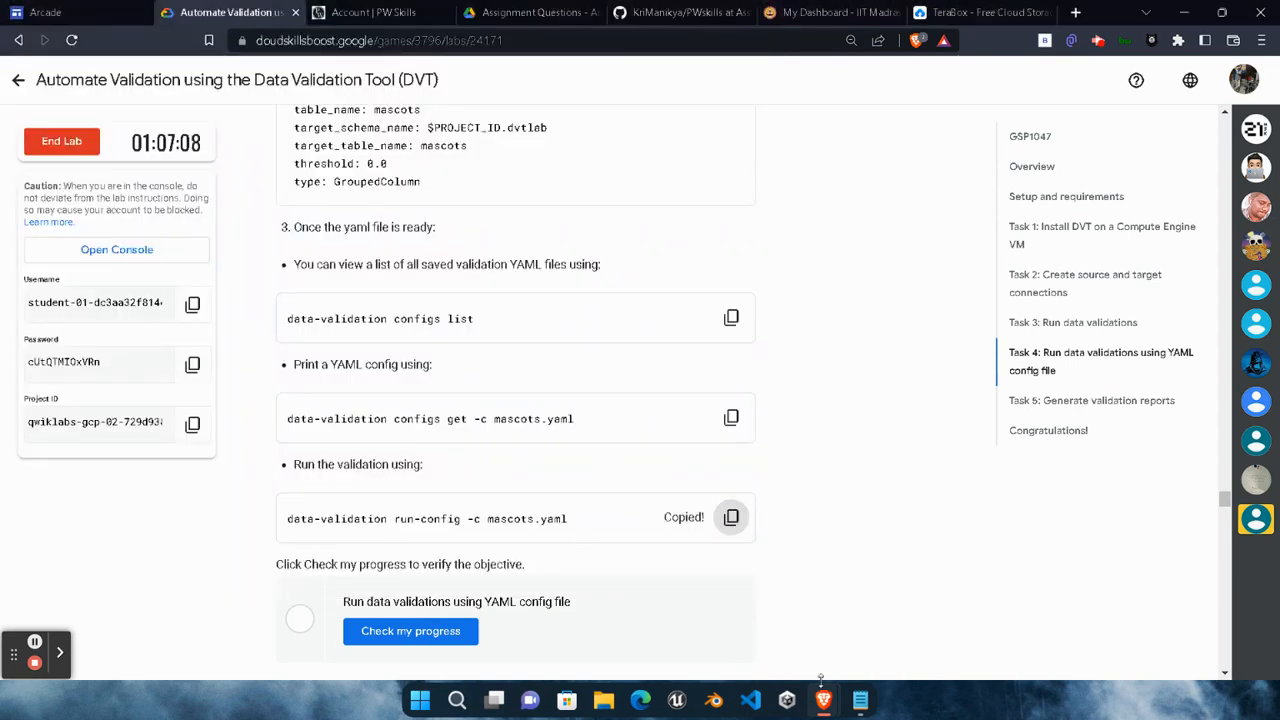
{"action": "mouse_move", "coordinate": [820, 680]}
{"action": "left_click", "coordinate": [1043, 565]}
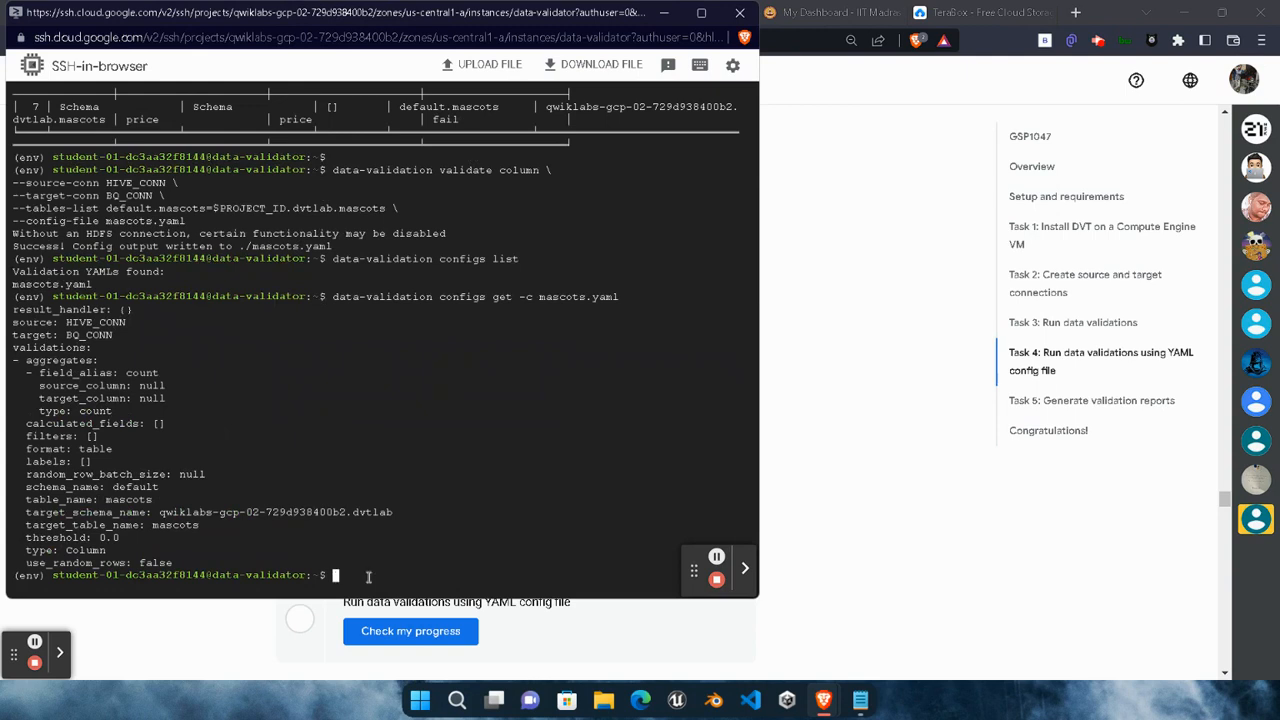
{"action": "key", "text": "ctrl+v"}
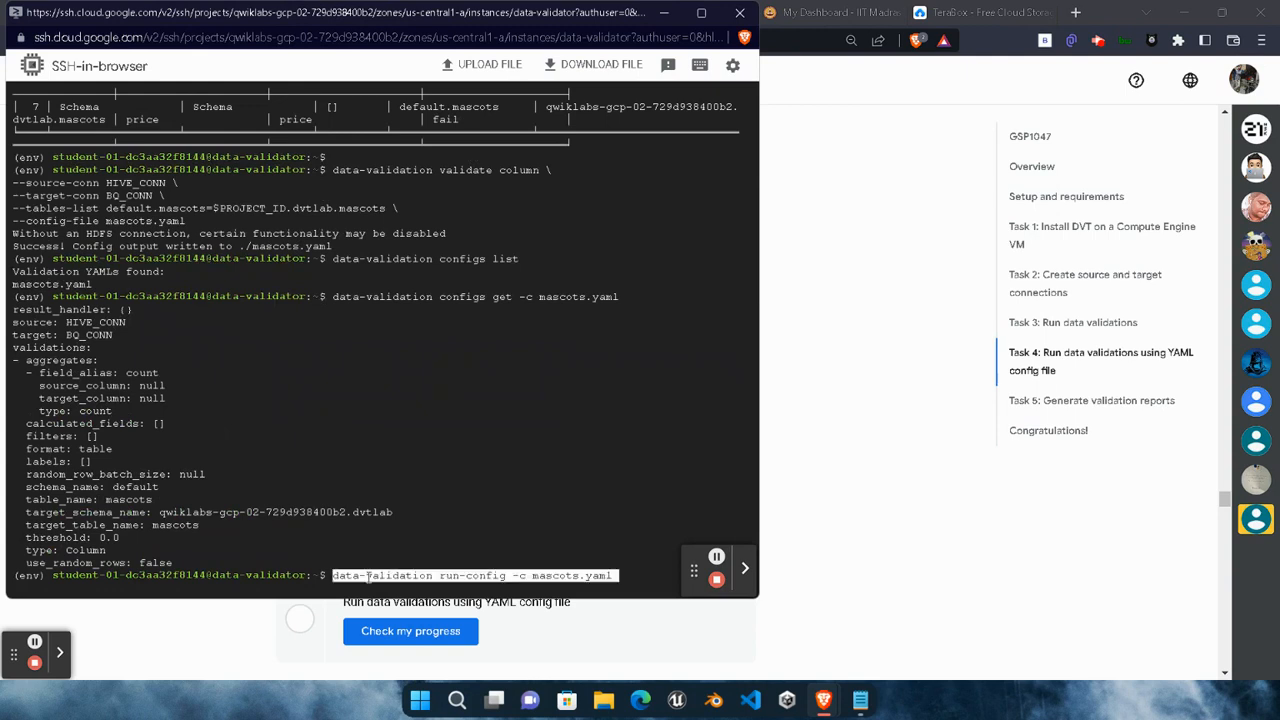
{"action": "key", "text": "Return"}
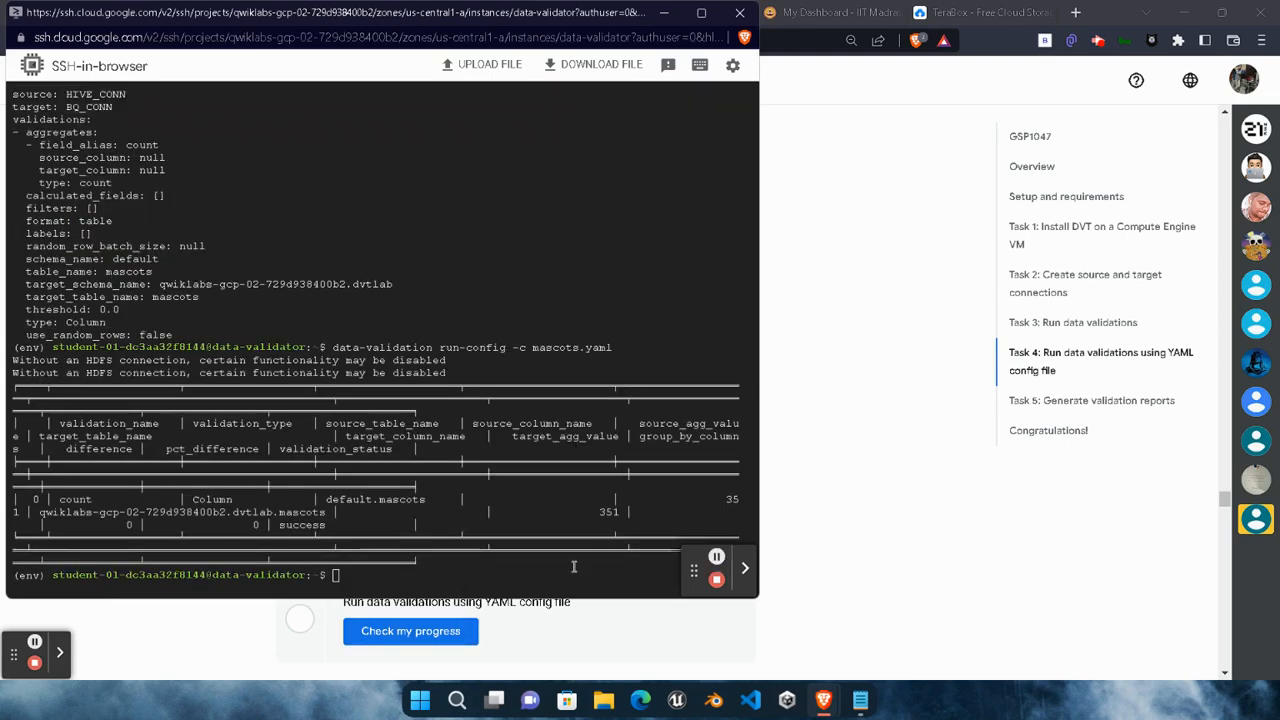
{"action": "left_click", "coordinate": [478, 567]}
Check the lab progress for the "Run data validations using YAML config file" objective and continue to the Task 5 instructions
{"action": "left_click", "coordinate": [886, 537]}
{"action": "left_click", "coordinate": [467, 635]}
{"action": "scroll", "coordinate": [490, 600], "scroll_direction": "down", "scroll_amount": 2}
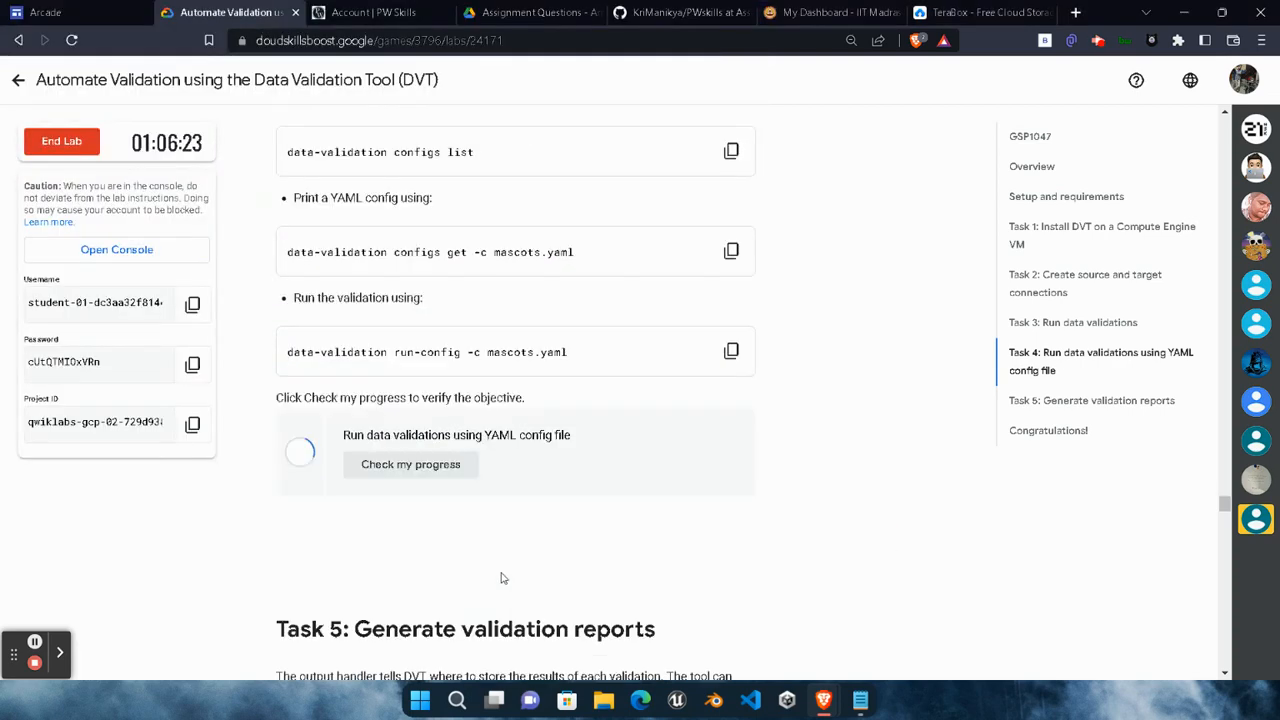
{"action": "scroll", "coordinate": [500, 577], "scroll_direction": "down", "scroll_amount": 2}
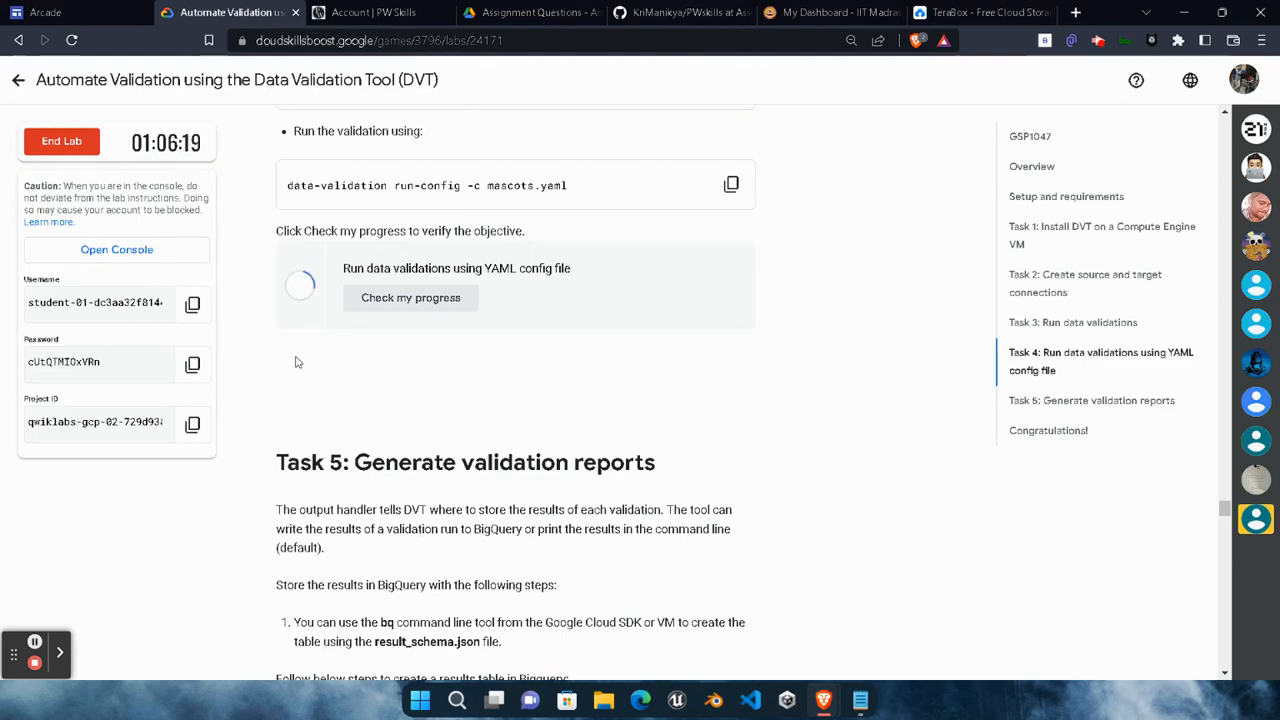
{"action": "left_click_drag", "start_coordinate": [335, 338], "coordinate": [523, 320]}
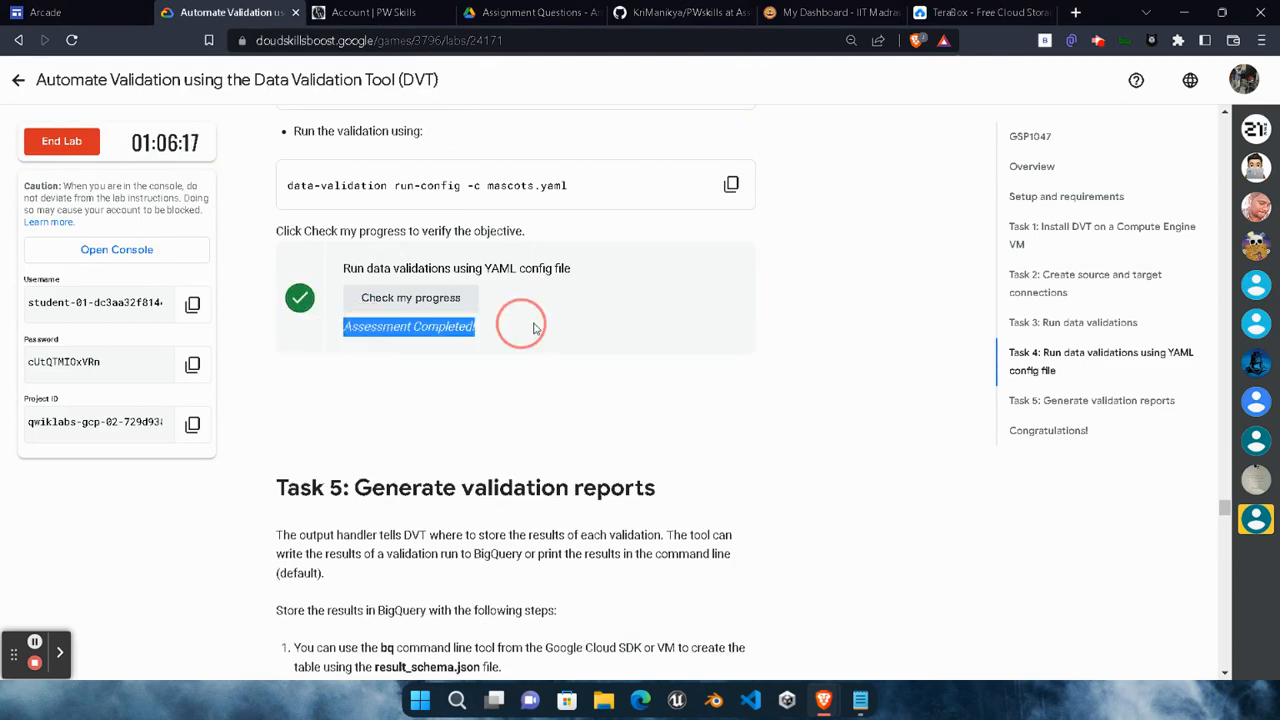
{"action": "left_click", "coordinate": [543, 413]}
{"action": "scroll", "coordinate": [565, 520], "scroll_direction": "down", "scroll_amount": 2}
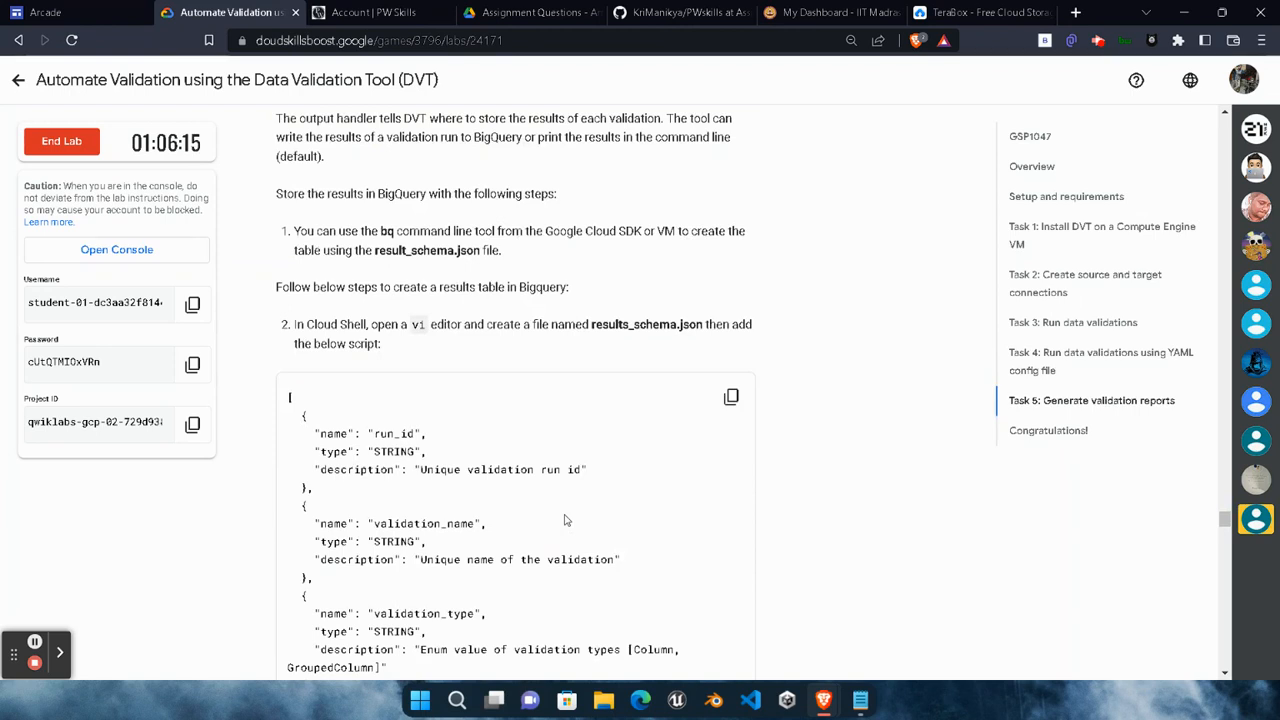
Copy the file name results_schema.json from the lab instructions and reconnect the lost Cloud Shell session on the VM instances page
{"action": "scroll", "coordinate": [565, 520], "scroll_direction": "down", "scroll_amount": 1}
{"action": "scroll", "coordinate": [565, 520], "scroll_direction": "up", "scroll_amount": 1}
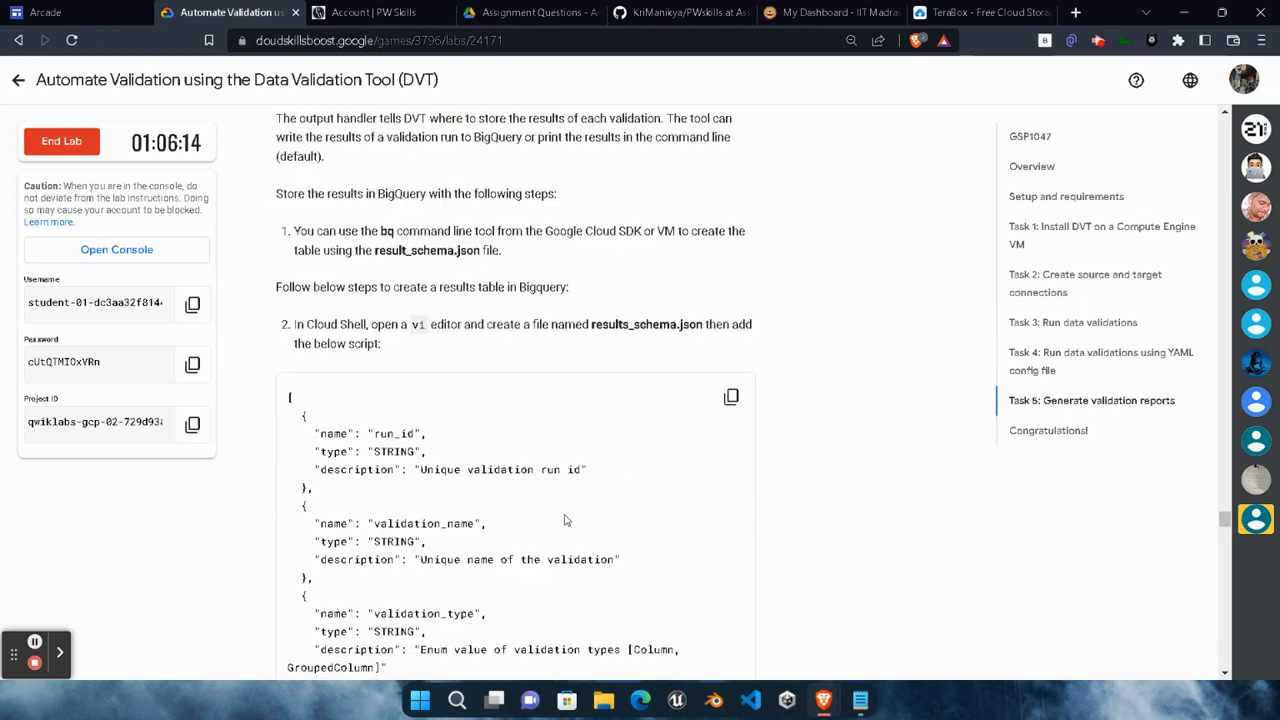
{"action": "left_click_drag", "start_coordinate": [592, 323], "coordinate": [707, 328]}
{"action": "left_click", "coordinate": [592, 325]}
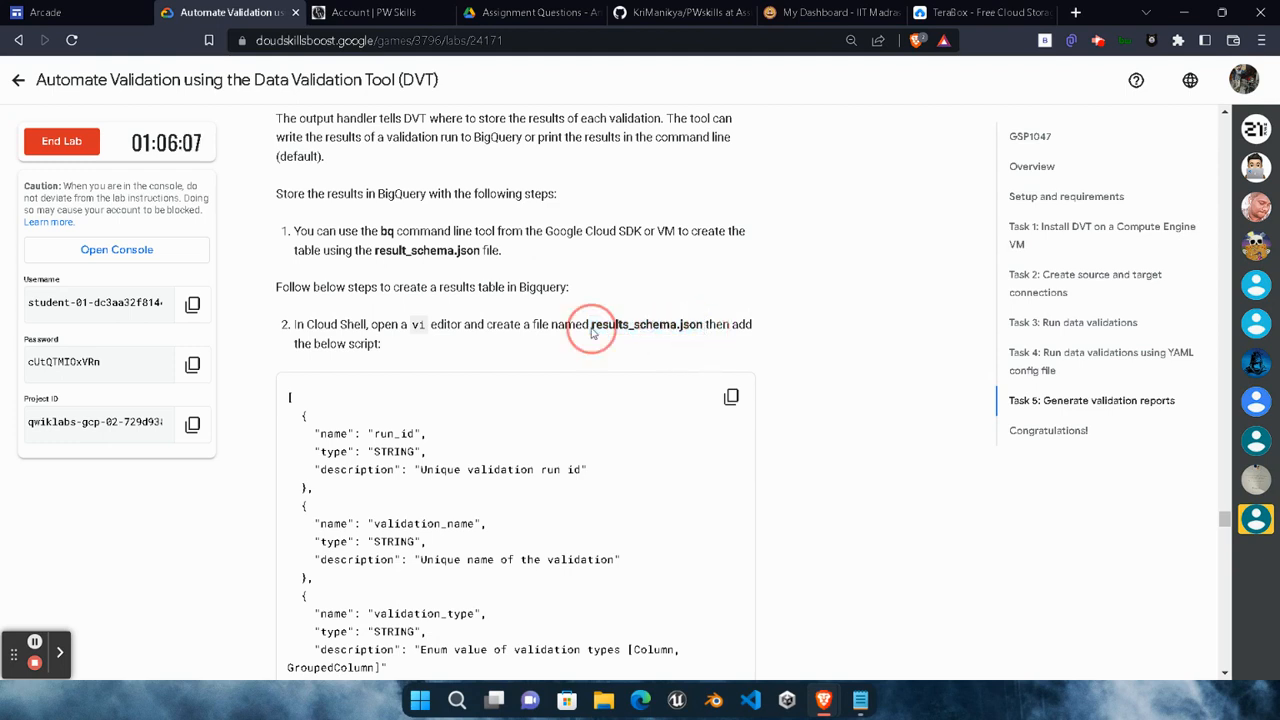
{"action": "left_click_drag", "start_coordinate": [592, 325], "coordinate": [705, 325]}
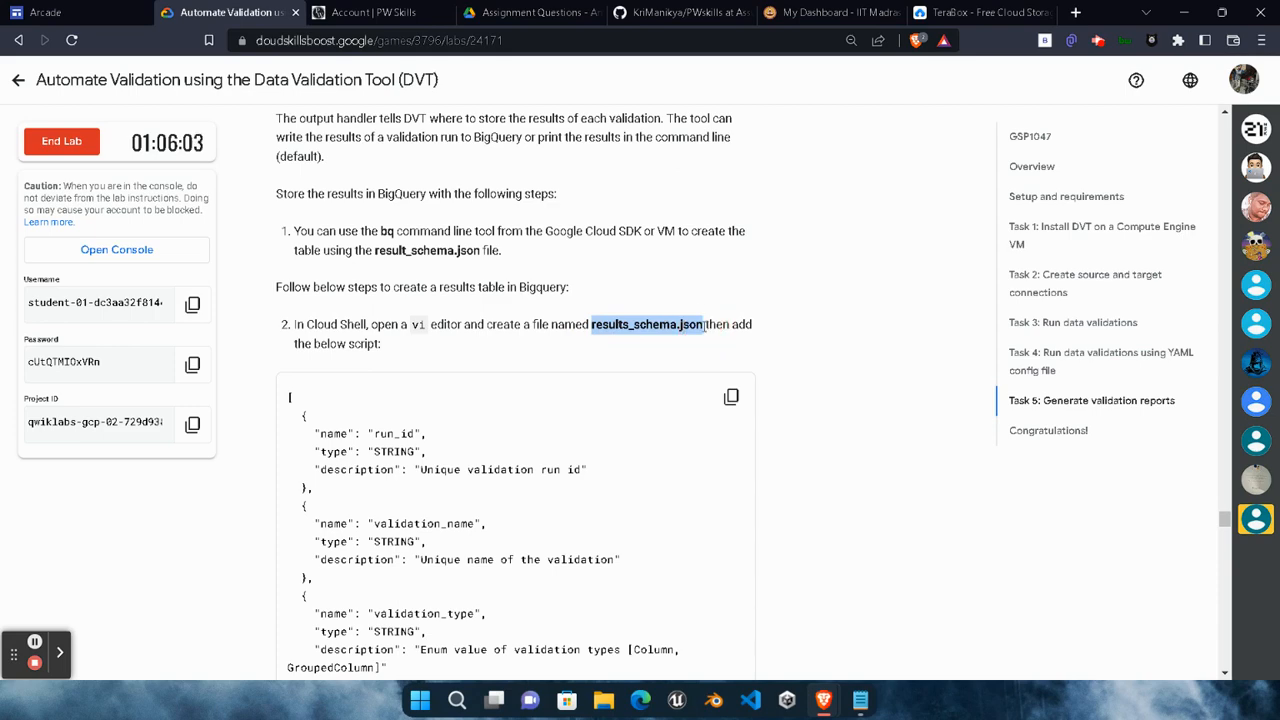
{"action": "mouse_move", "coordinate": [826, 700]}
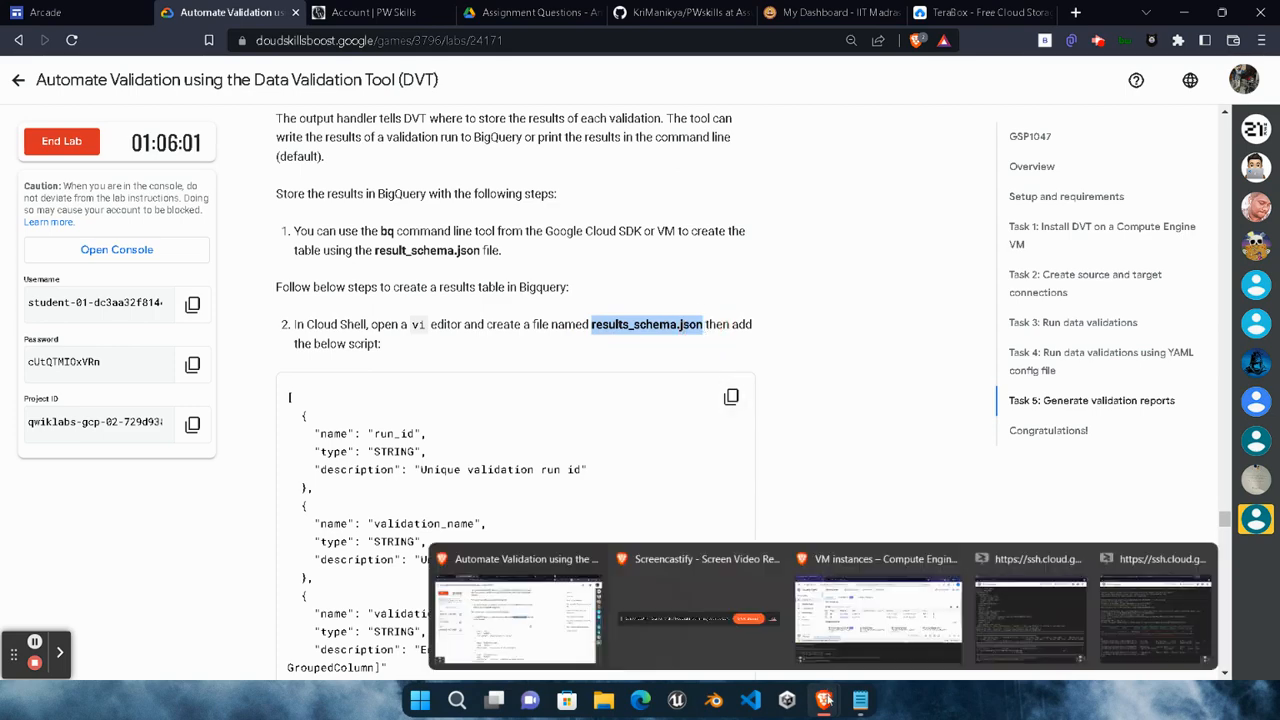
{"action": "left_click", "coordinate": [860, 628]}
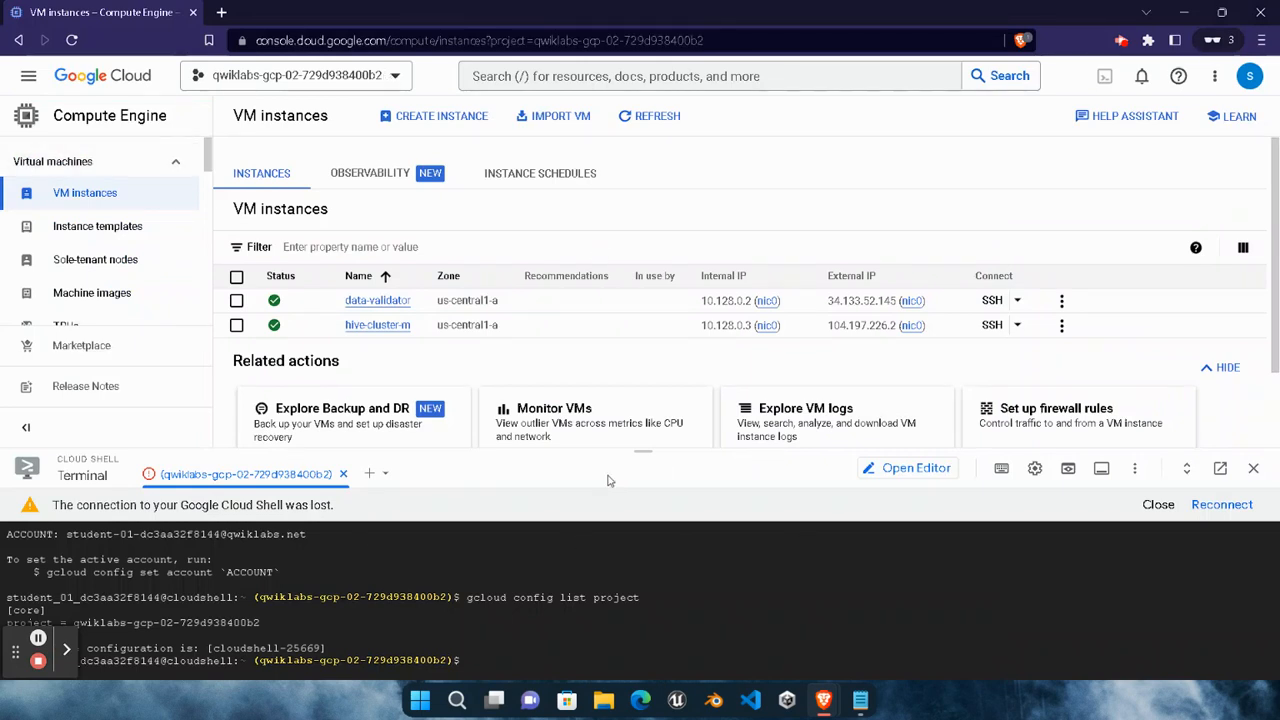
{"action": "left_click", "coordinate": [1226, 512]}
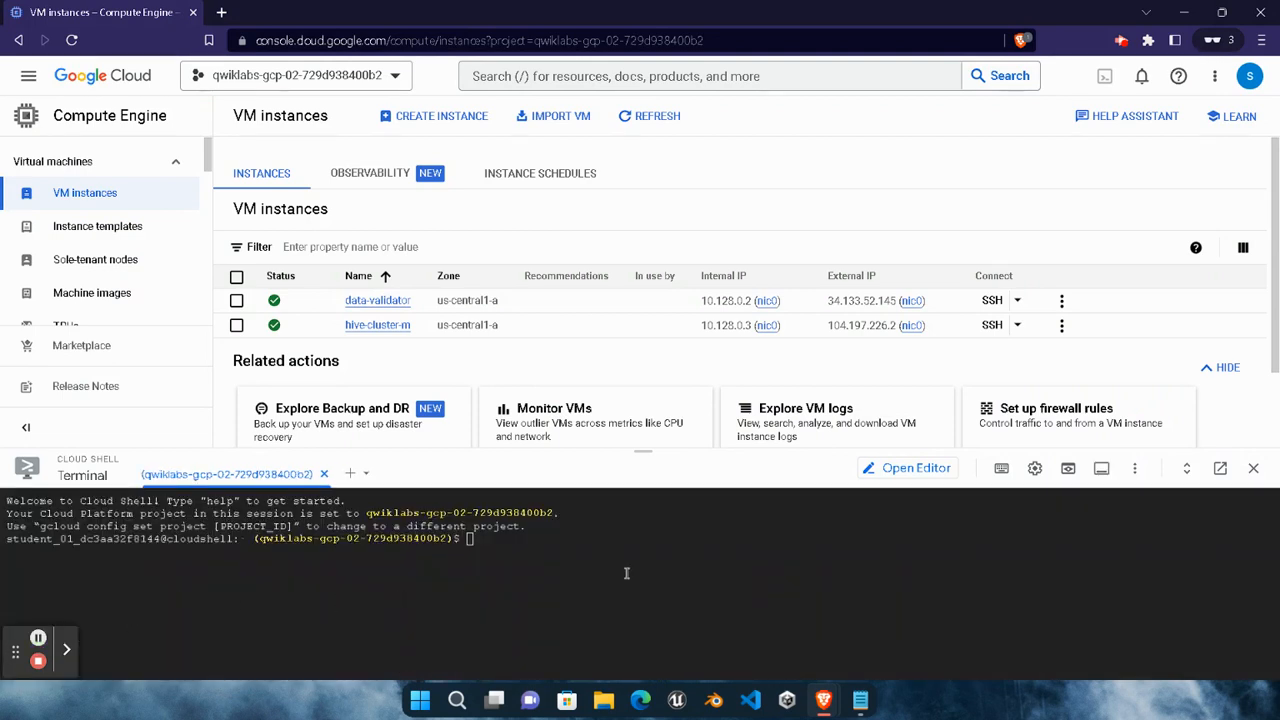
Open a new file named results_schema.json in the nano editor in Cloud Shell
{"action": "left_click", "coordinate": [494, 542]}
{"action": "type", "text": "nano"}
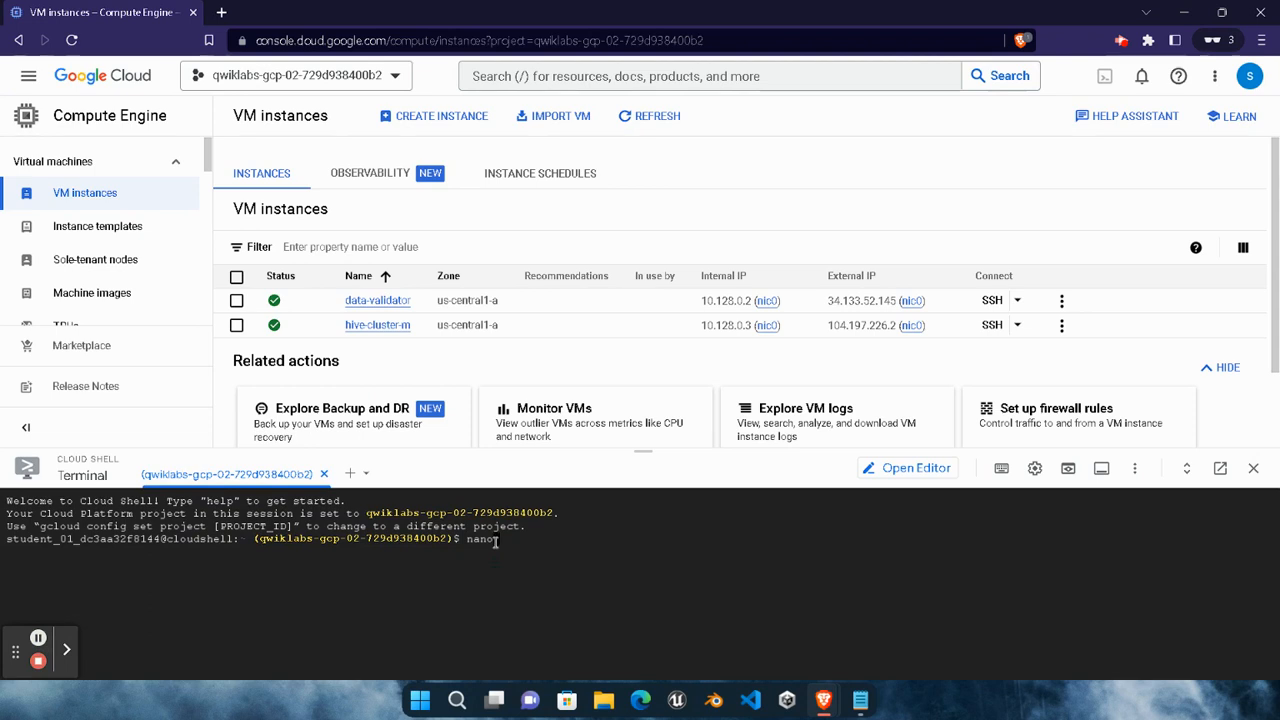
{"action": "key", "text": "ctrl+v"}
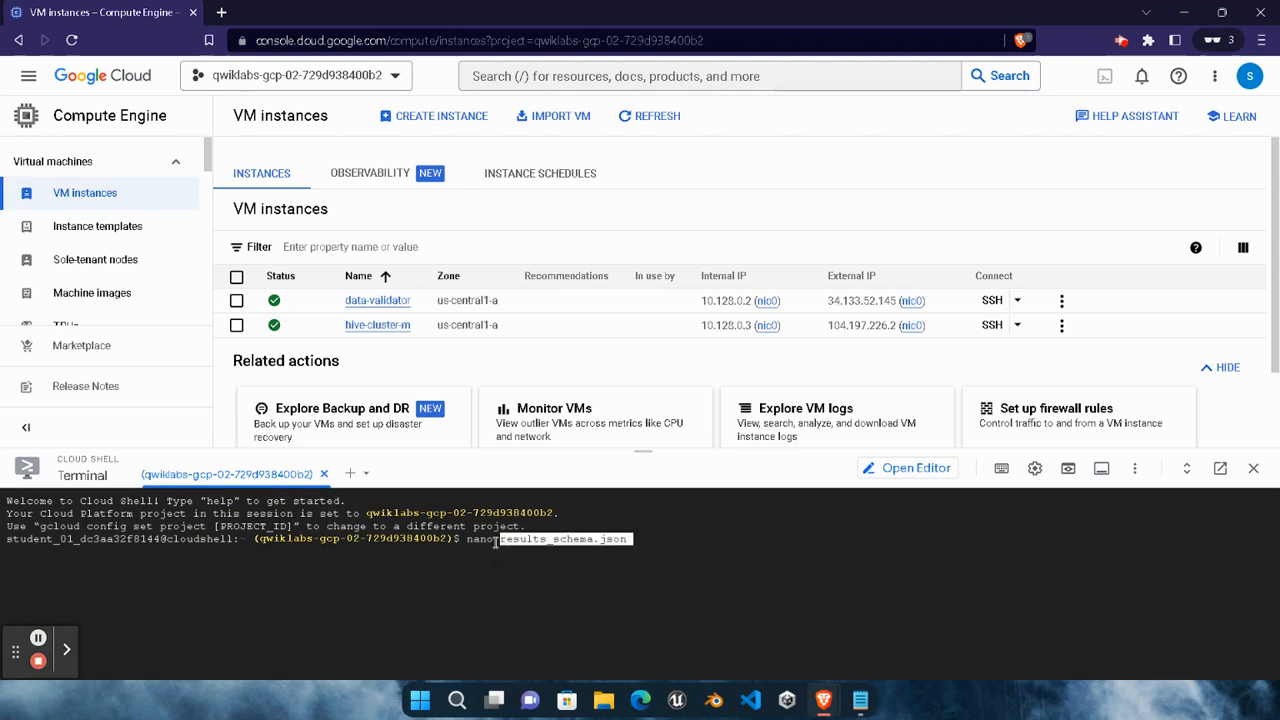
{"action": "key", "text": "Return"}
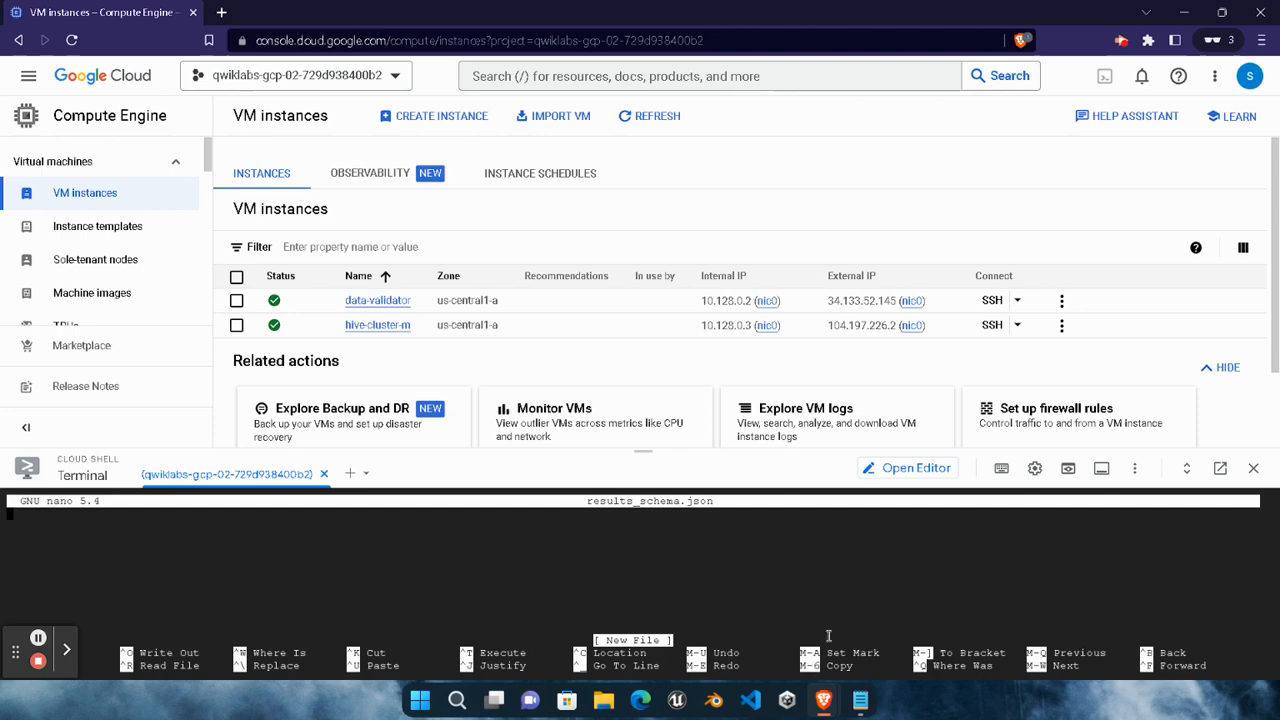
Copy the lab's JSON schema script into results_schema.json, then save the file under that name and exit nano
{"action": "left_click", "coordinate": [825, 702]}
{"action": "left_click", "coordinate": [571, 620]}
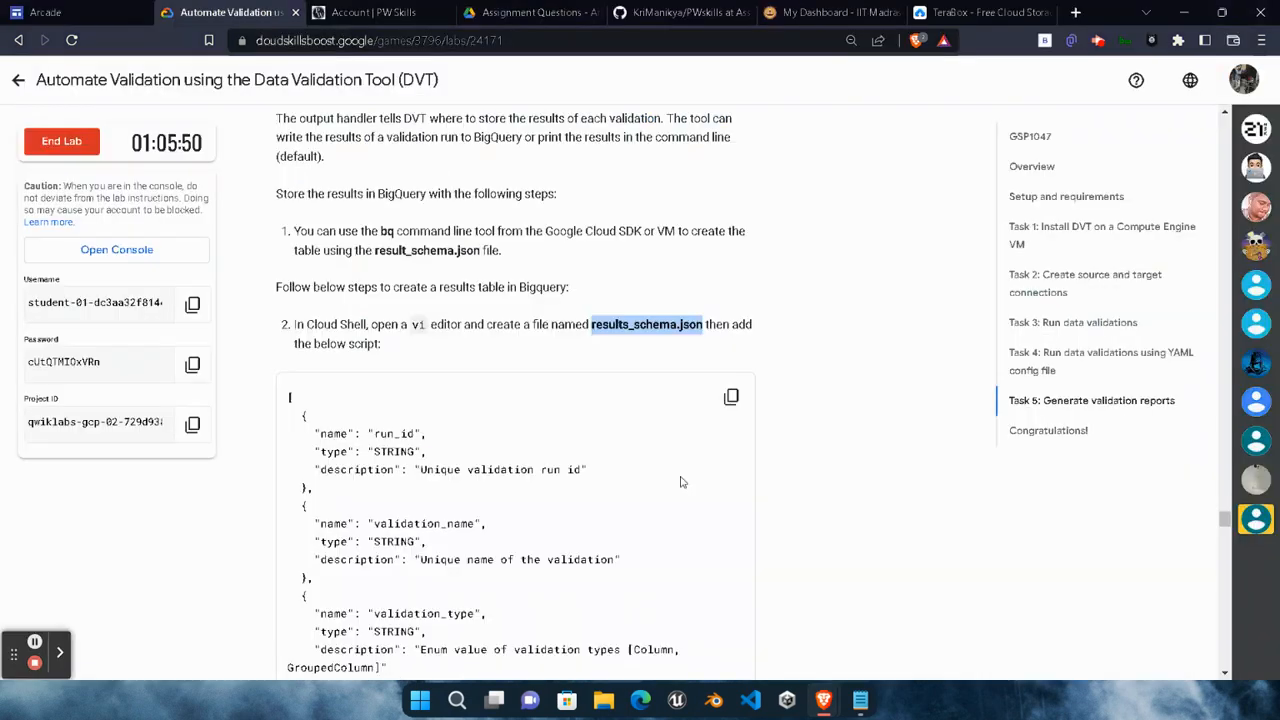
{"action": "scroll", "coordinate": [690, 470], "scroll_direction": "down", "scroll_amount": 2}
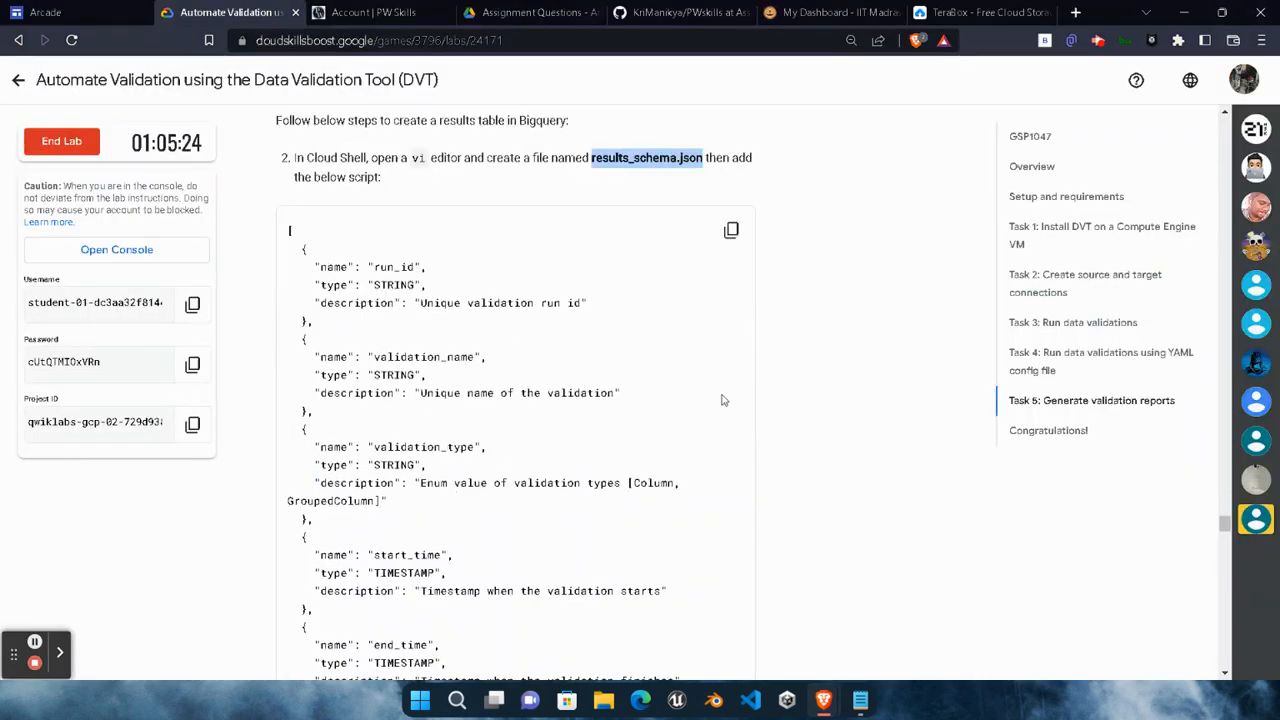
{"action": "left_click", "coordinate": [731, 230]}
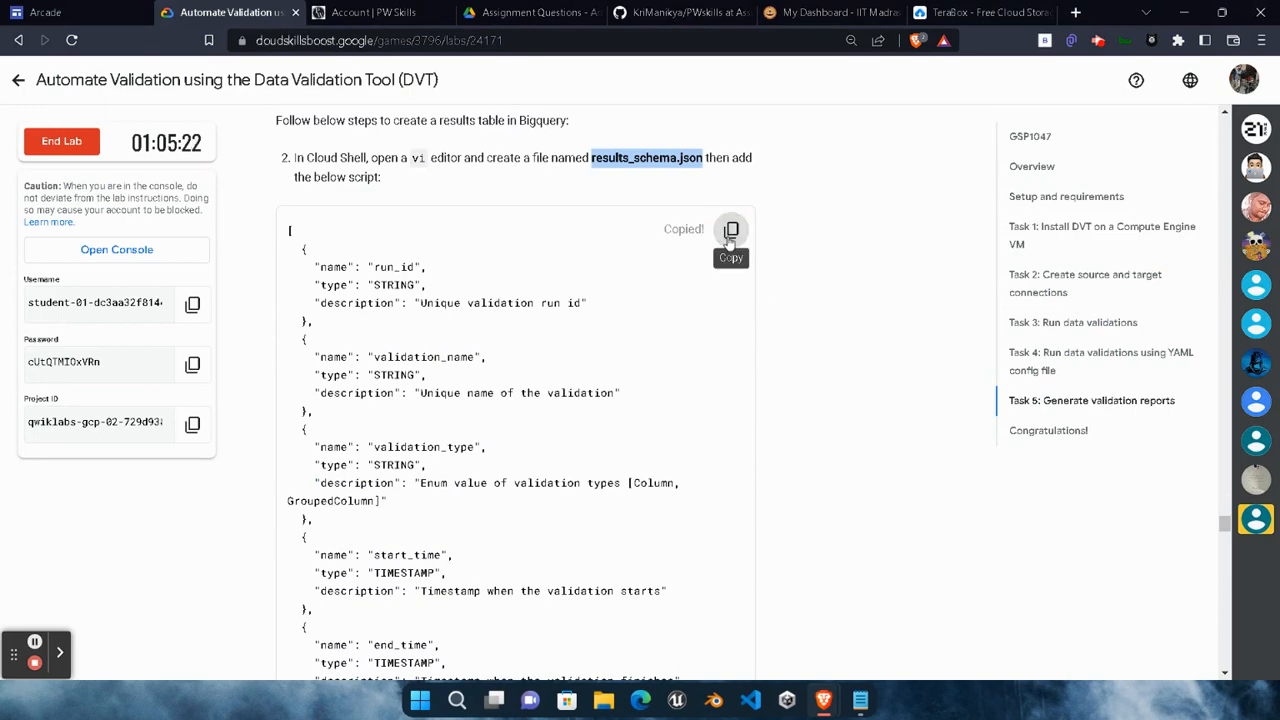
{"action": "left_click", "coordinate": [825, 700]}
{"action": "left_click", "coordinate": [850, 640]}
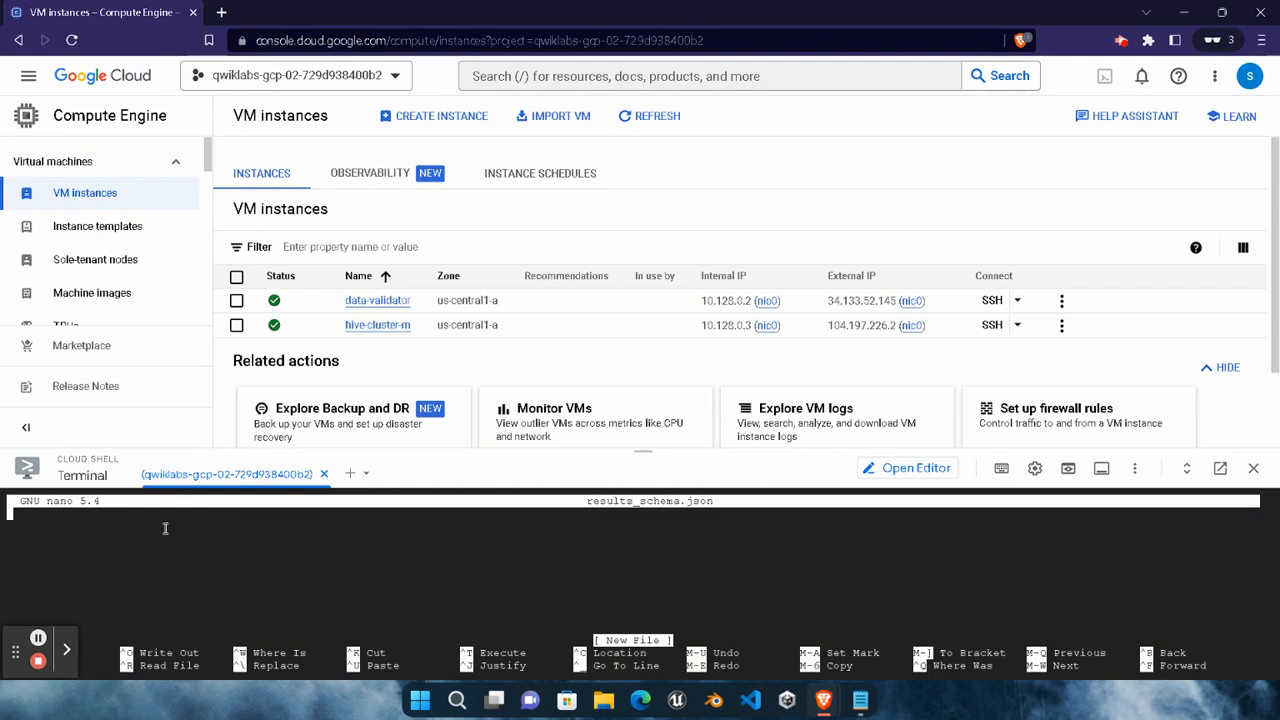
{"action": "key", "text": "ctrl+v"}
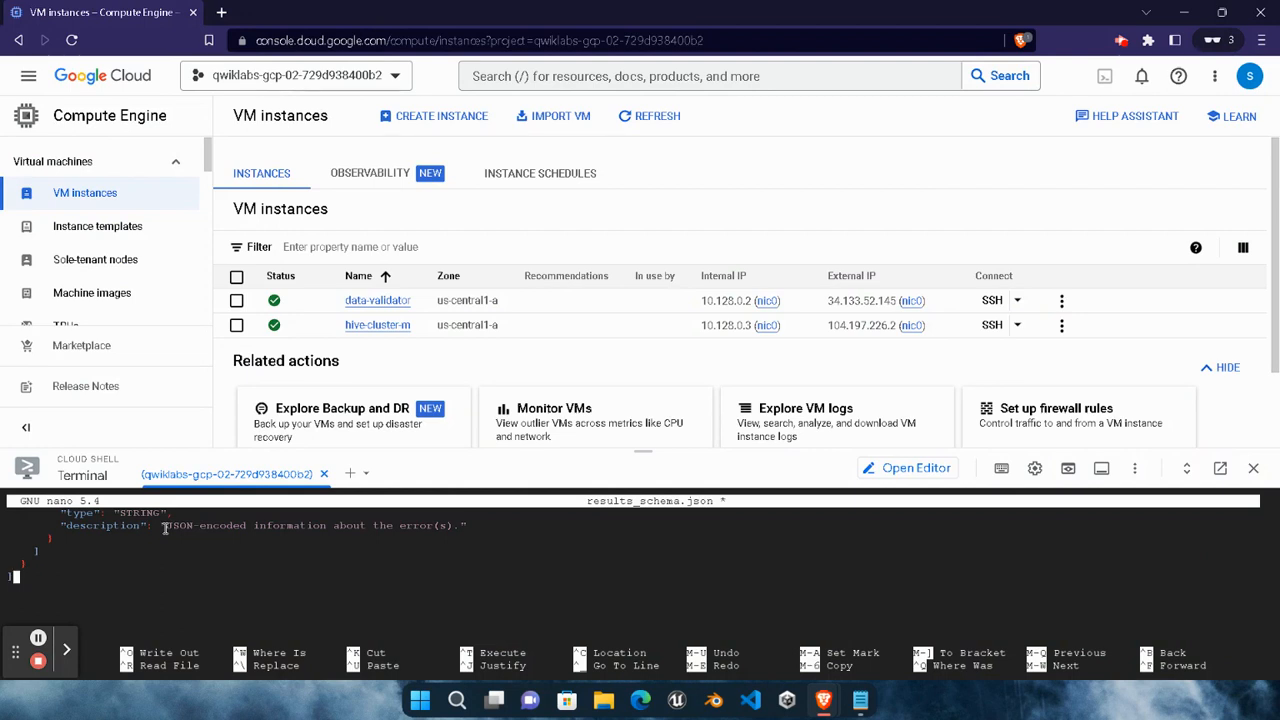
{"action": "key", "text": "ctrl+x"}
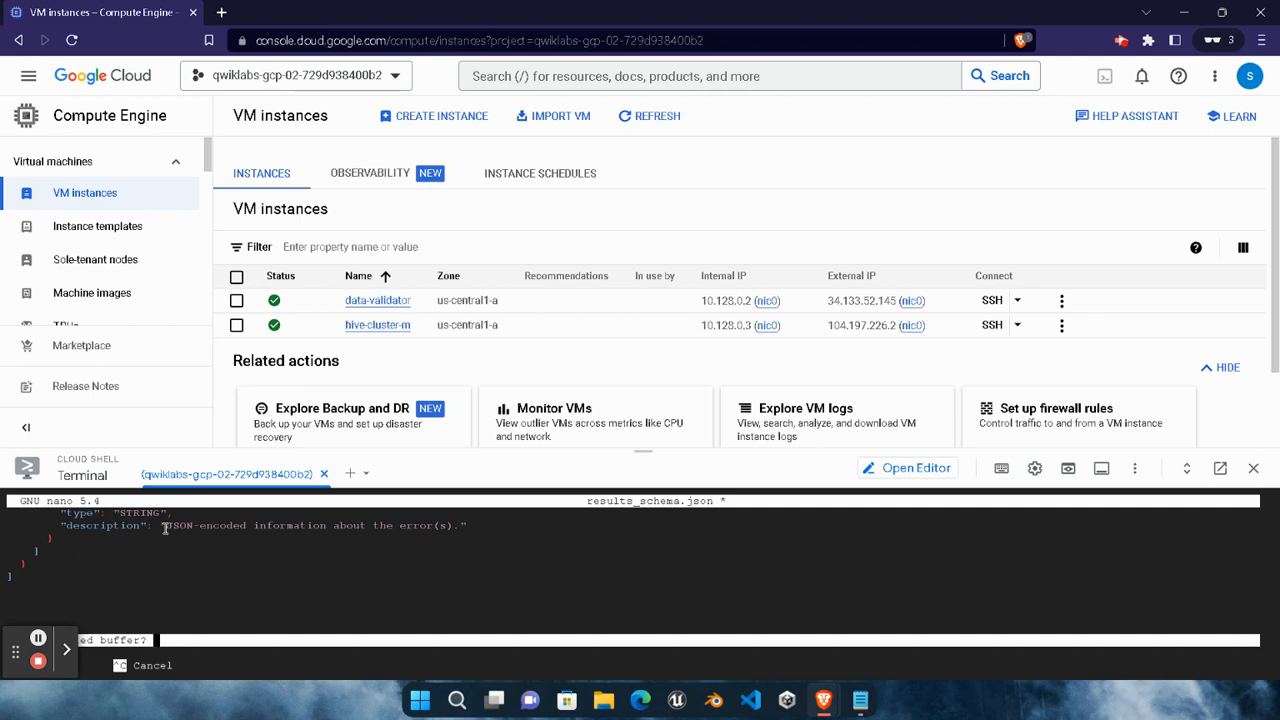
{"action": "key", "text": "y"}
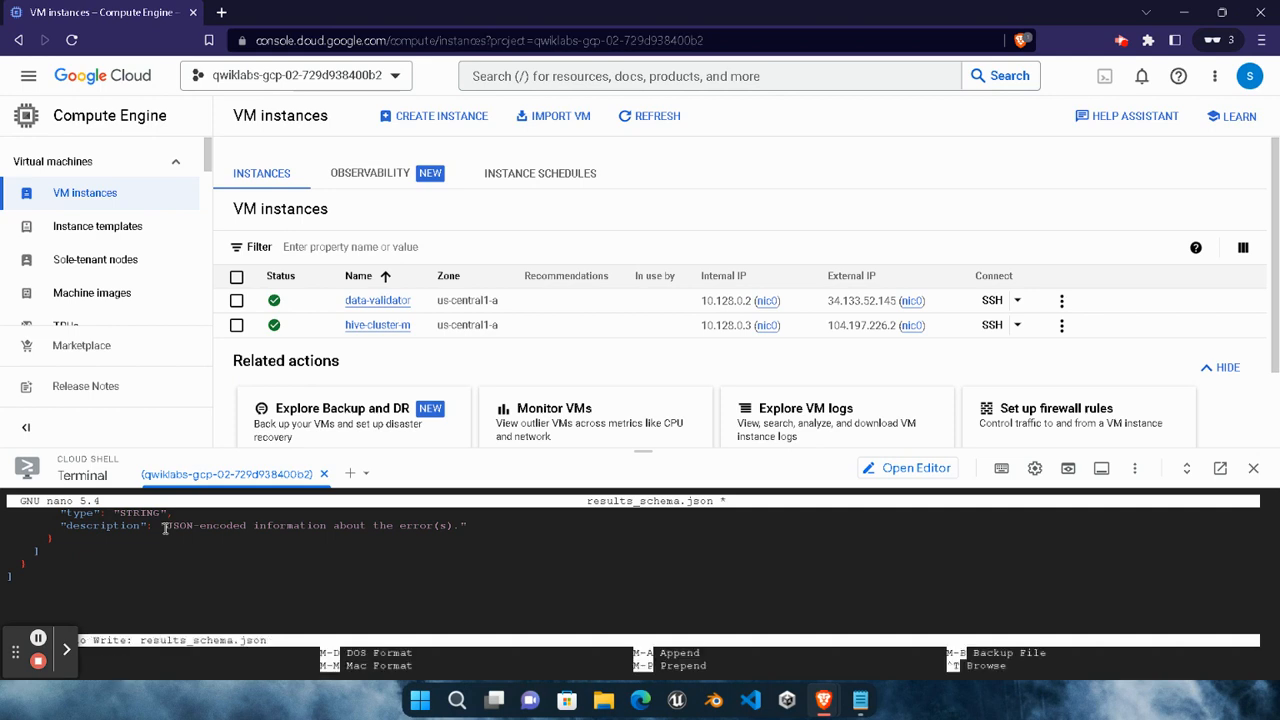
{"action": "key", "text": "Return"}
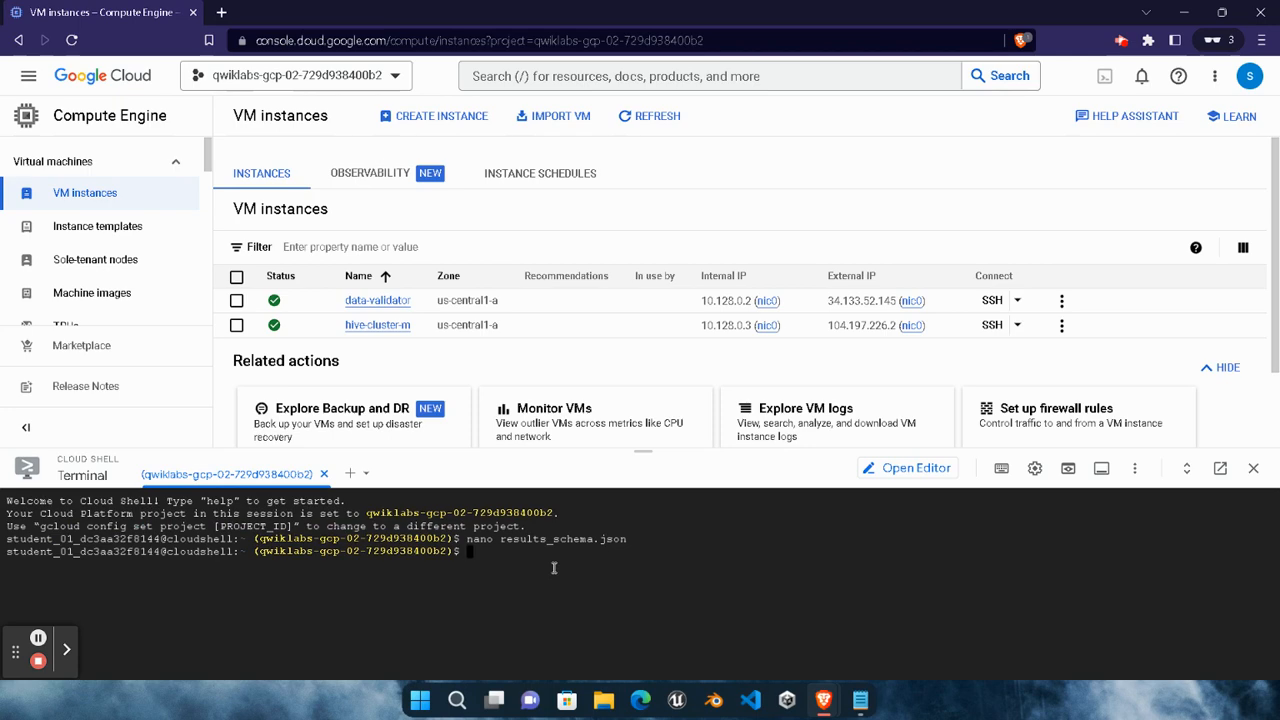
Copy the lab's "bq mk" commands and run them in Cloud Shell, authorizing it, to create the data_validator dataset and results table
{"action": "mouse_move", "coordinate": [838, 703]}
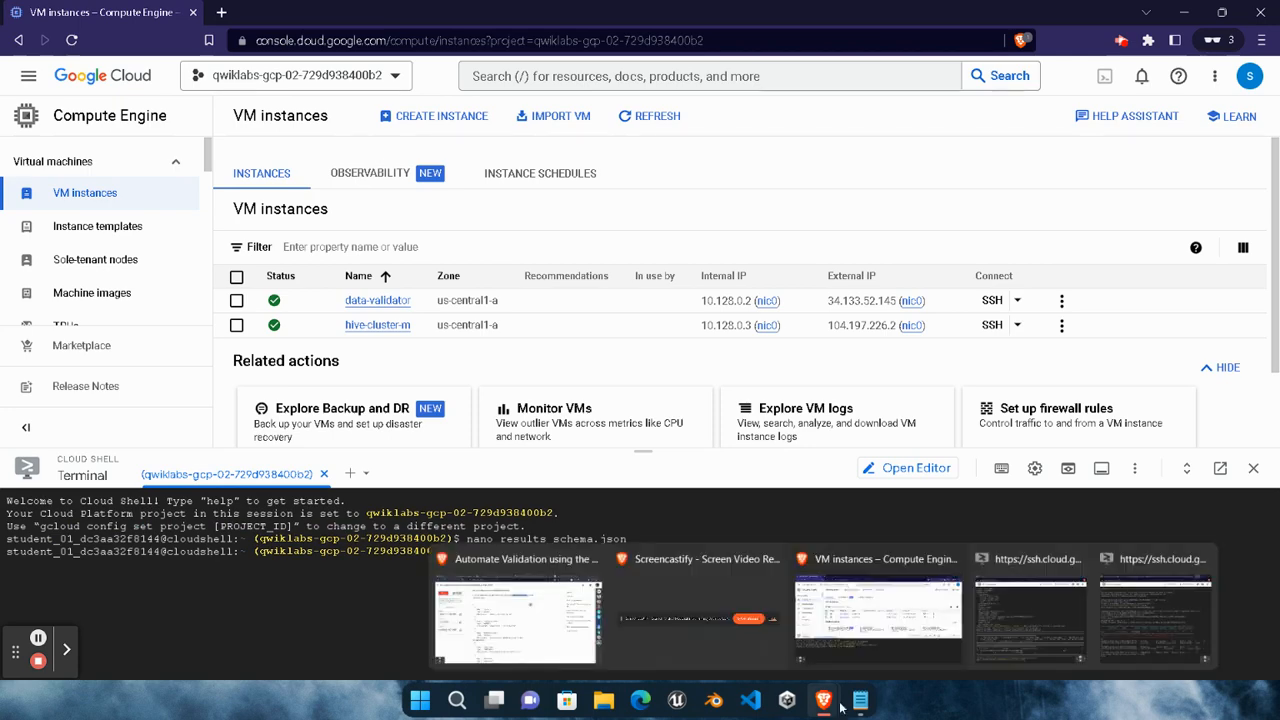
{"action": "left_click", "coordinate": [535, 610]}
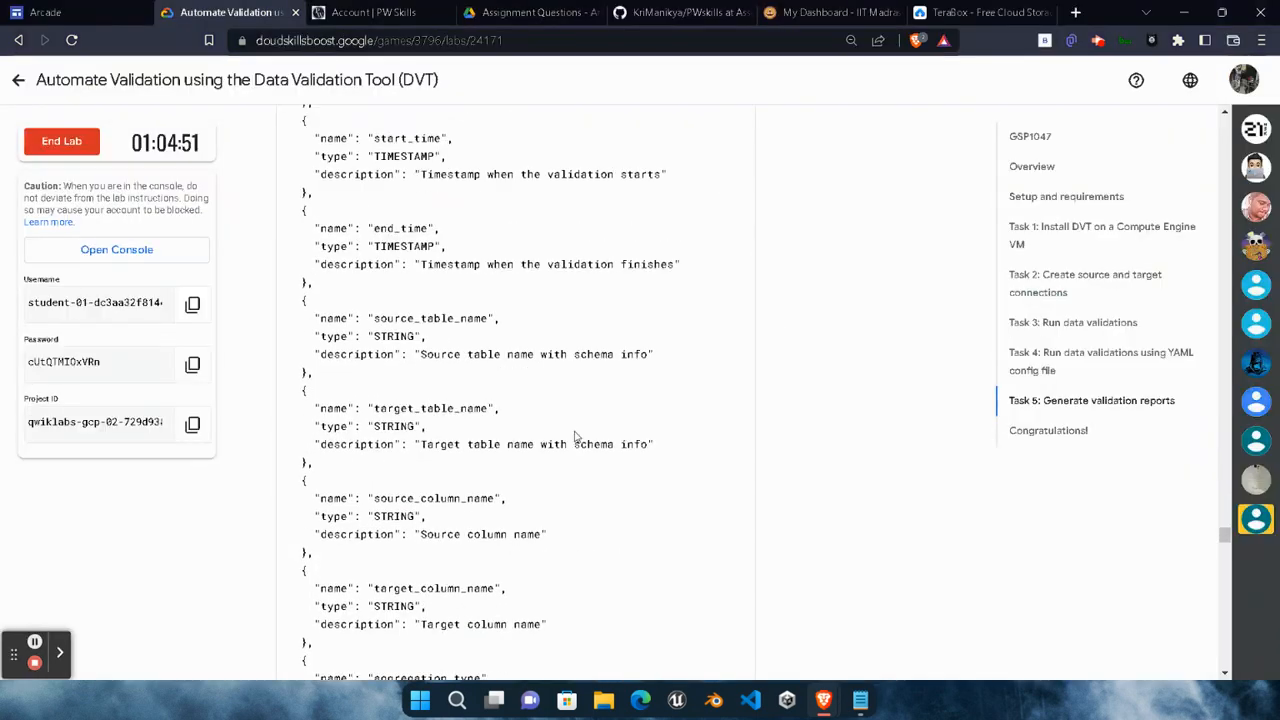
{"action": "scroll", "coordinate": [575, 431], "scroll_direction": "down", "scroll_amount": 15}
{"action": "scroll", "coordinate": [575, 431], "scroll_direction": "down", "scroll_amount": 10}
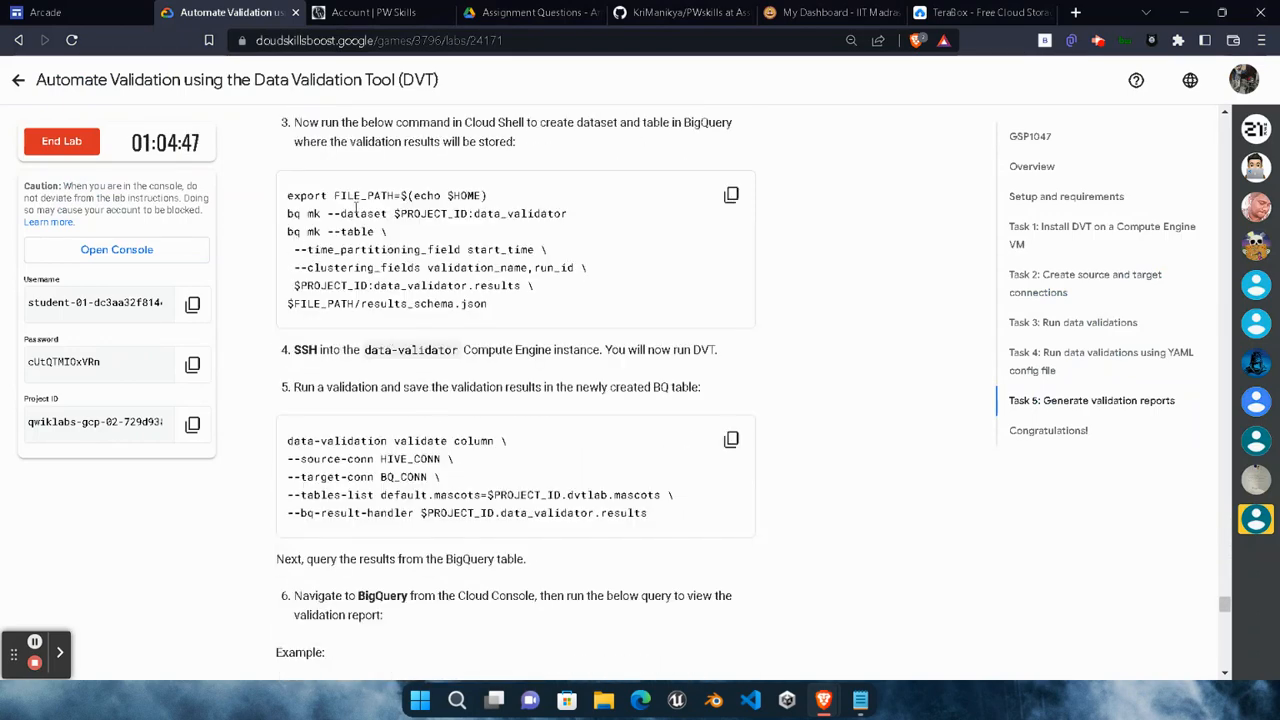
{"action": "left_click", "coordinate": [731, 194]}
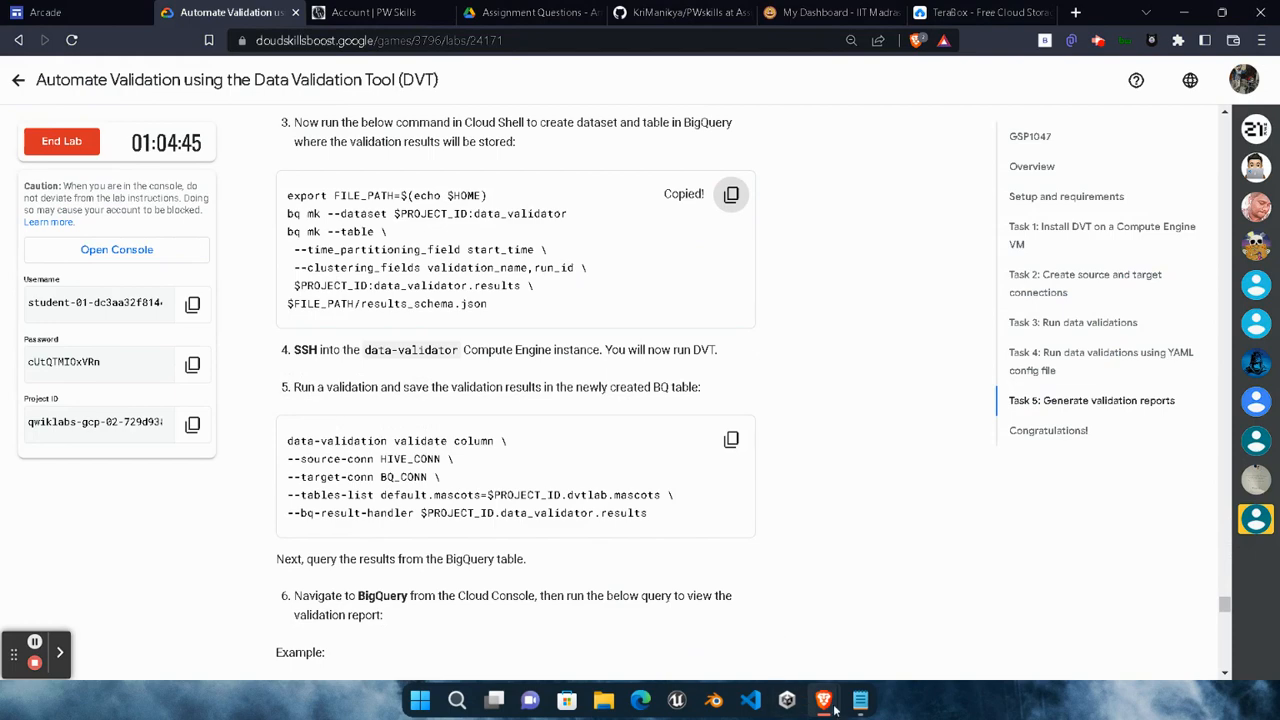
{"action": "mouse_move", "coordinate": [833, 708]}
{"action": "left_click", "coordinate": [960, 625]}
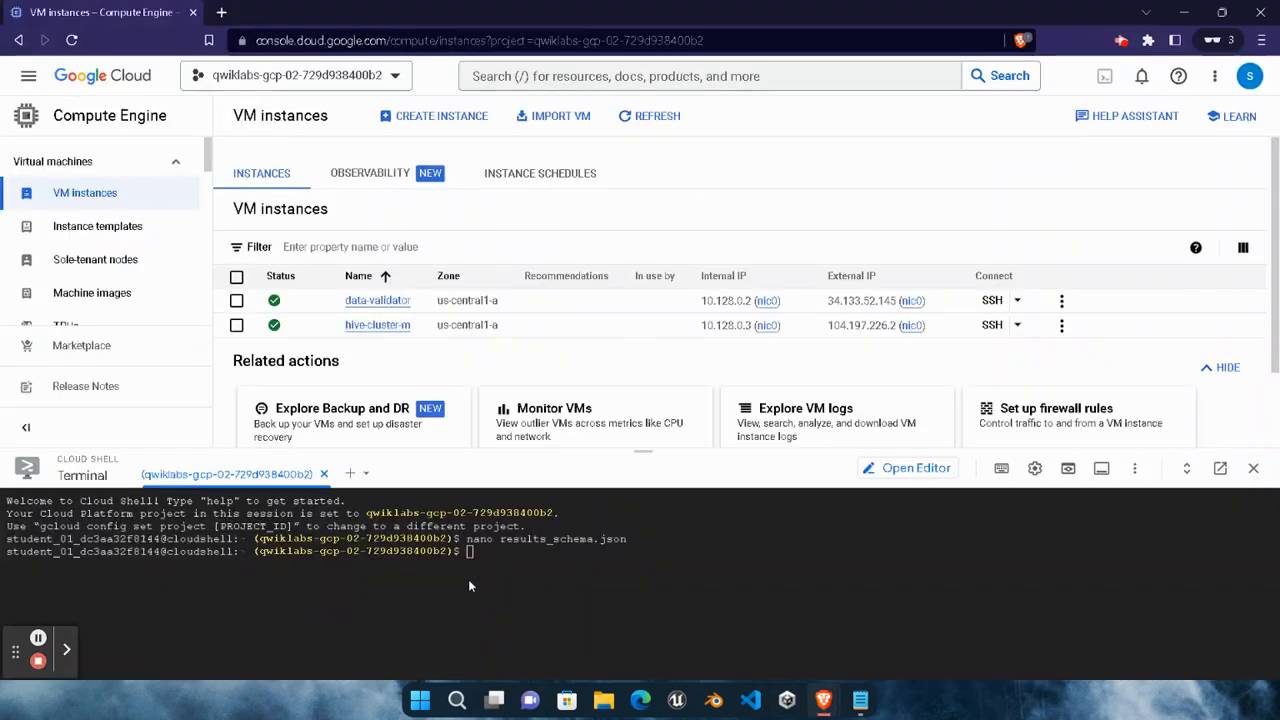
{"action": "left_click", "coordinate": [488, 572]}
{"action": "key", "text": "ctrl+v"}
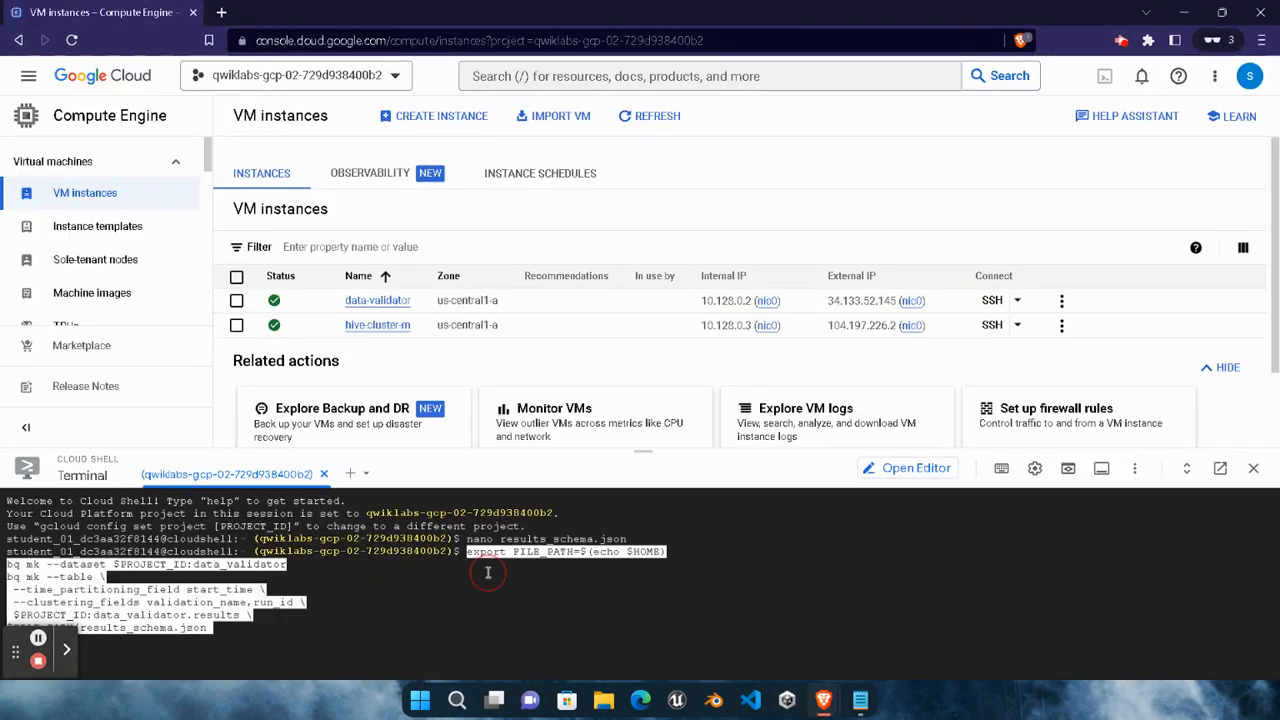
{"action": "key", "text": "Return"}
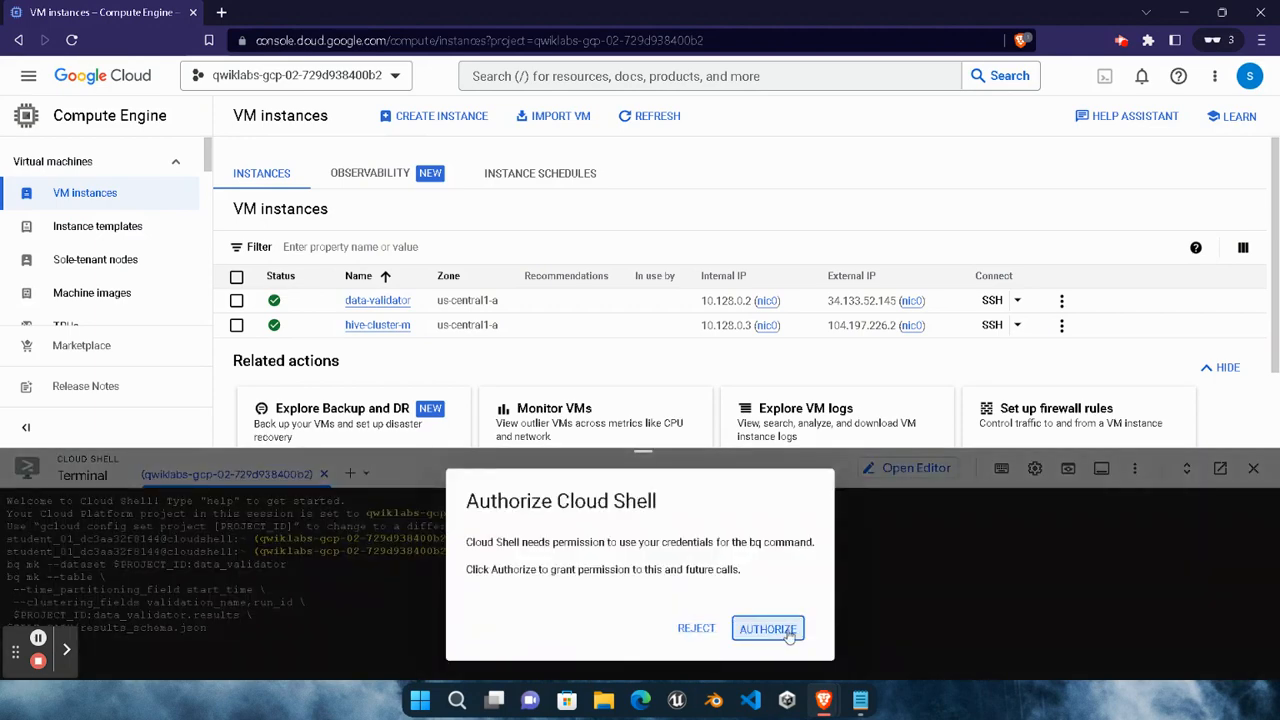
{"action": "left_click", "coordinate": [789, 632]}
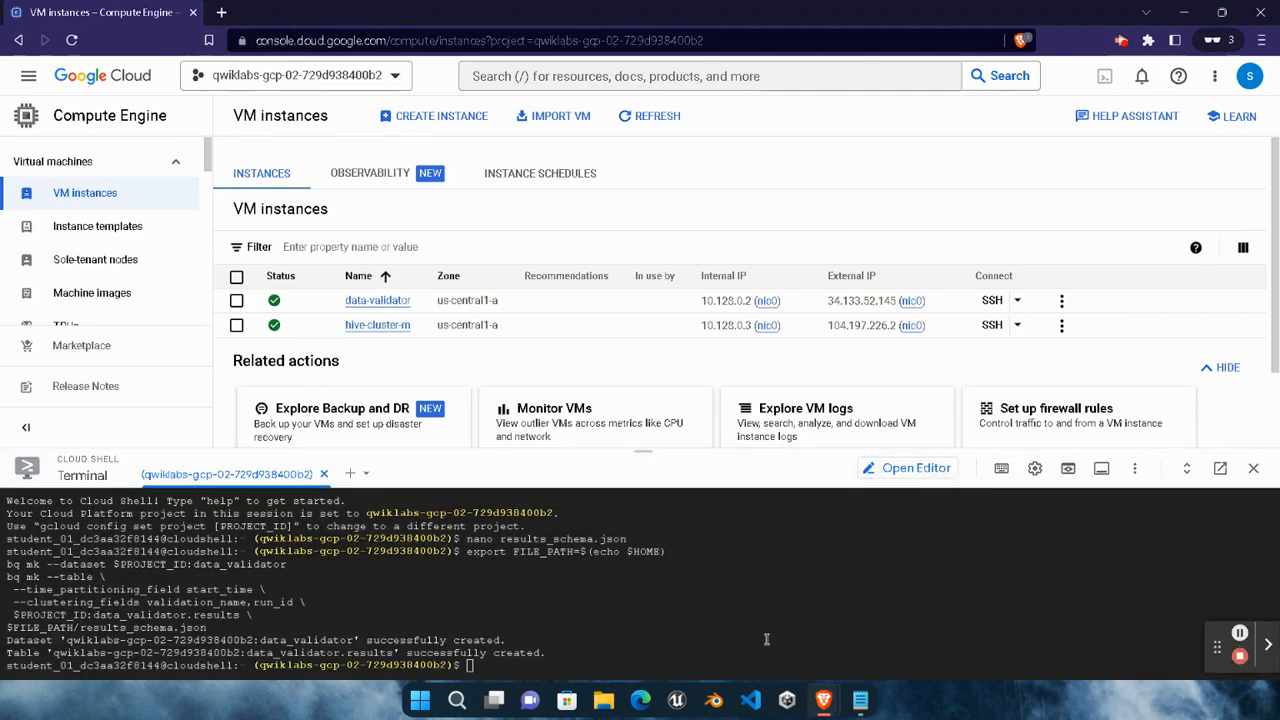
Copy the lab's "data-validation validate column" command with --bq-result-handler and run it on data-validator to save the mascots validation results to BigQuery
{"action": "mouse_move", "coordinate": [823, 700]}
{"action": "left_click", "coordinate": [527, 610]}
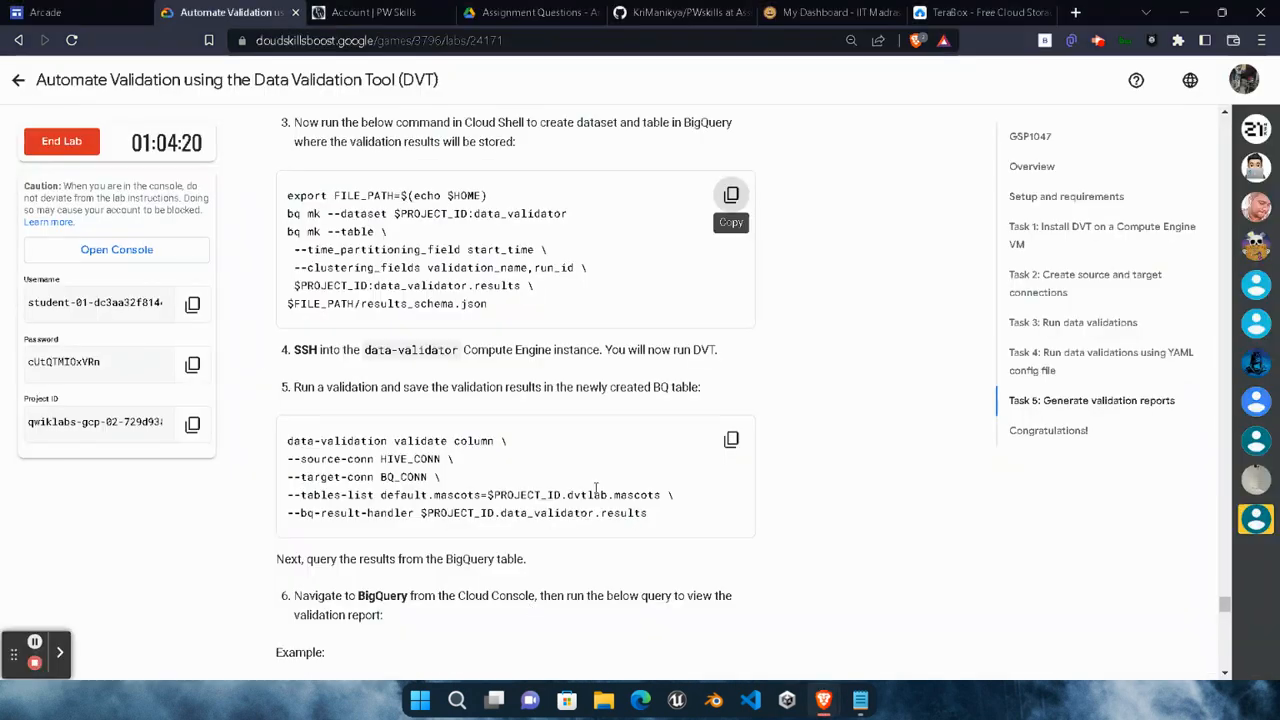
{"action": "scroll", "coordinate": [596, 489], "scroll_direction": "down", "scroll_amount": 3}
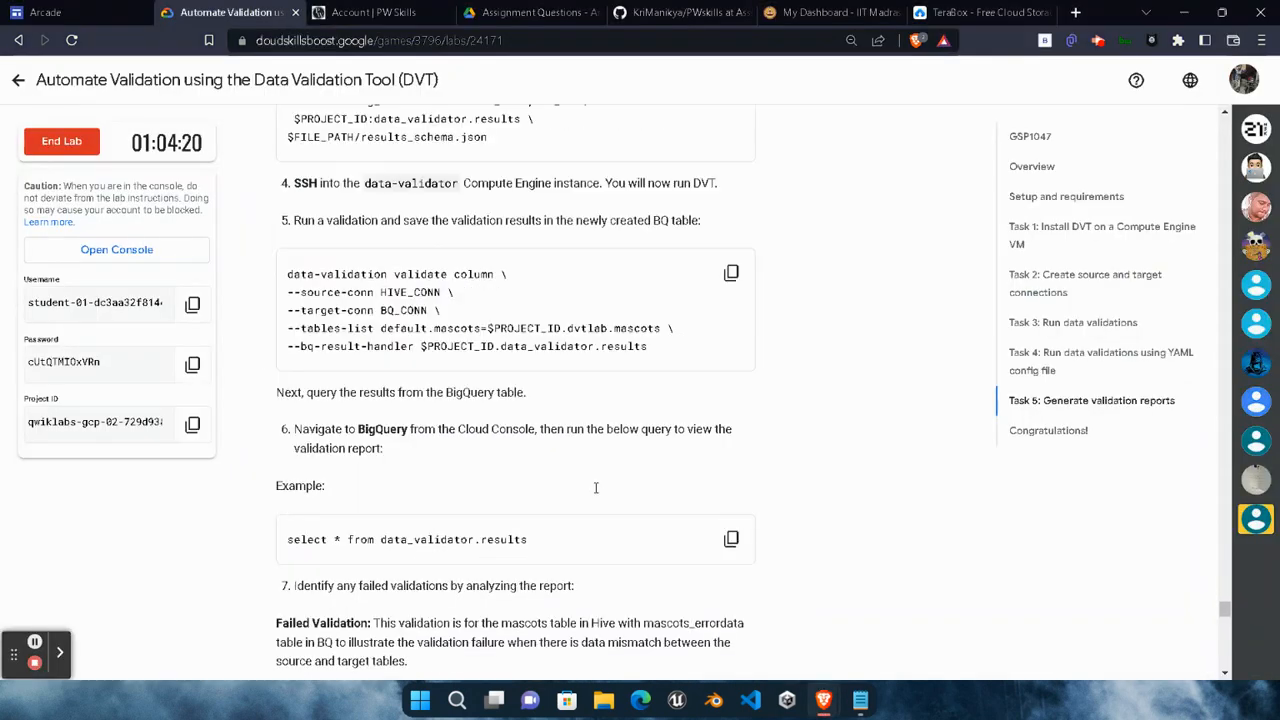
{"action": "left_click", "coordinate": [731, 273]}
{"action": "mouse_move", "coordinate": [823, 700]}
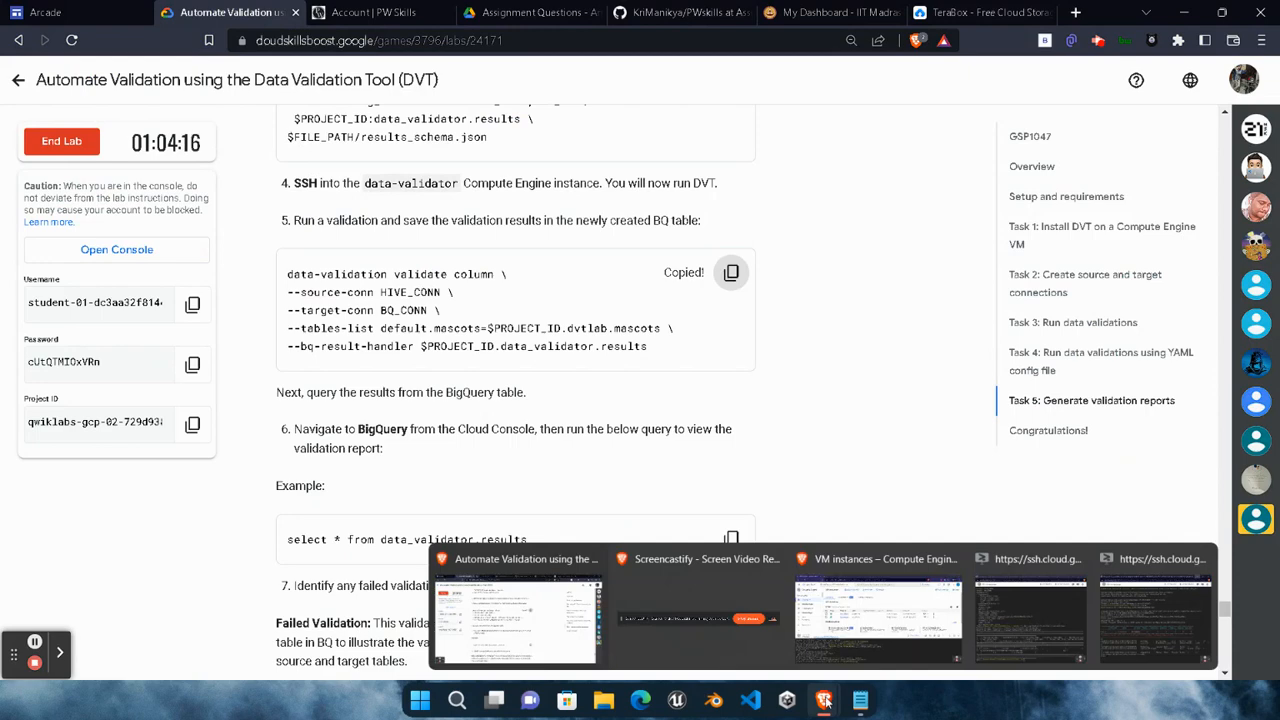
{"action": "left_click", "coordinate": [1050, 620]}
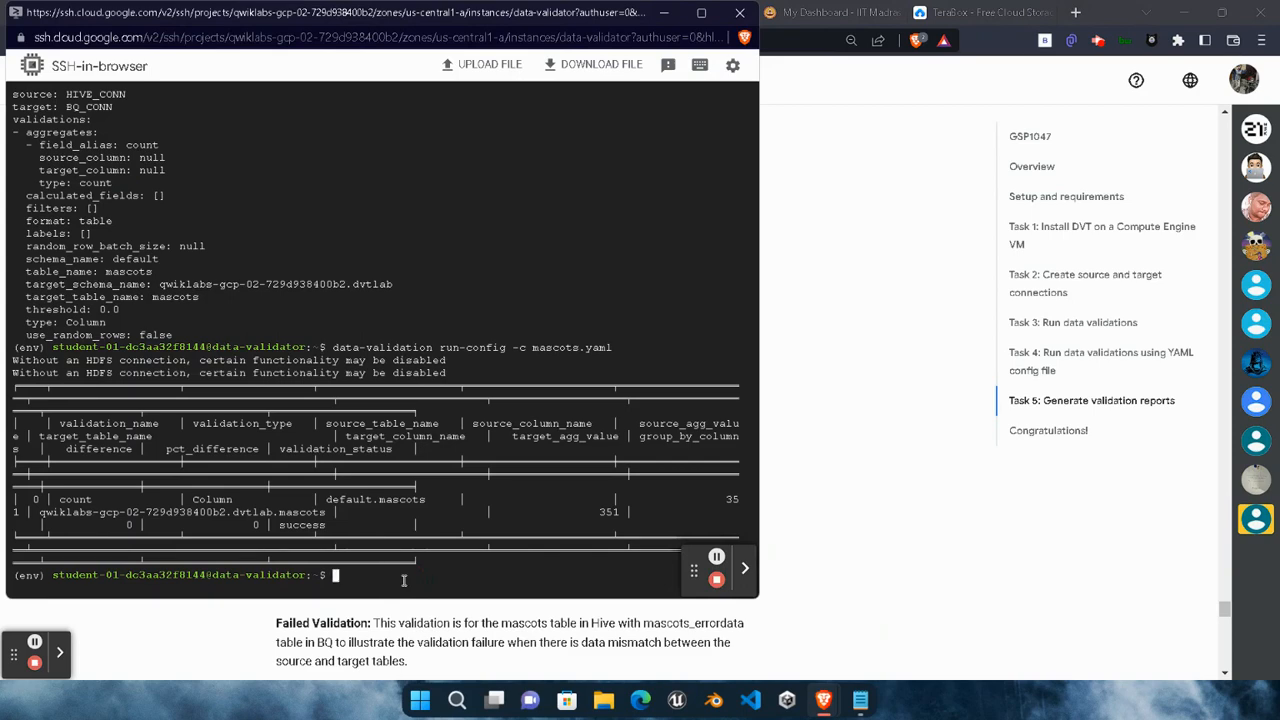
{"action": "key", "text": "ctrl+v"}
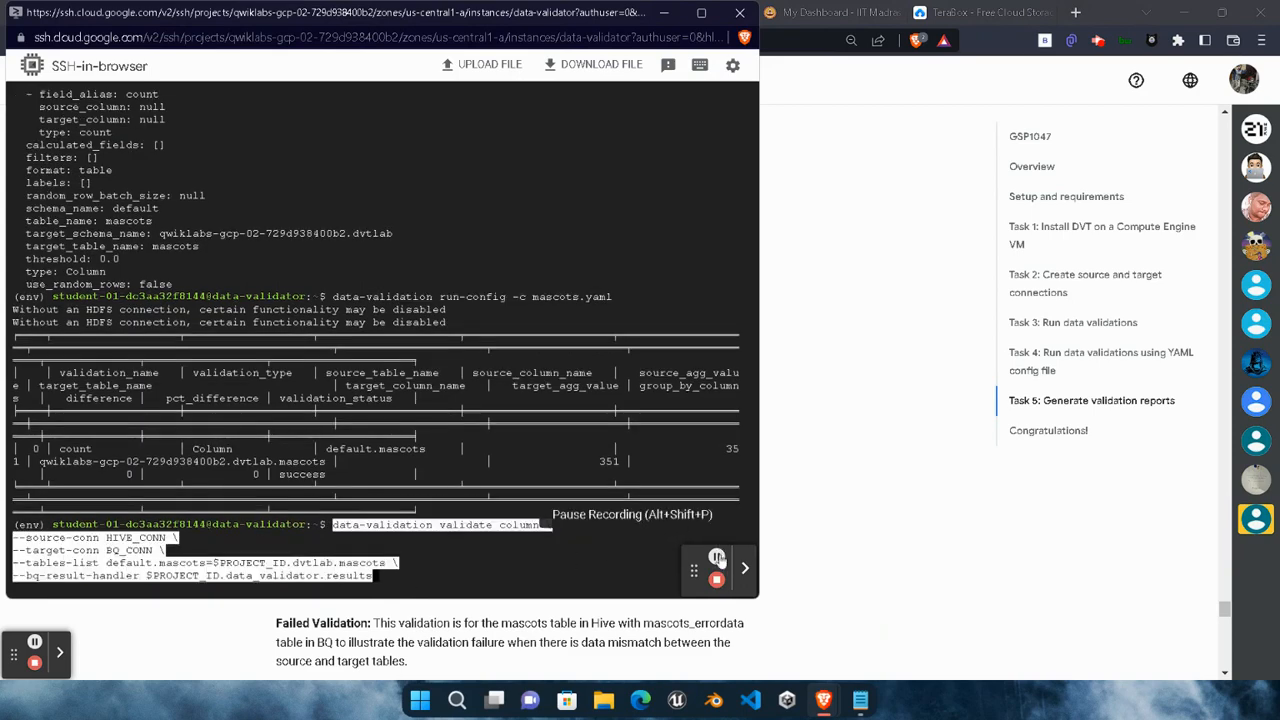
{"action": "key", "text": "Return"}
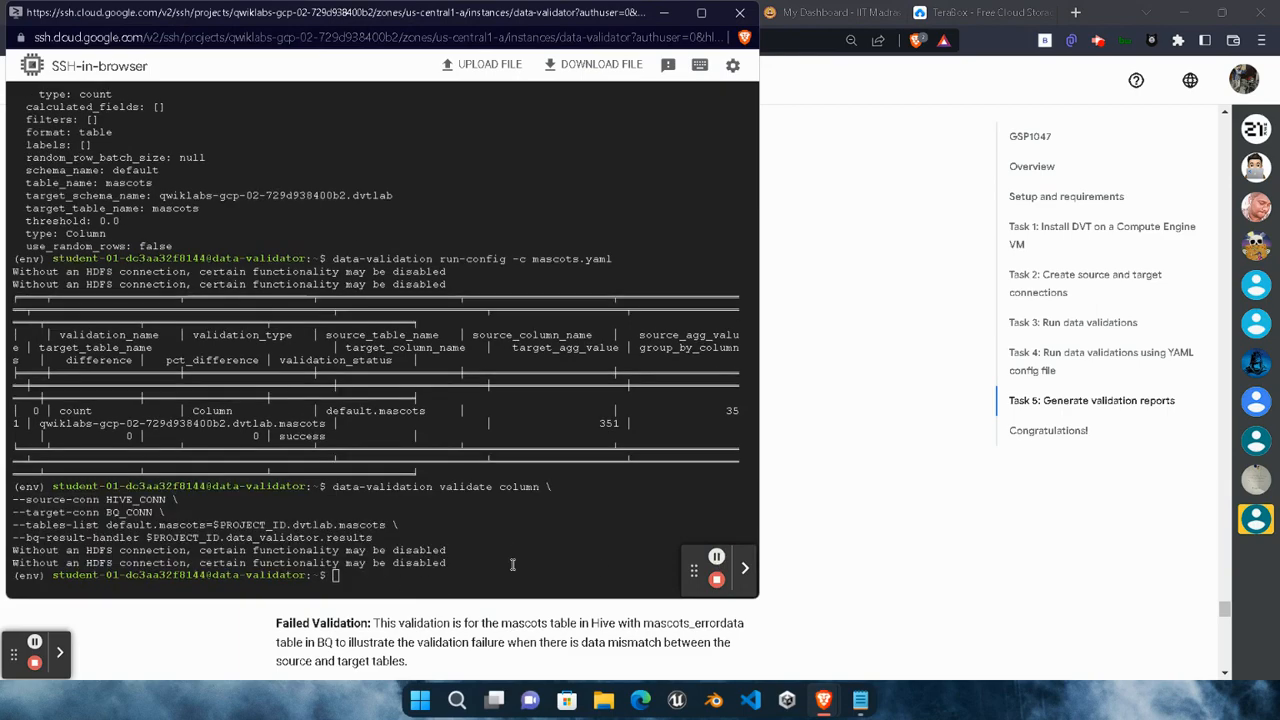
Check the lab progress for the "Generate validation reports" objective at the end of Task 5
{"action": "left_click", "coordinate": [815, 465]}
{"action": "scroll", "coordinate": [640, 463], "scroll_direction": "down", "scroll_amount": 10}
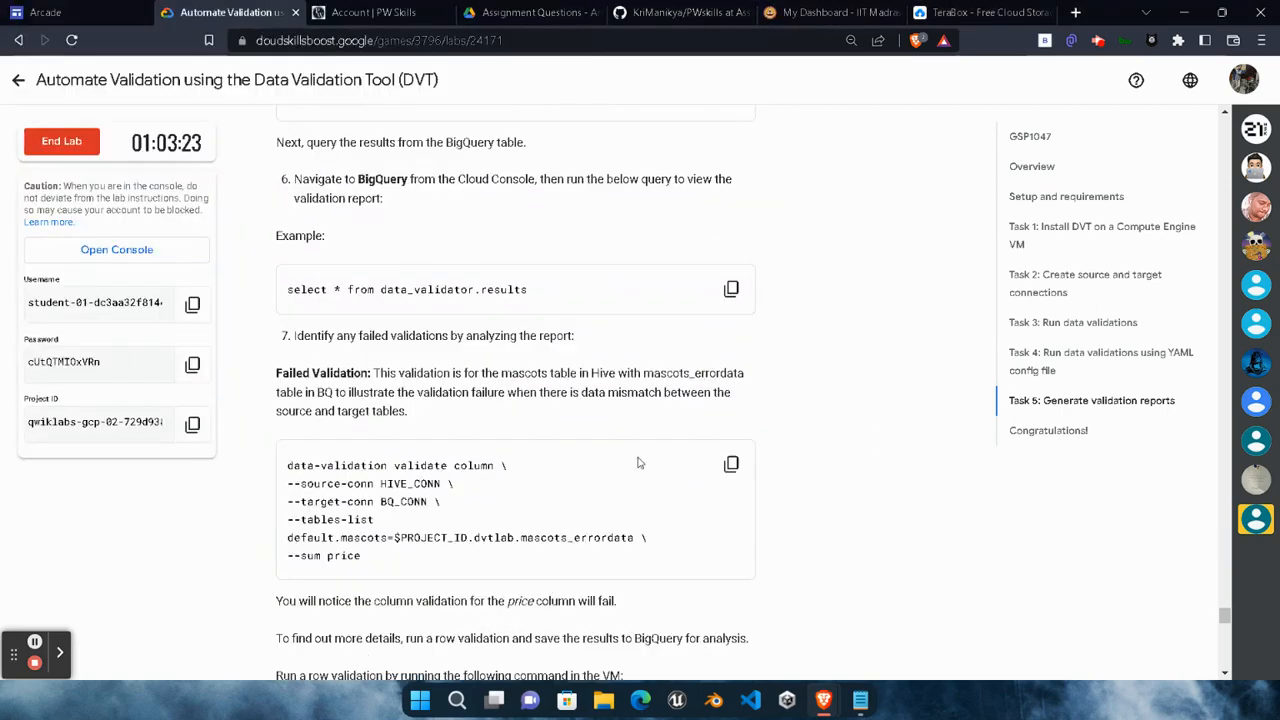
{"action": "scroll", "coordinate": [640, 463], "scroll_direction": "down", "scroll_amount": 1}
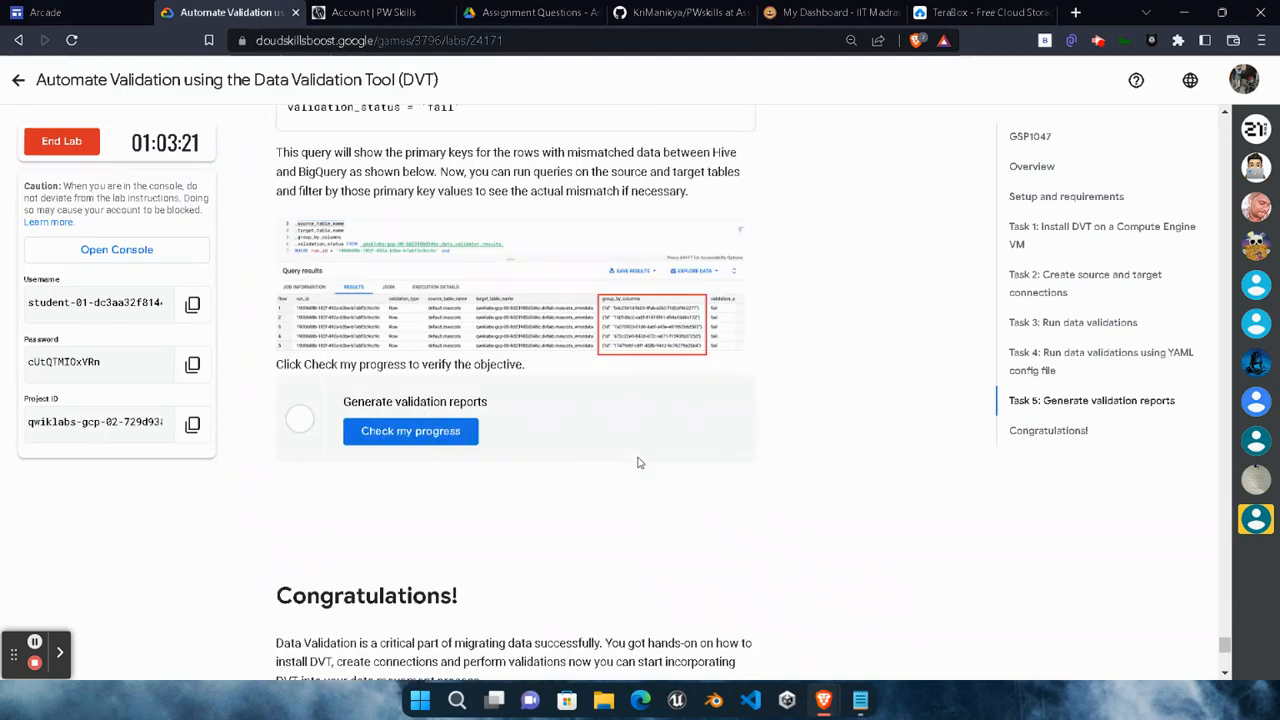
{"action": "left_click", "coordinate": [399, 437]}
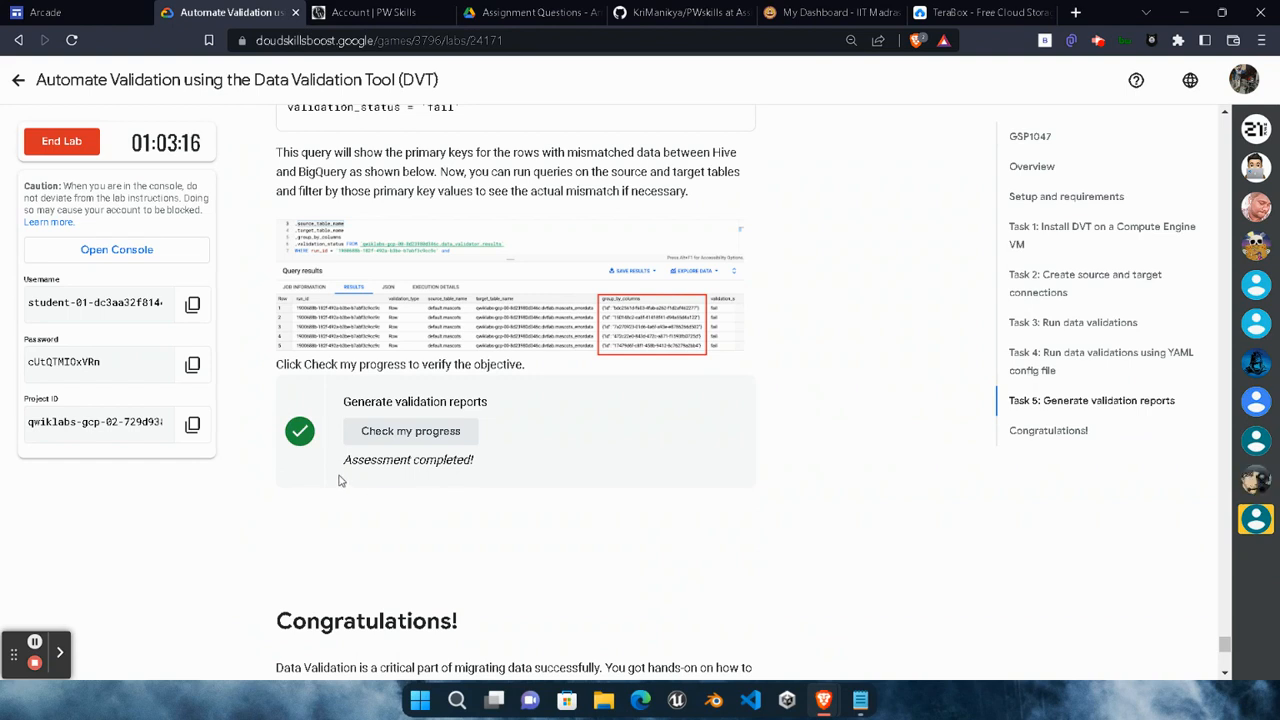
{"action": "left_click_drag", "start_coordinate": [338, 481], "coordinate": [543, 451]}
{"action": "left_click", "coordinate": [533, 571]}
{"action": "left_click_drag", "start_coordinate": [262, 620], "coordinate": [512, 648]}
{"action": "left_click", "coordinate": [576, 576]}
End the lab, confirm ending it, and submit a five-star satisfaction rating without comments
{"action": "left_click", "coordinate": [60, 141]}
{"action": "left_click", "coordinate": [785, 428]}
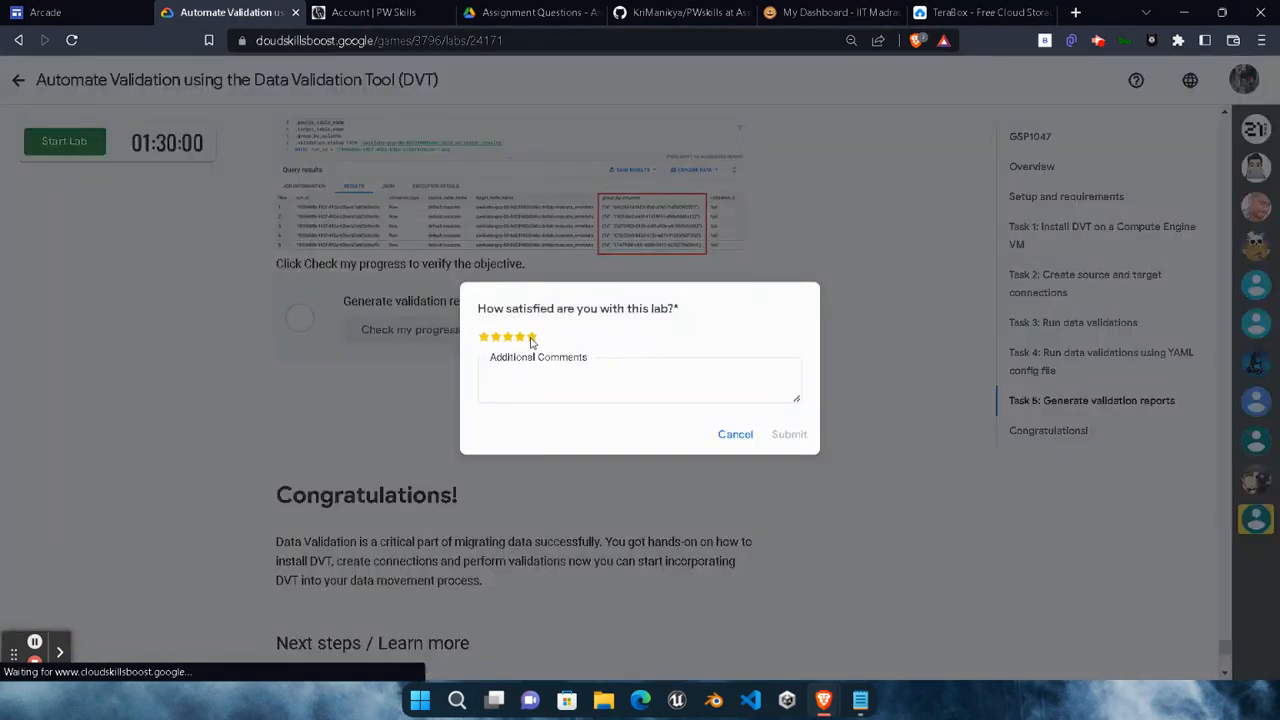
{"action": "left_click", "coordinate": [531, 338]}
{"action": "left_click", "coordinate": [786, 434]}
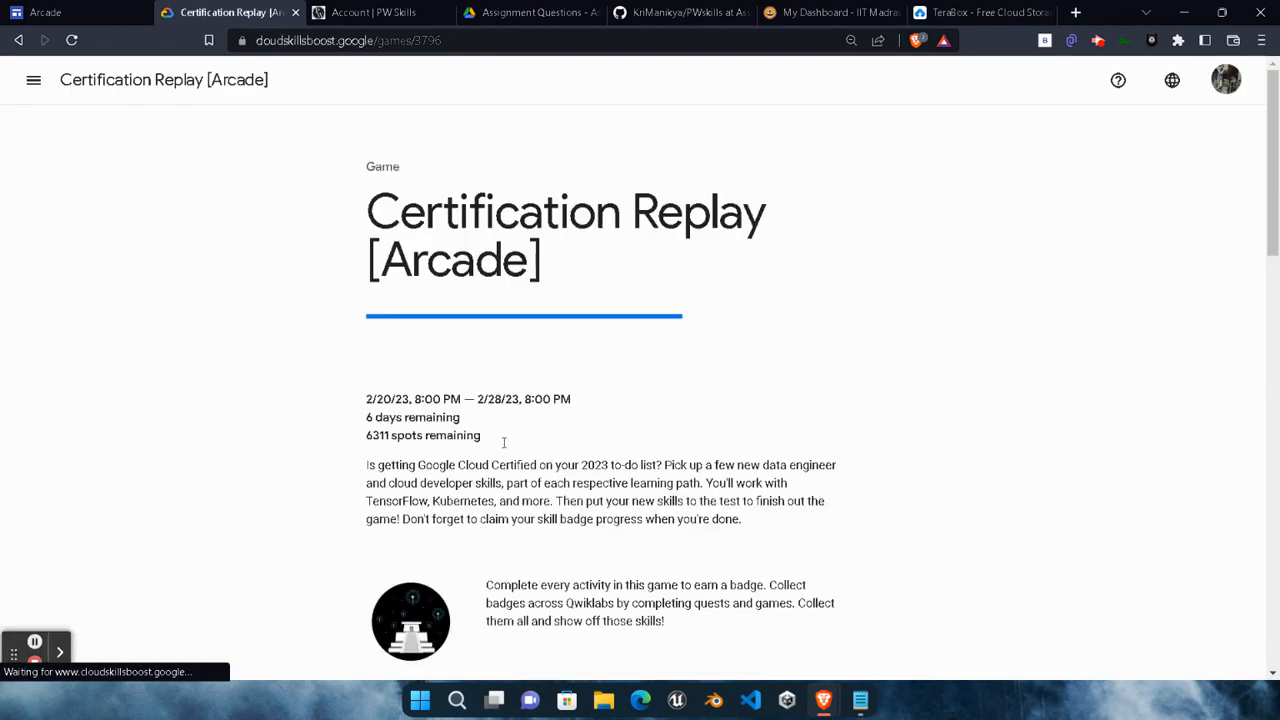
Expand the Data Engineer section of the Certification Replay [Arcade] game to review its labs' completion status
{"action": "scroll", "coordinate": [636, 432], "scroll_direction": "down", "scroll_amount": 10}
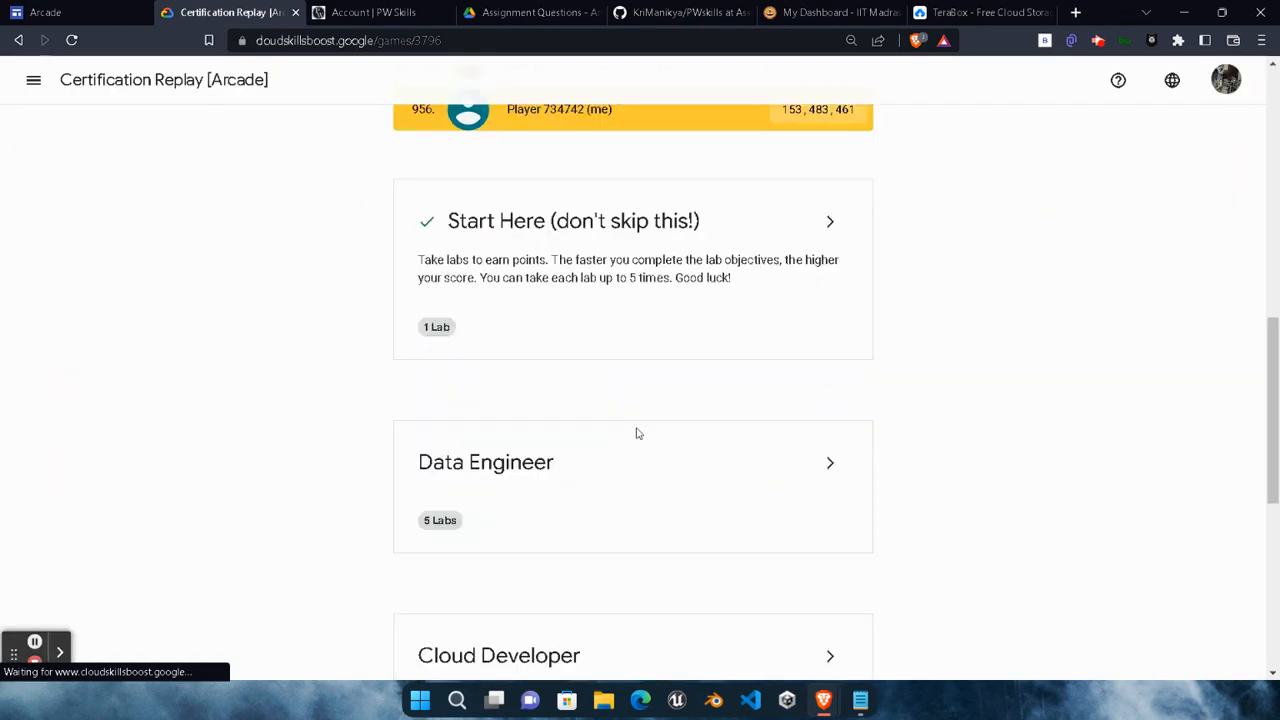
{"action": "left_click", "coordinate": [830, 214]}
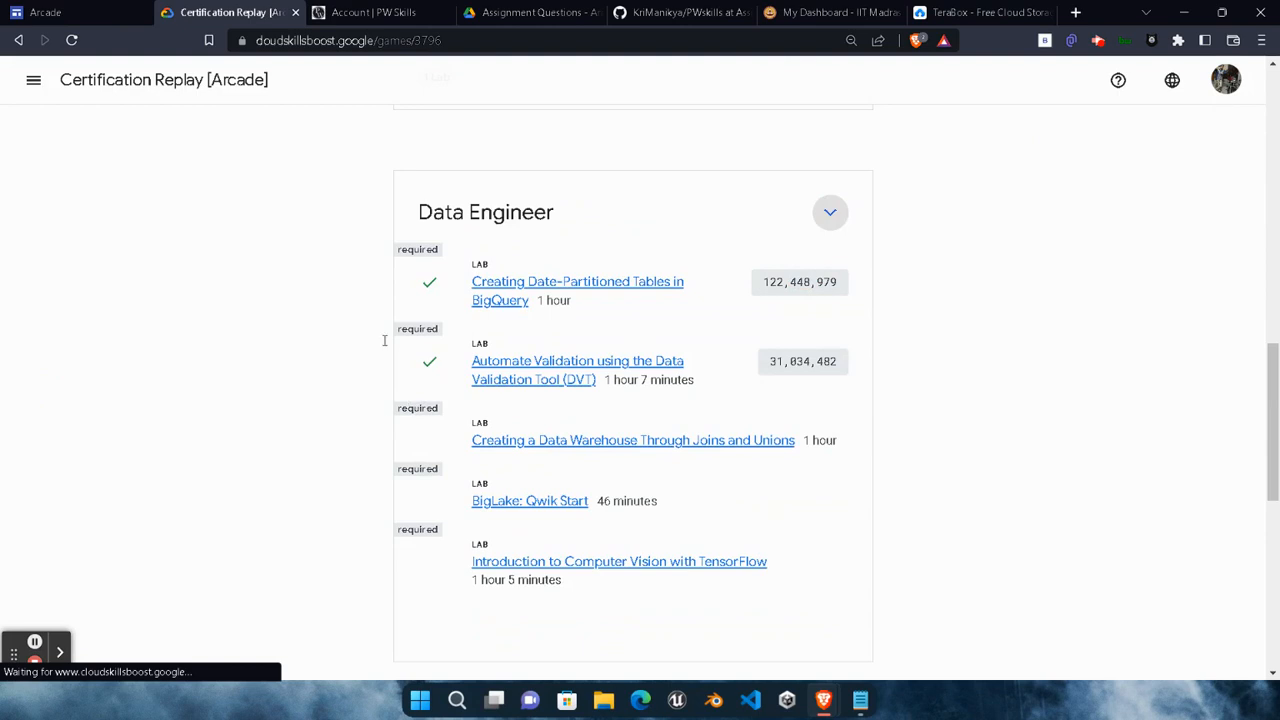